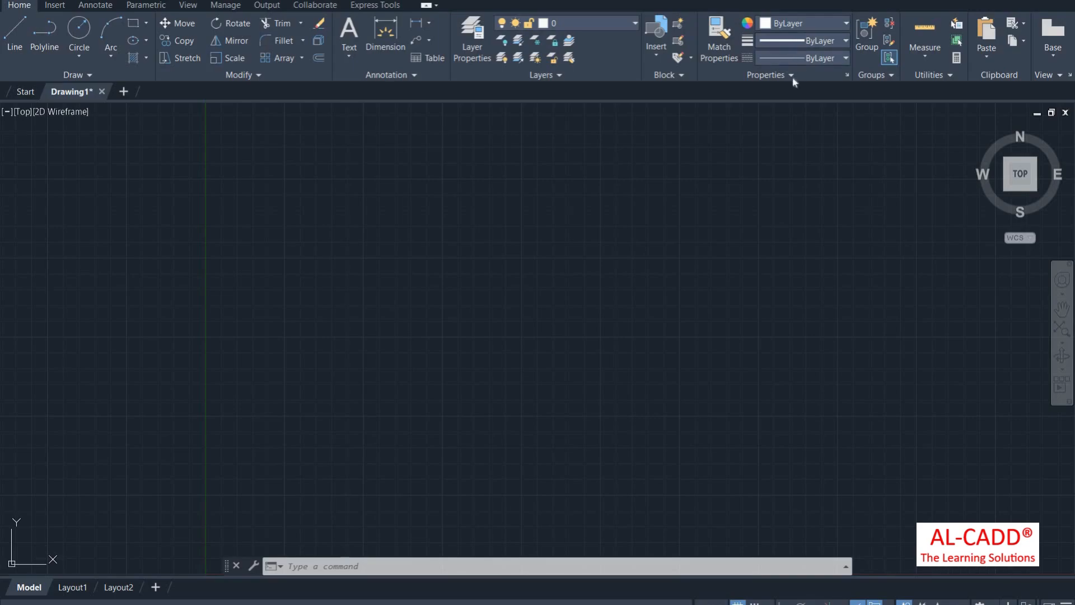
Step: Zoom All to show the whole drawing area
{"action": "left_click", "coordinate": [791, 58]}
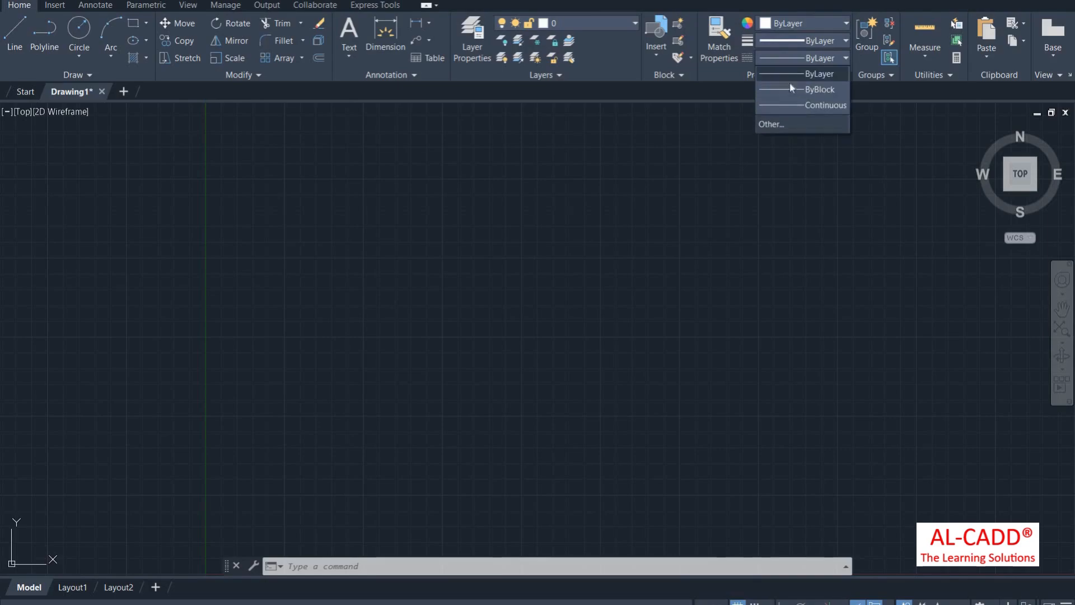
{"action": "left_click", "coordinate": [719, 142]}
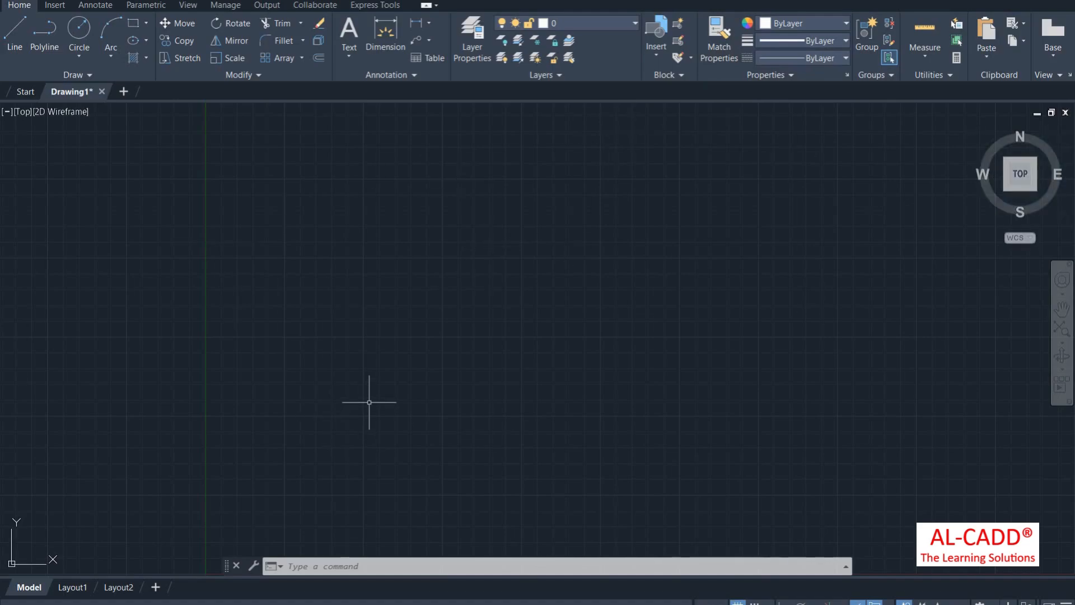
{"action": "type", "text": "z"}
{"action": "key", "text": "Return"}
{"action": "type", "text": "a"}
{"action": "key", "text": "Return"}
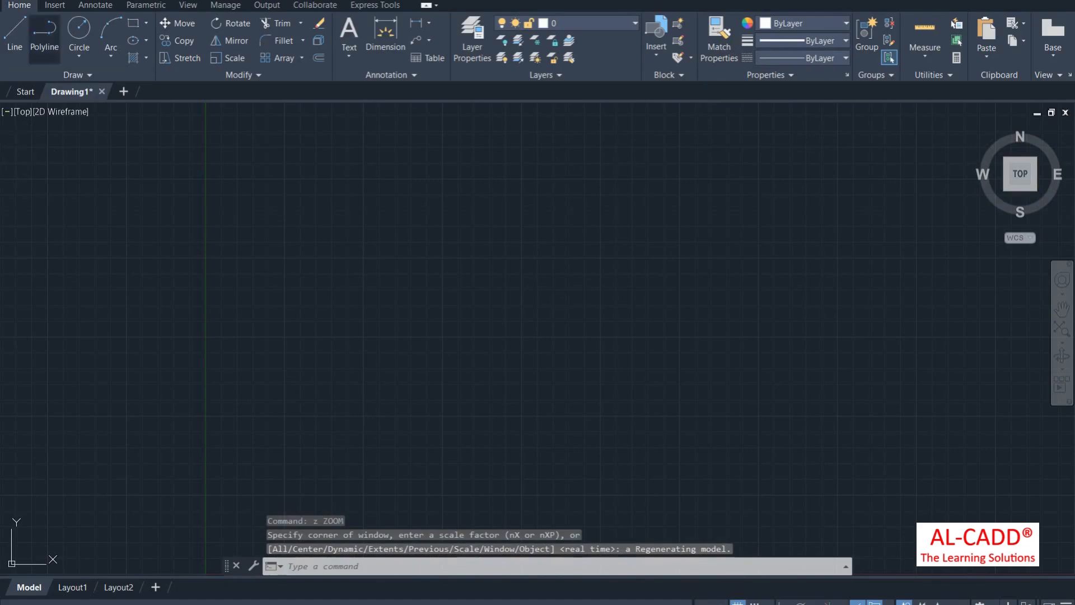
Step: Draw an open five-segment stepped line outline with Ortho on
{"action": "left_click", "coordinate": [15, 34]}
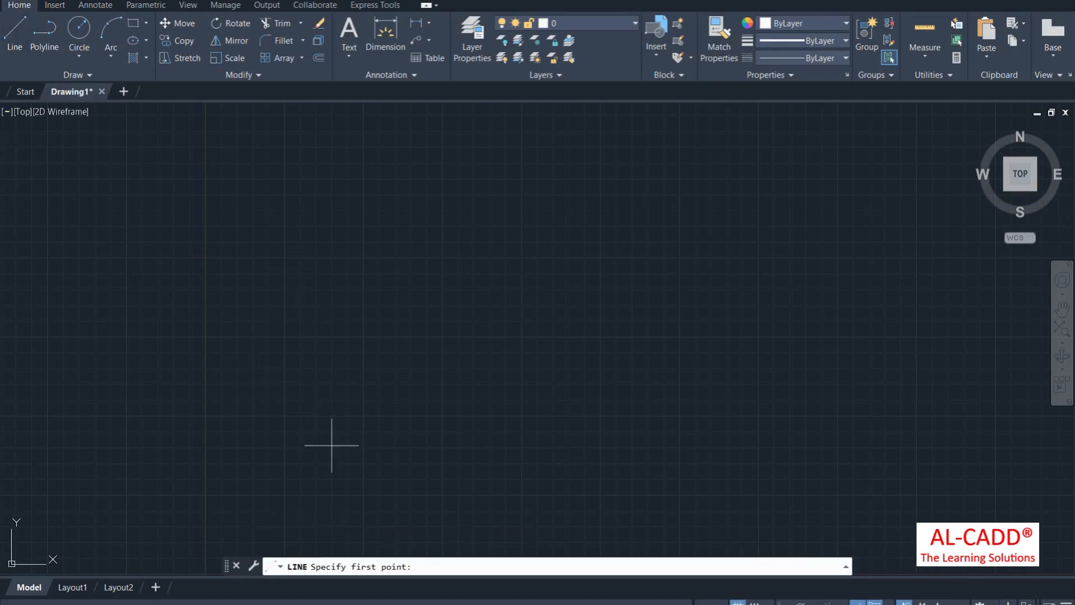
{"action": "left_click", "coordinate": [290, 432]}
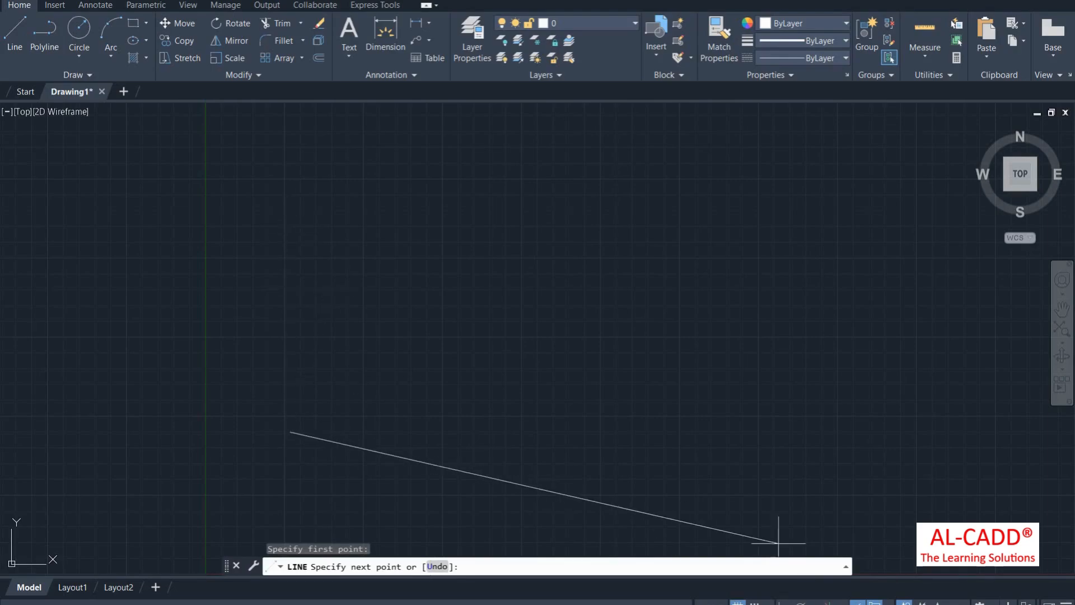
{"action": "key", "text": "F8"}
{"action": "left_click", "coordinate": [290, 237]}
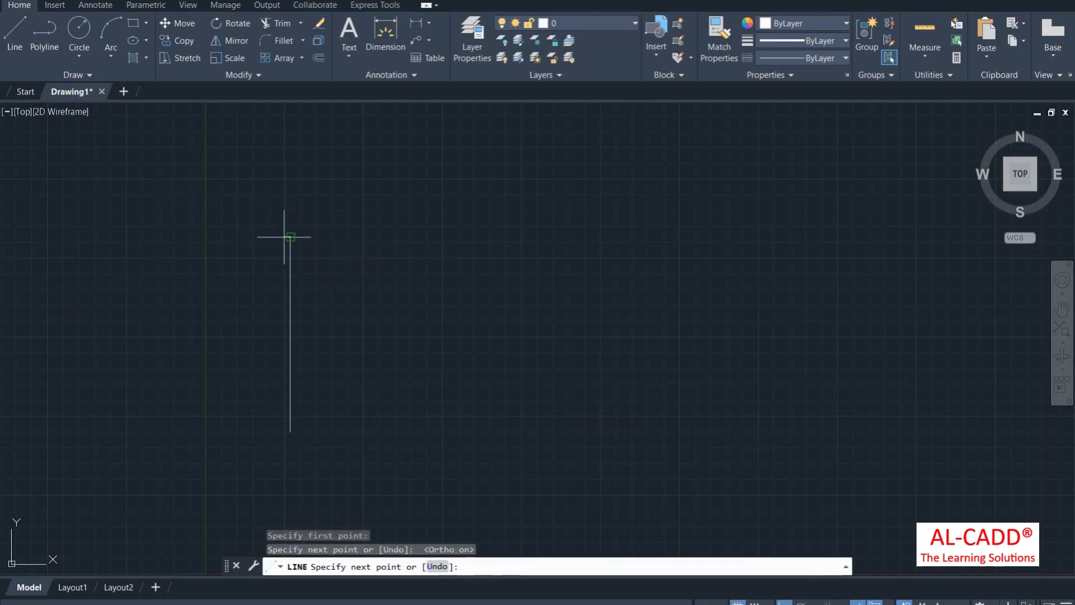
{"action": "left_click", "coordinate": [498, 237]}
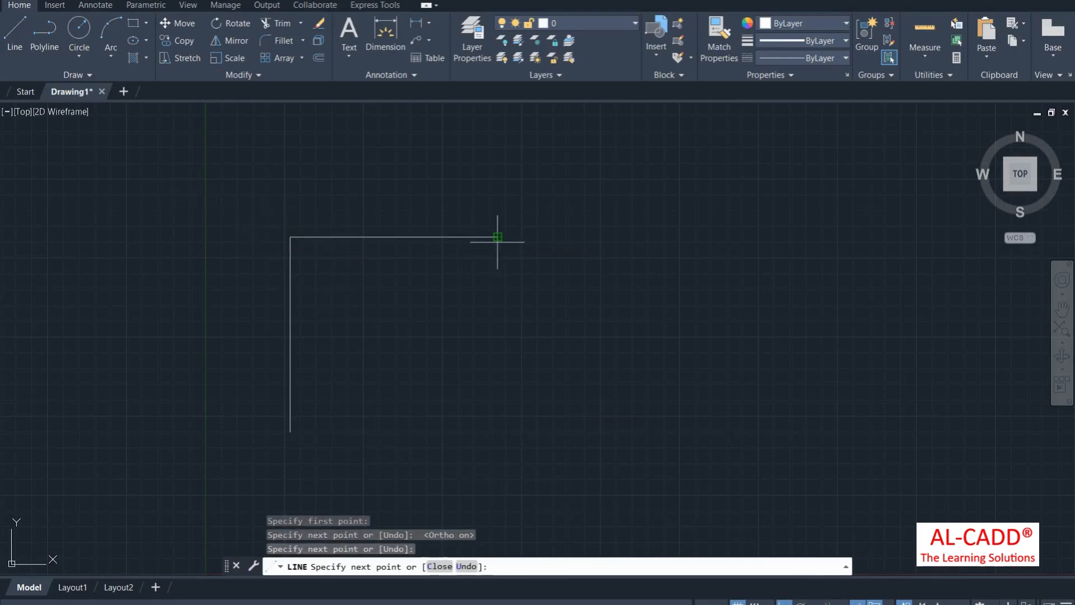
{"action": "left_click", "coordinate": [498, 172]}
{"action": "left_click", "coordinate": [612, 172]}
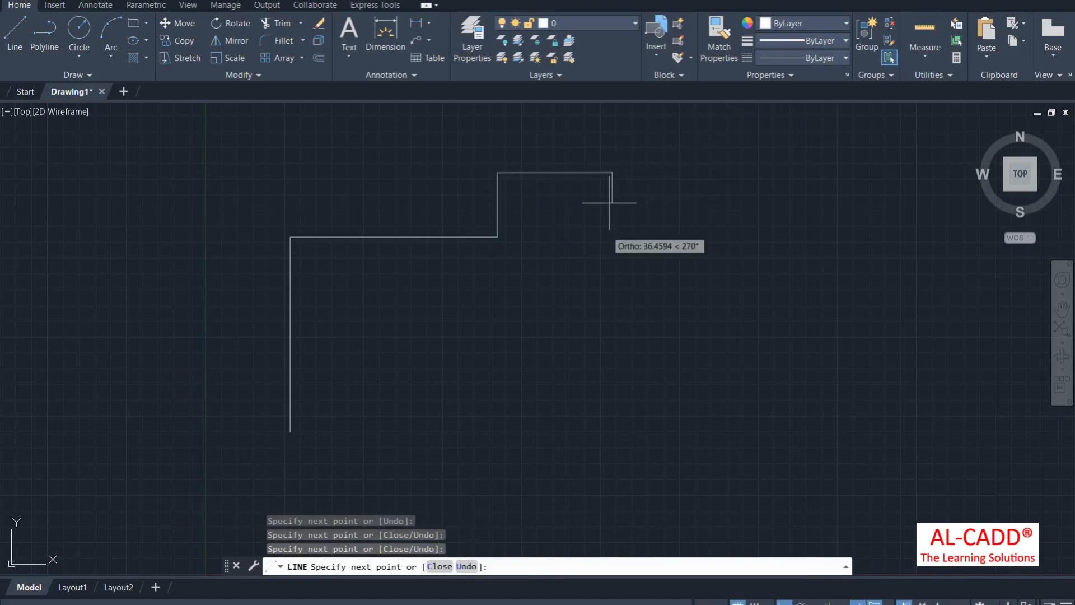
{"action": "left_click", "coordinate": [612, 337]}
{"action": "right_click", "coordinate": [579, 254]}
{"action": "left_click", "coordinate": [588, 263]}
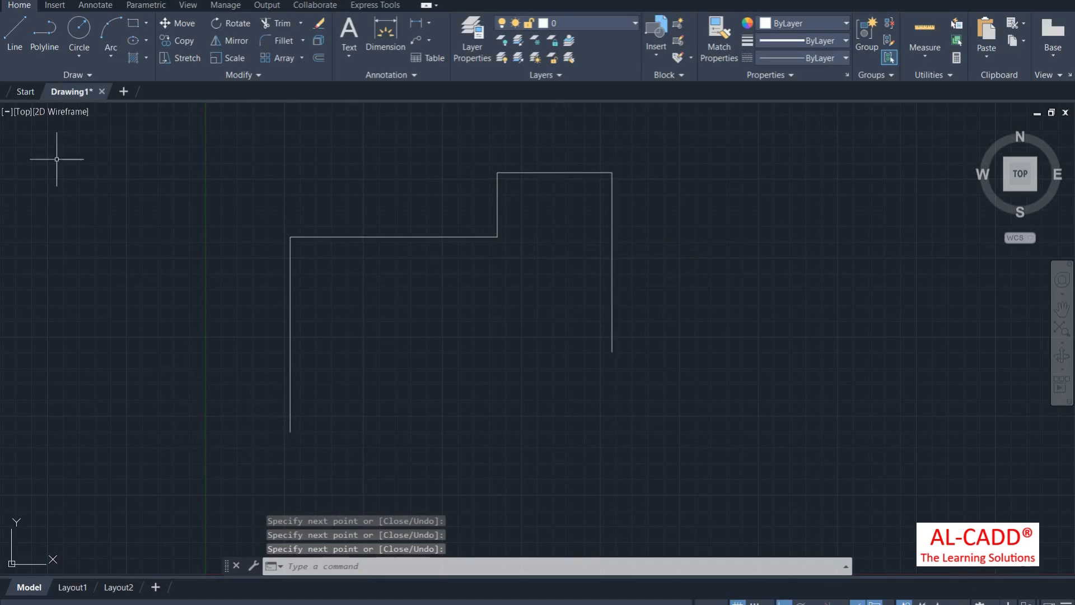
Step: Draw a smaller stepped polyline inside the outline
{"action": "left_click", "coordinate": [45, 40]}
{"action": "left_click", "coordinate": [334, 365]}
{"action": "left_click", "coordinate": [508, 365]}
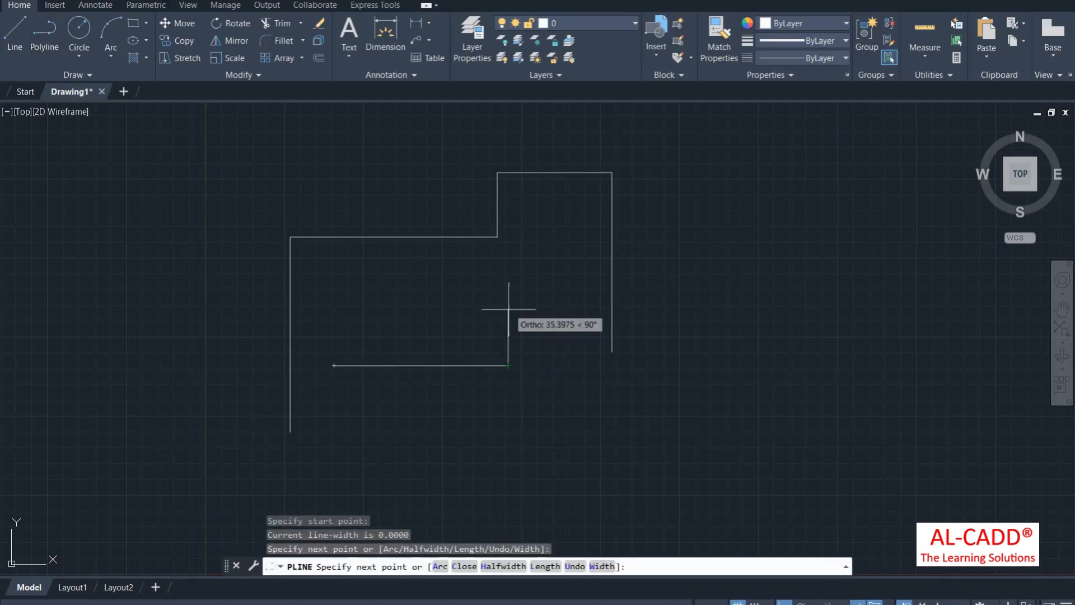
{"action": "left_click", "coordinate": [508, 306]}
{"action": "left_click", "coordinate": [564, 307]}
{"action": "left_click", "coordinate": [564, 441]}
{"action": "left_click", "coordinate": [612, 441]}
{"action": "right_click", "coordinate": [595, 291]}
{"action": "left_click", "coordinate": [622, 302]}
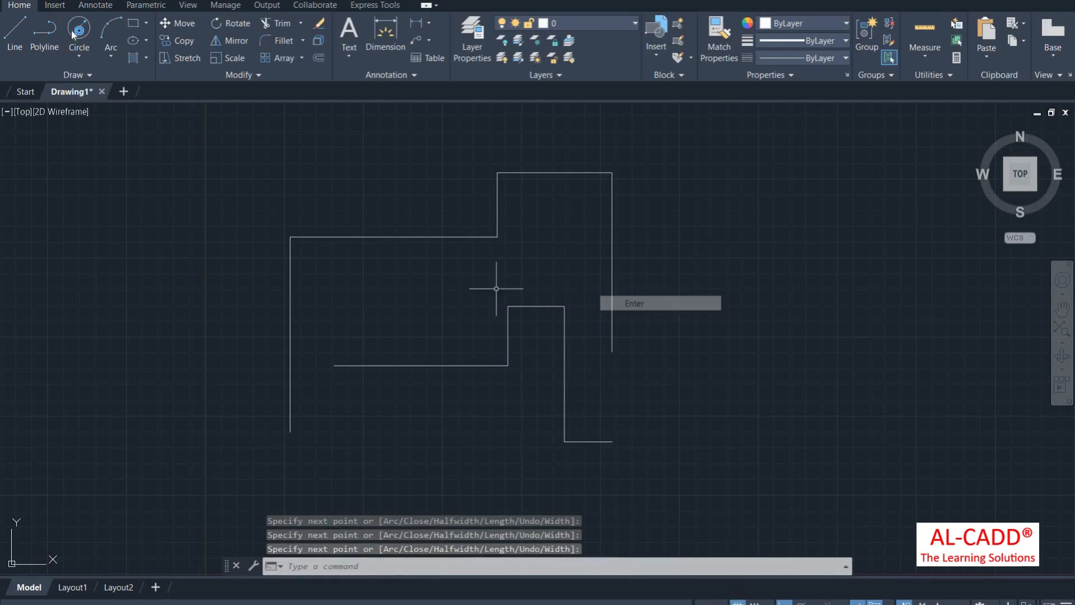
Step: Draw a small circle to the right of the stepped shapes
{"action": "left_click", "coordinate": [79, 31]}
{"action": "left_click", "coordinate": [721, 254]}
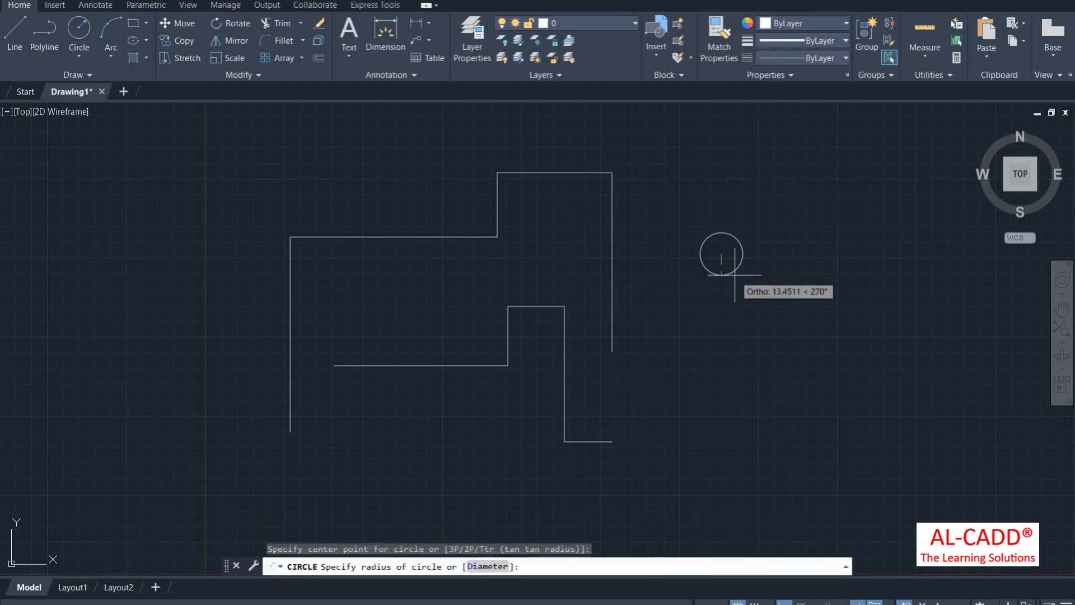
{"action": "left_click", "coordinate": [718, 279]}
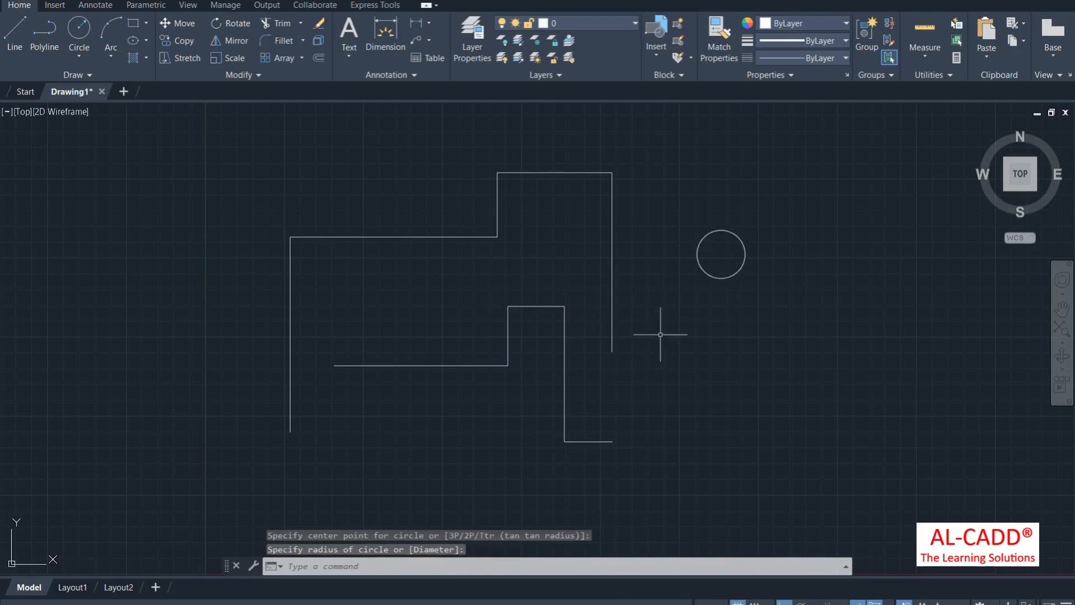
{"action": "scroll", "coordinate": [614, 313], "scroll_direction": "up", "scroll_amount": 2}
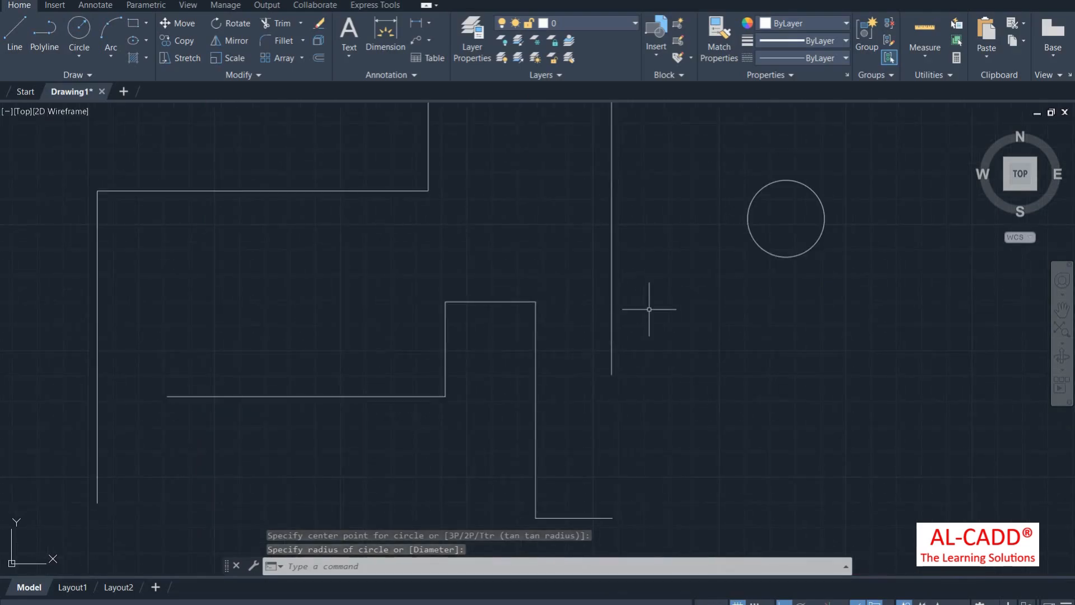
{"action": "scroll", "coordinate": [580, 293], "scroll_direction": "down", "scroll_amount": 2}
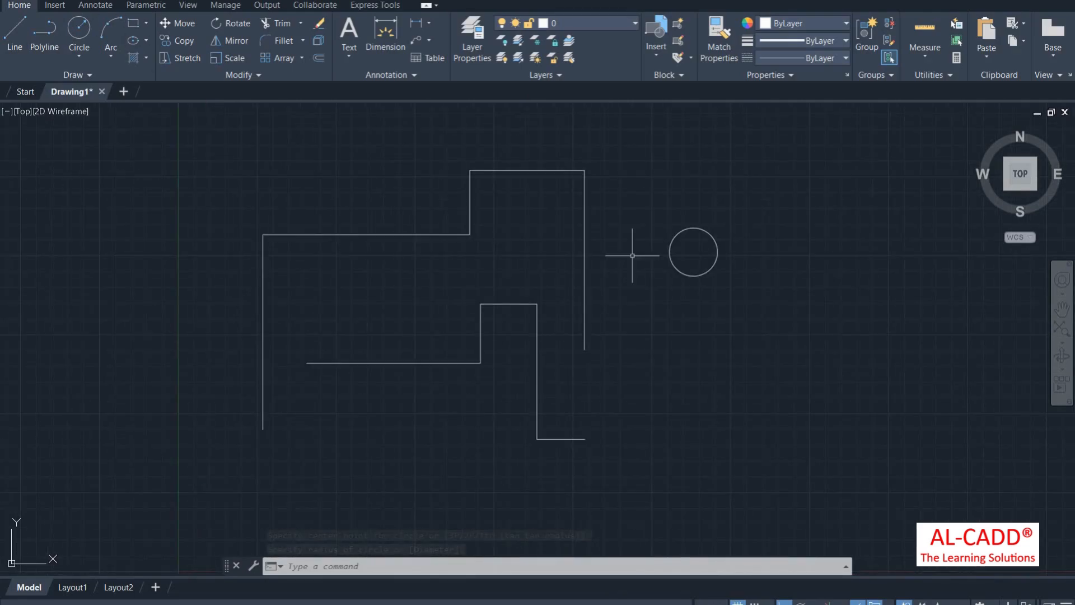
Step: Make 0.53 mm the current lineweight
{"action": "left_click", "coordinate": [807, 40]}
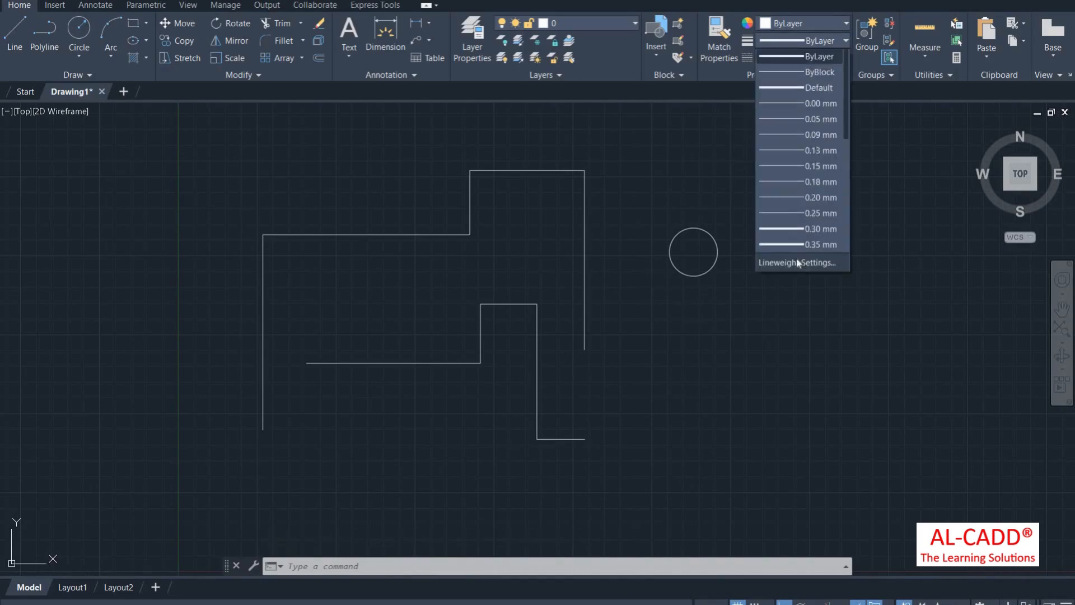
{"action": "scroll", "coordinate": [802, 180], "scroll_direction": "down", "scroll_amount": 3}
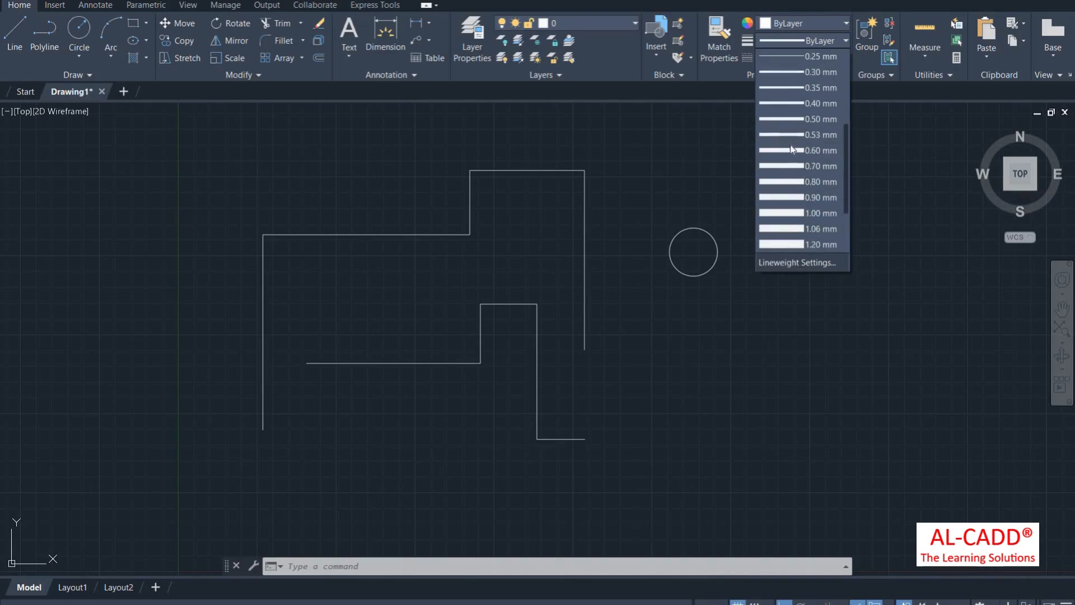
{"action": "scroll", "coordinate": [795, 168], "scroll_direction": "up", "scroll_amount": 2}
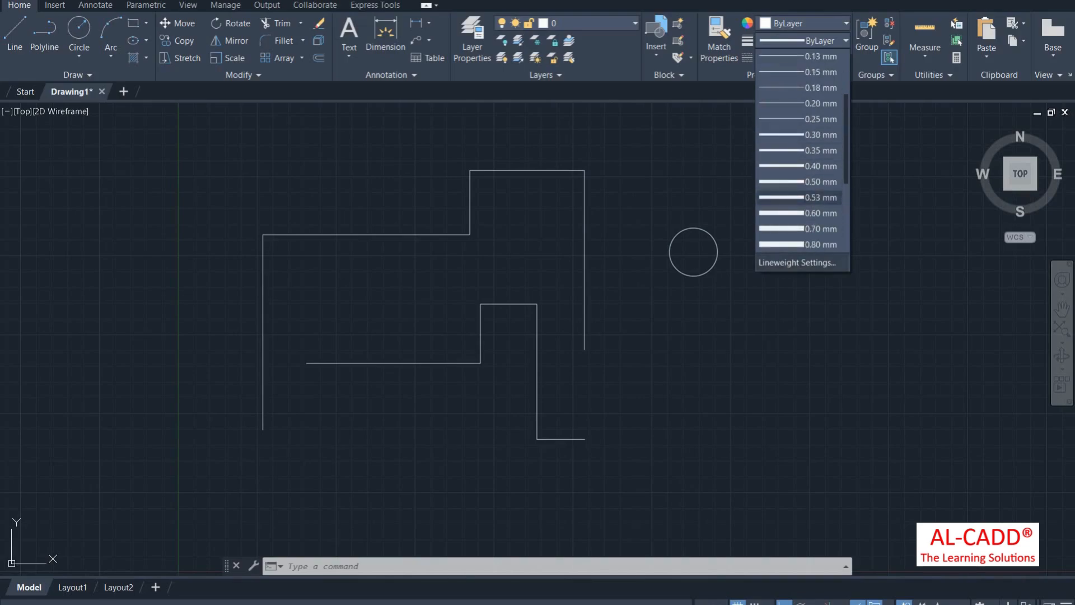
{"action": "left_click", "coordinate": [806, 198]}
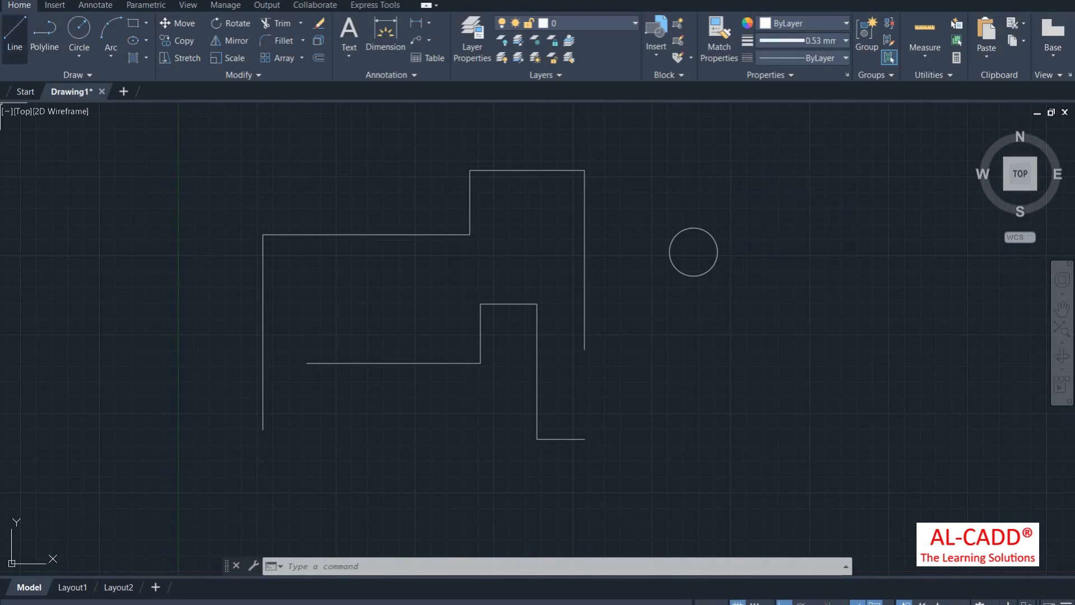
Step: Draw an L-shaped stepped line to the right of the circle
{"action": "left_click", "coordinate": [15, 33]}
{"action": "left_click", "coordinate": [792, 419]}
{"action": "left_click", "coordinate": [792, 222]}
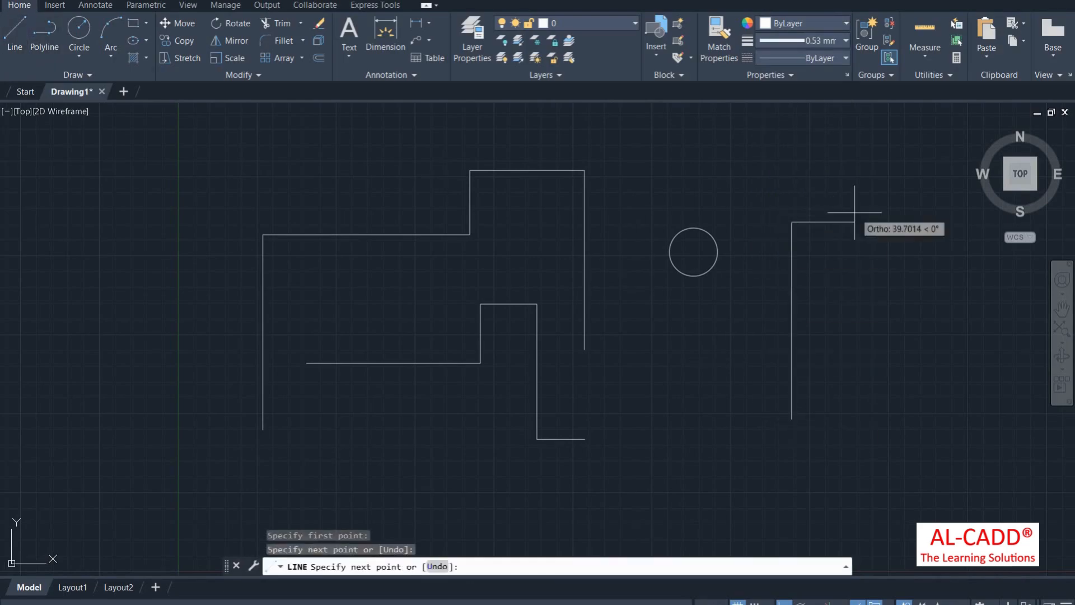
{"action": "left_click", "coordinate": [829, 222]}
{"action": "right_click", "coordinate": [811, 175]}
{"action": "left_click", "coordinate": [843, 185]}
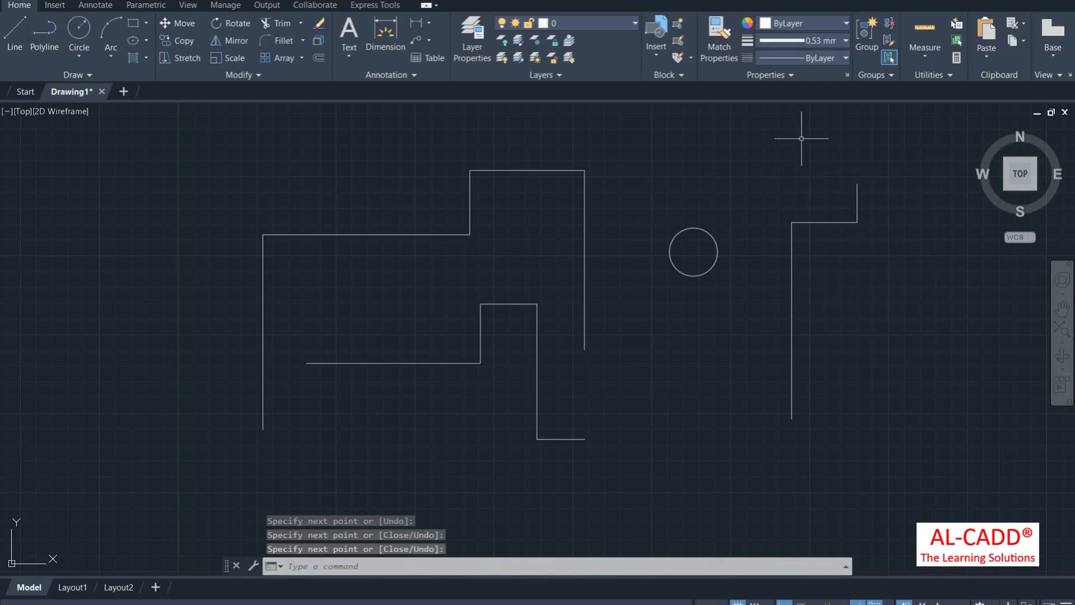
{"action": "left_click", "coordinate": [801, 40]}
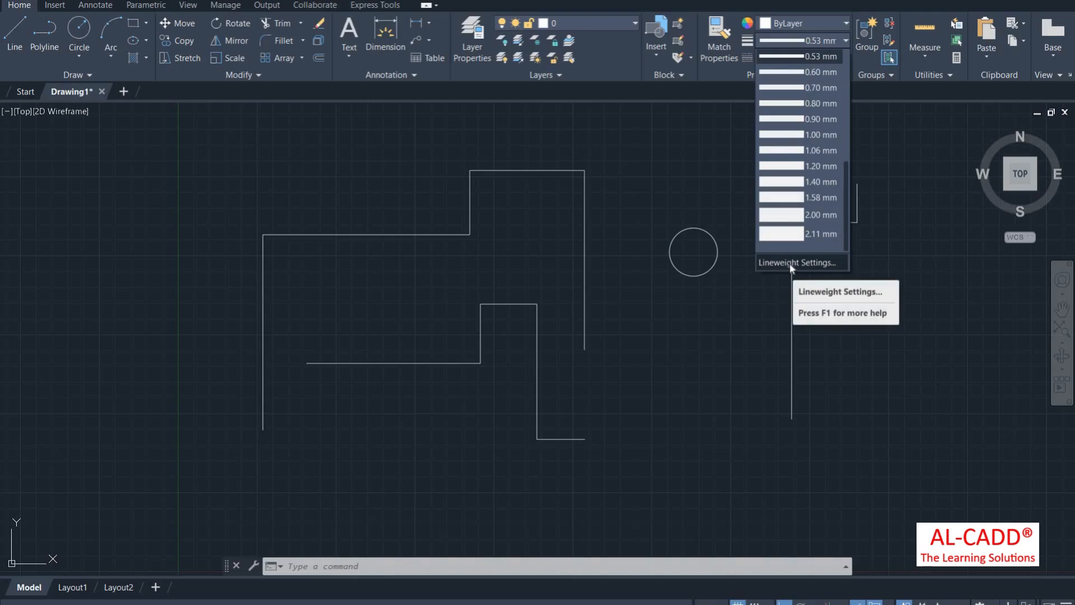
Step: Enable Display Lineweight in the Lineweight Settings dialog and confirm with OK
{"action": "left_click", "coordinate": [792, 264]}
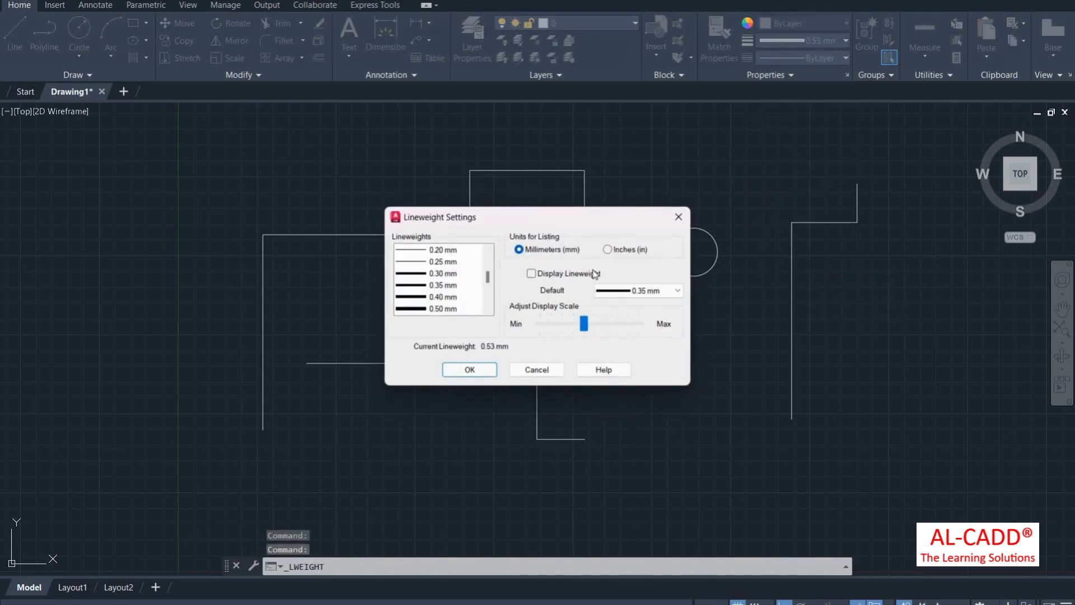
{"action": "left_click", "coordinate": [569, 274]}
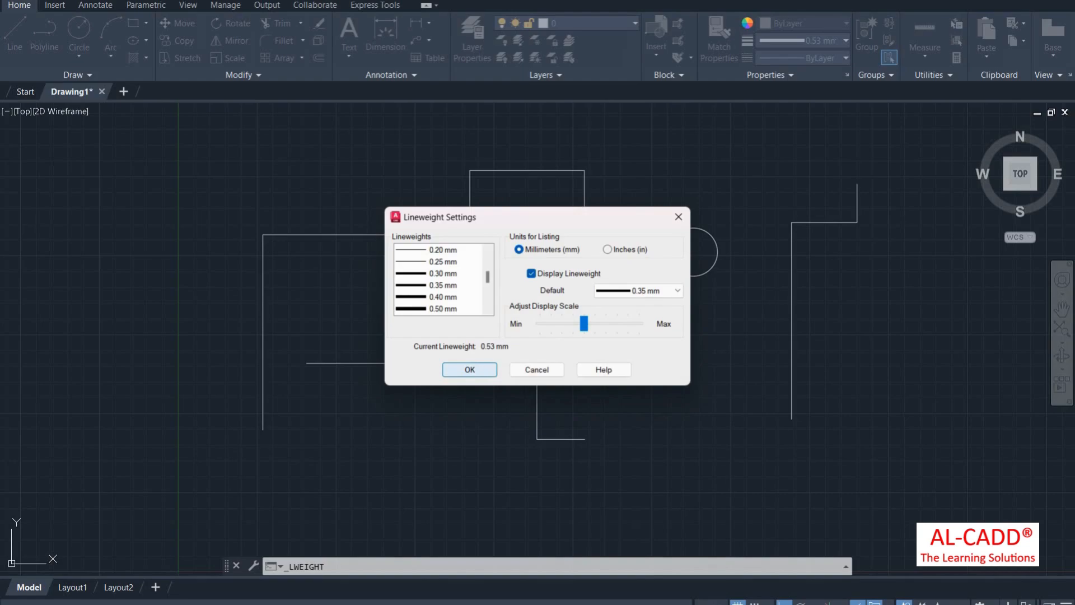
{"action": "left_click", "coordinate": [469, 370]}
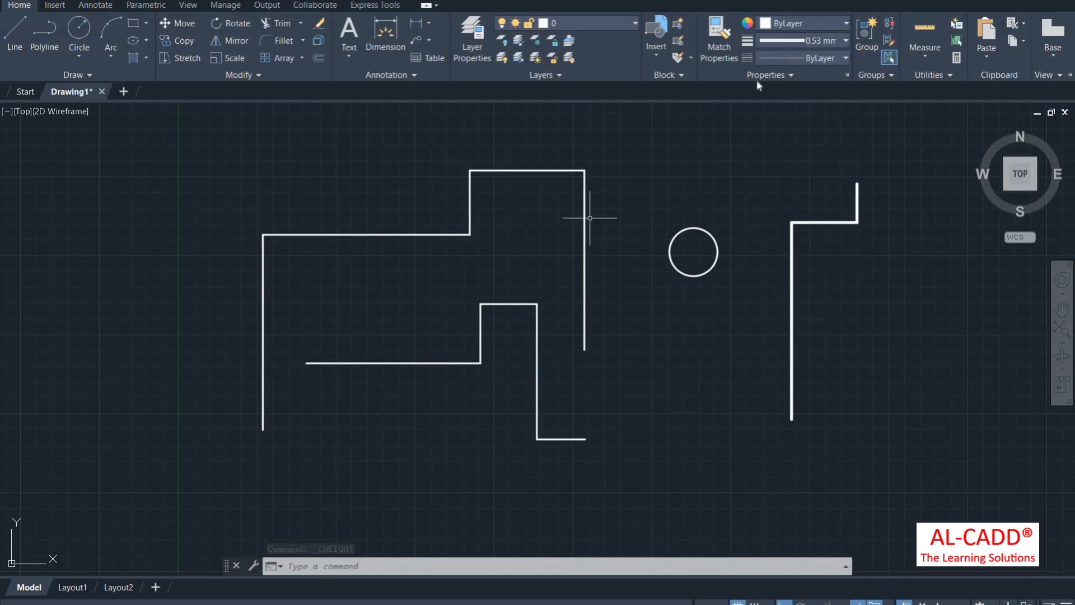
Step: Give the two stepped shapes and the circle a 0.00 mm lineweight
{"action": "left_click", "coordinate": [818, 40]}
{"action": "scroll", "coordinate": [806, 140], "scroll_direction": "up", "scroll_amount": 3}
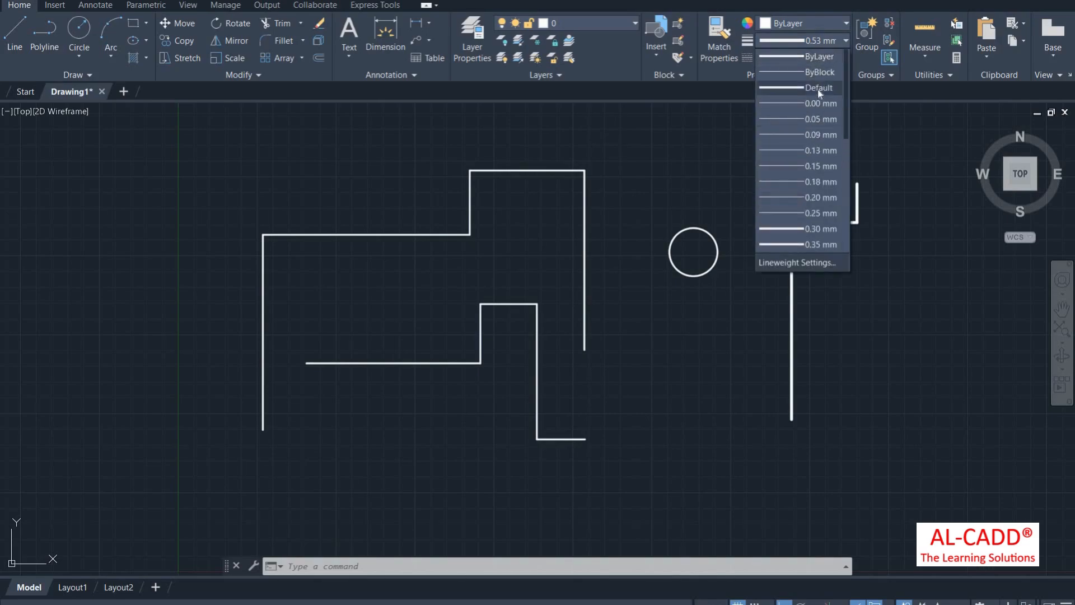
{"action": "left_click", "coordinate": [569, 305]}
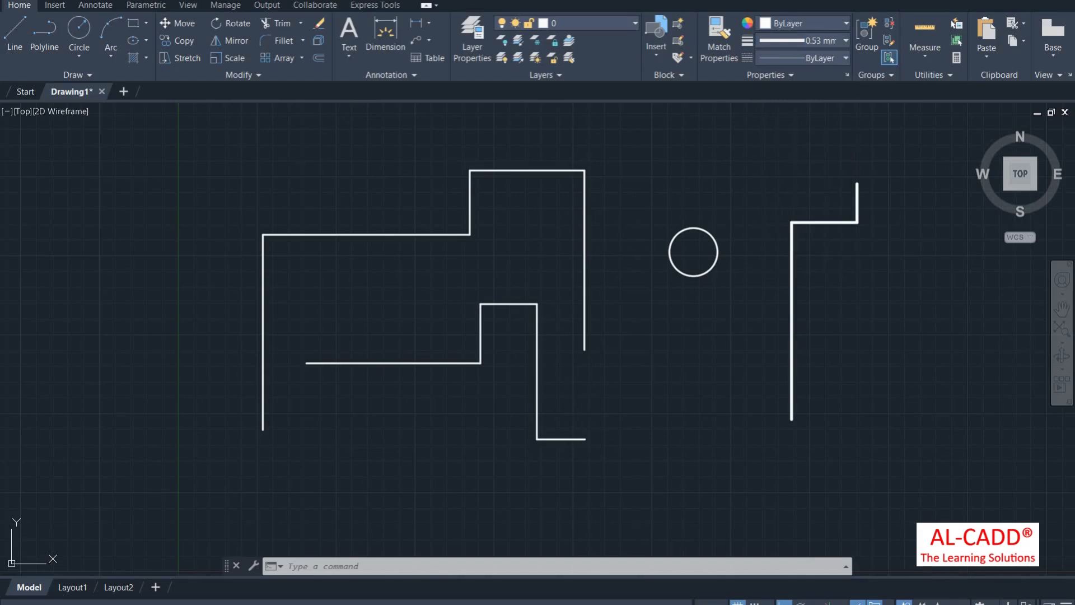
{"action": "left_click", "coordinate": [580, 425]}
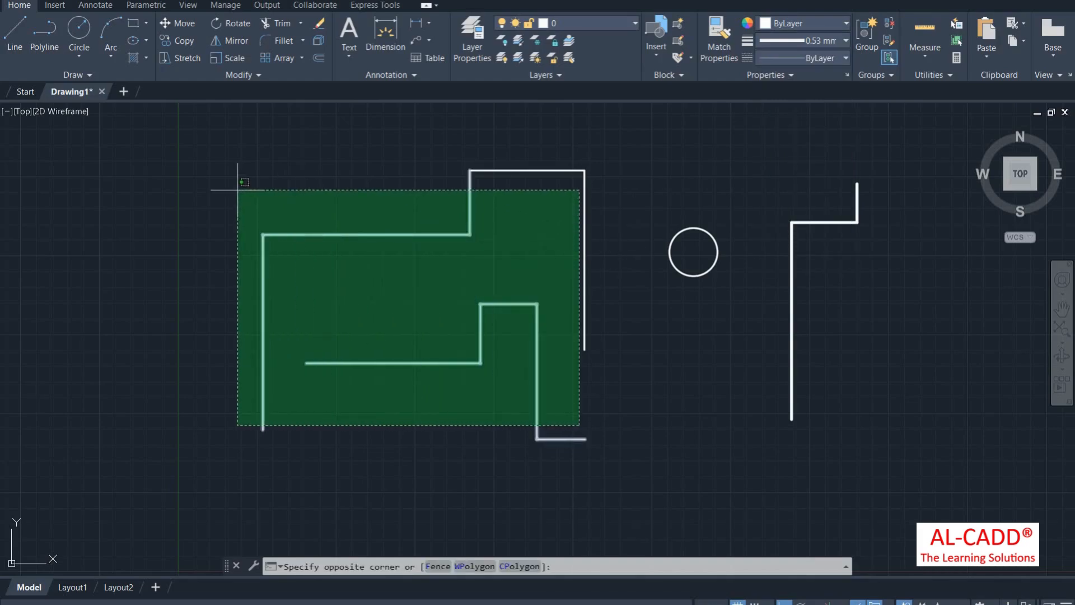
{"action": "left_click", "coordinate": [237, 190]}
{"action": "left_click", "coordinate": [731, 247]}
{"action": "left_click", "coordinate": [516, 149]}
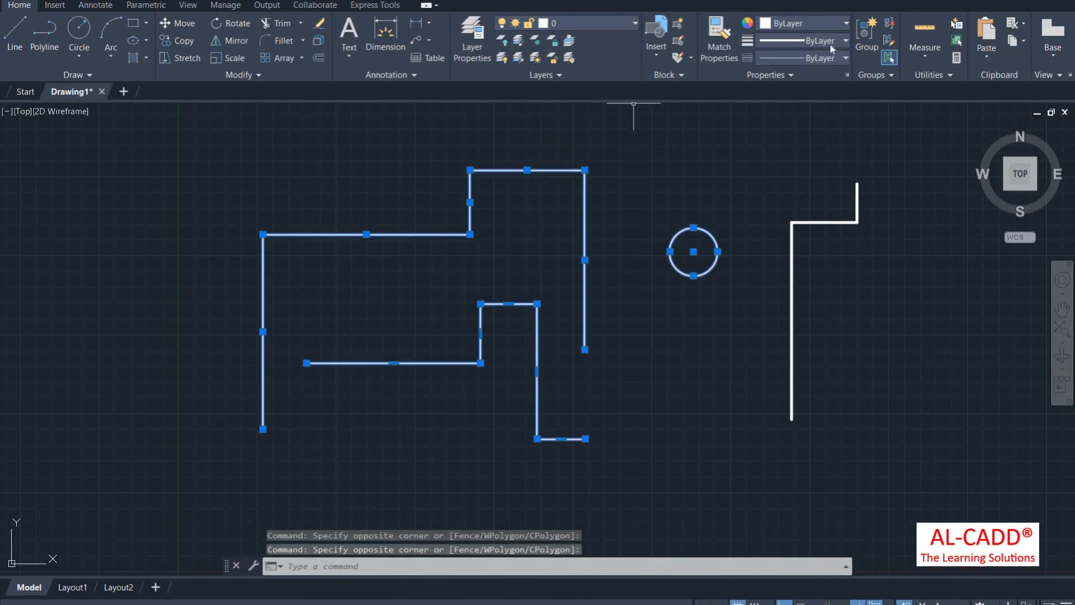
{"action": "left_click", "coordinate": [830, 43]}
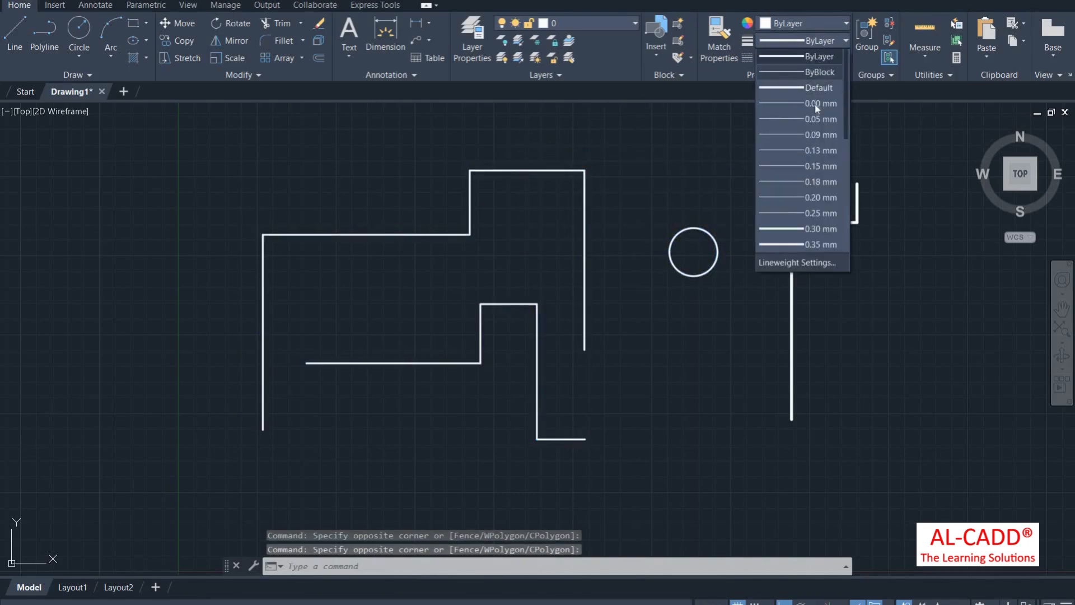
{"action": "left_click", "coordinate": [815, 104]}
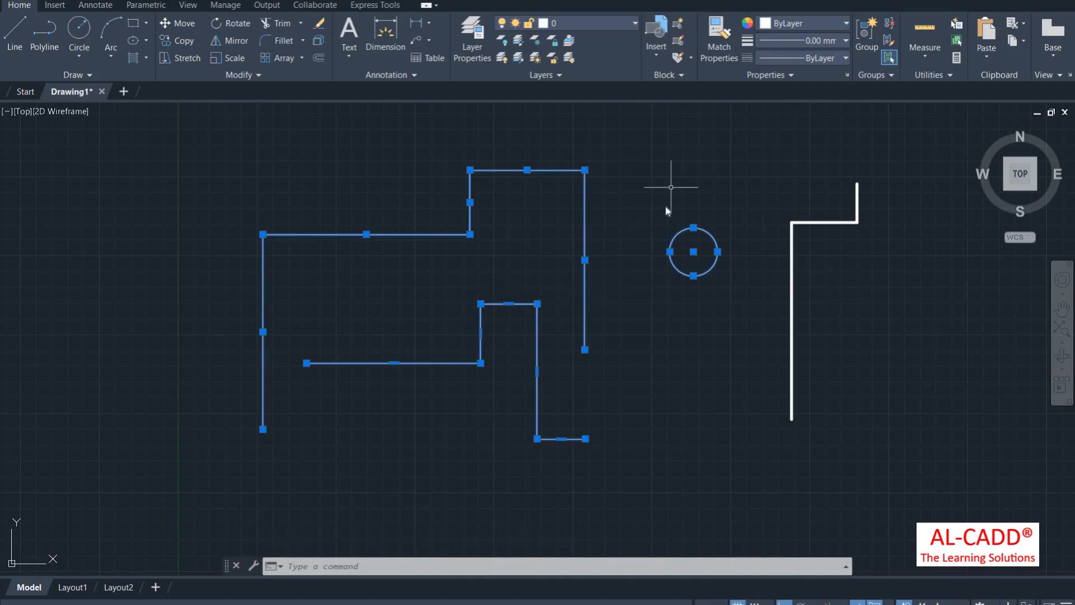
Step: Recheck the lineweight settings, select the circle, and open the Arc drop-down
{"action": "key", "text": "Return"}
{"action": "left_click", "coordinate": [679, 217]}
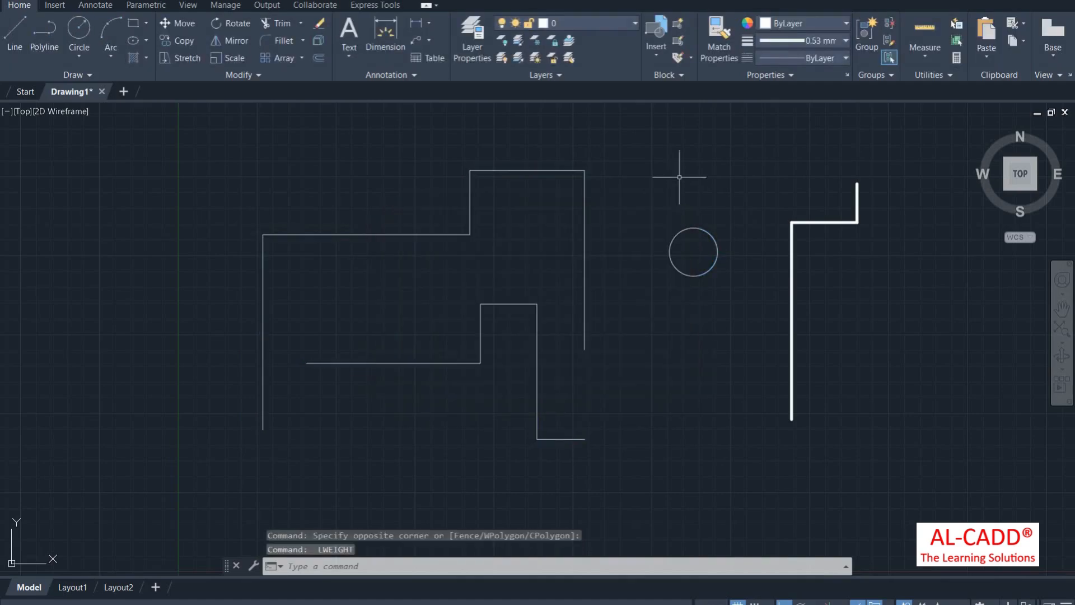
{"action": "left_click", "coordinate": [826, 41]}
{"action": "left_click", "coordinate": [692, 188]}
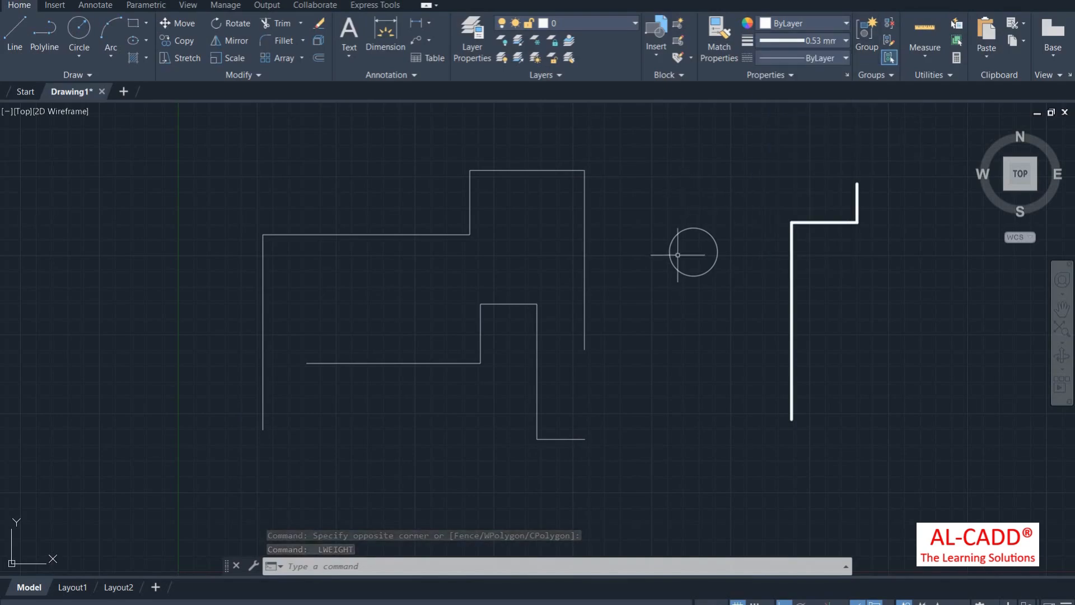
{"action": "left_click", "coordinate": [687, 254]}
{"action": "left_click", "coordinate": [676, 245]}
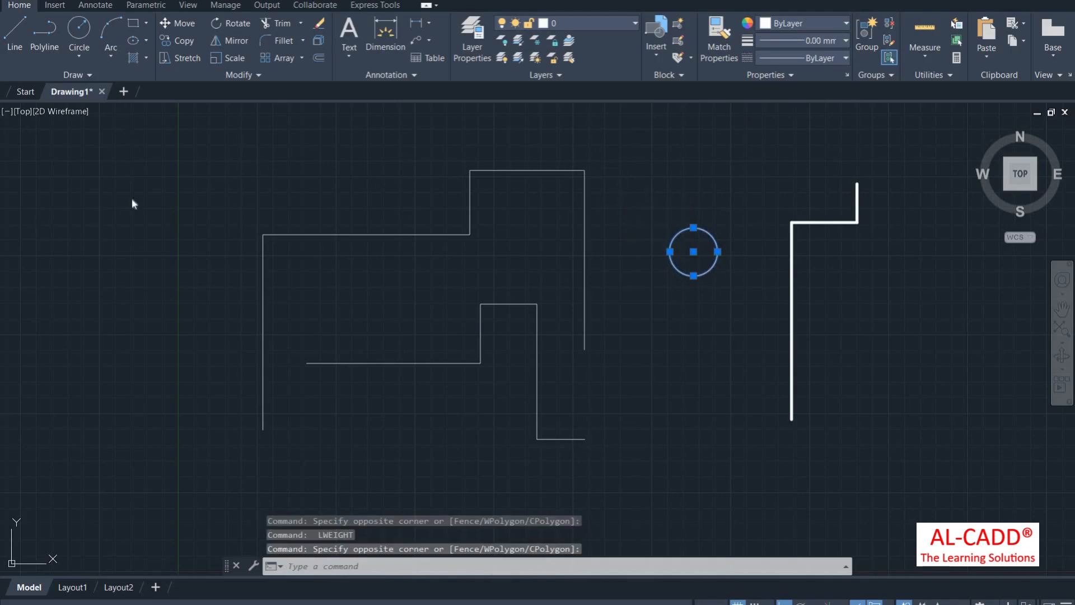
{"action": "left_click", "coordinate": [111, 55]}
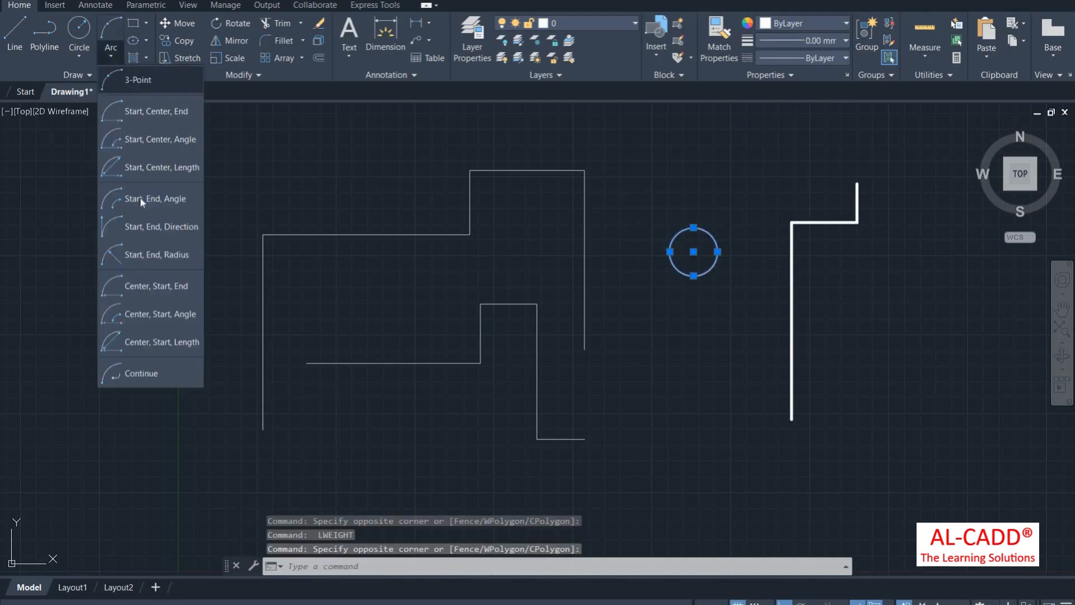
Step: Draw a Start-End-Direction arc from the left line's bottom end to the inner horizontal line
{"action": "left_click", "coordinate": [162, 227]}
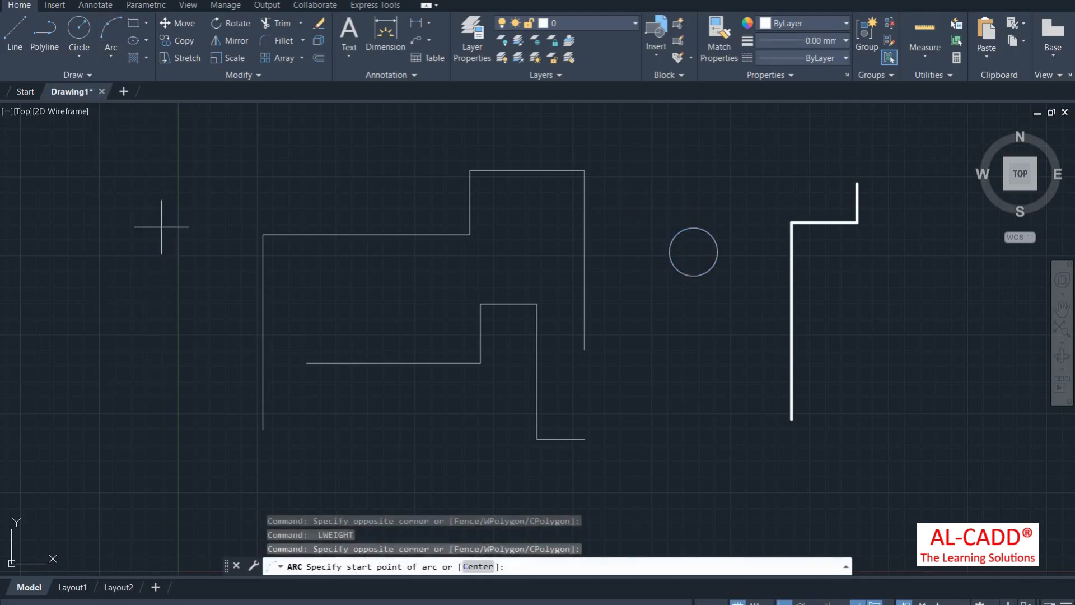
{"action": "left_click", "coordinate": [263, 429]}
{"action": "left_click", "coordinate": [304, 359]}
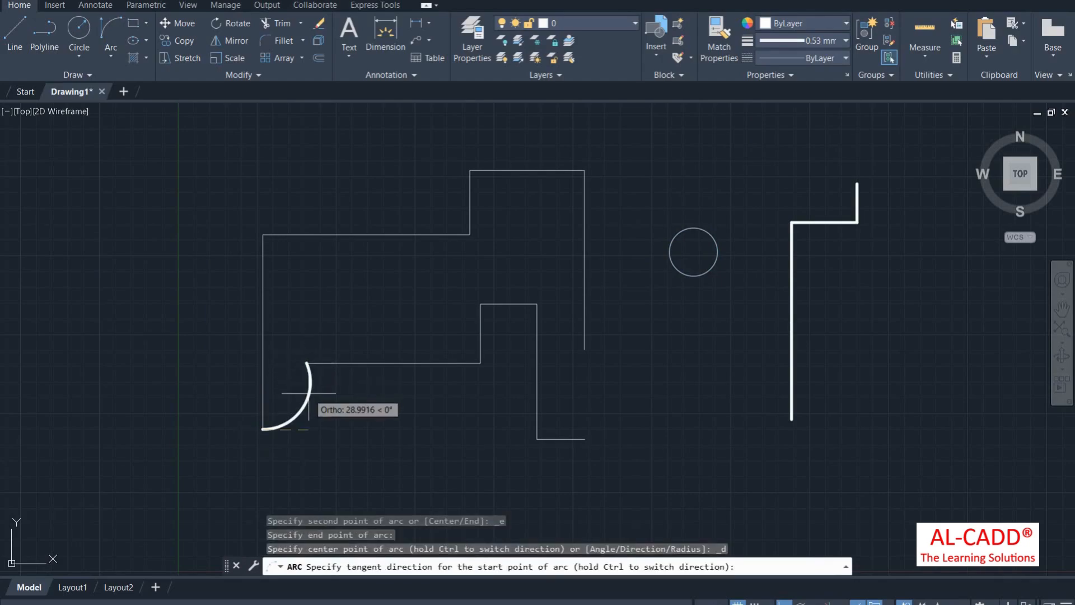
{"action": "left_click", "coordinate": [309, 393]}
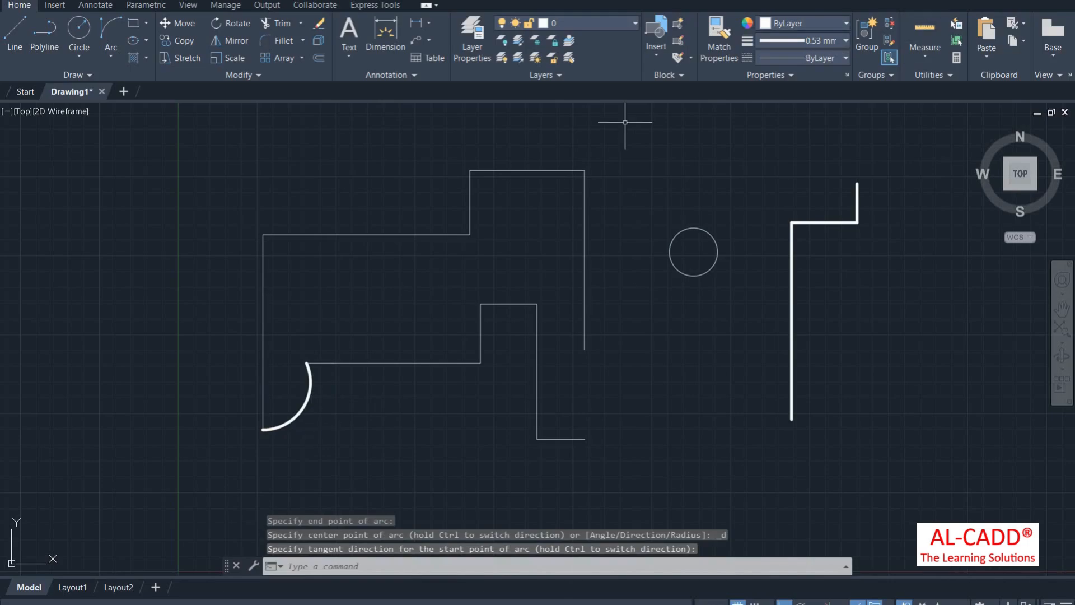
Step: Give the new arc a 1.40 mm lineweight
{"action": "left_click", "coordinate": [292, 444]}
{"action": "left_click", "coordinate": [261, 384]}
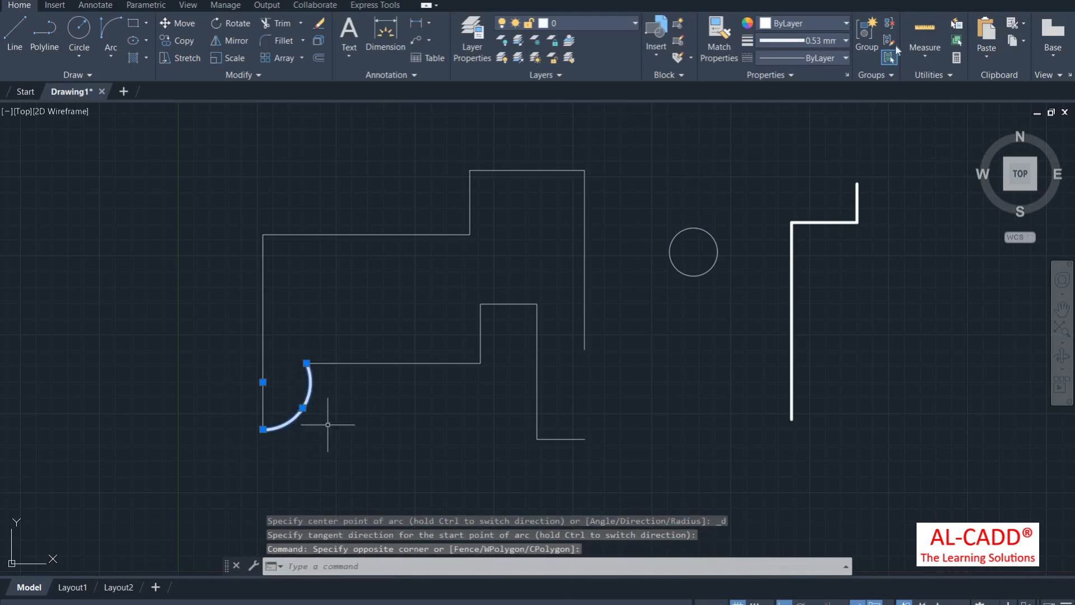
{"action": "left_click", "coordinate": [806, 40]}
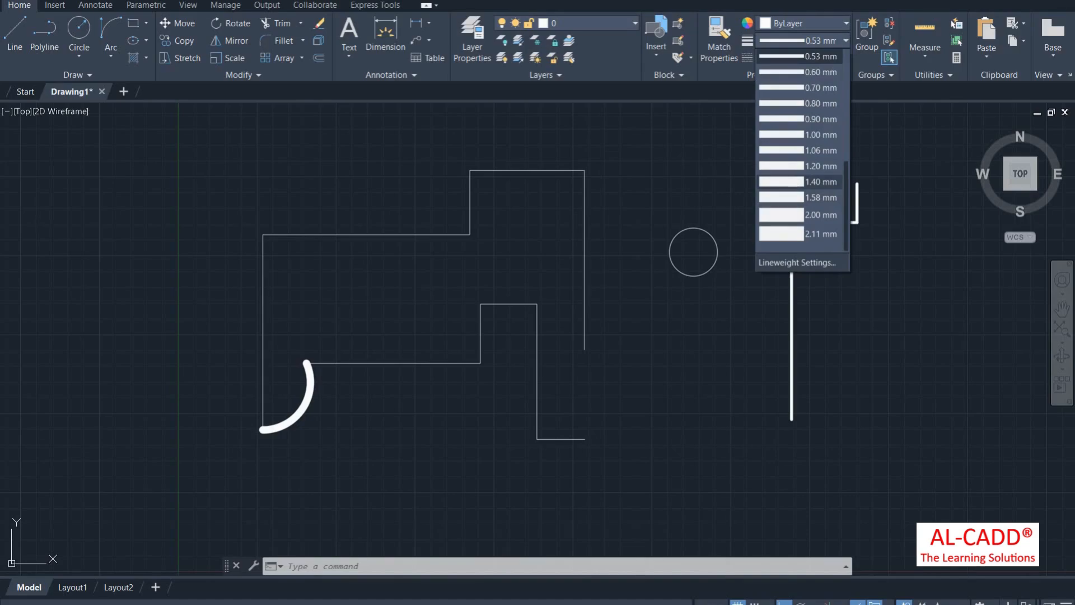
{"action": "left_click", "coordinate": [795, 182]}
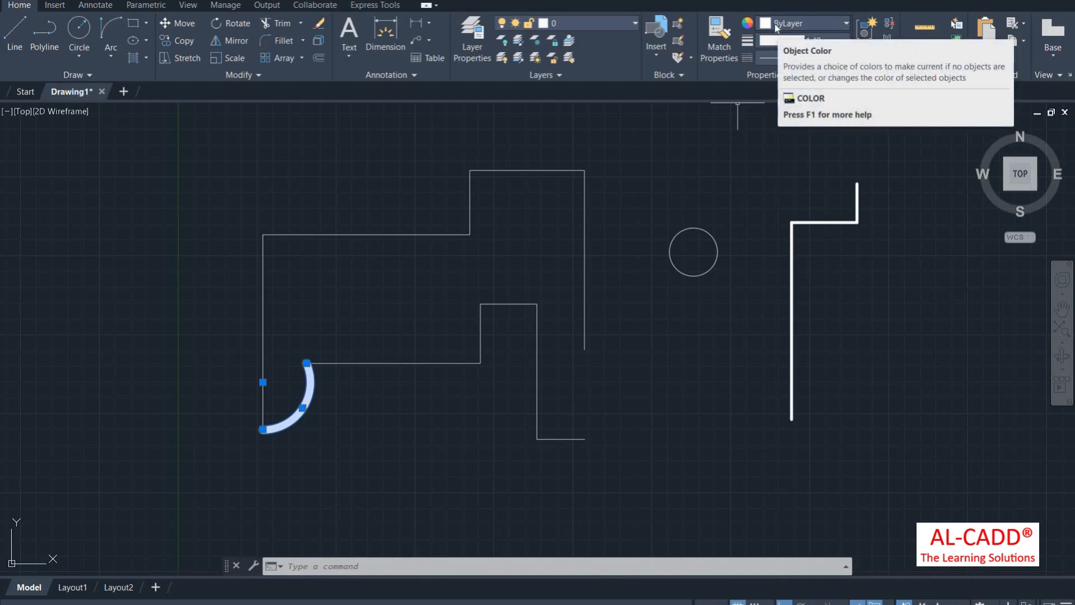
Step: Draw a rectangle above the outline's upper-left corner
{"action": "left_click", "coordinate": [134, 23]}
{"action": "left_click", "coordinate": [291, 163]}
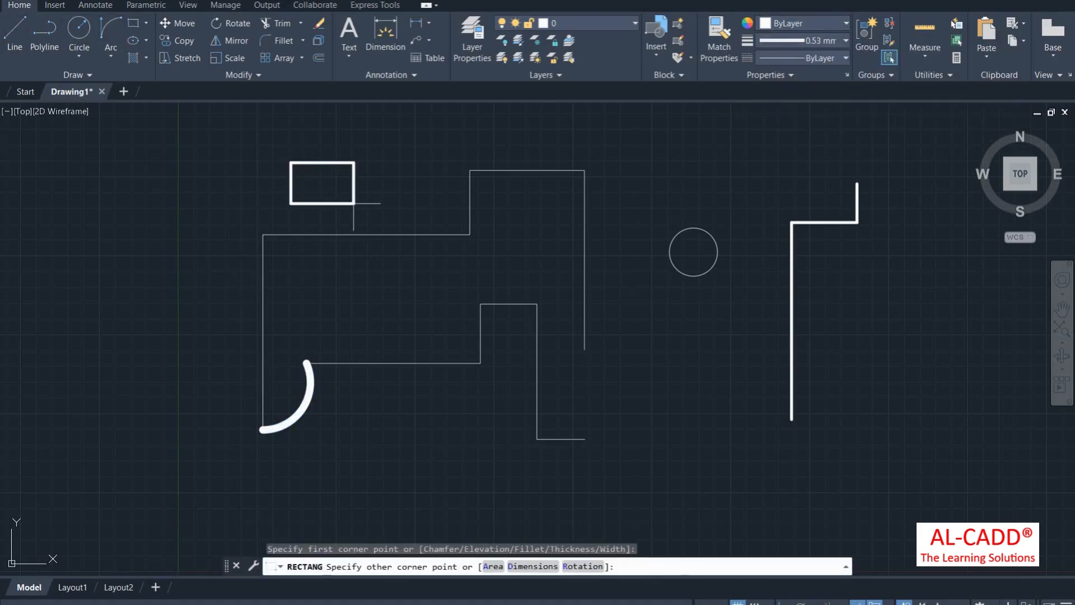
{"action": "left_click", "coordinate": [364, 213]}
Step: Set the current lineweight to 0.00 mm
{"action": "left_click", "coordinate": [812, 40]}
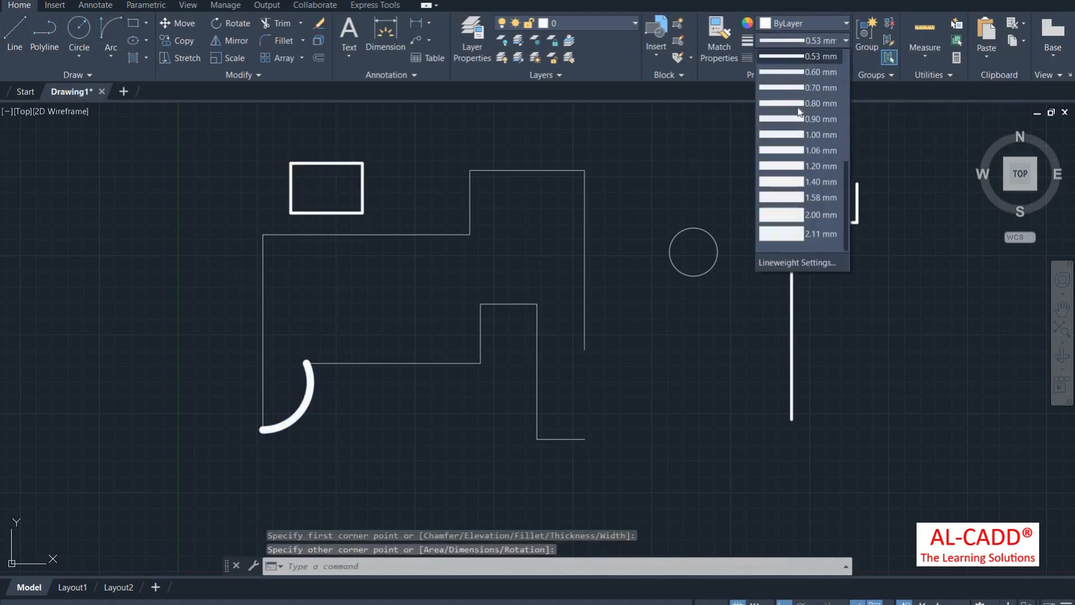
{"action": "left_click", "coordinate": [813, 68]}
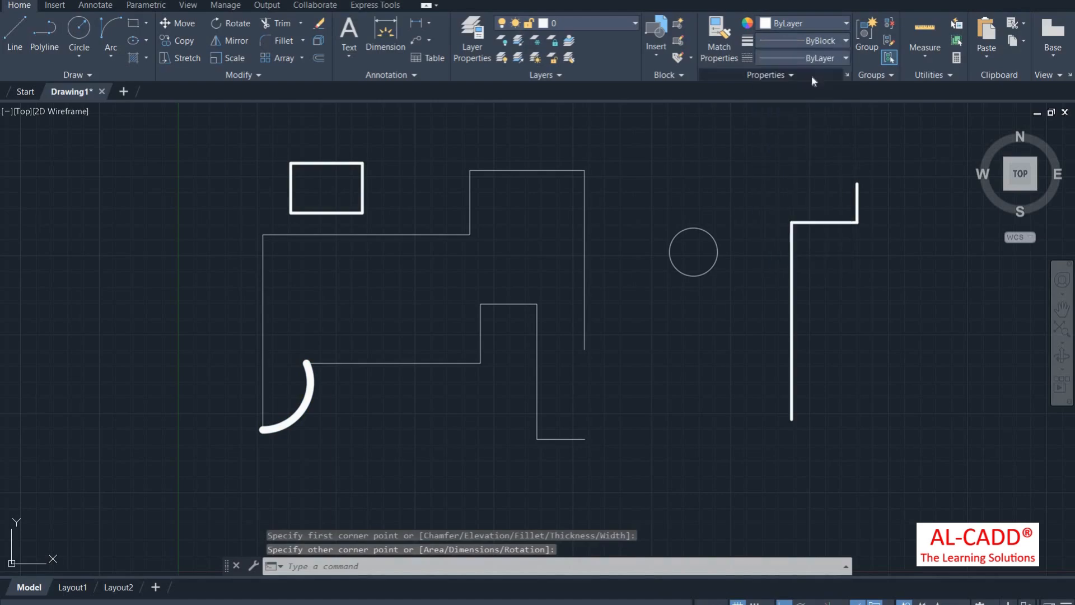
{"action": "left_click", "coordinate": [815, 41]}
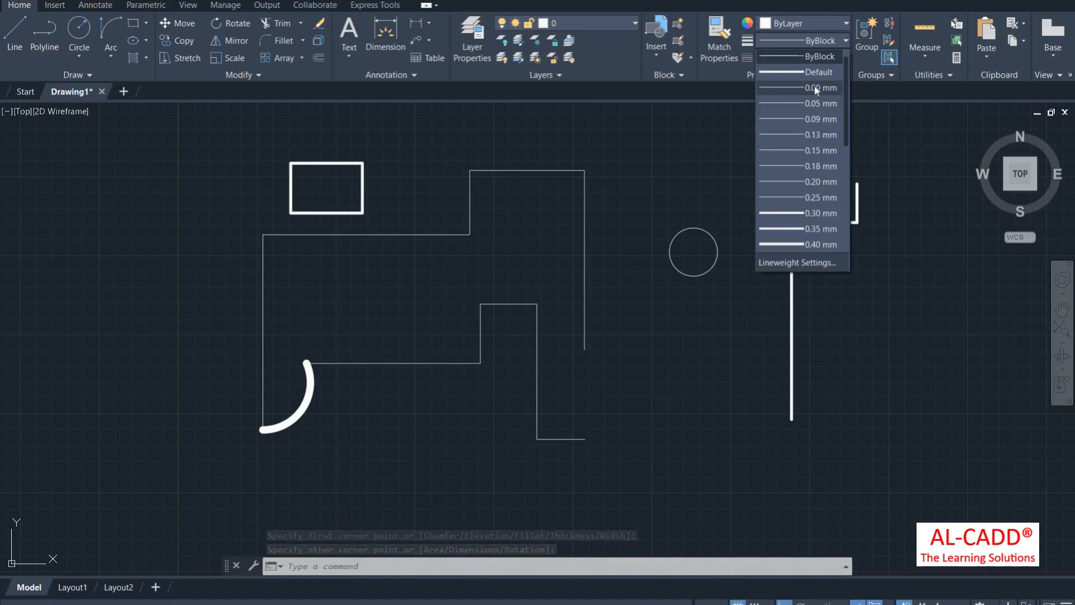
{"action": "left_click", "coordinate": [815, 88]}
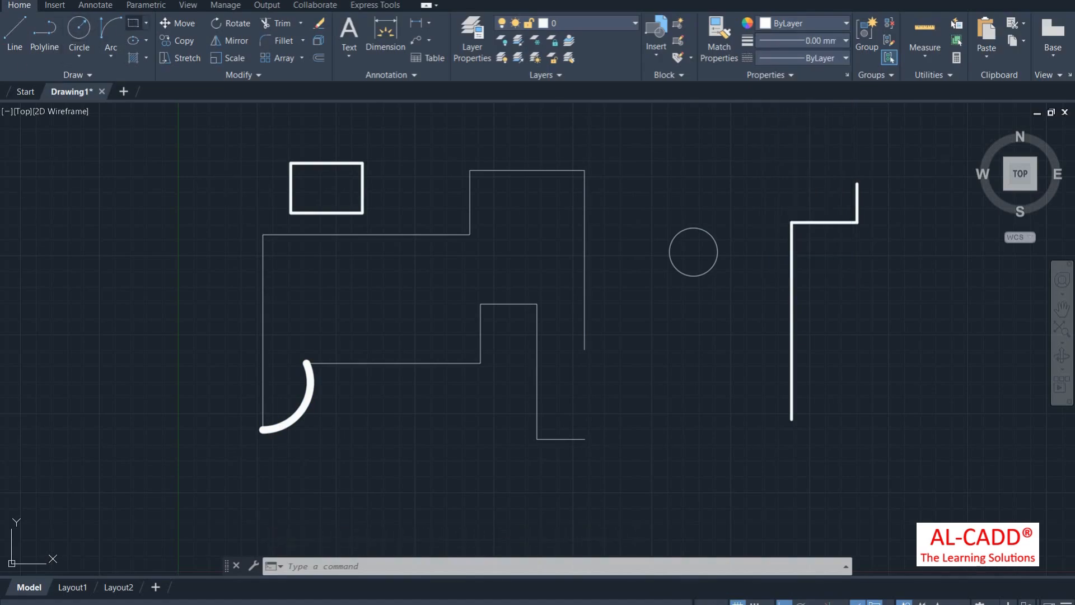
Step: Draw a thin rectangle to the left of the outline
{"action": "left_click", "coordinate": [133, 23]}
{"action": "left_click", "coordinate": [125, 256]}
{"action": "left_click", "coordinate": [203, 345]}
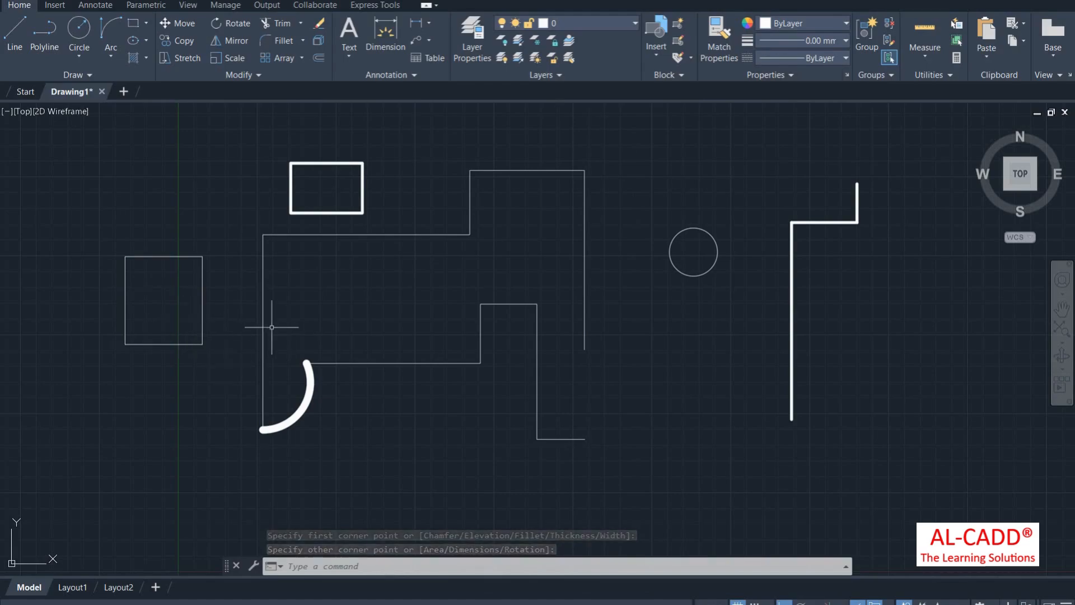
Step: Make red 237,31,36 the current colour and start a centre ellipse
{"action": "left_click", "coordinate": [787, 24]}
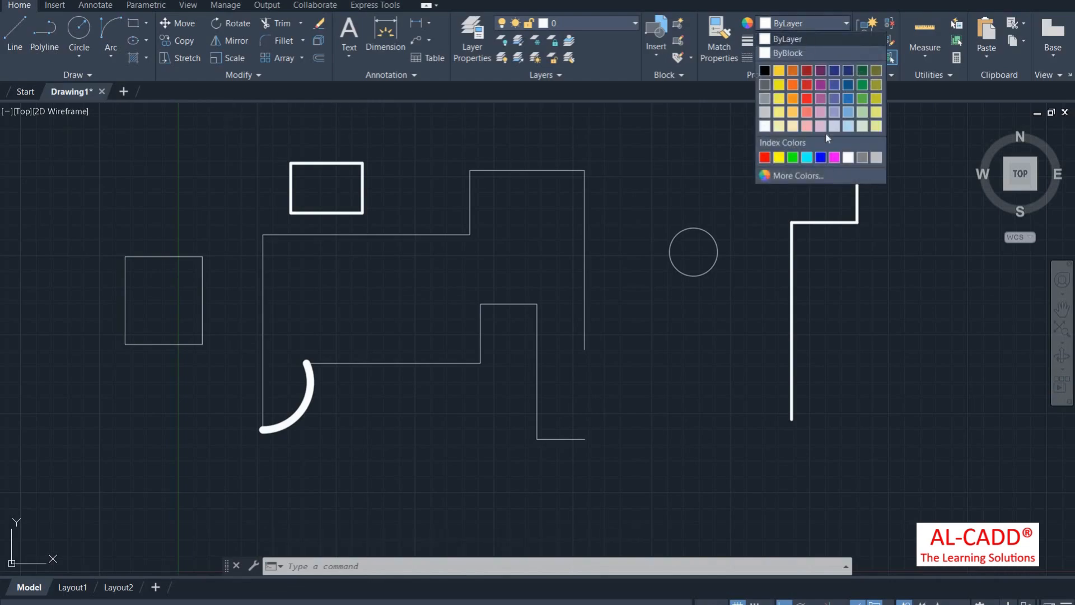
{"action": "left_click", "coordinate": [807, 99]}
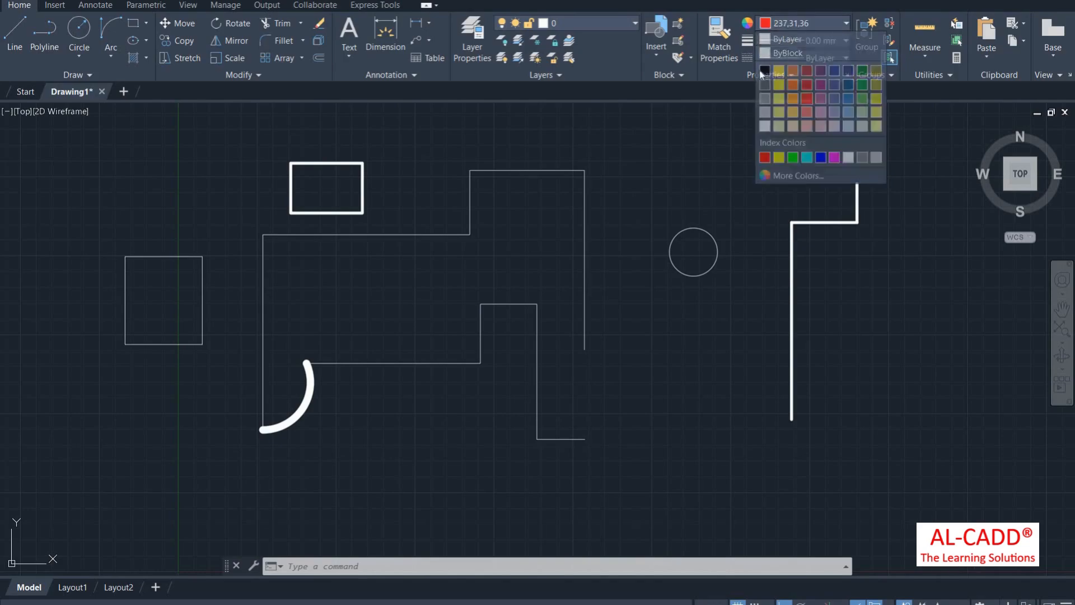
{"action": "left_click", "coordinate": [132, 41]}
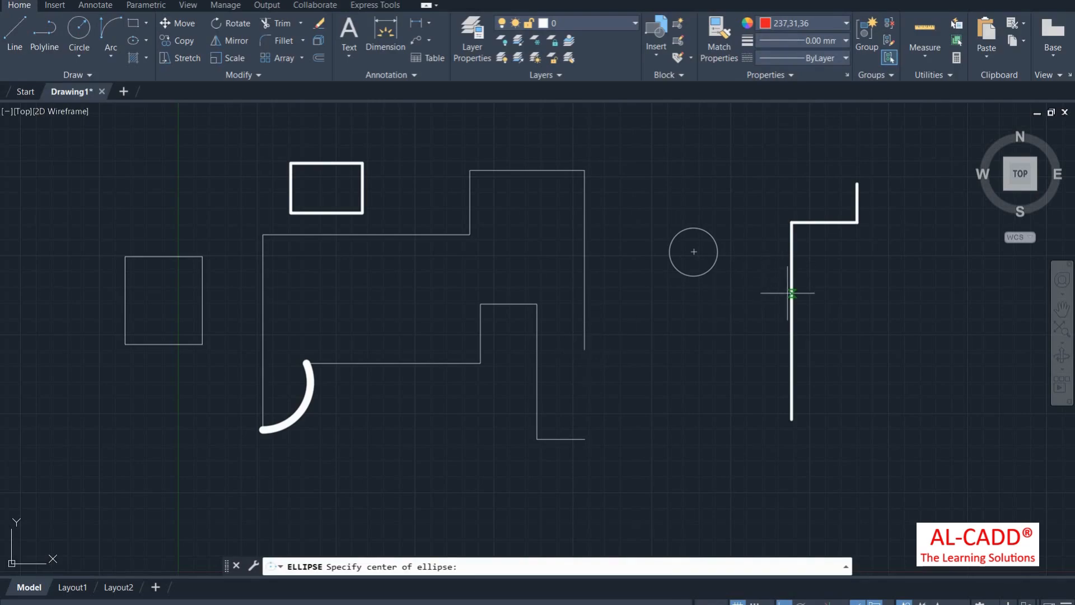
Step: Draw an ellipse centred on the right vertical line, its axis ending at the line's bottom
{"action": "left_click", "coordinate": [791, 321]}
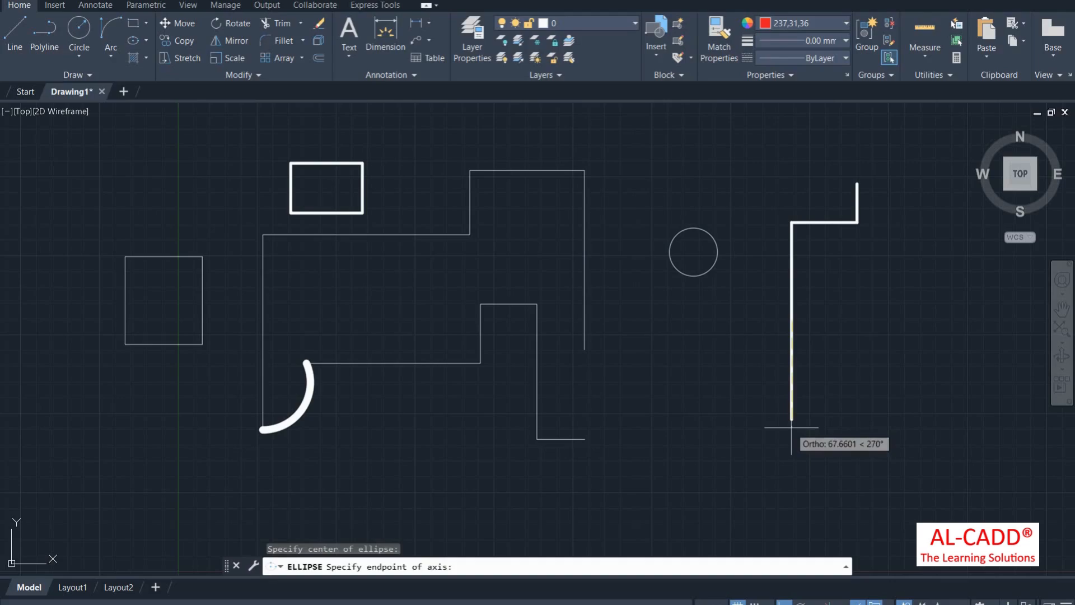
{"action": "left_click", "coordinate": [791, 419]}
{"action": "left_click", "coordinate": [810, 314]}
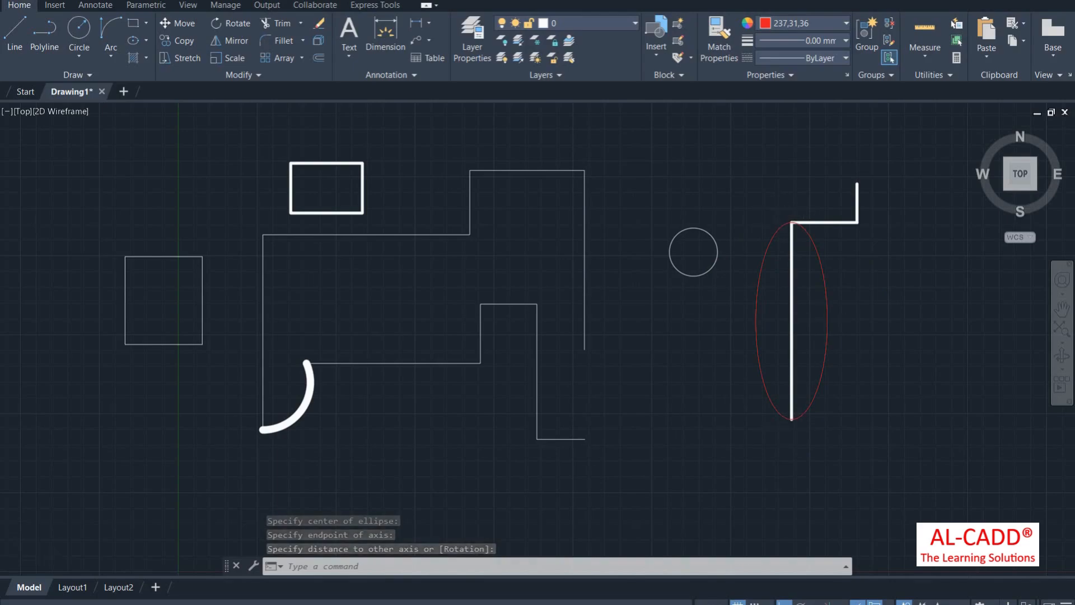
{"action": "scroll", "coordinate": [756, 336], "scroll_direction": "down", "scroll_amount": 2}
{"action": "scroll", "coordinate": [797, 323], "scroll_direction": "up", "scroll_amount": 2}
Step: Give the ellipse a 0.90 mm lineweight
{"action": "left_click", "coordinate": [831, 310]}
{"action": "left_click", "coordinate": [775, 272]}
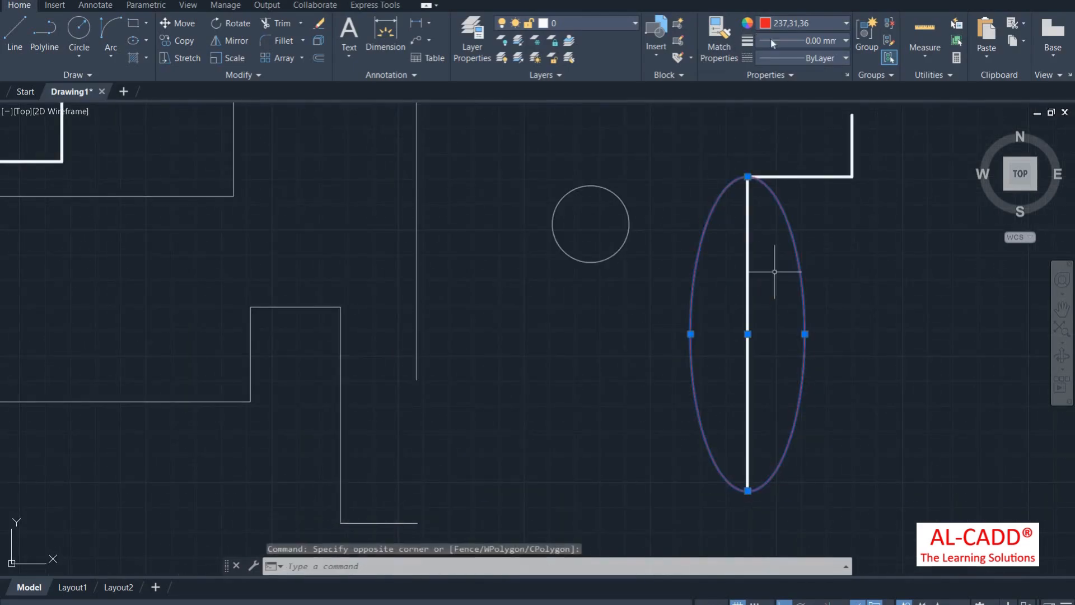
{"action": "left_click", "coordinate": [774, 43]}
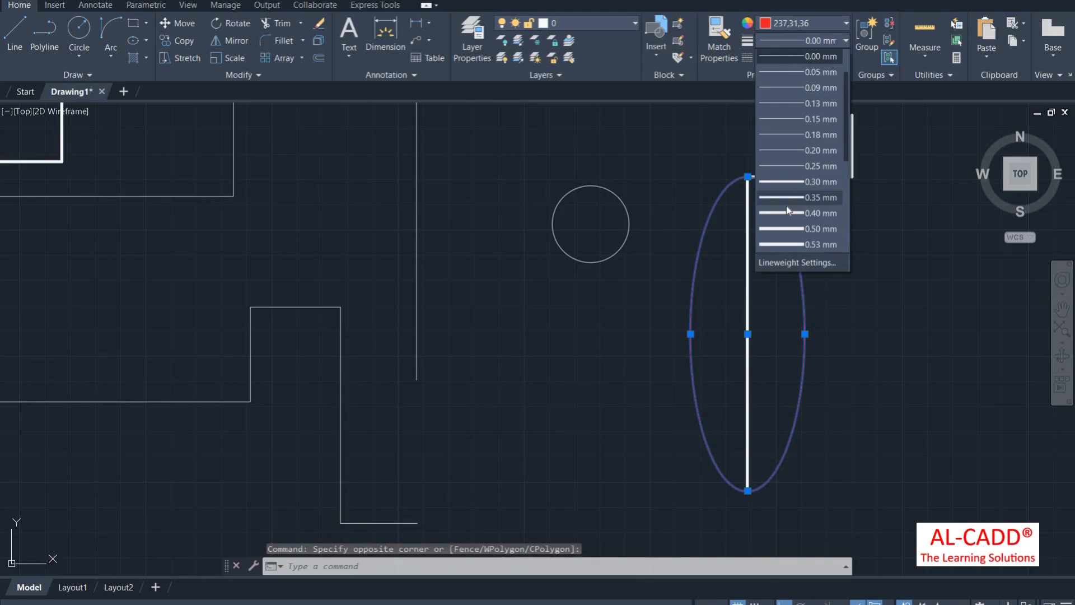
{"action": "left_click", "coordinate": [796, 44]}
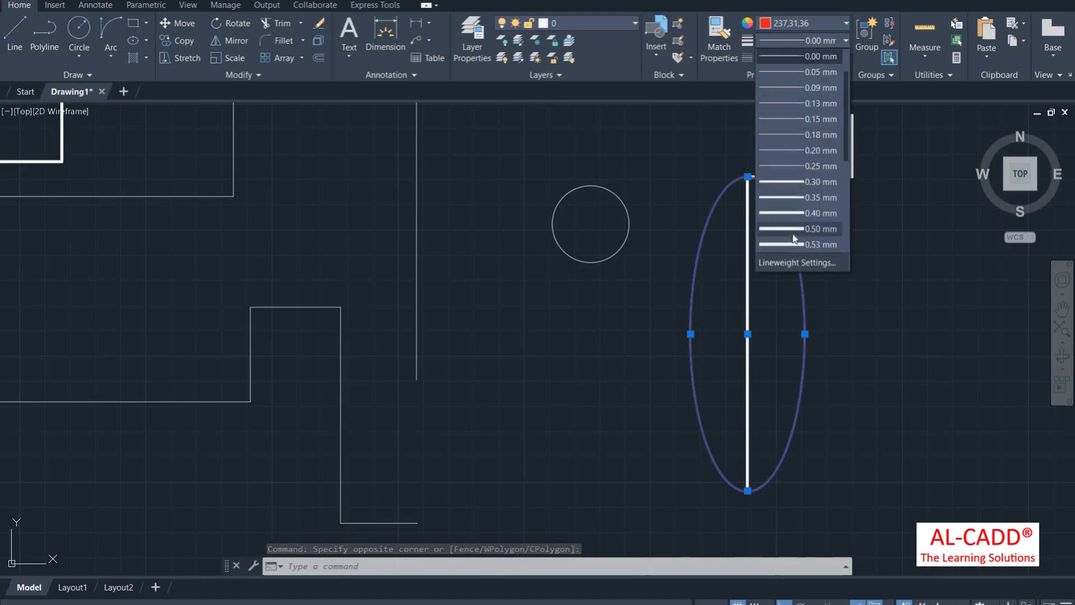
{"action": "left_click", "coordinate": [793, 238]}
{"action": "scroll", "coordinate": [731, 243], "scroll_direction": "down", "scroll_amount": 4}
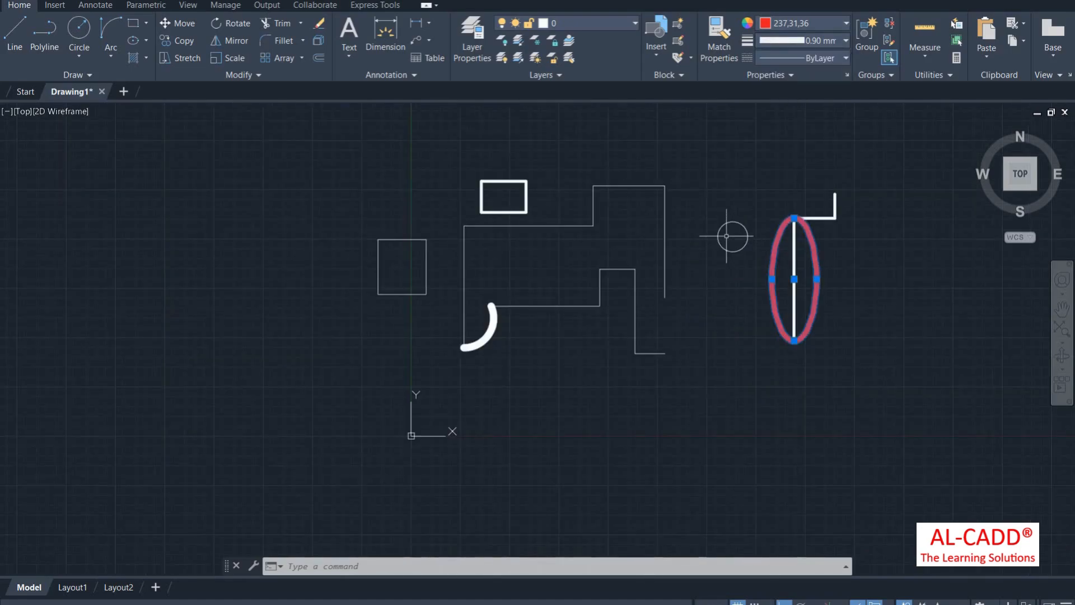
Step: Restart the Ellipse command and cancel it
{"action": "key", "text": "Return"}
{"action": "right_click", "coordinate": [493, 154]}
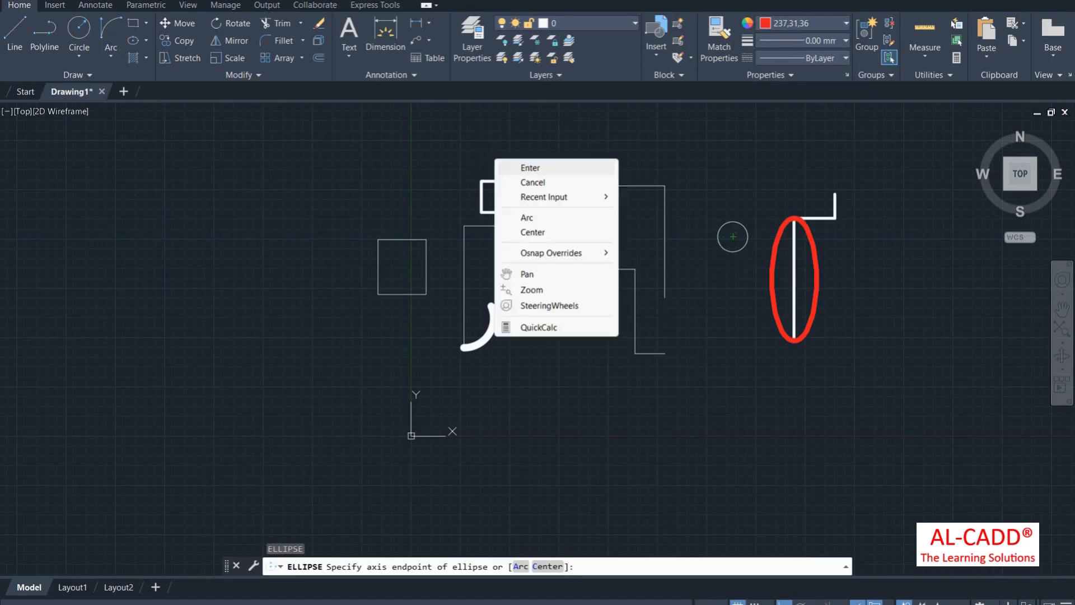
{"action": "left_click", "coordinate": [525, 169]}
{"action": "right_click", "coordinate": [493, 150]}
{"action": "left_click", "coordinate": [526, 168]}
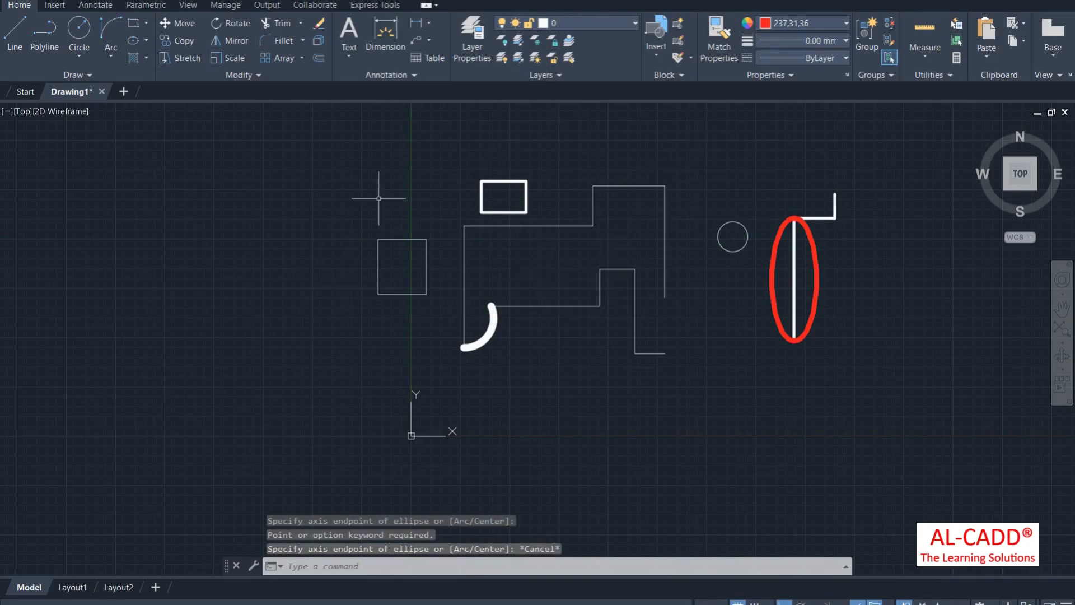
{"action": "scroll", "coordinate": [501, 245], "scroll_direction": "up", "scroll_amount": 2}
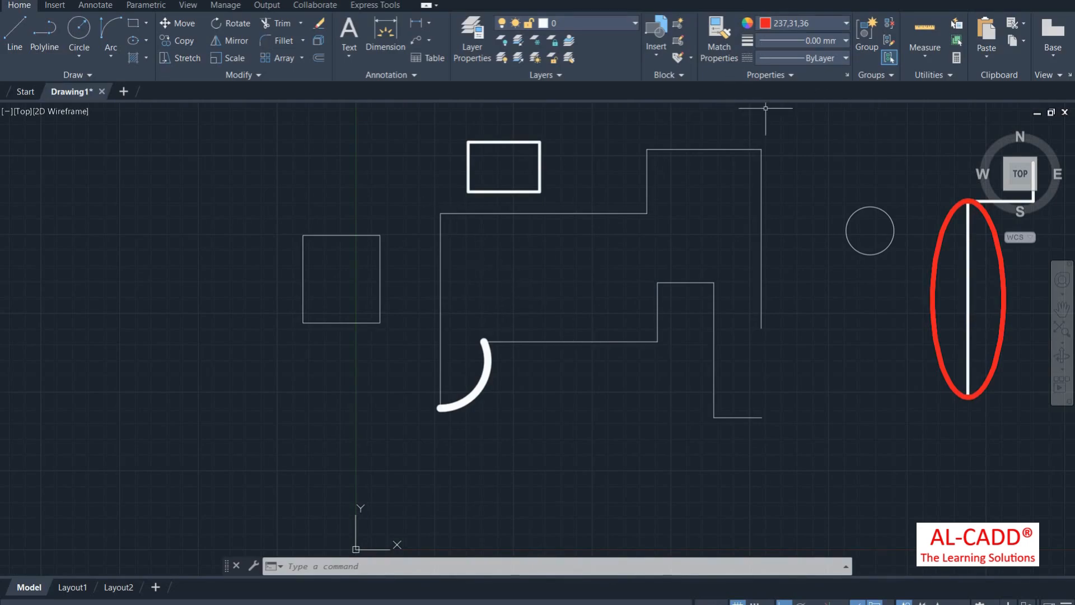
Step: Turn the upper-left L-shaped polyline cyan
{"action": "left_click", "coordinate": [542, 258]}
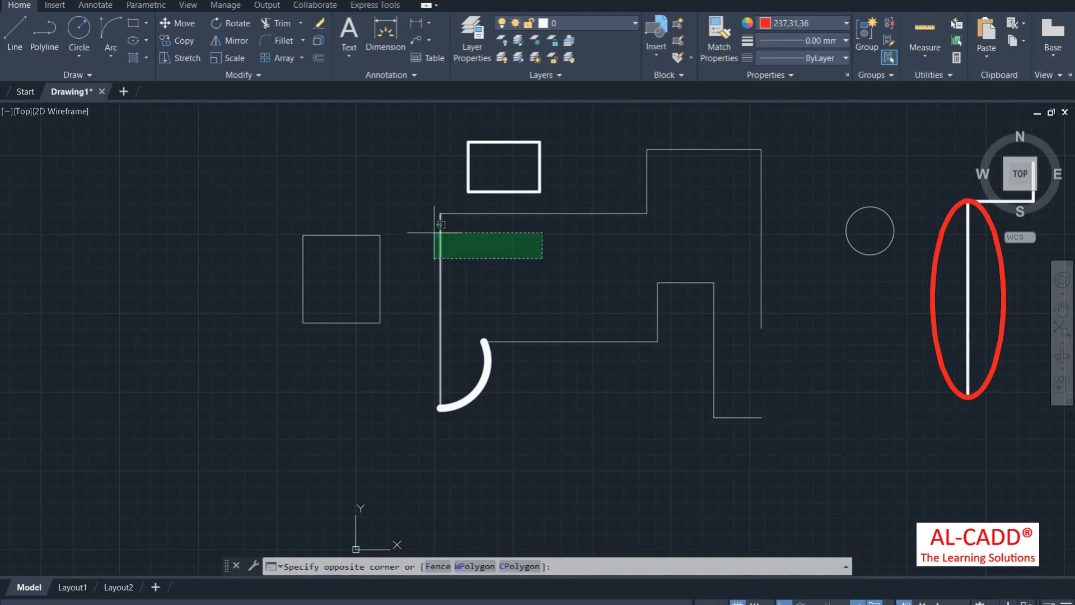
{"action": "left_click", "coordinate": [428, 211]}
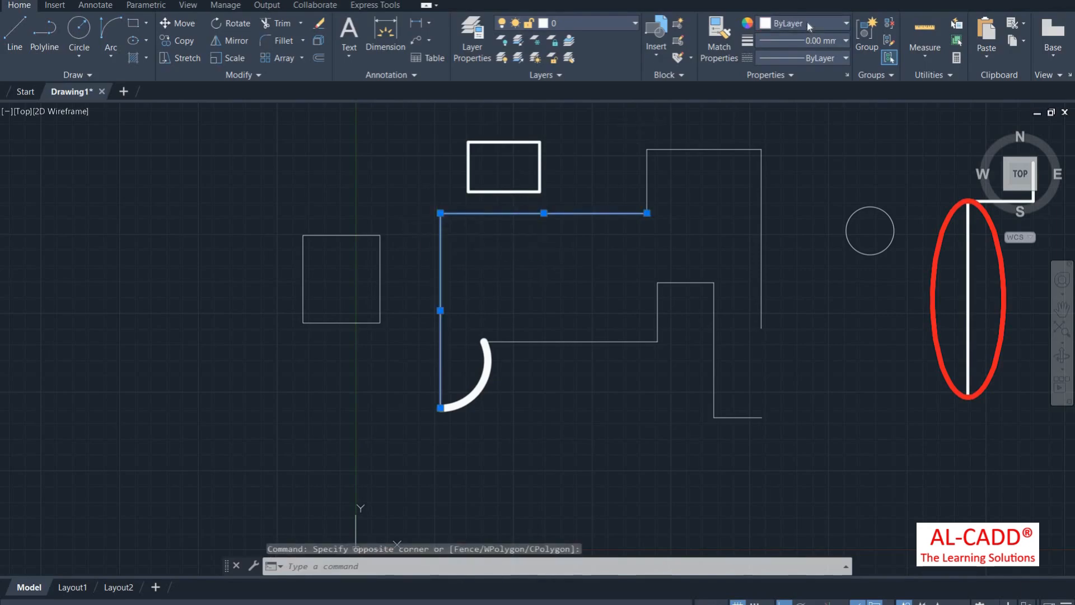
{"action": "left_click", "coordinate": [808, 22]}
{"action": "left_click", "coordinate": [807, 157]}
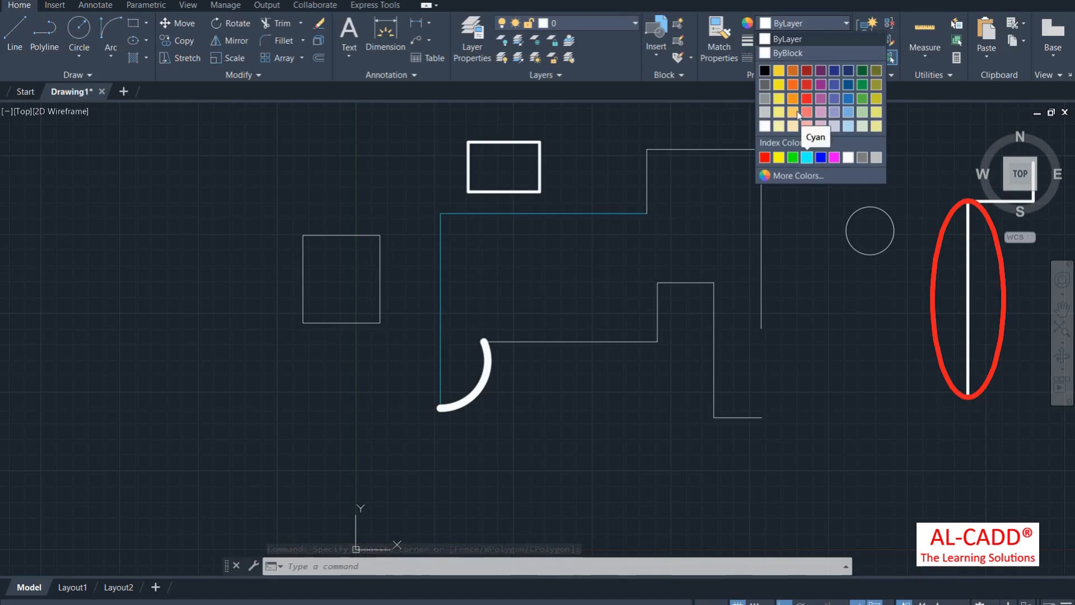
{"action": "left_click", "coordinate": [806, 157]}
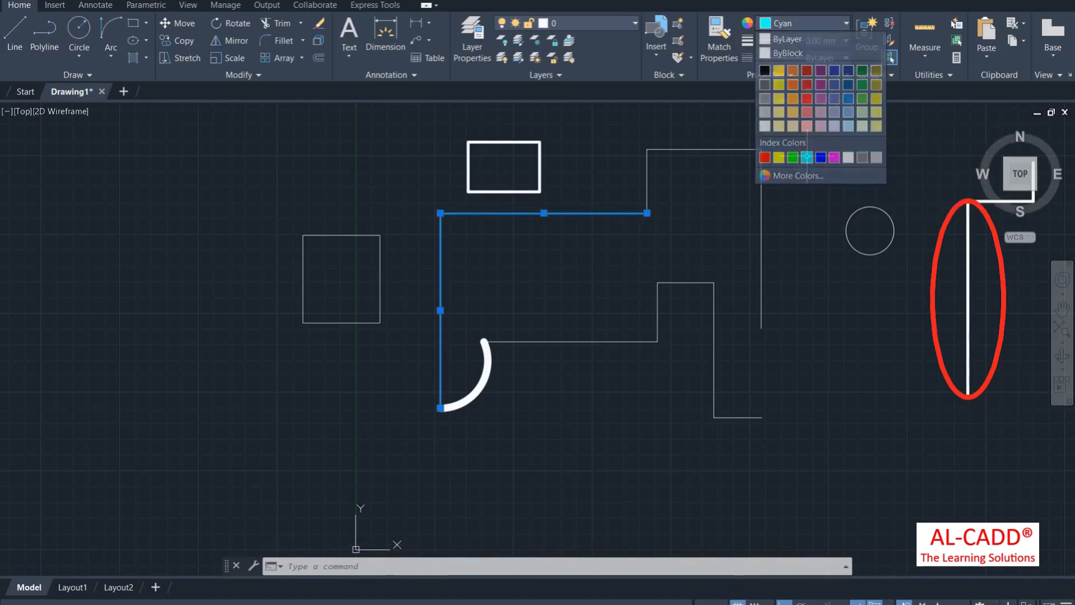
{"action": "type", "text": "el"}
{"action": "key", "text": "Return"}
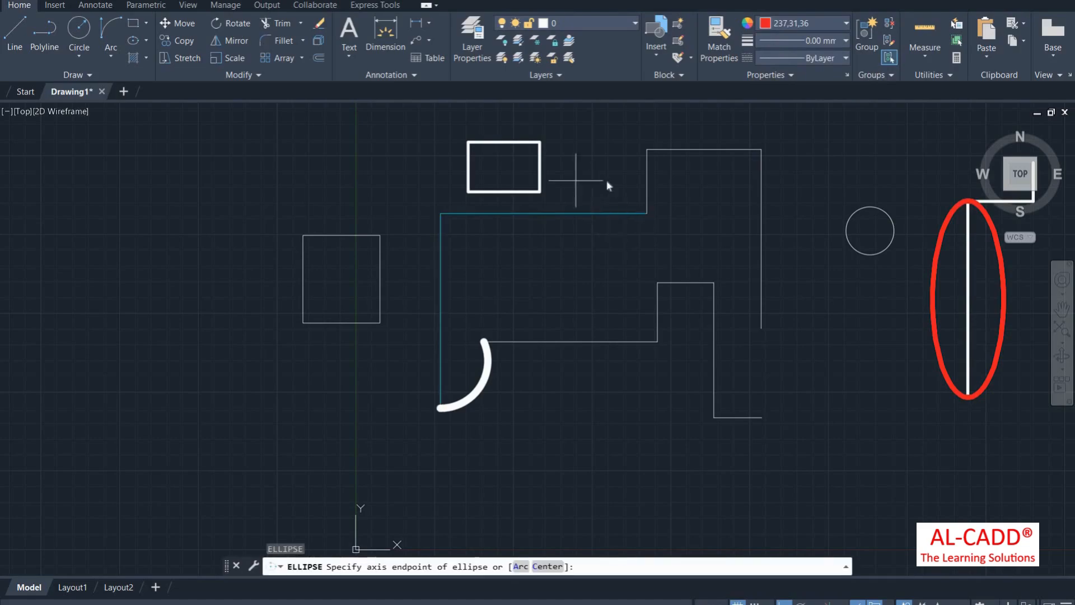
{"action": "right_click", "coordinate": [578, 160]}
{"action": "left_click", "coordinate": [607, 183]}
Step: Make the thick rectangle above the outline yellow (200,201,45)
{"action": "left_click", "coordinate": [558, 159]}
{"action": "left_click", "coordinate": [531, 142]}
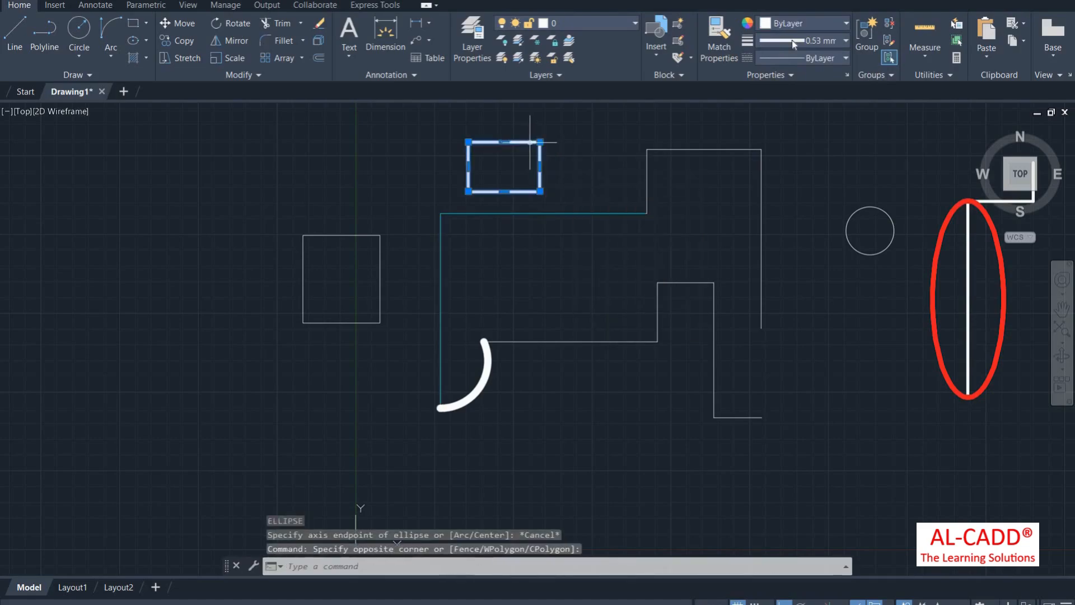
{"action": "left_click", "coordinate": [794, 40]}
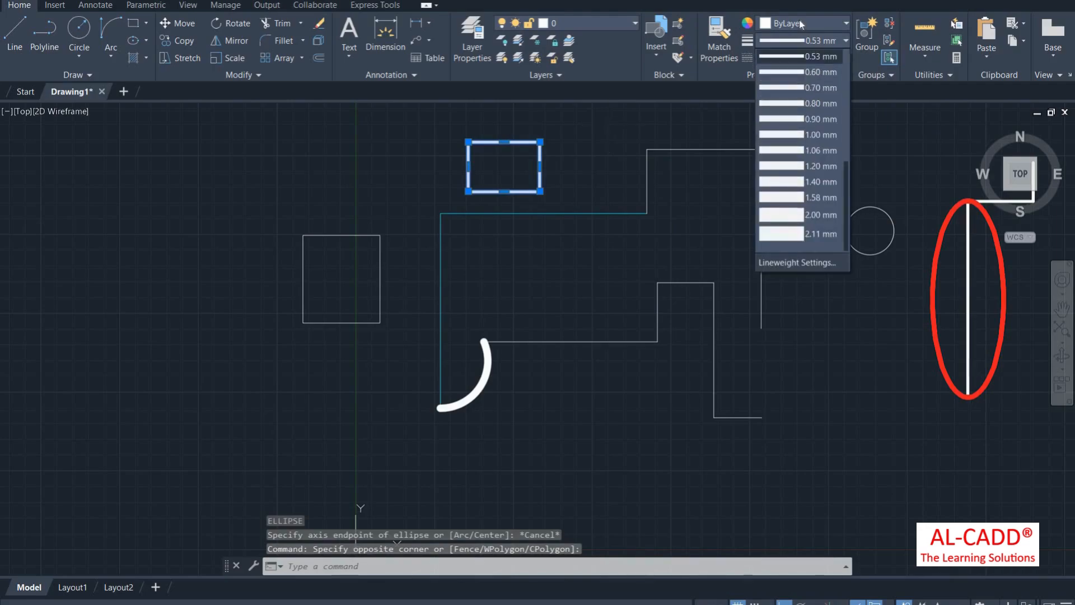
{"action": "left_click", "coordinate": [801, 23]}
{"action": "left_click", "coordinate": [801, 24]}
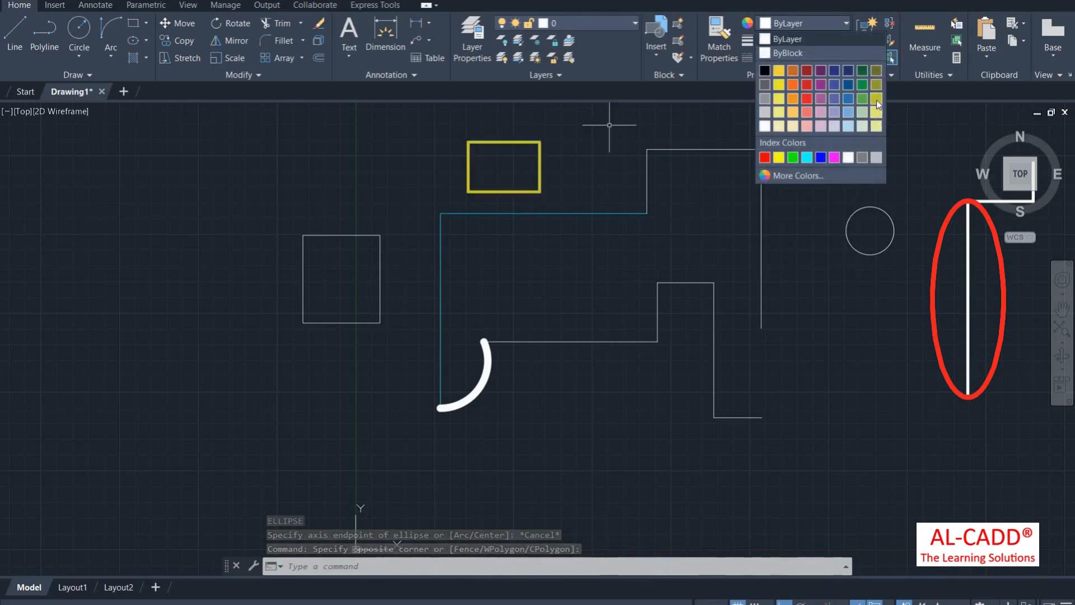
{"action": "left_click", "coordinate": [876, 100]}
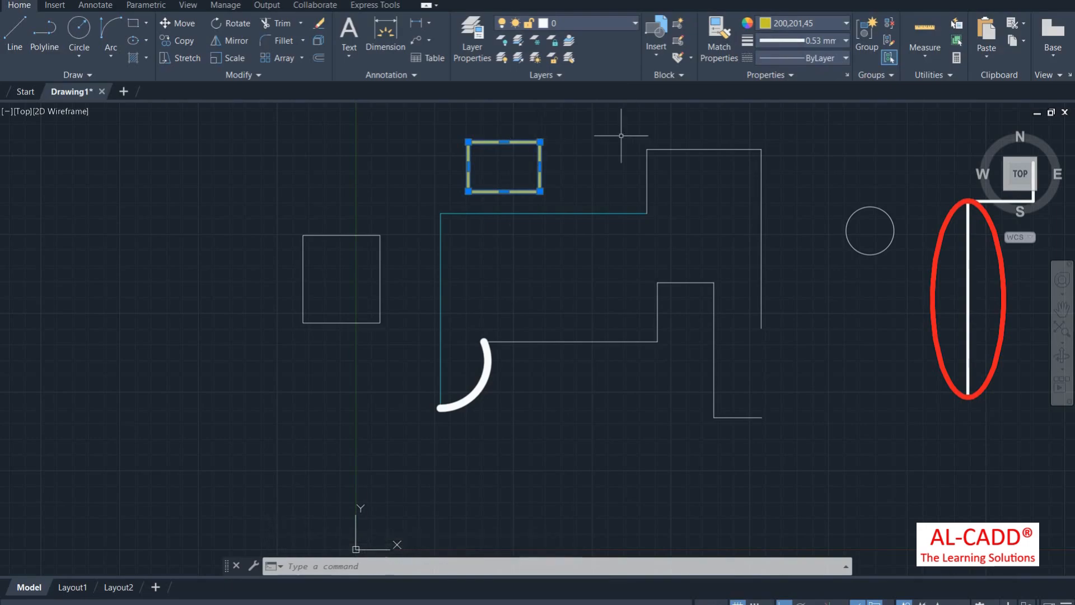
{"action": "key", "text": "Return"}
{"action": "right_click", "coordinate": [577, 150]}
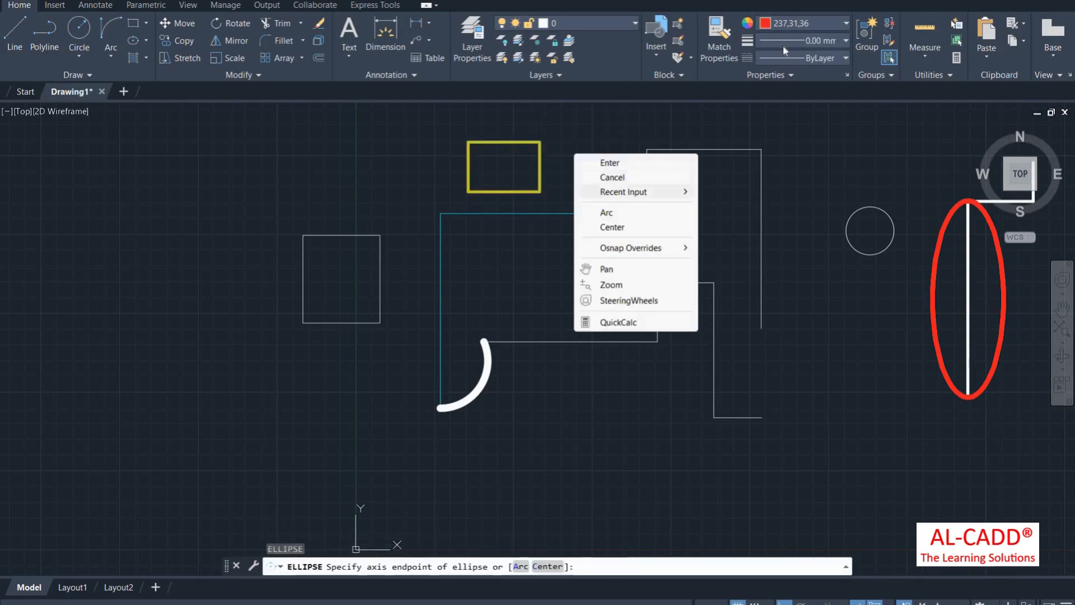
{"action": "left_click", "coordinate": [612, 177]}
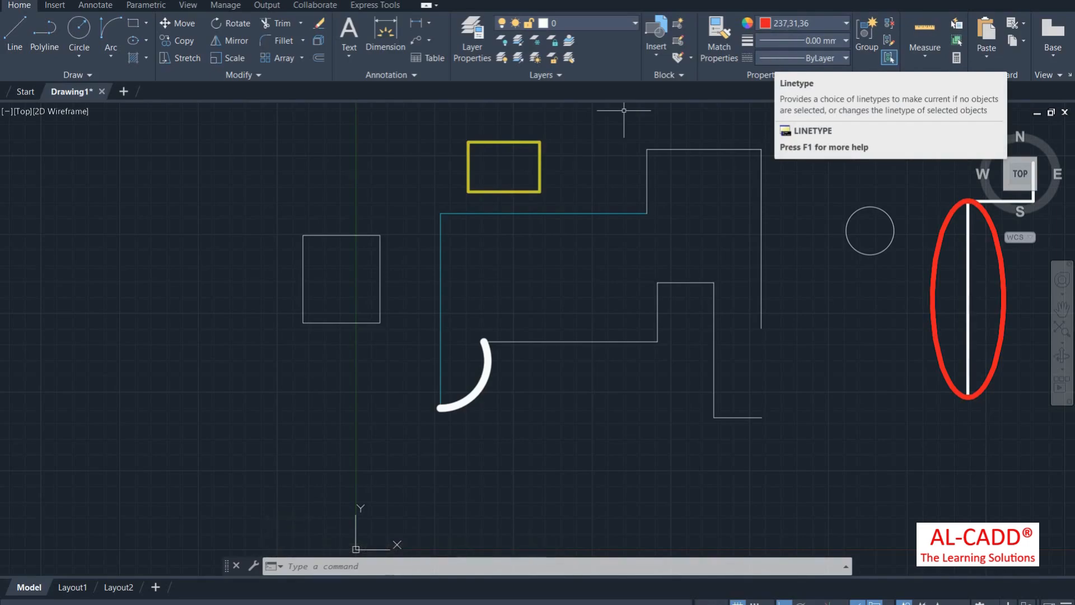
Step: Zoom out and switch to the Start tab listing recent drawings
{"action": "scroll", "coordinate": [192, 325], "scroll_direction": "down", "scroll_amount": 2}
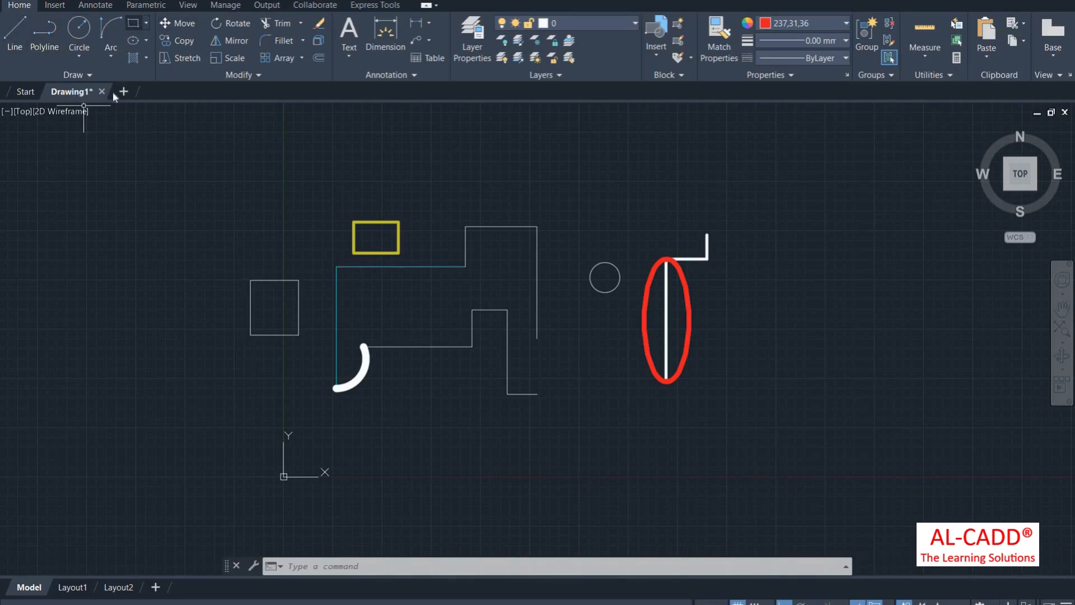
{"action": "left_click", "coordinate": [33, 93]}
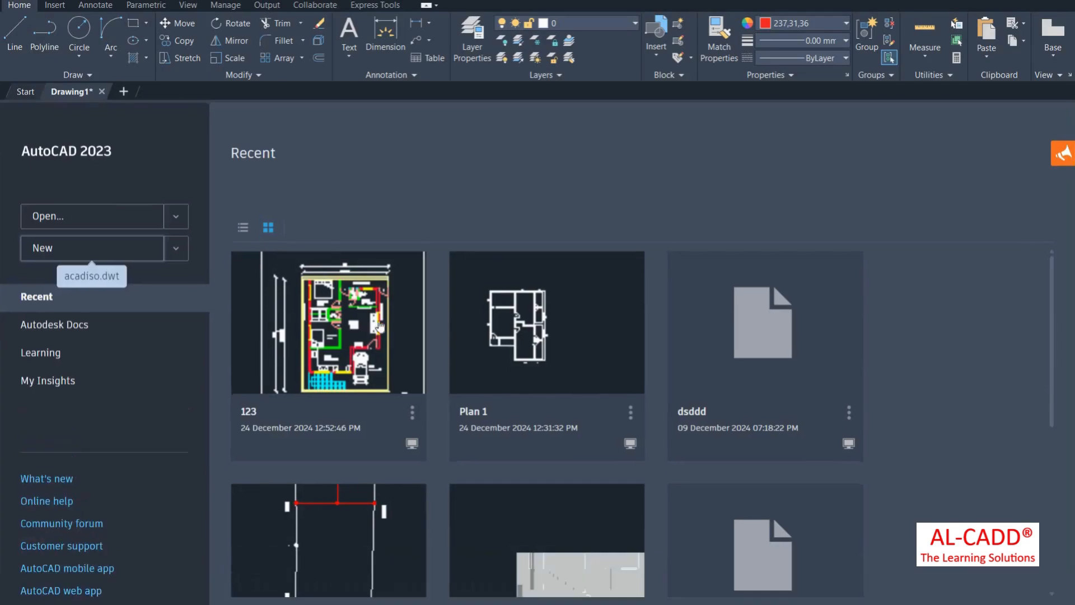
Step: Open the recent drawing 123 and pan across its ground floor plan
{"action": "scroll", "coordinate": [361, 367], "scroll_direction": "down", "scroll_amount": 1}
{"action": "scroll", "coordinate": [403, 246], "scroll_direction": "up", "scroll_amount": 2}
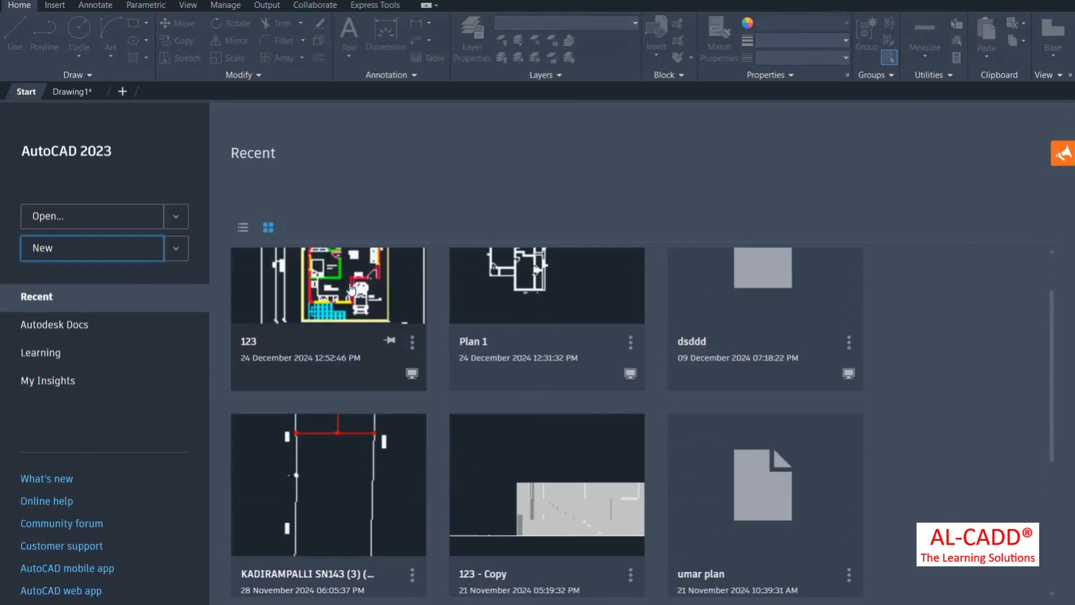
{"action": "left_click", "coordinate": [403, 242]}
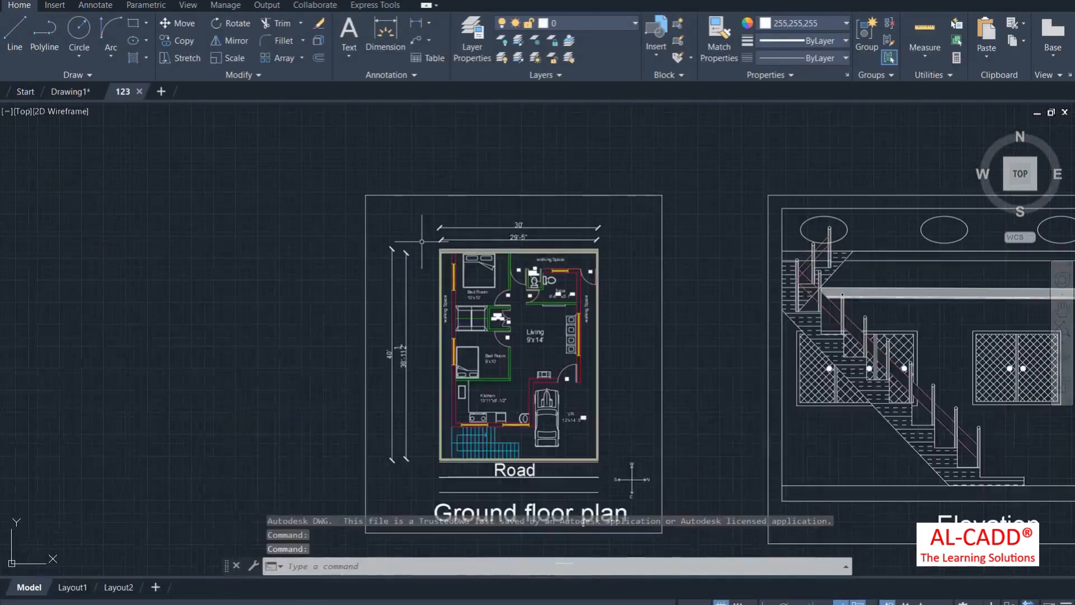
{"action": "scroll", "coordinate": [594, 286], "scroll_direction": "up", "scroll_amount": 6}
{"action": "scroll", "coordinate": [595, 214], "scroll_direction": "down", "scroll_amount": 4}
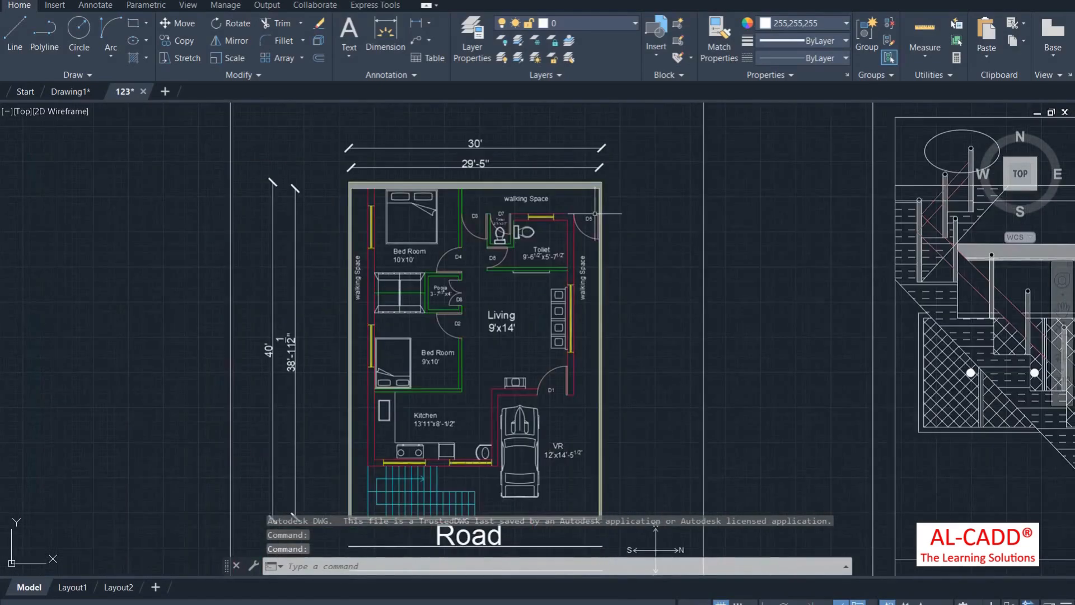
{"action": "scroll", "coordinate": [604, 223], "scroll_direction": "down", "scroll_amount": 2}
{"action": "middle_click_drag", "start_coordinate": [634, 446], "coordinate": [621, 373]}
{"action": "scroll", "coordinate": [621, 373], "scroll_direction": "up", "scroll_amount": 1}
{"action": "scroll", "coordinate": [638, 359], "scroll_direction": "down", "scroll_amount": 4}
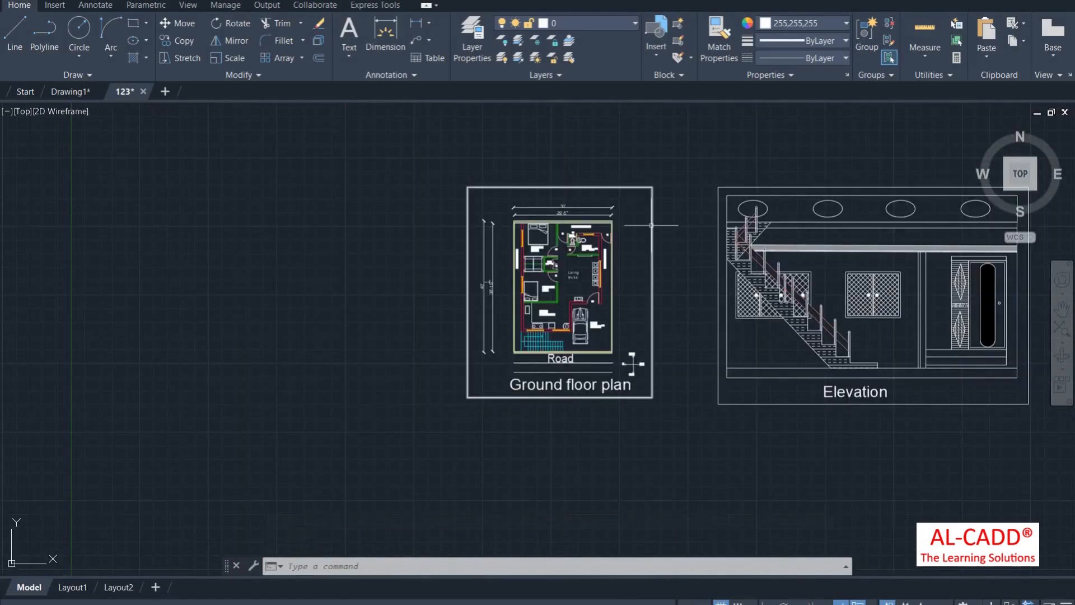
Step: Zoom in and out over the plan and elevation, then return to Drawing1
{"action": "mouse_move", "coordinate": [651, 225]}
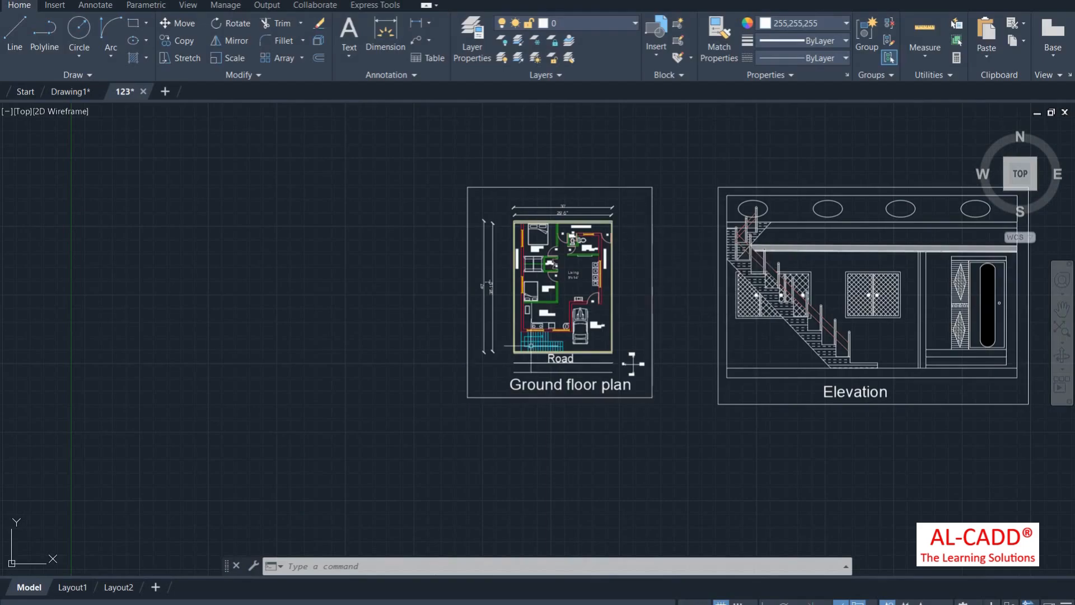
{"action": "scroll", "coordinate": [515, 350], "scroll_direction": "up", "scroll_amount": 3}
{"action": "scroll", "coordinate": [492, 402], "scroll_direction": "down", "scroll_amount": 2}
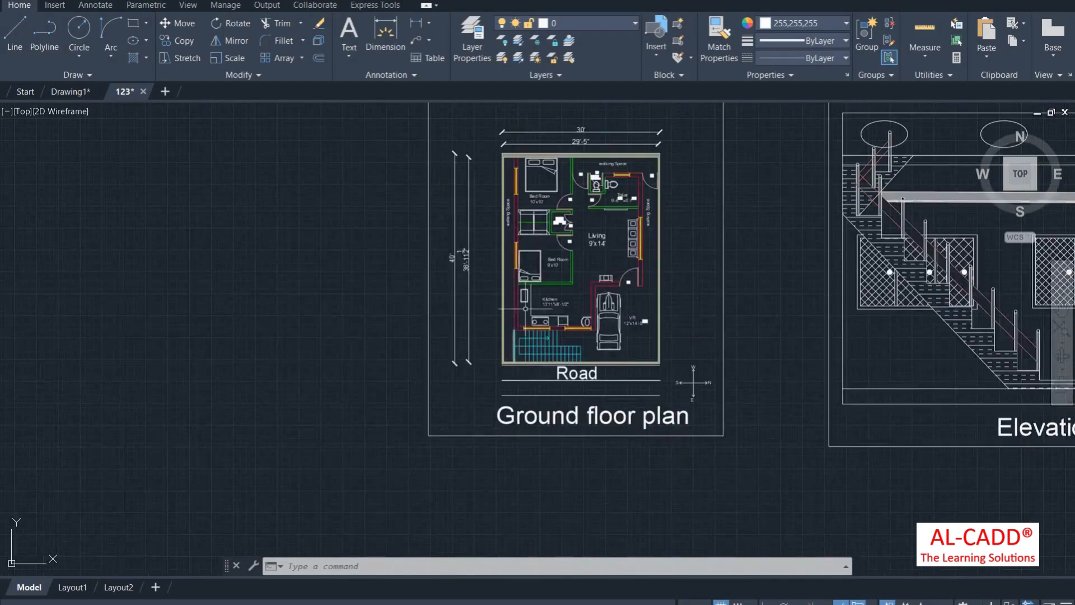
{"action": "scroll", "coordinate": [506, 328], "scroll_direction": "up", "scroll_amount": 4}
{"action": "scroll", "coordinate": [543, 356], "scroll_direction": "down", "scroll_amount": 3}
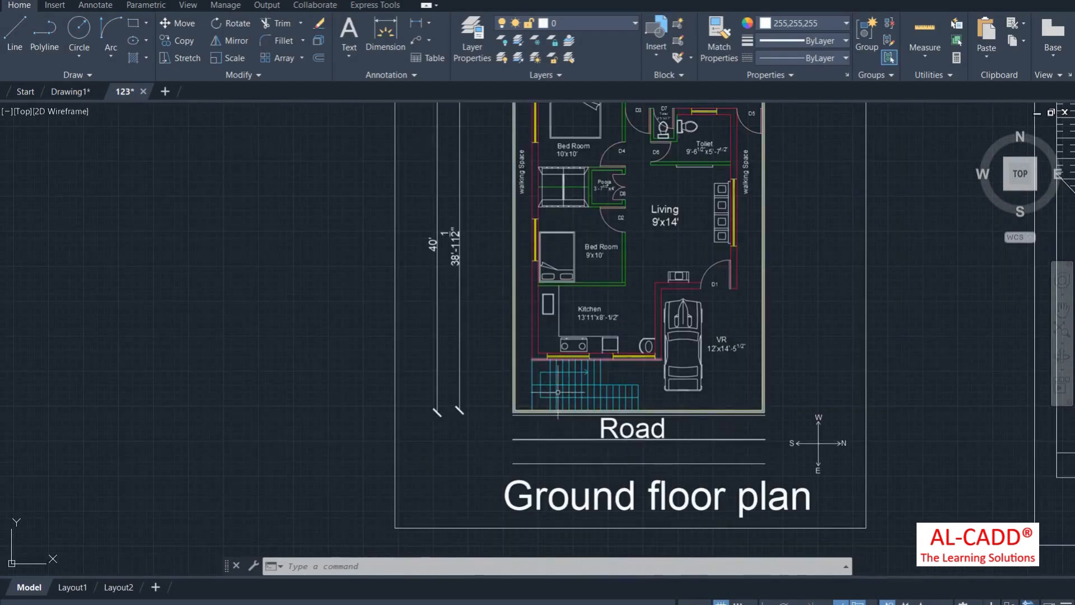
{"action": "scroll", "coordinate": [545, 418], "scroll_direction": "down", "scroll_amount": 1}
{"action": "scroll", "coordinate": [567, 238], "scroll_direction": "up", "scroll_amount": 4}
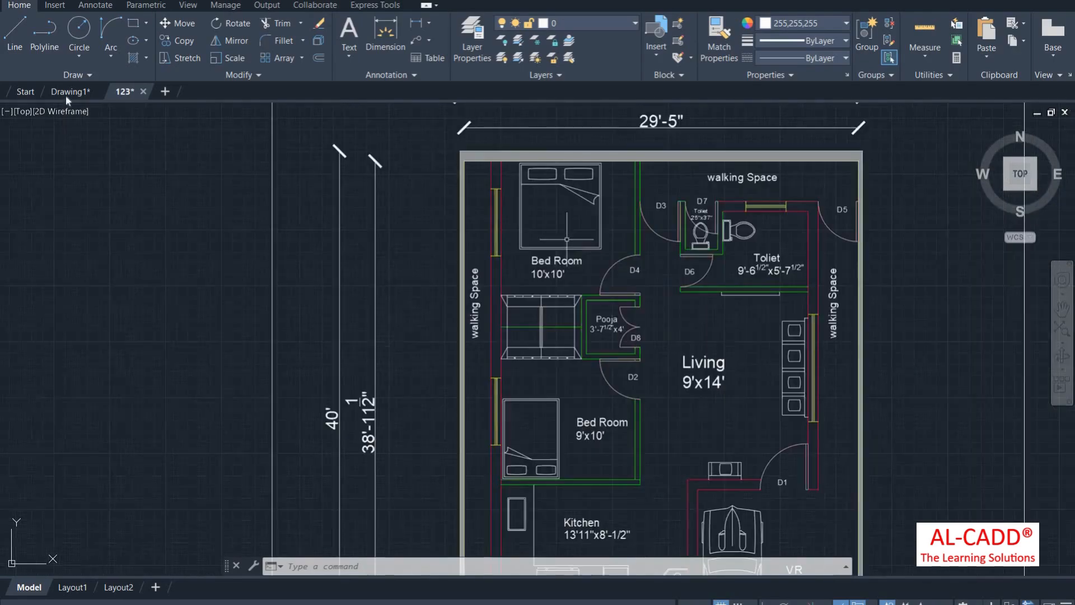
{"action": "left_click", "coordinate": [72, 92]}
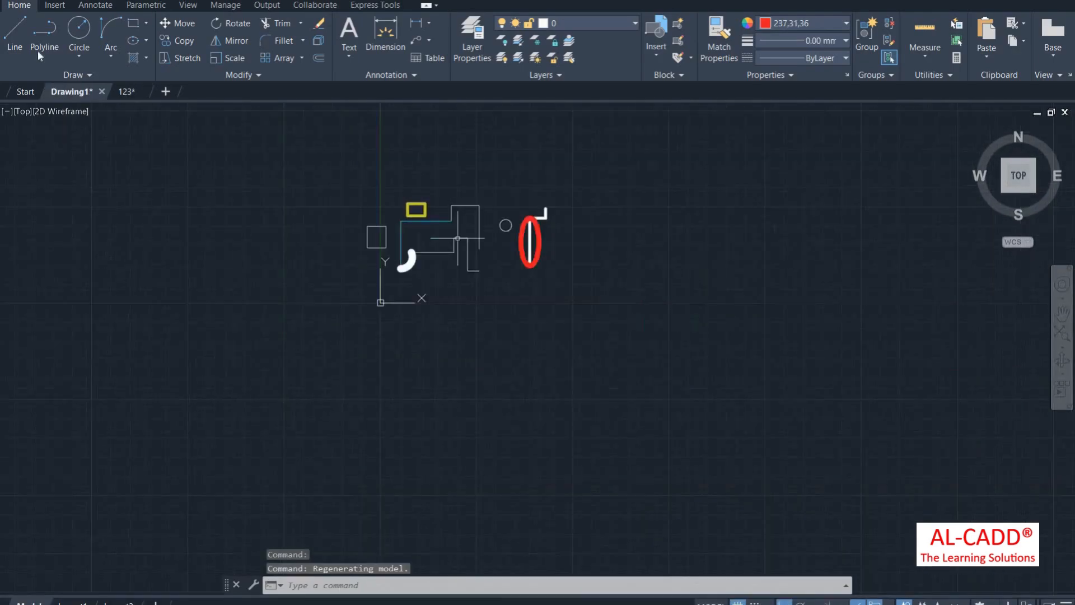
Step: Open the Linetype Manager through Other... in the Properties panel's Linetype list
{"action": "left_click", "coordinate": [17, 39]}
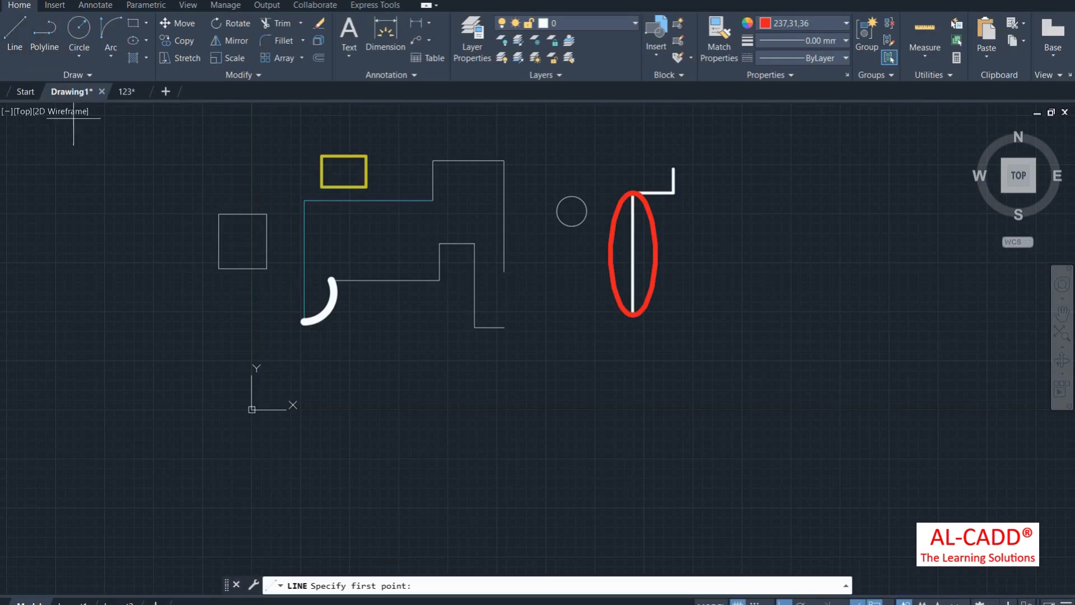
{"action": "left_click", "coordinate": [794, 59]}
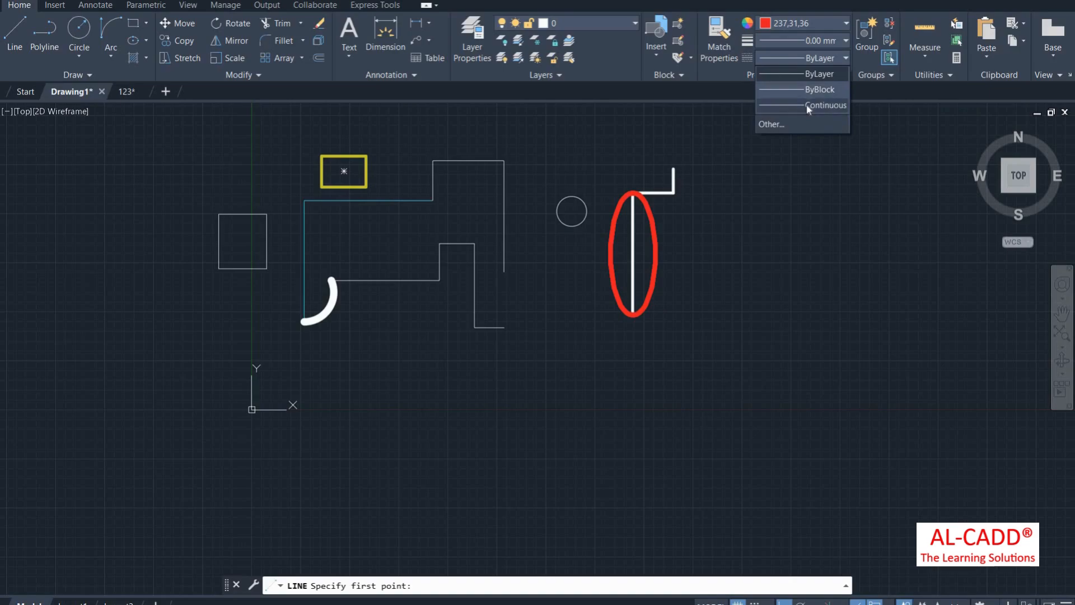
{"action": "left_click", "coordinate": [785, 125]}
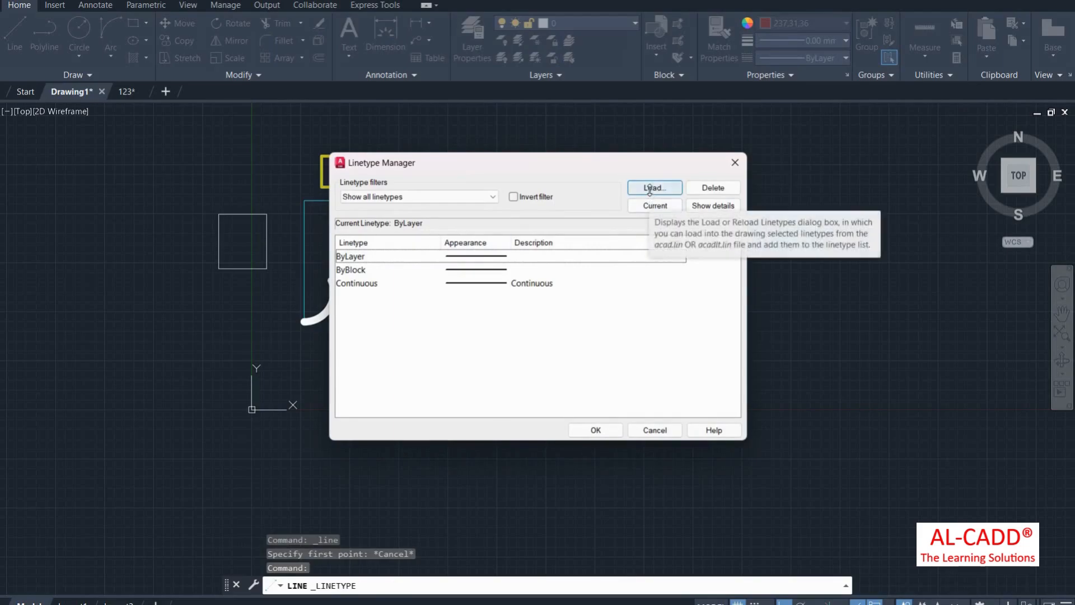
Step: Load the TRACKS linetype from acadiso.lin and close the Linetype Manager with OK
{"action": "left_click", "coordinate": [650, 190]}
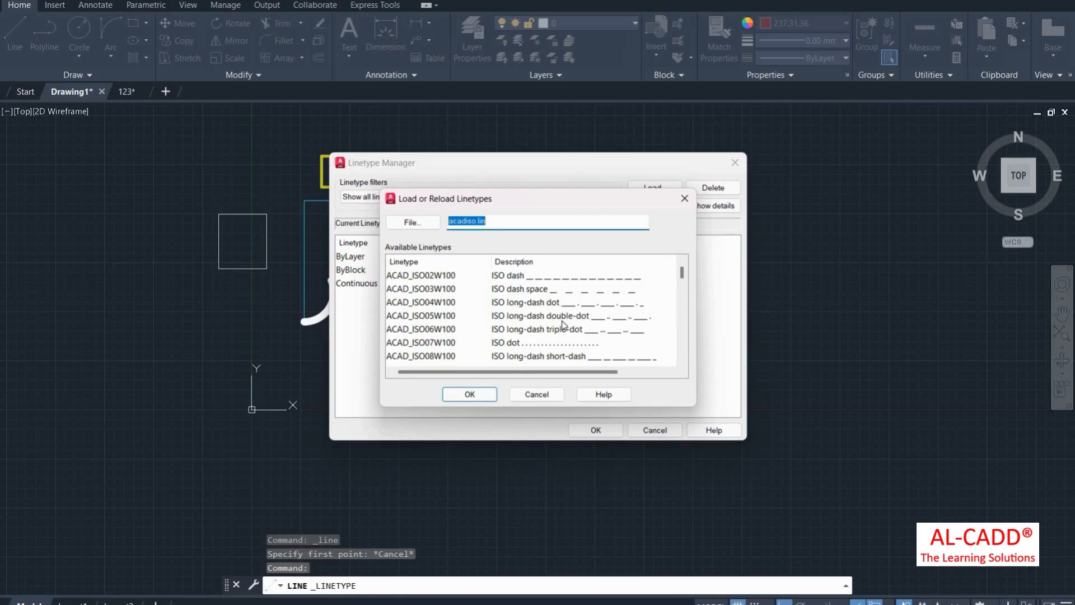
{"action": "scroll", "coordinate": [563, 324], "scroll_direction": "down", "scroll_amount": 7}
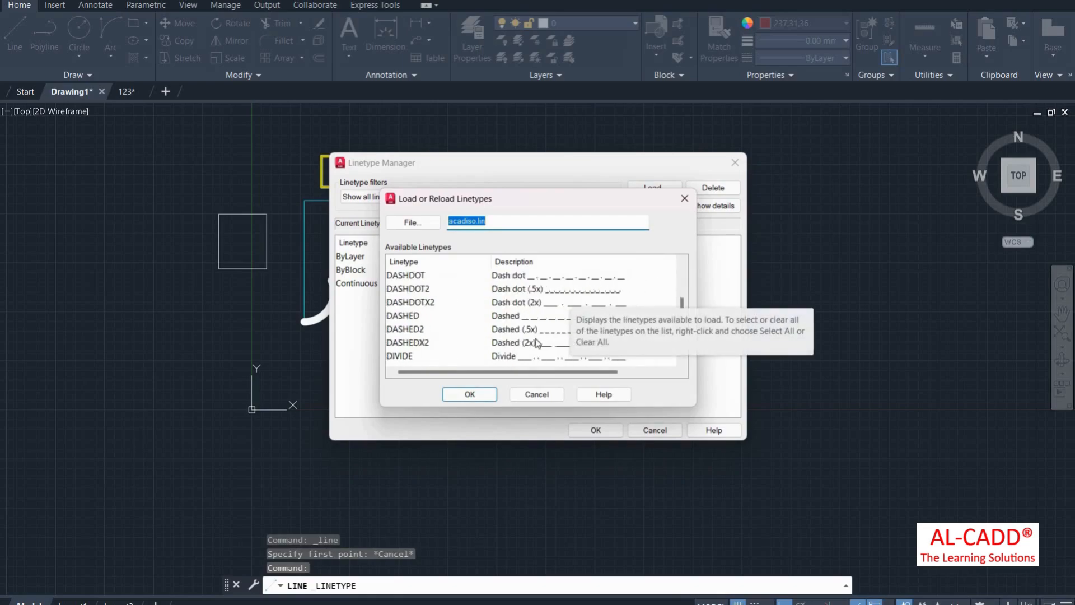
{"action": "scroll", "coordinate": [536, 343], "scroll_direction": "down", "scroll_amount": 8}
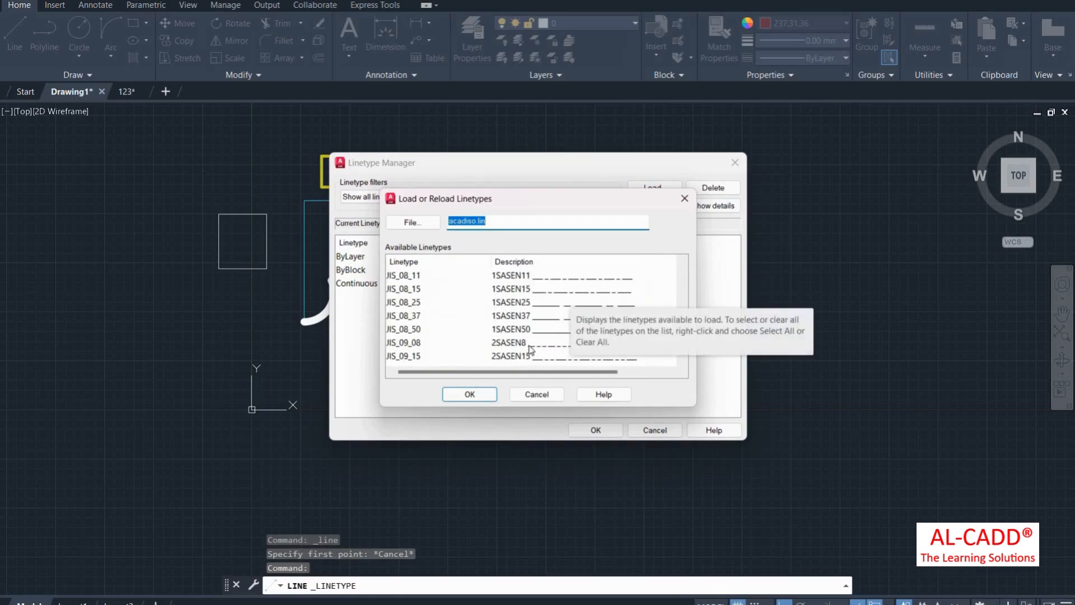
{"action": "scroll", "coordinate": [531, 349], "scroll_direction": "down", "scroll_amount": 3}
{"action": "left_click", "coordinate": [424, 343]}
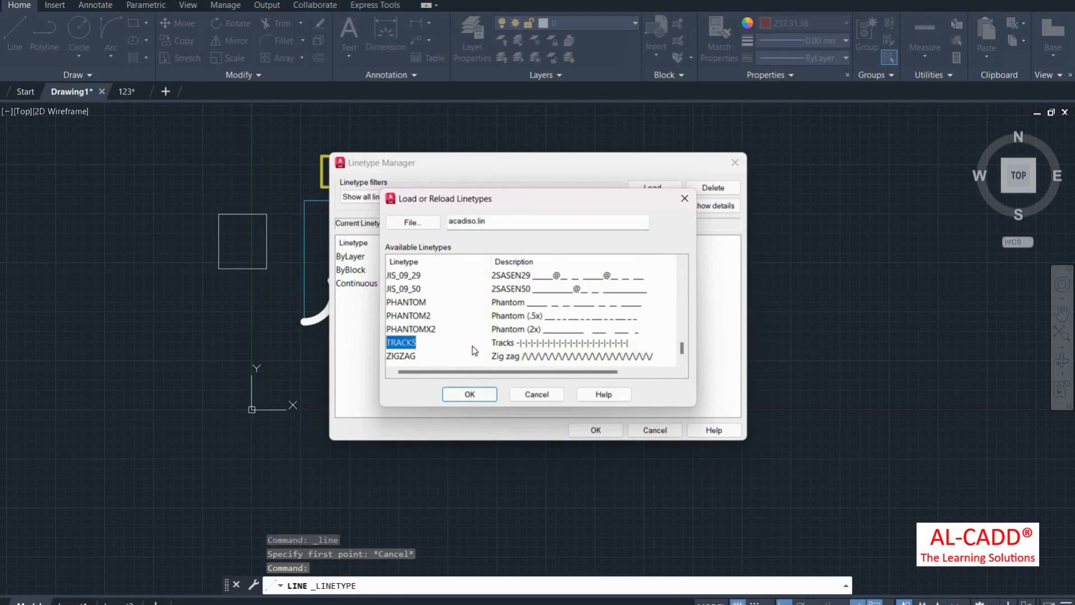
{"action": "left_click", "coordinate": [473, 394]}
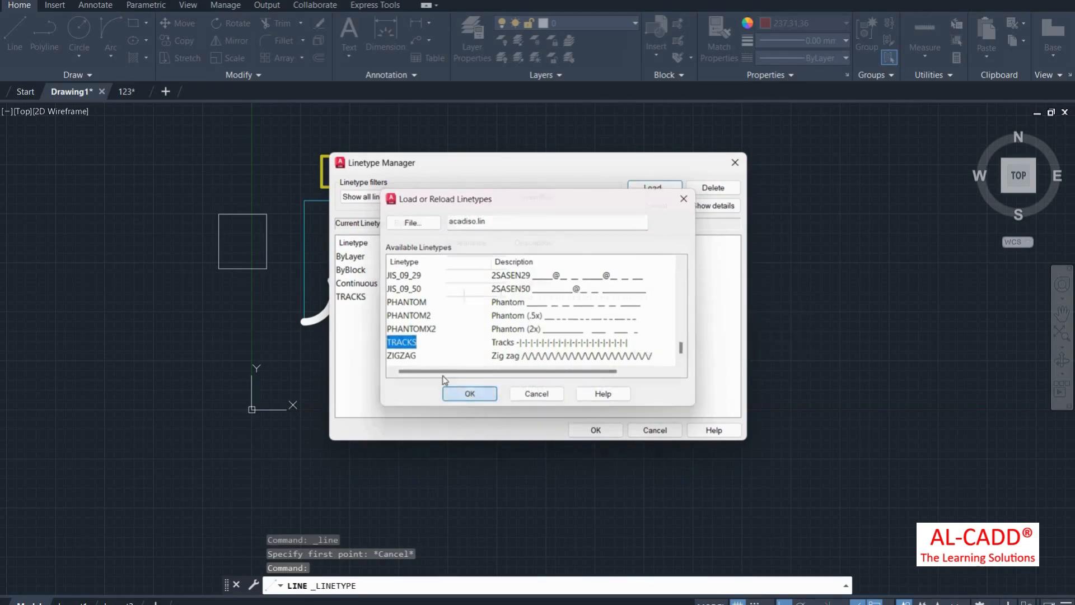
{"action": "left_click", "coordinate": [370, 298]}
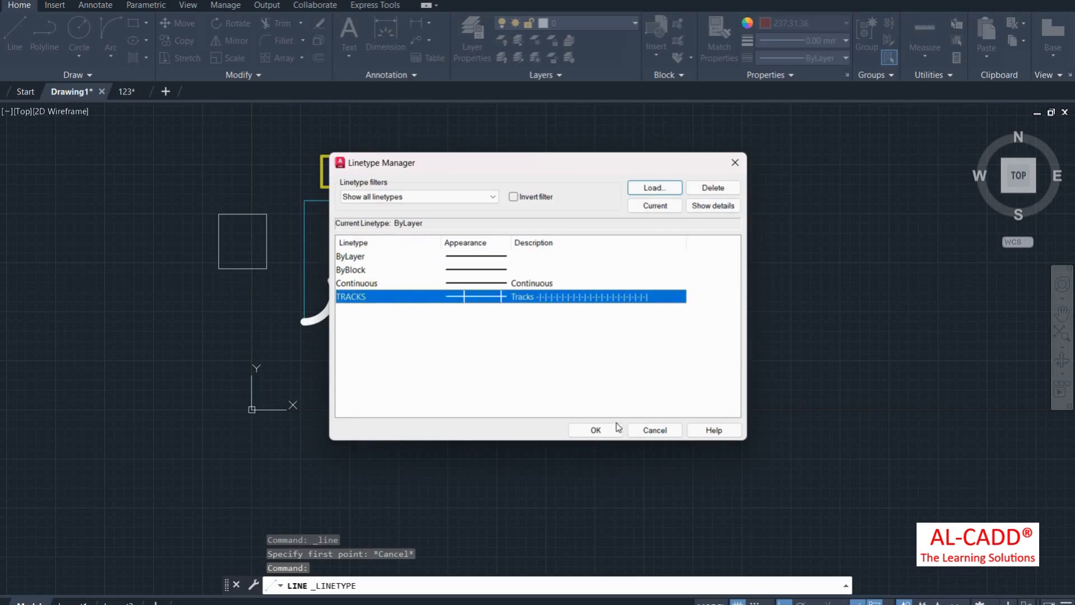
{"action": "left_click", "coordinate": [615, 432]}
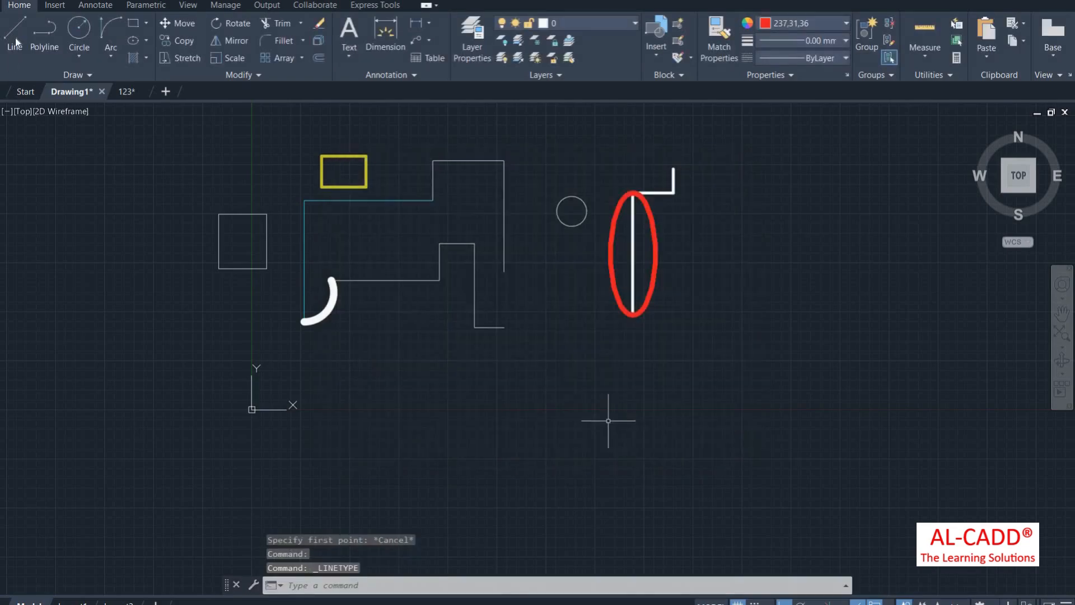
{"action": "left_click", "coordinate": [15, 34]}
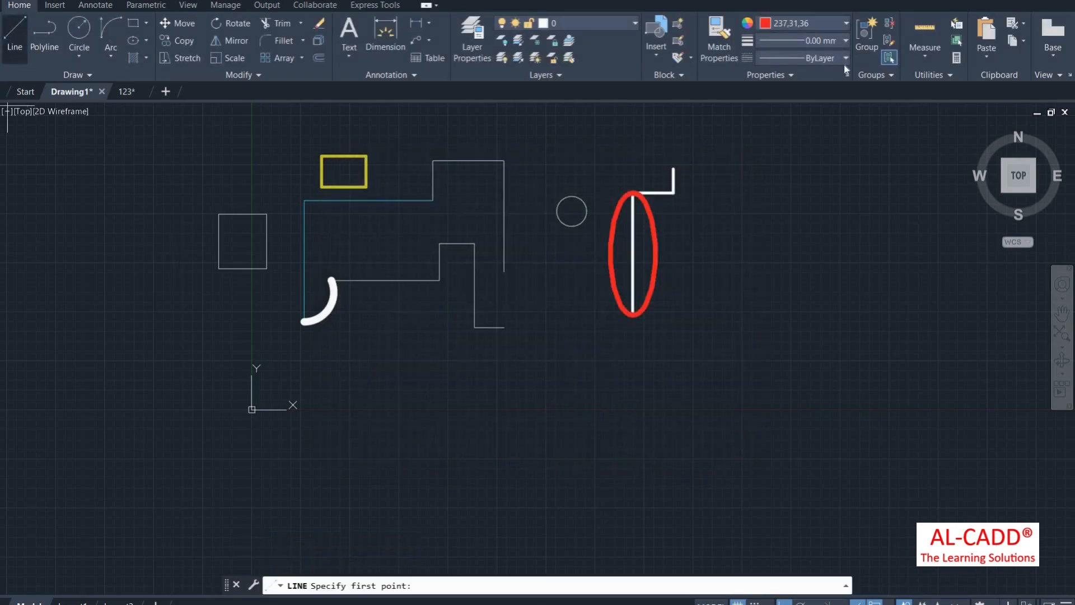
Step: Make TRACKS the current linetype and draw the red stepped segments below and right of the shapes
{"action": "left_click", "coordinate": [802, 57]}
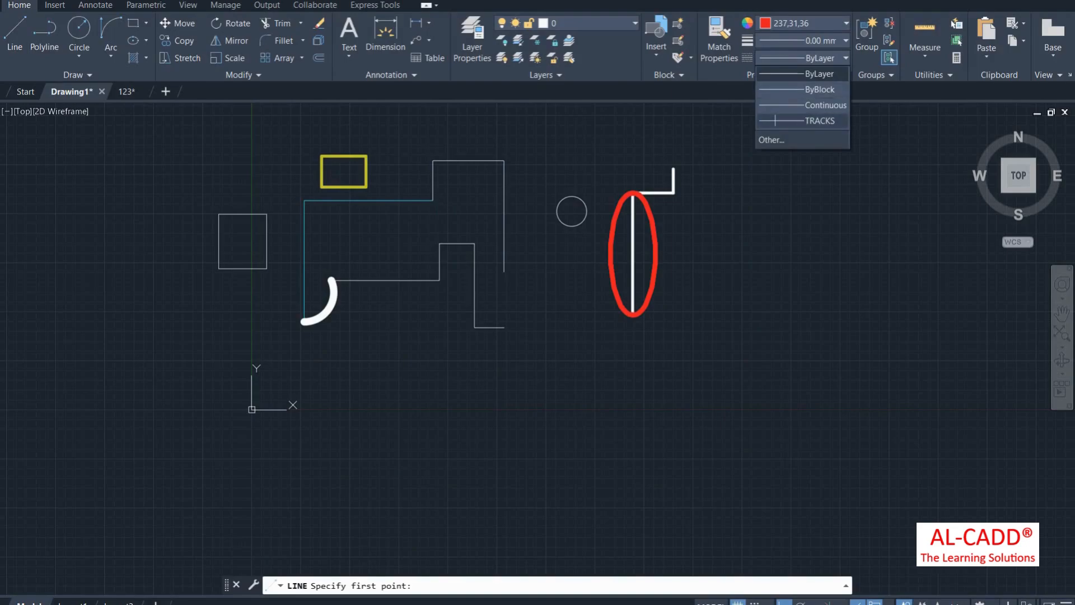
{"action": "left_click", "coordinate": [819, 121]}
{"action": "left_click", "coordinate": [350, 384]}
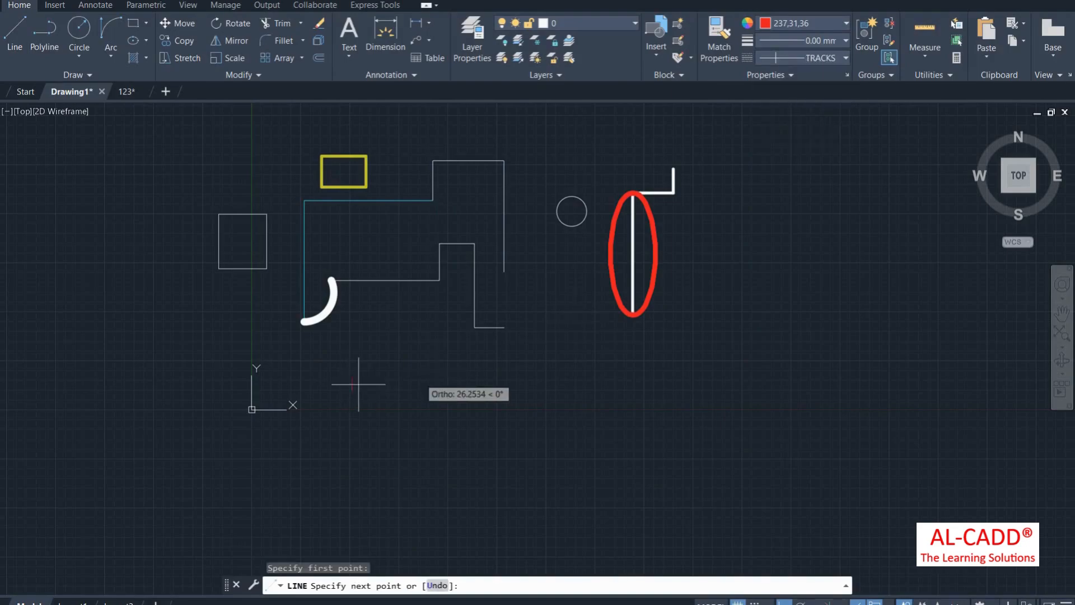
{"action": "left_click", "coordinate": [754, 372]}
{"action": "left_click", "coordinate": [756, 144]}
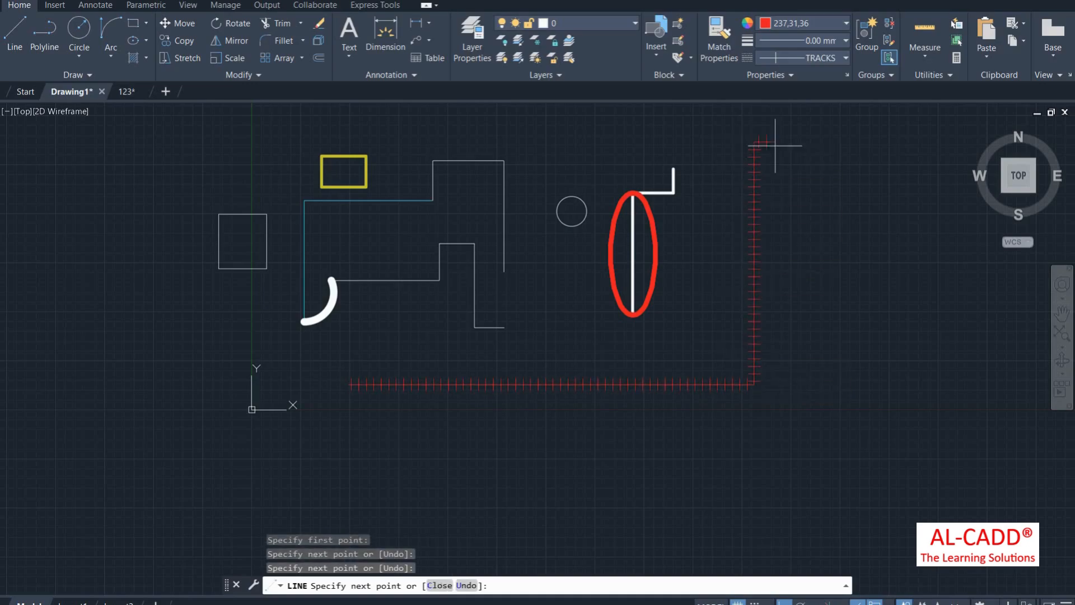
{"action": "left_click", "coordinate": [885, 145]}
{"action": "left_click", "coordinate": [891, 308]}
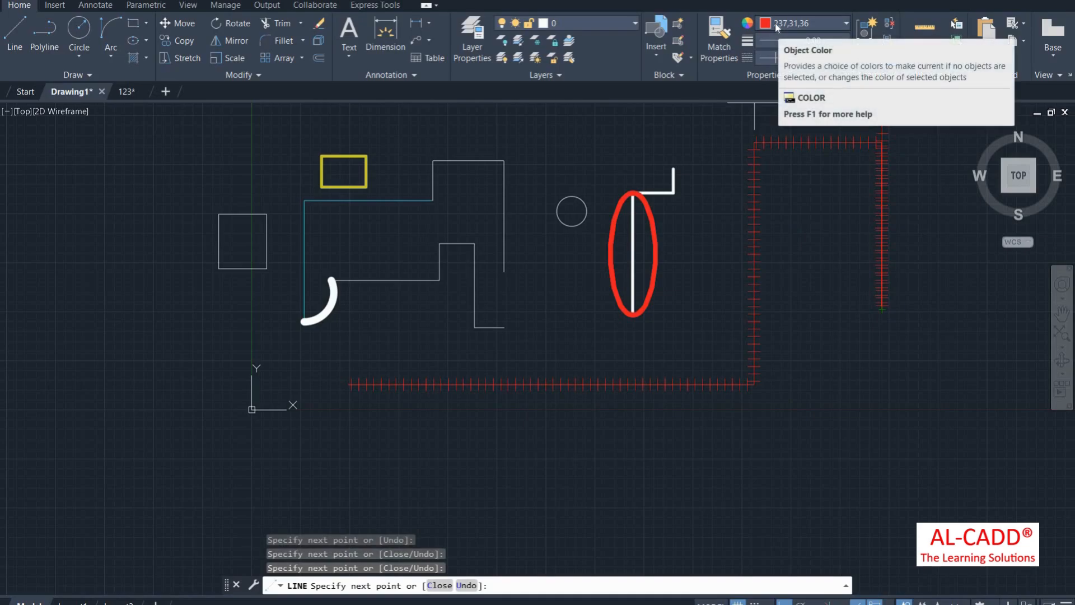
Step: Switch the object colour to orange and continue the track with two more segments
{"action": "left_click", "coordinate": [776, 26]}
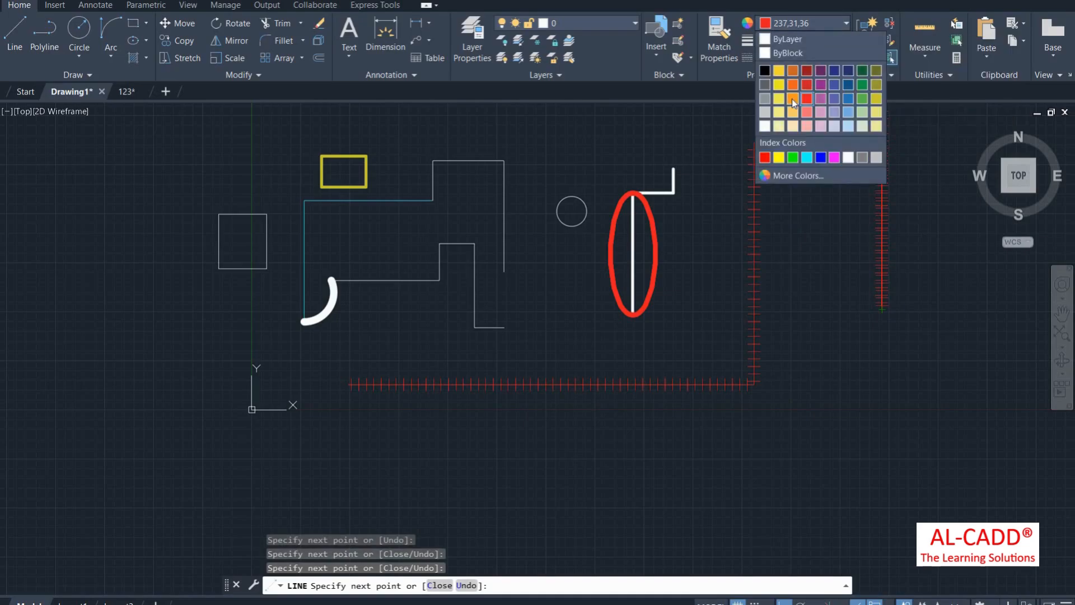
{"action": "left_click", "coordinate": [792, 99]}
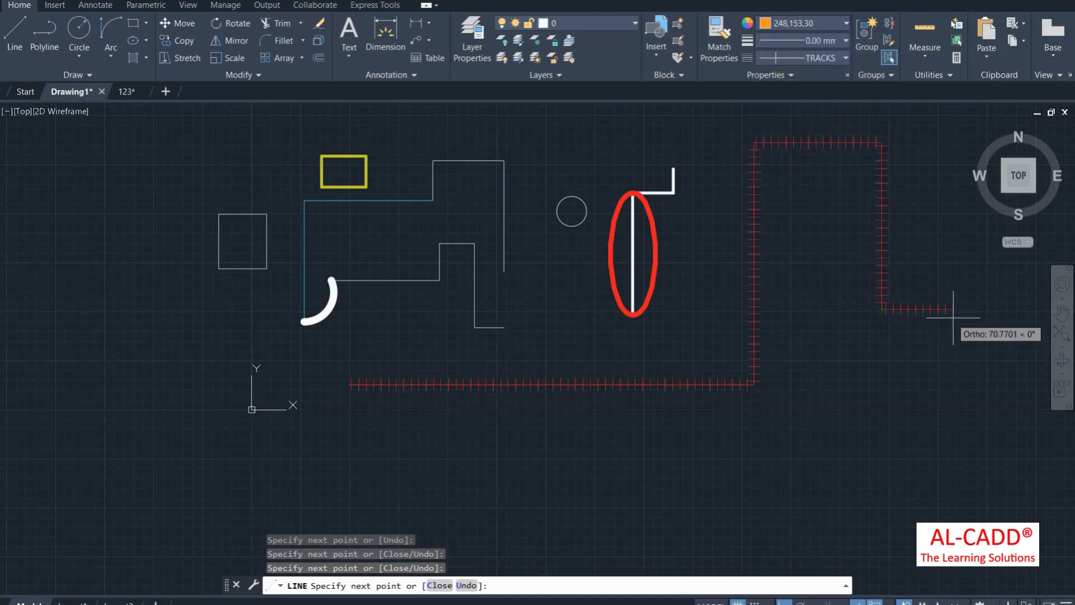
{"action": "scroll", "coordinate": [695, 358], "scroll_direction": "down", "scroll_amount": 3}
{"action": "scroll", "coordinate": [796, 344], "scroll_direction": "up", "scroll_amount": 3}
{"action": "left_click", "coordinate": [812, 331]}
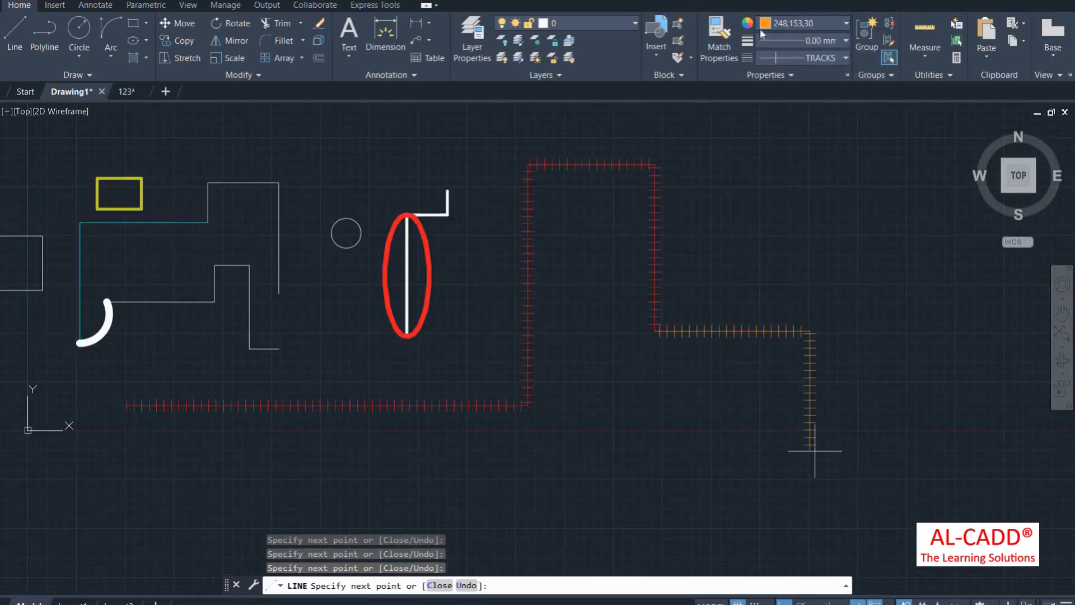
{"action": "left_click", "coordinate": [815, 451]}
Step: Change the colour to blue for the last segment and end the line
{"action": "left_click", "coordinate": [846, 23]}
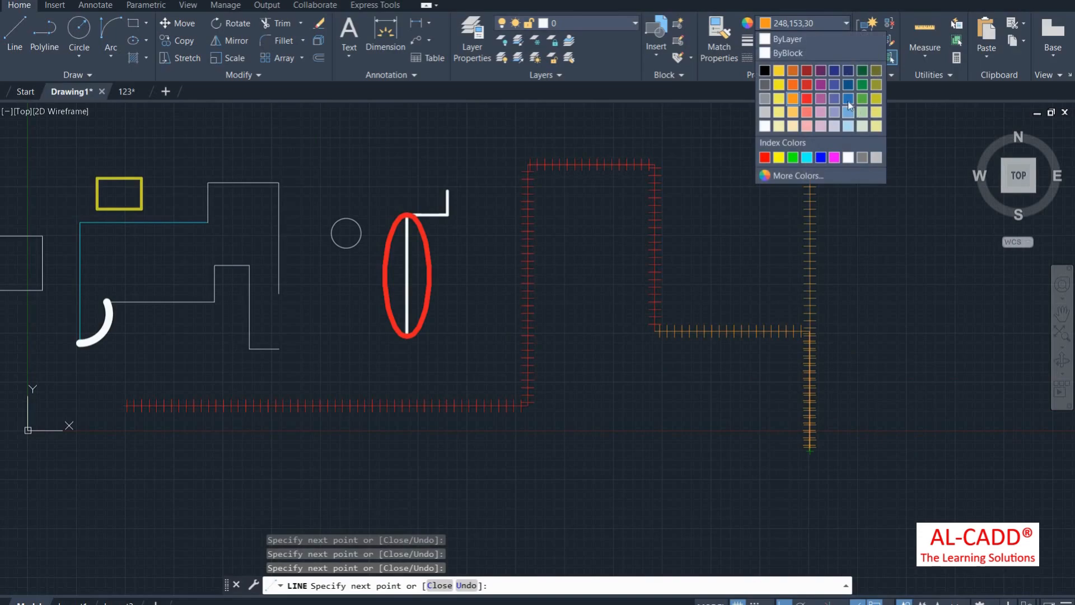
{"action": "left_click", "coordinate": [848, 100]}
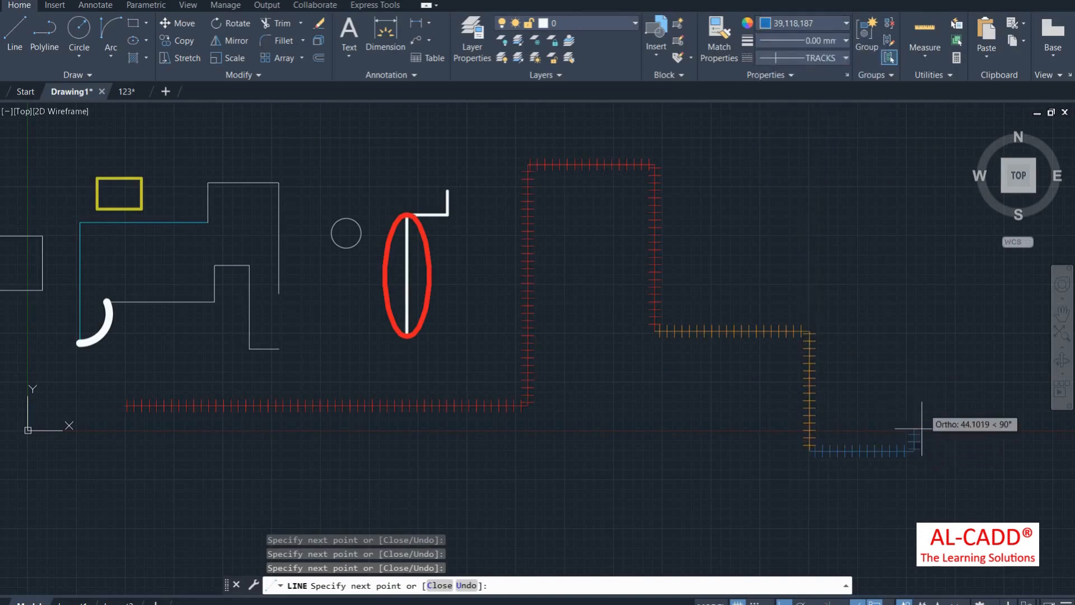
{"action": "right_click", "coordinate": [861, 190]}
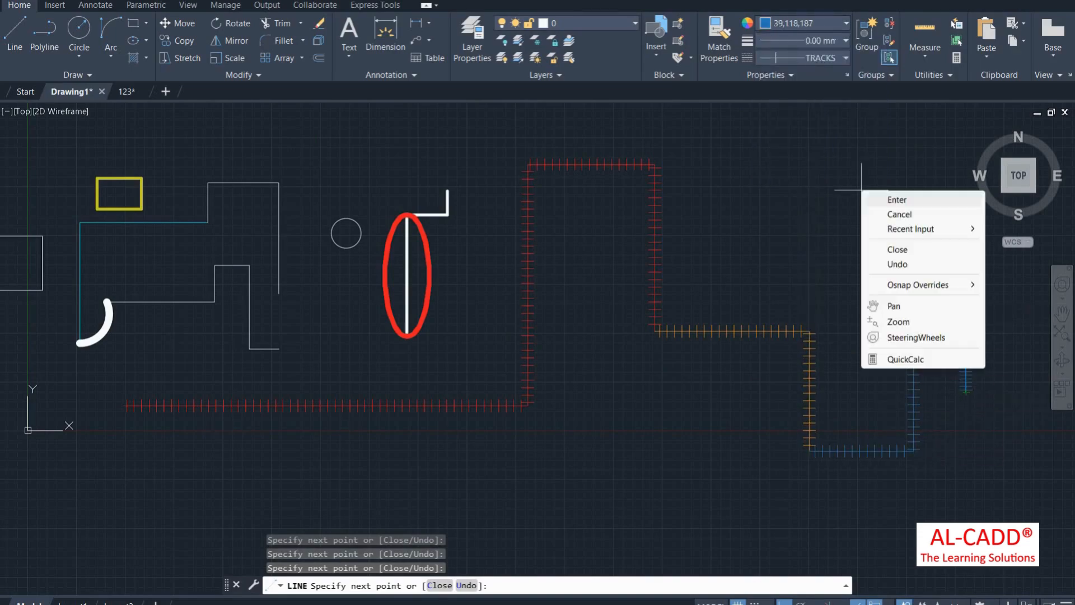
{"action": "left_click", "coordinate": [897, 199]}
{"action": "scroll", "coordinate": [882, 248], "scroll_direction": "down", "scroll_amount": 4}
{"action": "scroll", "coordinate": [586, 272], "scroll_direction": "up", "scroll_amount": 4}
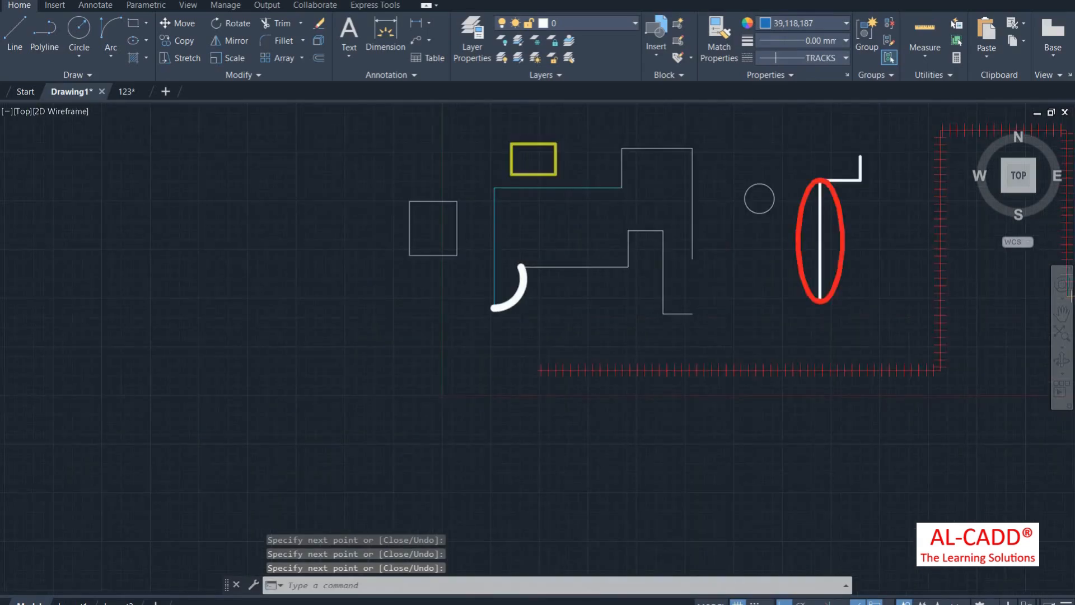
{"action": "scroll", "coordinate": [565, 263], "scroll_direction": "down", "scroll_amount": 2}
Step: Select the white stepped polyline and load the DASHED2 linetype in the Linetype Manager
{"action": "scroll", "coordinate": [499, 286], "scroll_direction": "up", "scroll_amount": 4}
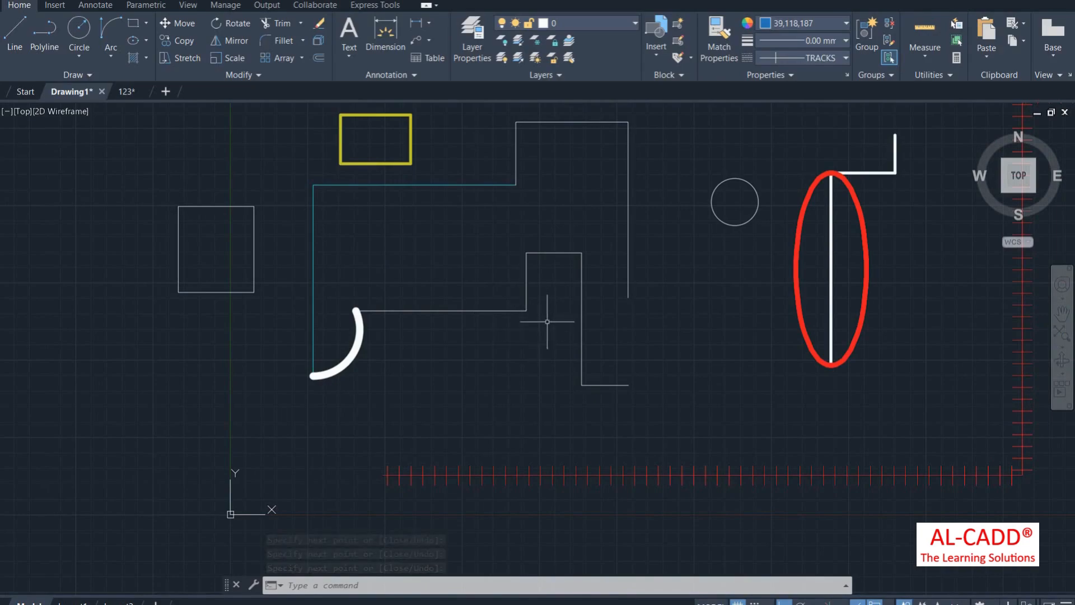
{"action": "left_click_drag", "start_coordinate": [543, 326], "coordinate": [480, 252]}
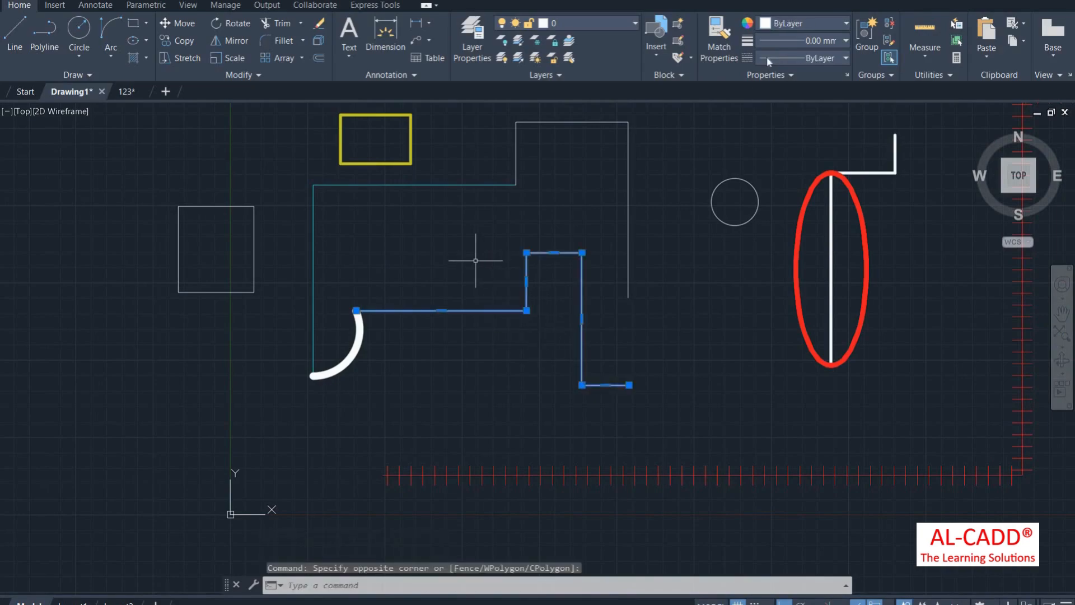
{"action": "left_click", "coordinate": [807, 57]}
{"action": "left_click", "coordinate": [771, 102]}
{"action": "left_click", "coordinate": [654, 187]}
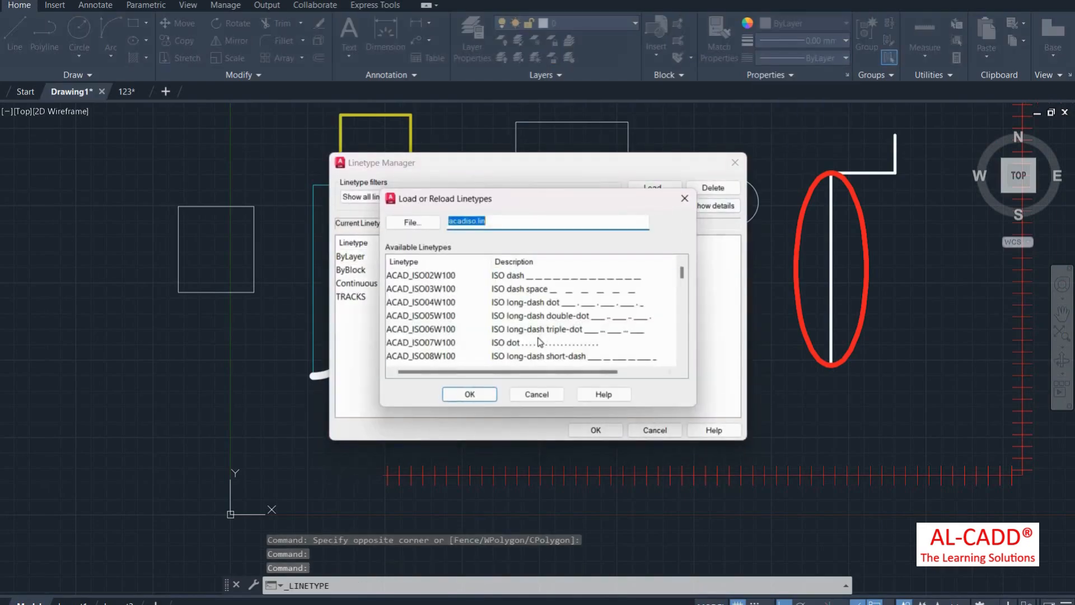
{"action": "scroll", "coordinate": [530, 336], "scroll_direction": "down", "scroll_amount": 4}
{"action": "scroll", "coordinate": [530, 358], "scroll_direction": "down", "scroll_amount": 1}
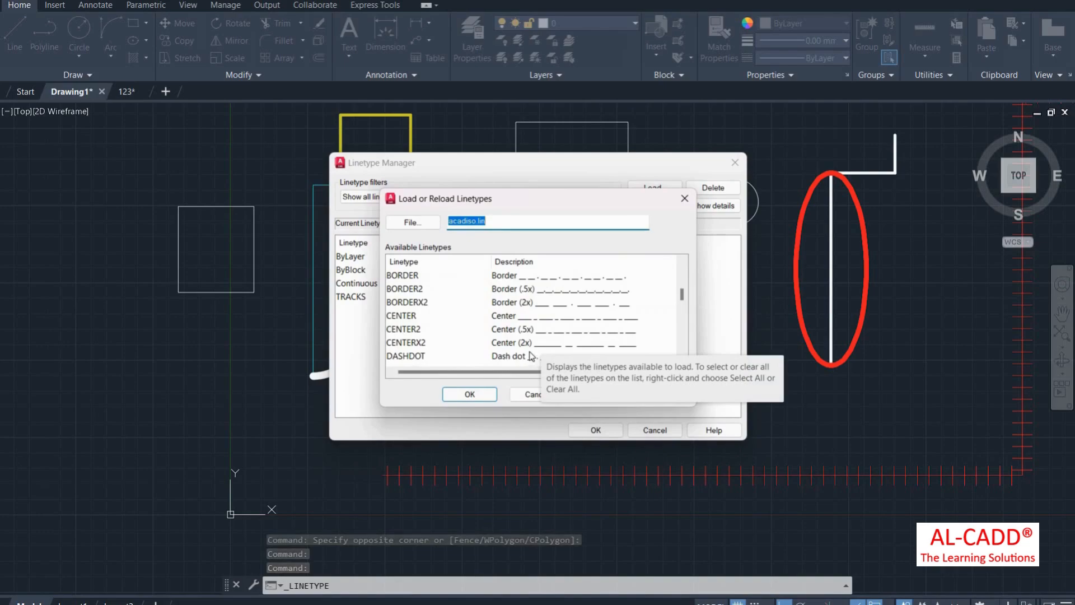
{"action": "scroll", "coordinate": [531, 357], "scroll_direction": "down", "scroll_amount": 2}
{"action": "left_click", "coordinate": [560, 330]}
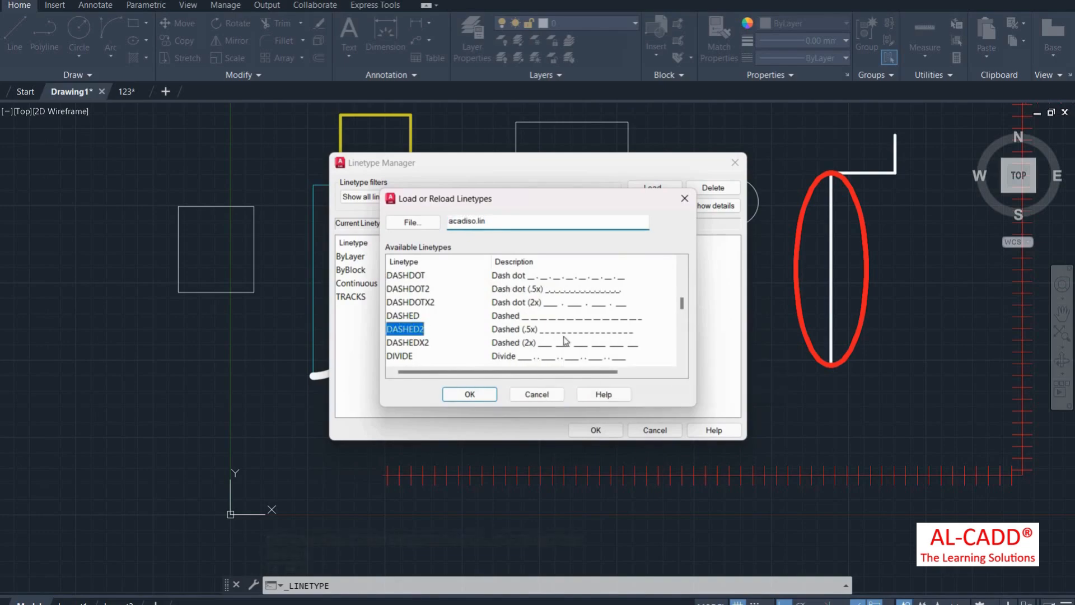
{"action": "key", "text": "Return"}
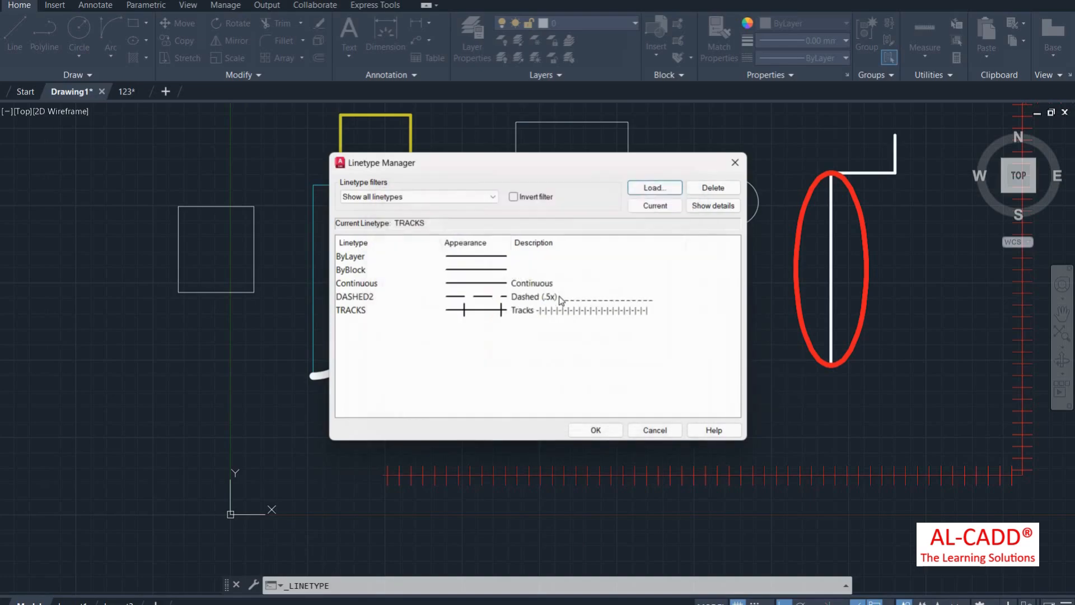
{"action": "left_click", "coordinate": [610, 430]}
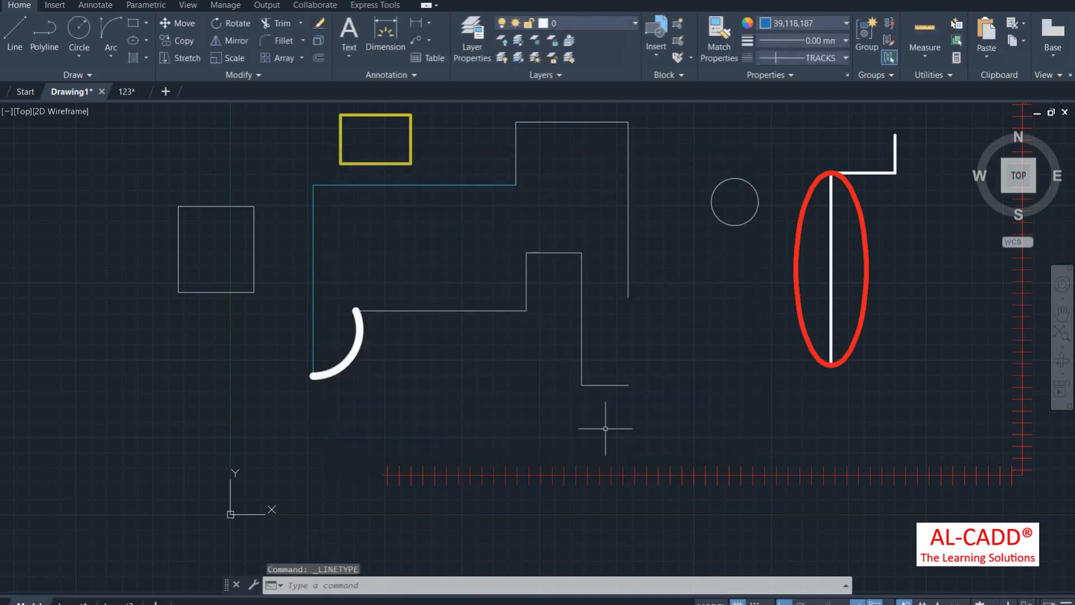
Step: Apply DASHED2 to the selected stepped polyline so it draws dashed
{"action": "left_click", "coordinate": [571, 340]}
{"action": "left_click", "coordinate": [504, 217]}
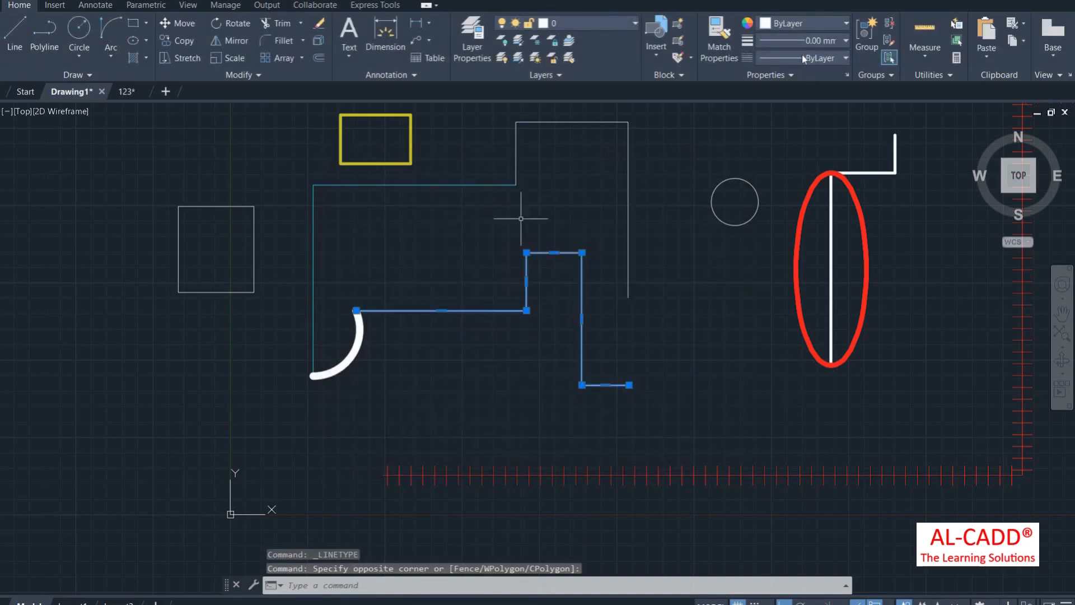
{"action": "left_click", "coordinate": [802, 56]}
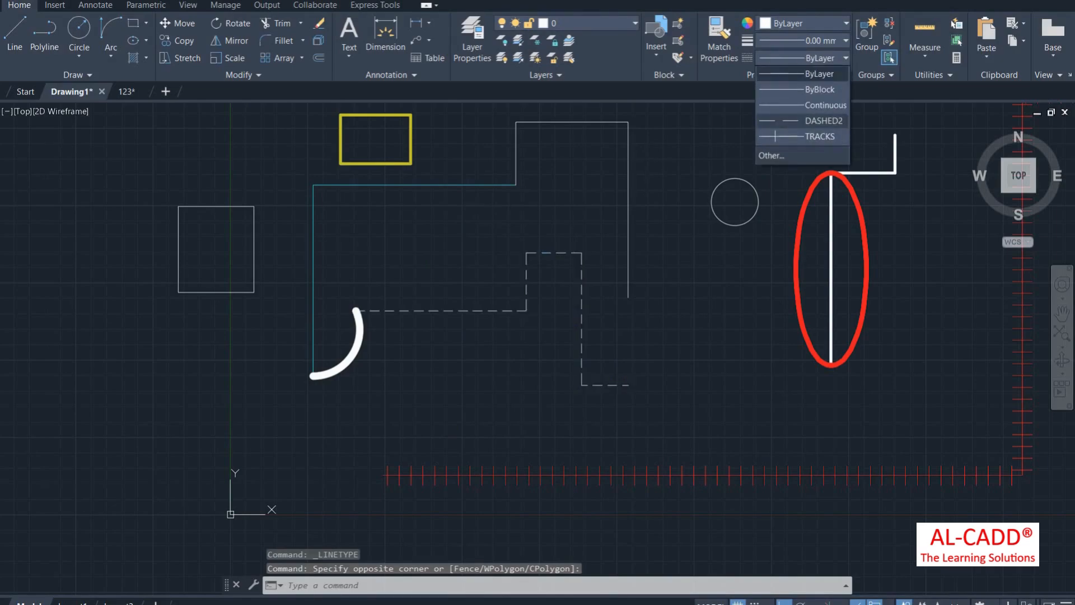
{"action": "left_click", "coordinate": [794, 122]}
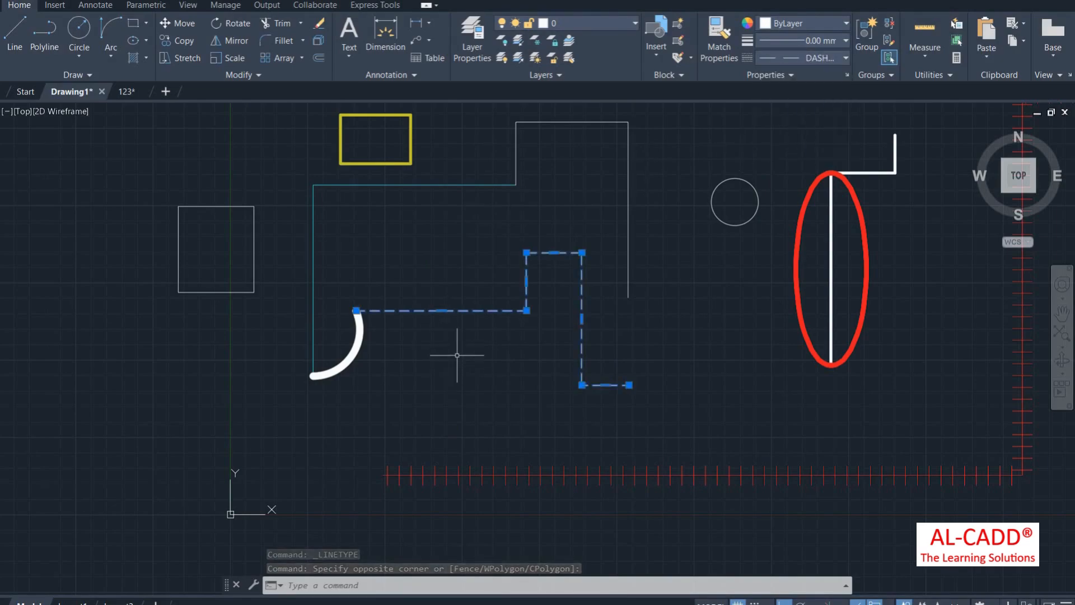
{"action": "key", "text": "Return"}
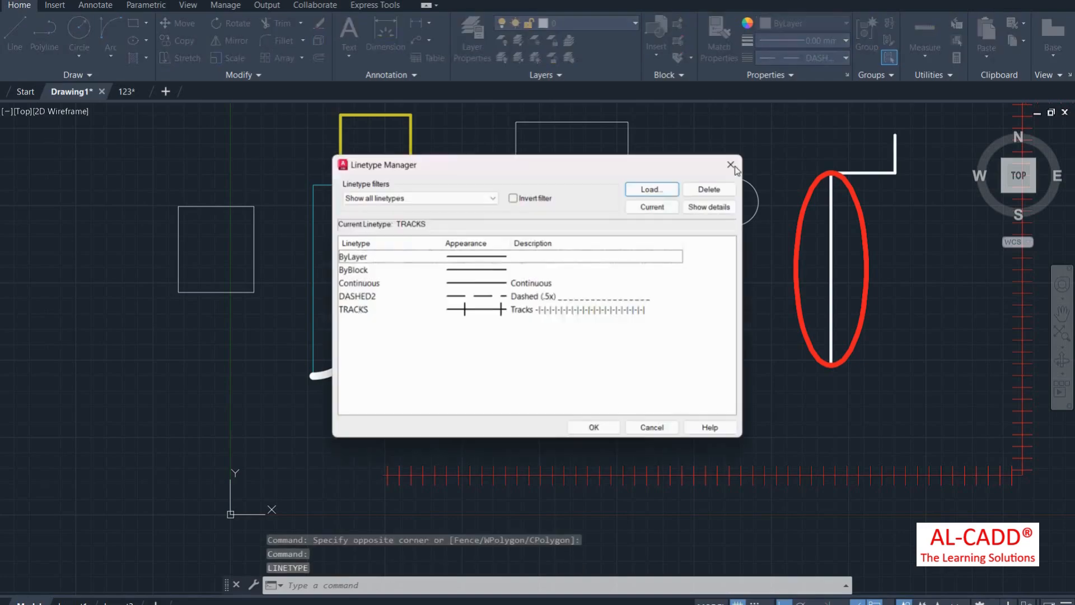
Step: Load the ZIGZAG linetype through the Linetype Manager
{"action": "left_click", "coordinate": [735, 163]}
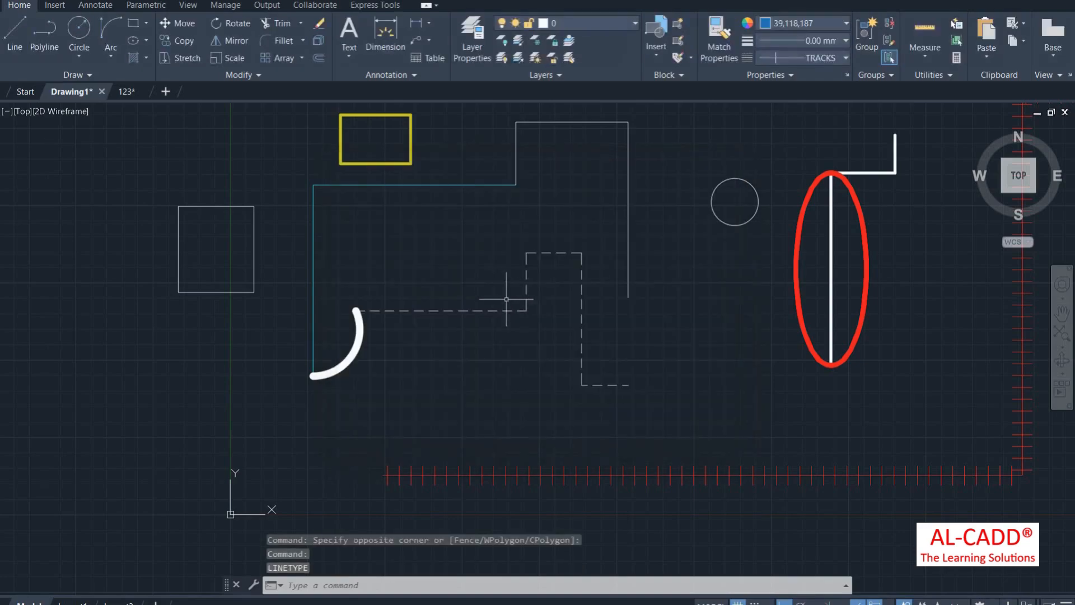
{"action": "scroll", "coordinate": [347, 316], "scroll_direction": "down", "scroll_amount": 2}
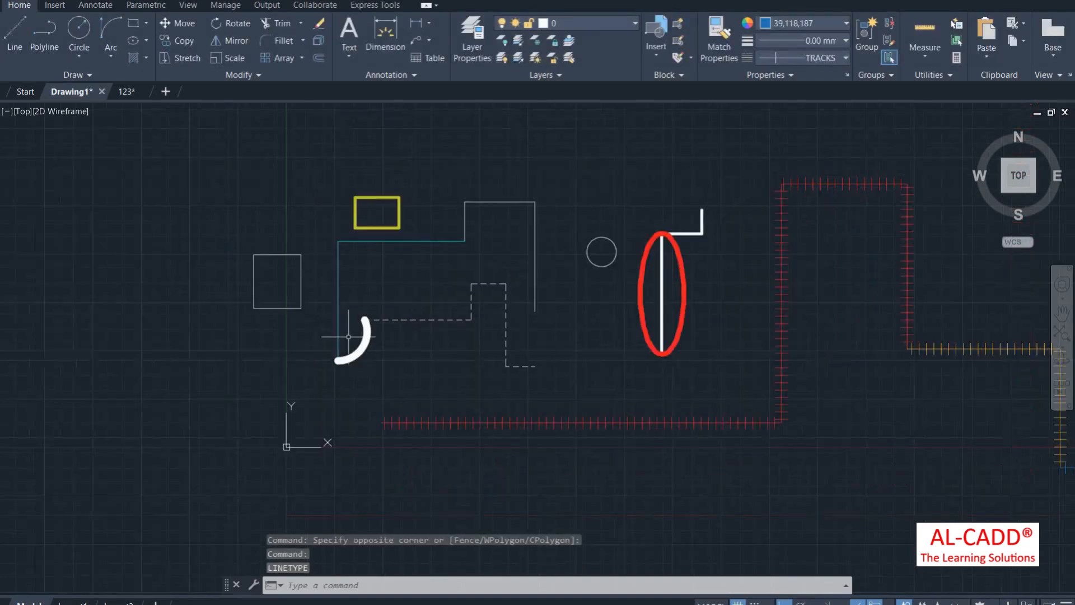
{"action": "left_click", "coordinate": [784, 59]}
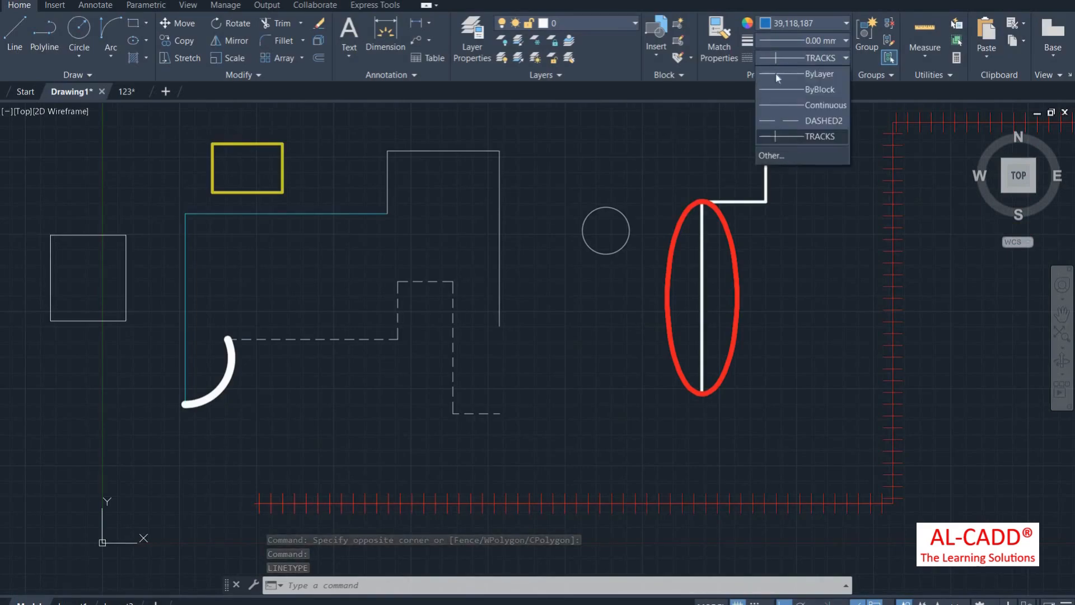
{"action": "left_click", "coordinate": [776, 157]}
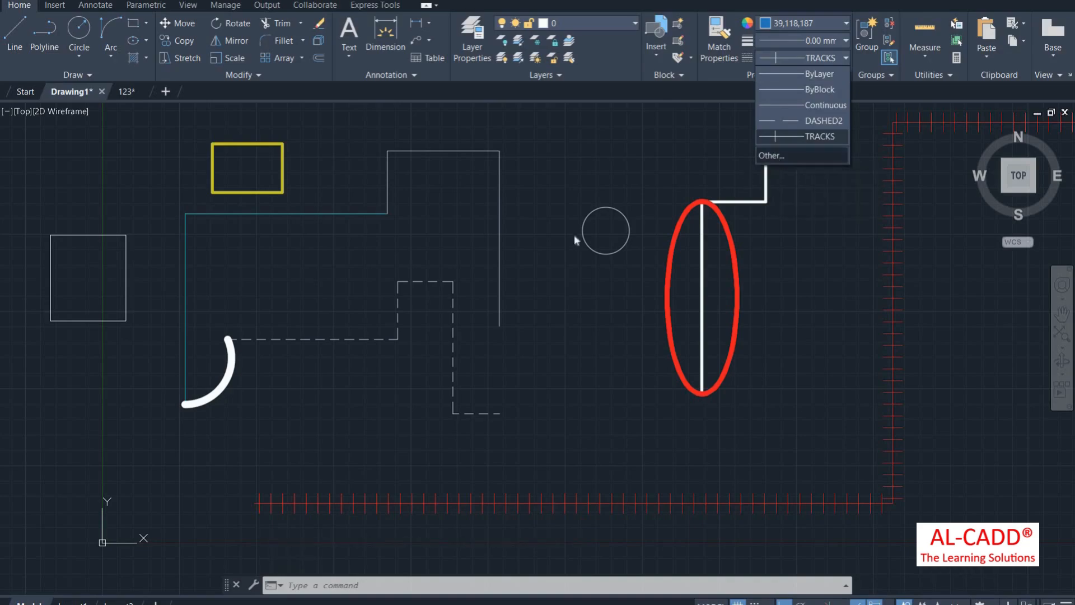
{"action": "left_click", "coordinate": [667, 187]}
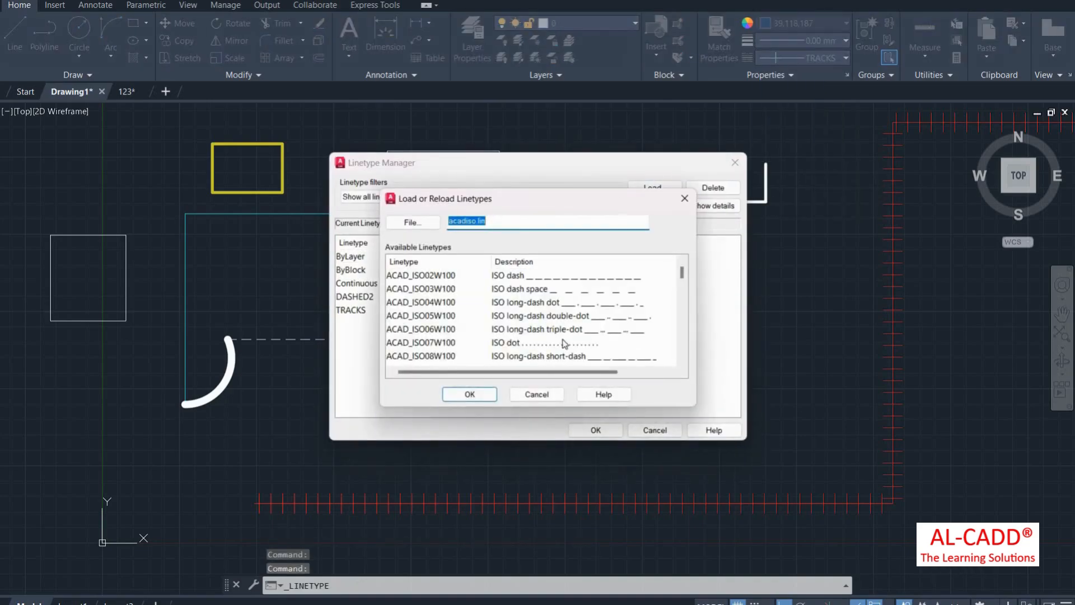
{"action": "scroll", "coordinate": [562, 337], "scroll_direction": "down", "scroll_amount": 9}
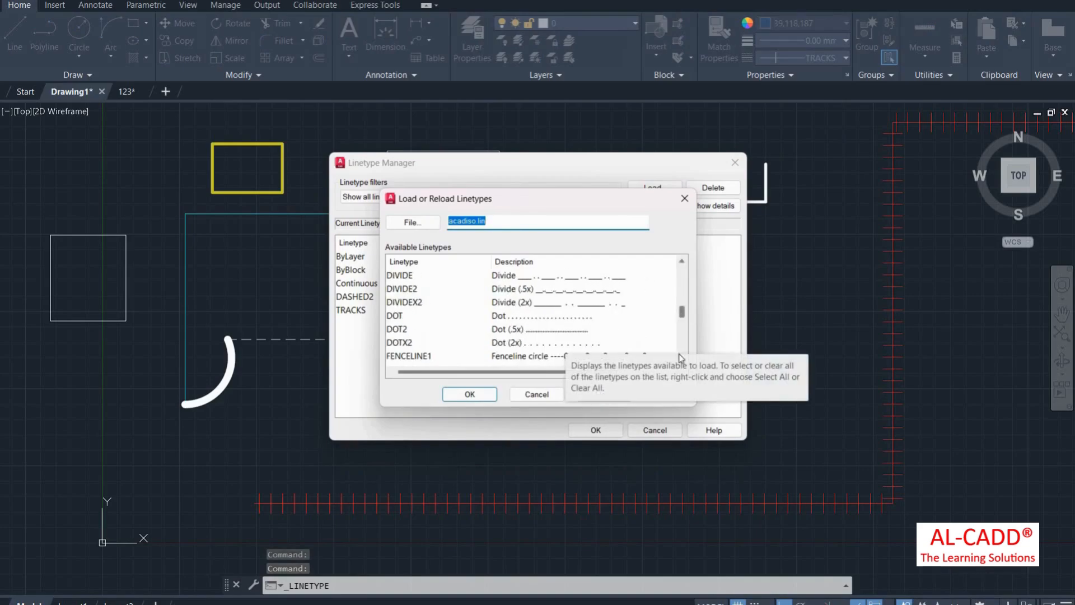
{"action": "scroll", "coordinate": [560, 352], "scroll_direction": "down", "scroll_amount": 9}
{"action": "left_click", "coordinate": [401, 356]}
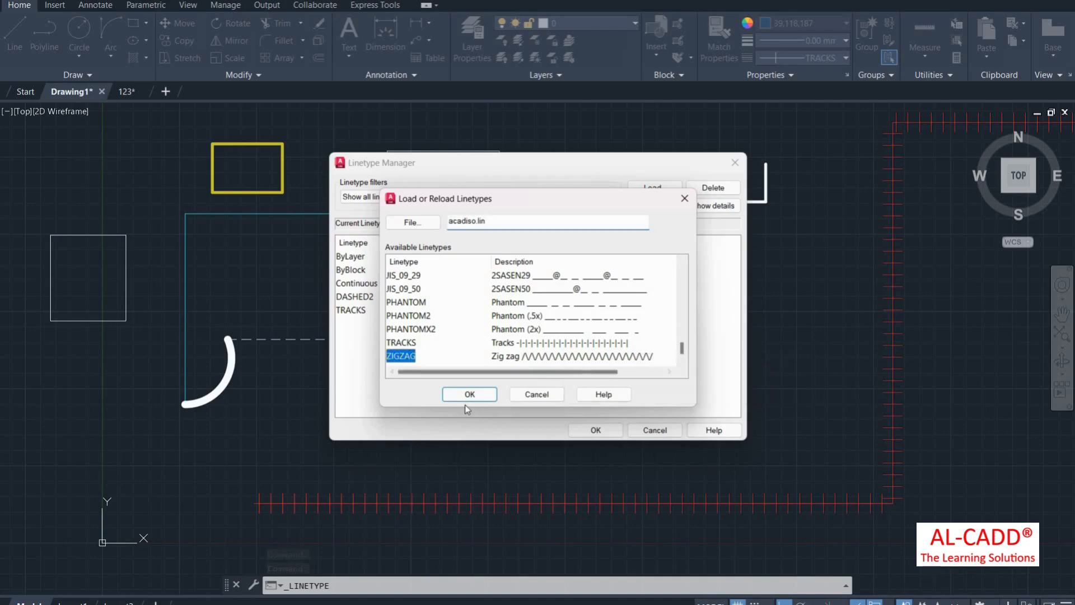
{"action": "left_click", "coordinate": [480, 394]}
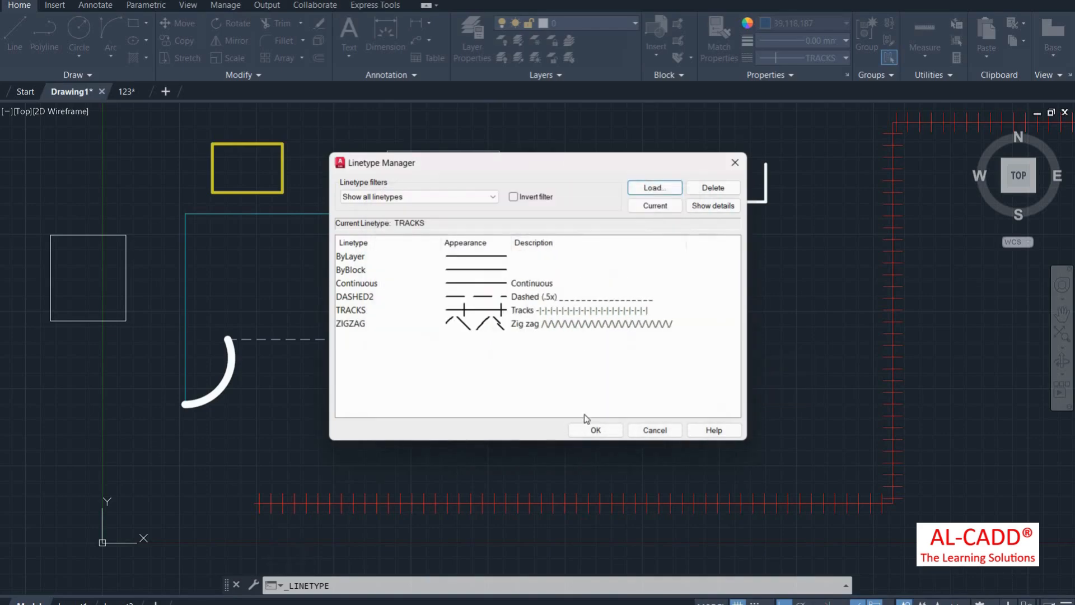
{"action": "left_click", "coordinate": [595, 430]}
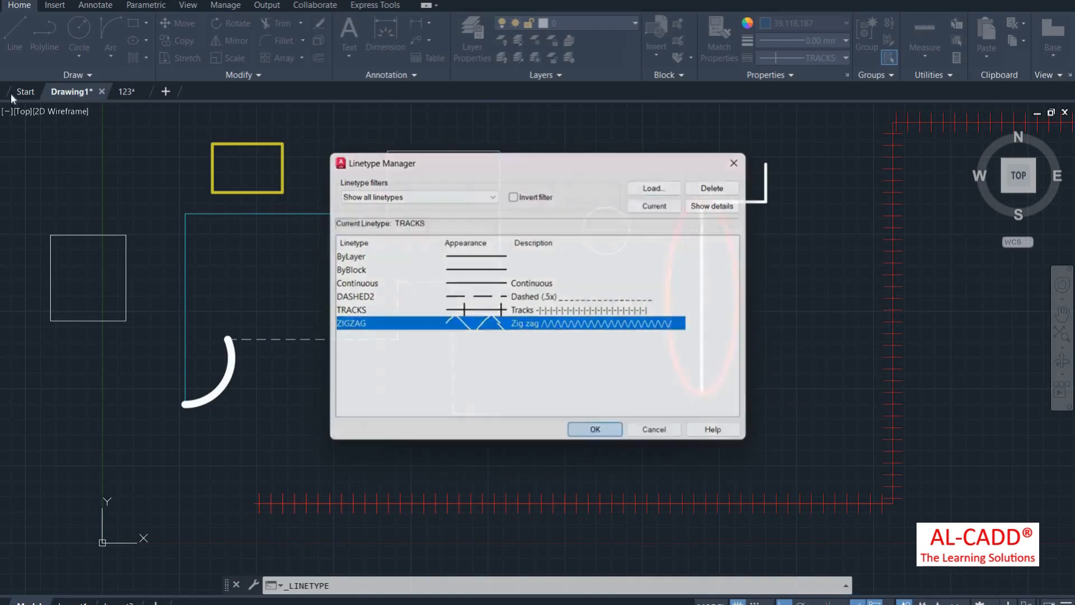
Step: Make ZIGZAG current and draw a circle below the small circle, beside the dashed shape
{"action": "left_click", "coordinate": [79, 29]}
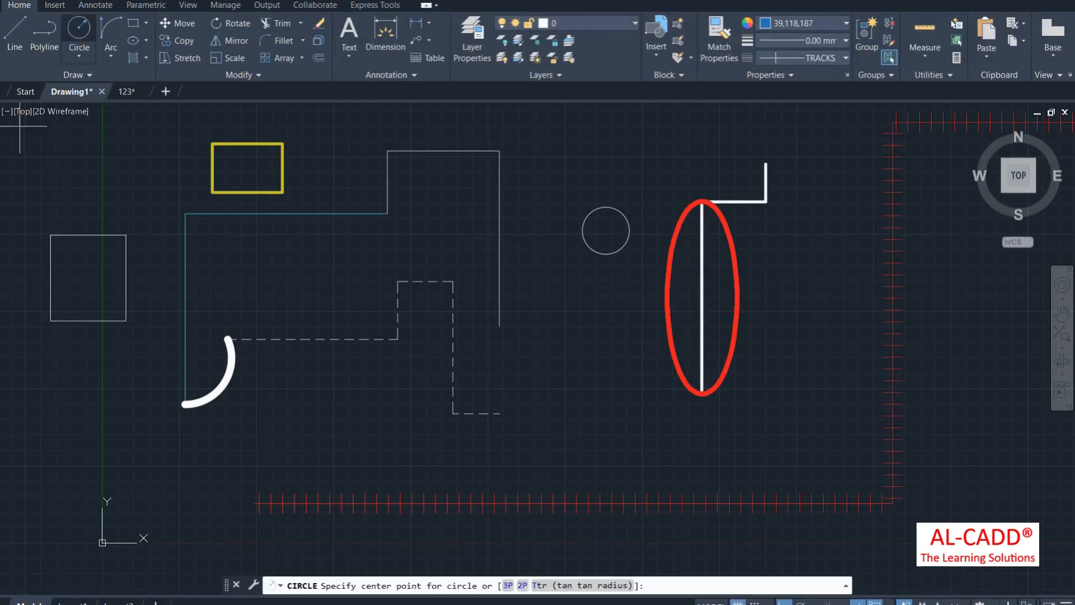
{"action": "left_click", "coordinate": [846, 58]}
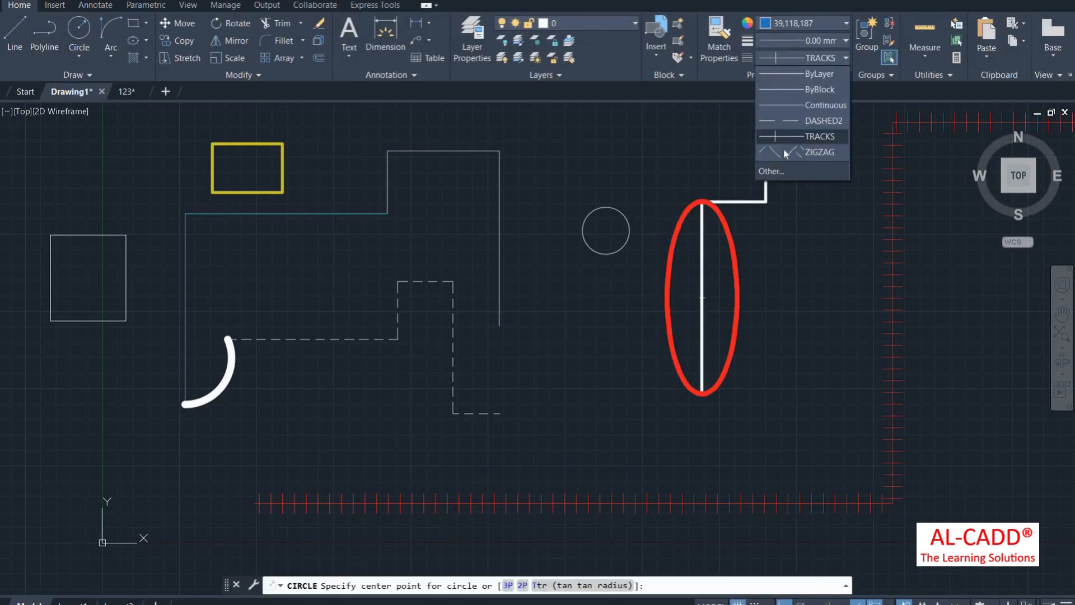
{"action": "left_click", "coordinate": [785, 151]}
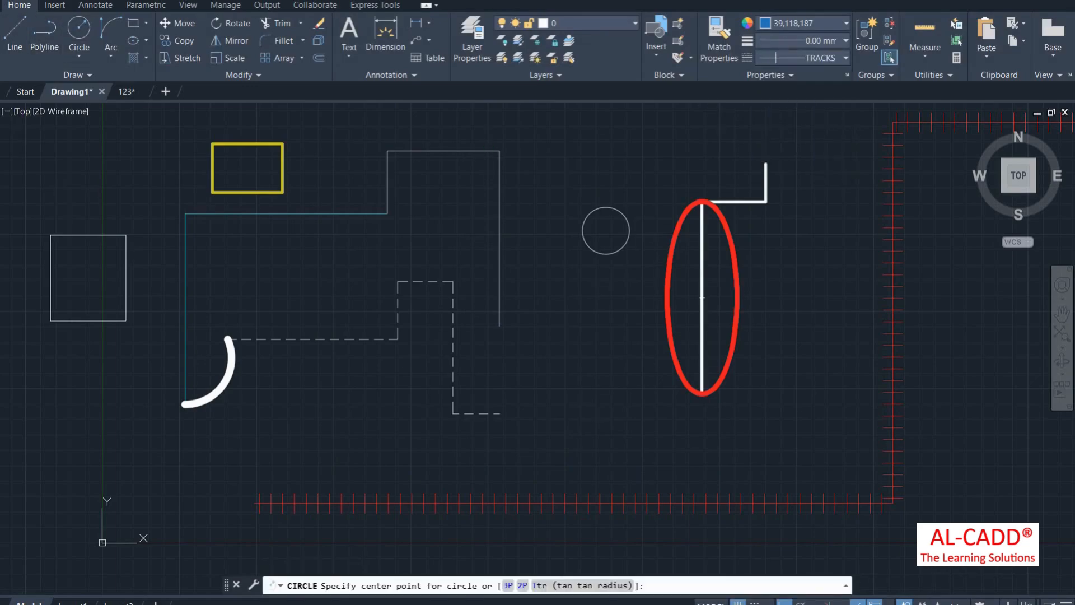
{"action": "left_click", "coordinate": [581, 353]}
{"action": "left_click", "coordinate": [594, 423]}
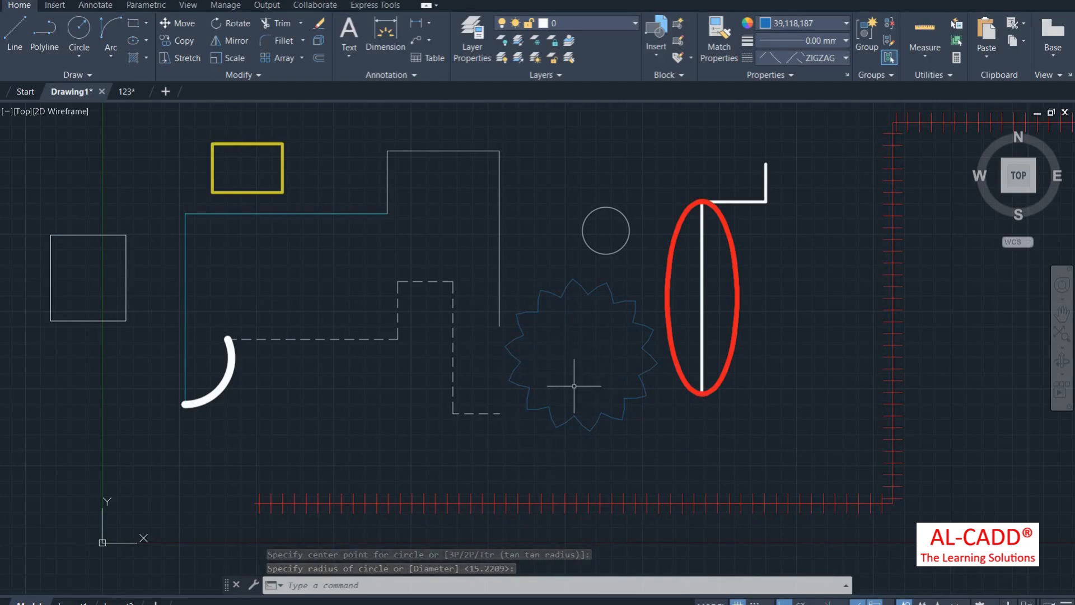
{"action": "scroll", "coordinate": [216, 196], "scroll_direction": "down", "scroll_amount": 4}
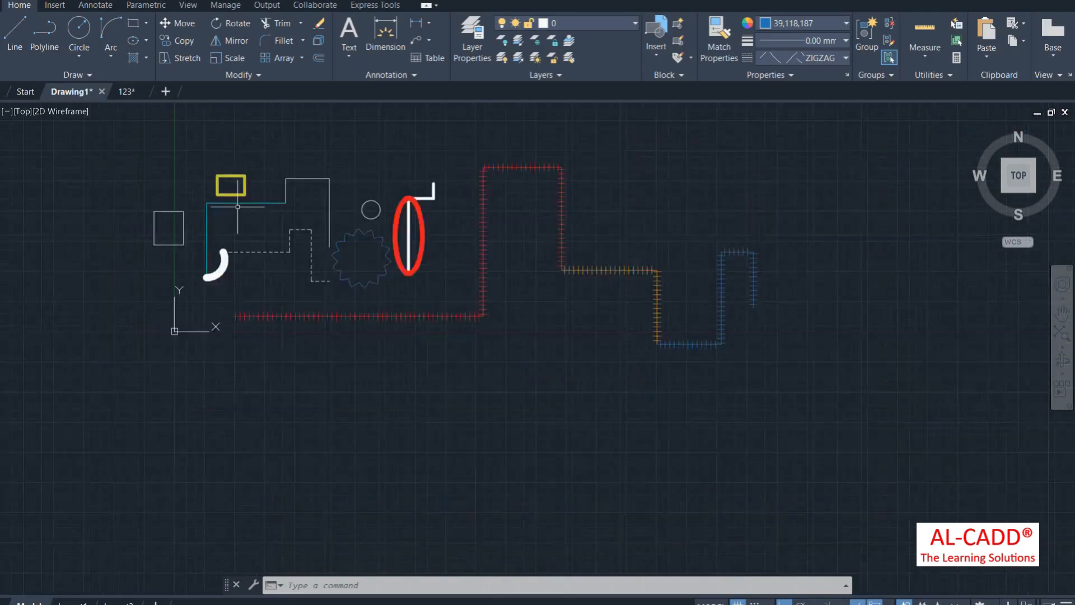
{"action": "scroll", "coordinate": [219, 171], "scroll_direction": "up", "scroll_amount": 6}
Step: Select the yellow rectangle and give it the ZIGZAG linetype
{"action": "left_click", "coordinate": [238, 197]}
{"action": "left_click", "coordinate": [193, 161]}
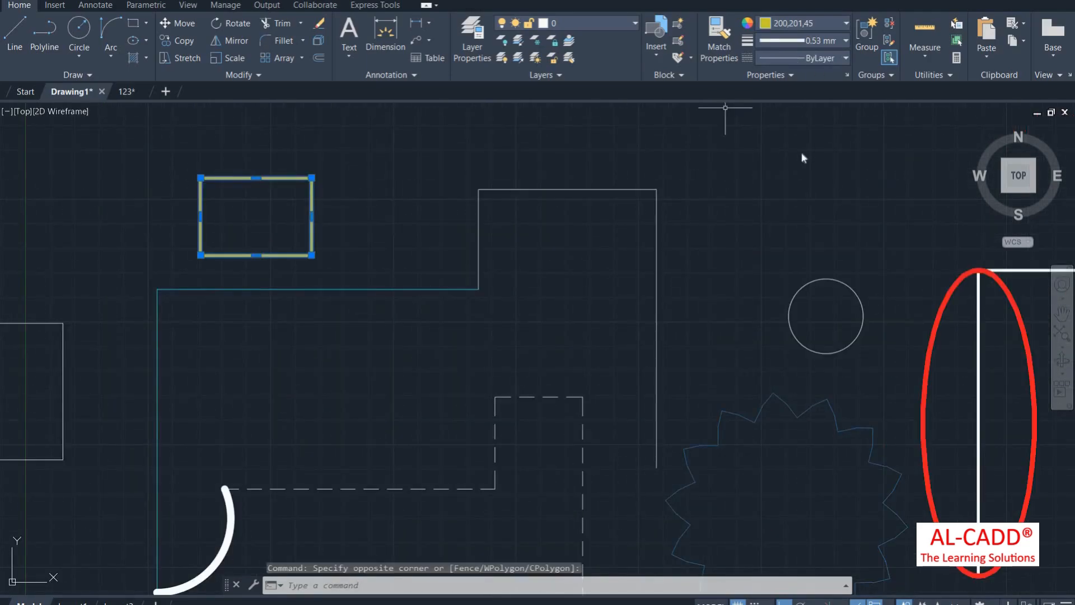
{"action": "left_click", "coordinate": [806, 57]}
{"action": "left_click", "coordinate": [802, 152]}
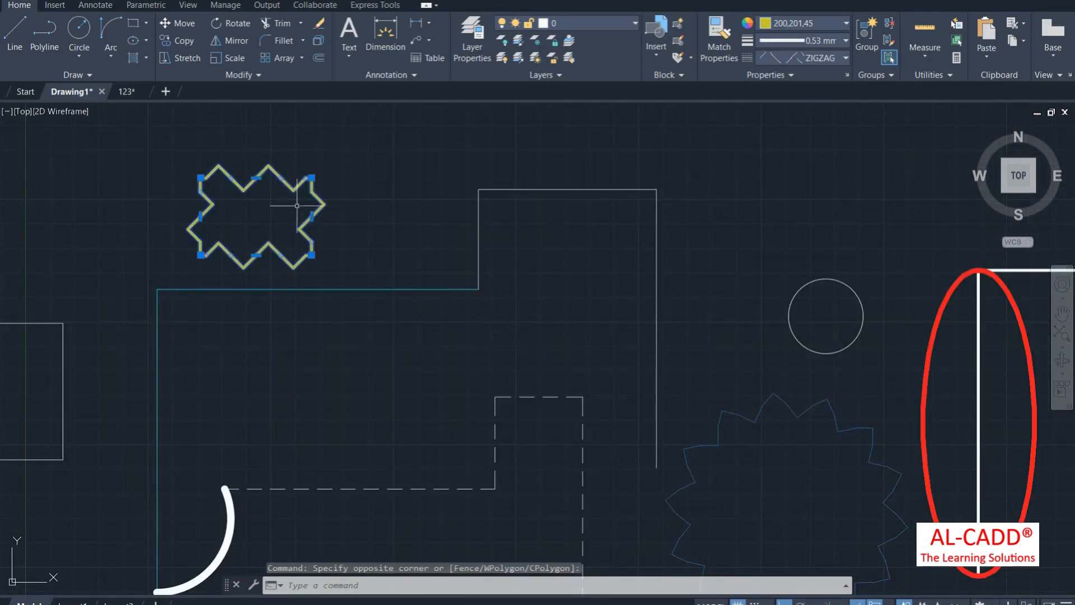
{"action": "scroll", "coordinate": [322, 203], "scroll_direction": "down", "scroll_amount": 4}
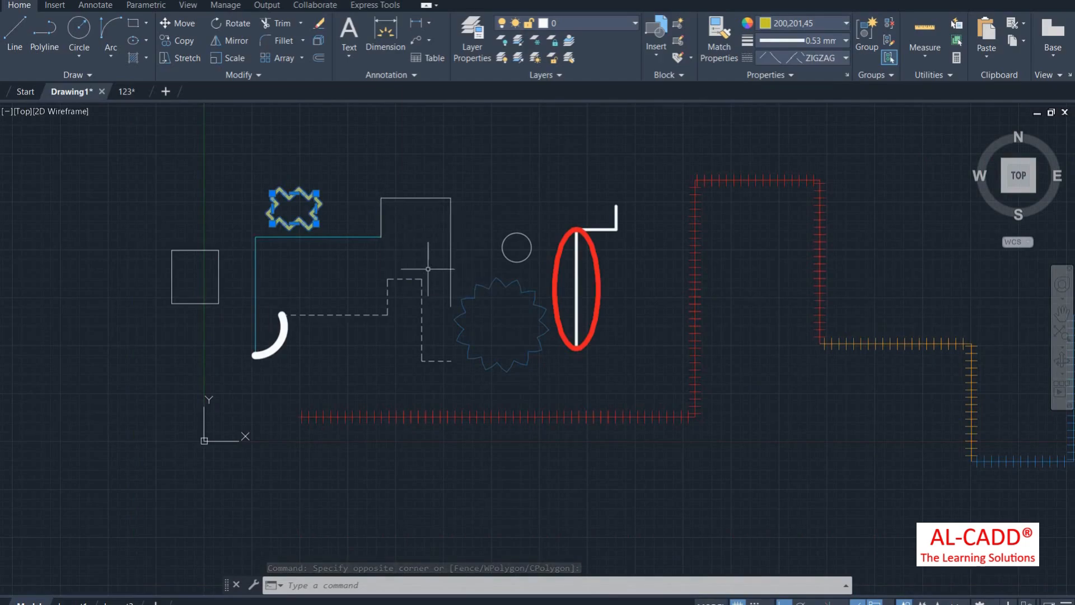
Step: Cancel the still-running Circle command
{"action": "right_click", "coordinate": [505, 169]}
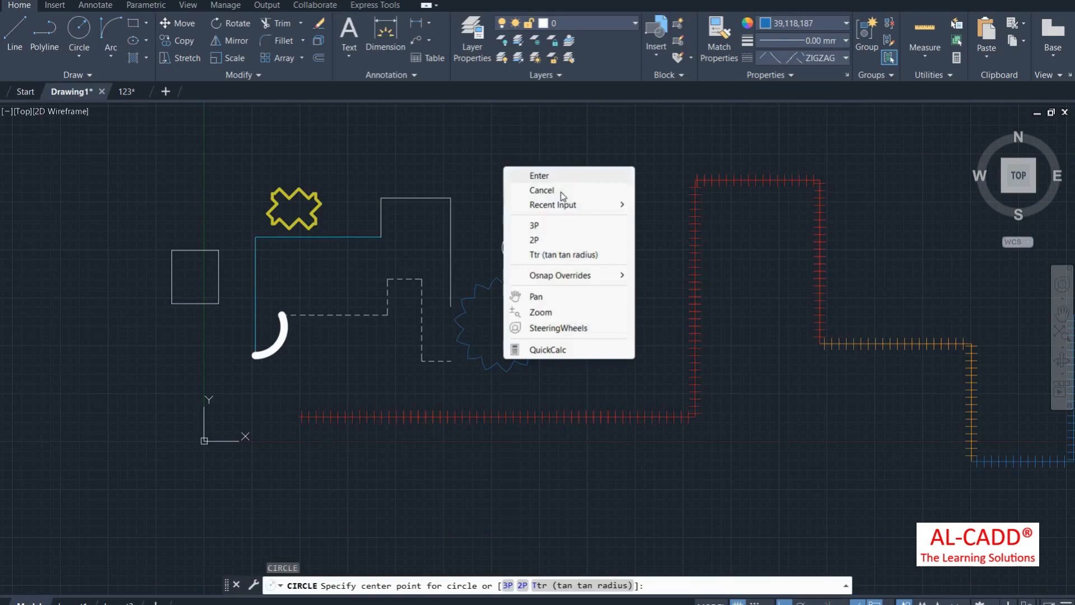
{"action": "left_click", "coordinate": [531, 190]}
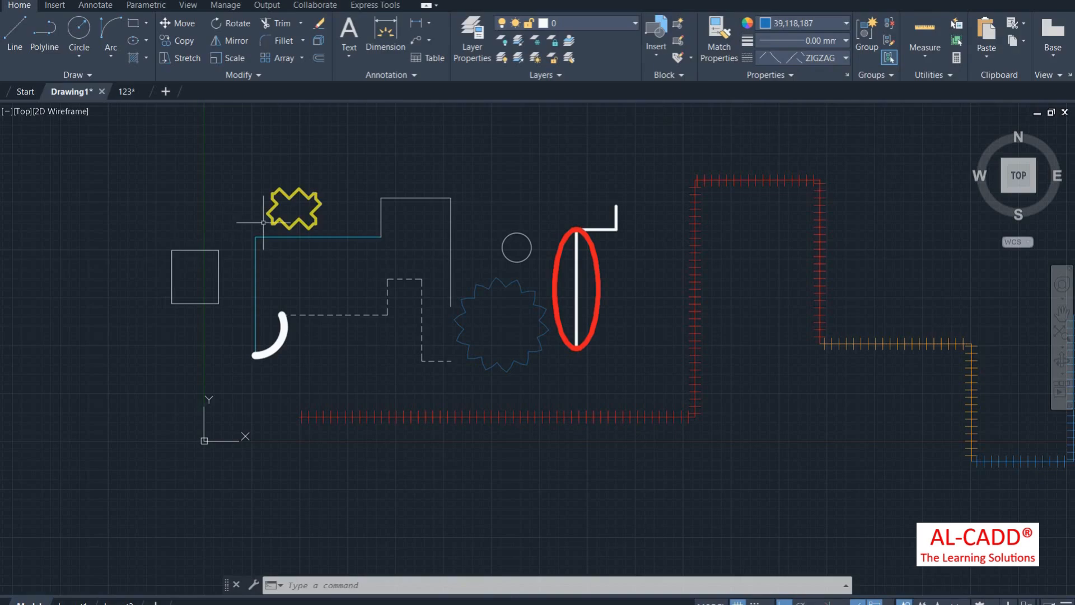
{"action": "scroll", "coordinate": [294, 212], "scroll_direction": "up", "scroll_amount": 2}
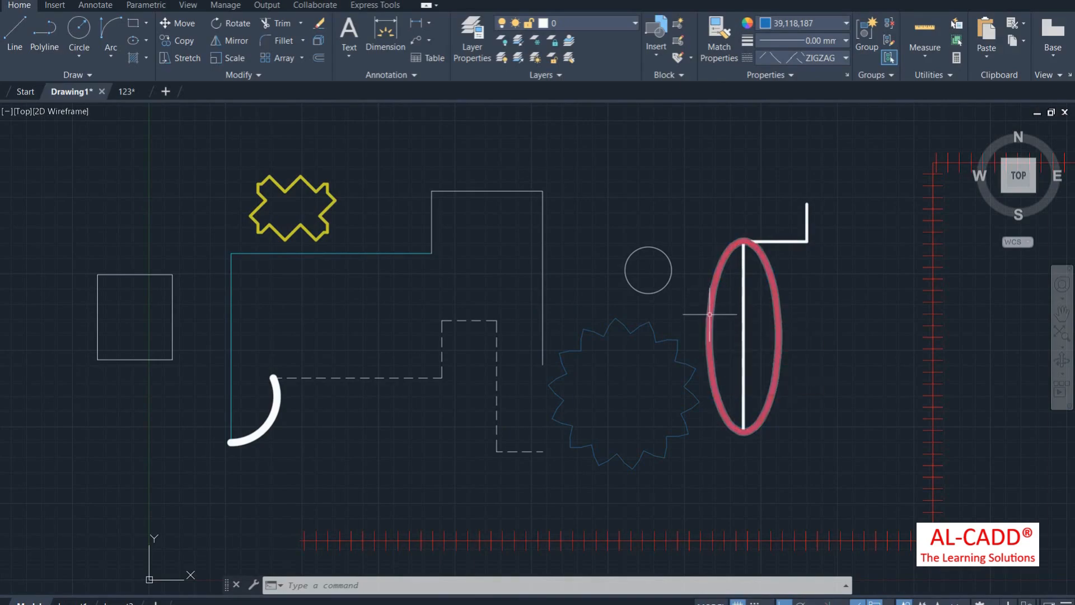
{"action": "mouse_move", "coordinate": [710, 306]}
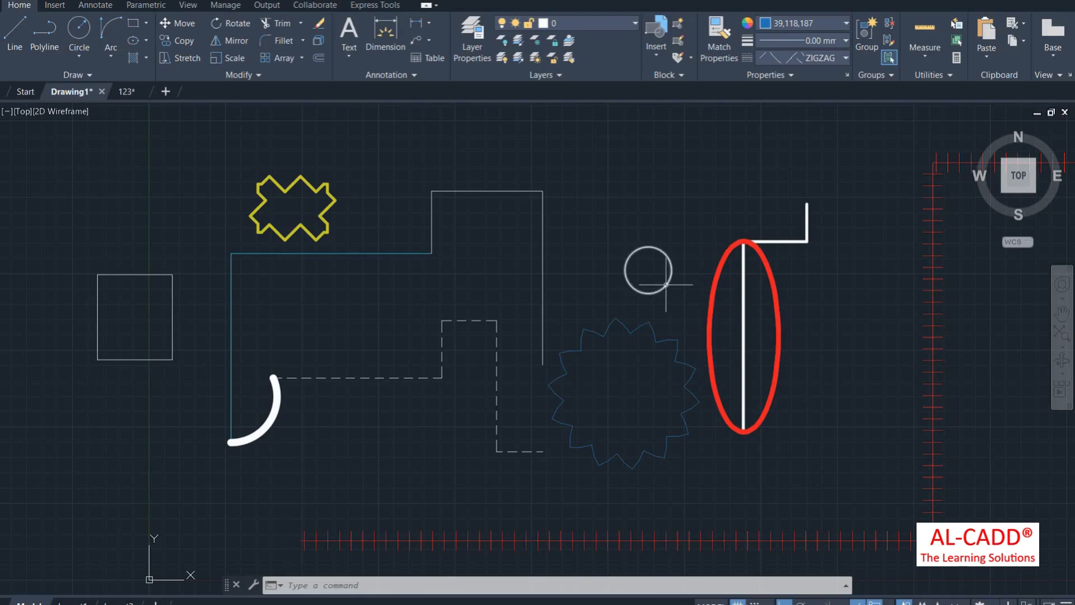
Step: Match the small circle to the red ellipse, giving it red colour and the thick lineweight
{"action": "left_click", "coordinate": [719, 42]}
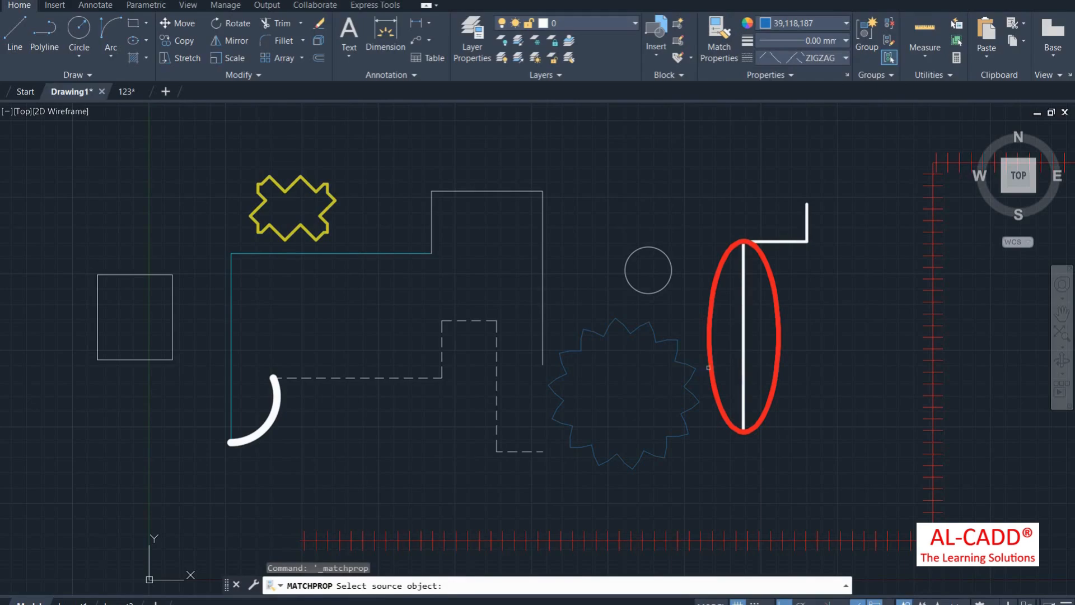
{"action": "left_click", "coordinate": [709, 302]}
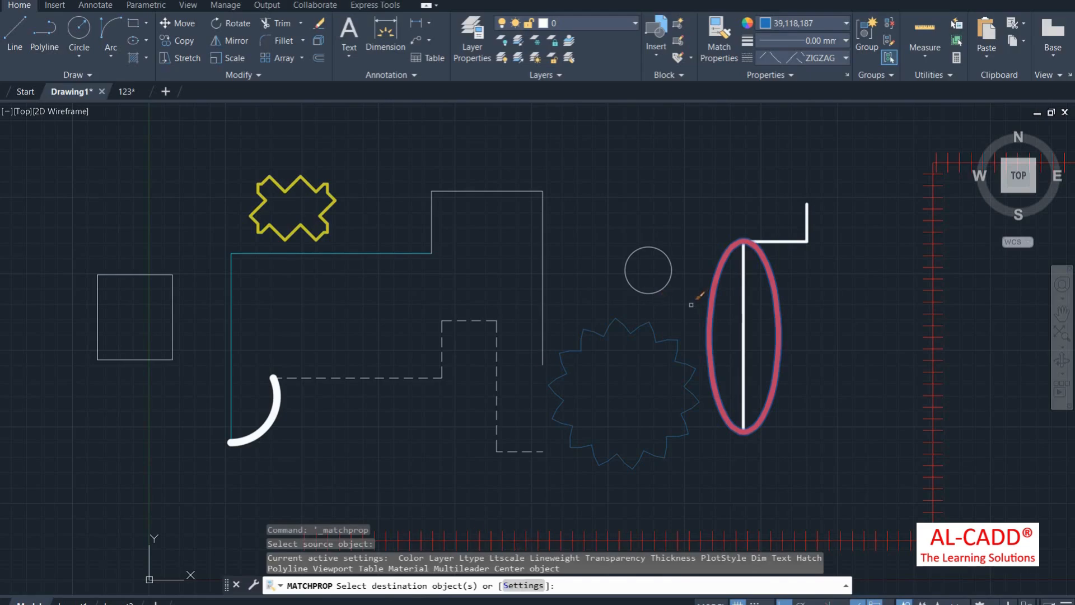
{"action": "left_click", "coordinate": [667, 286]}
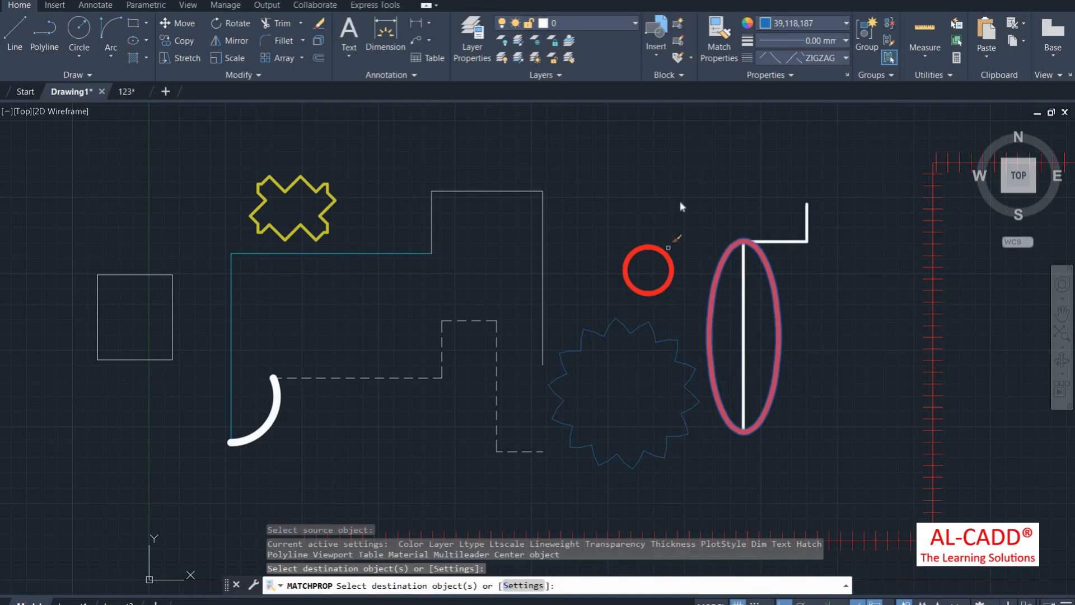
{"action": "right_click", "coordinate": [653, 180]}
{"action": "left_click", "coordinate": [663, 202]}
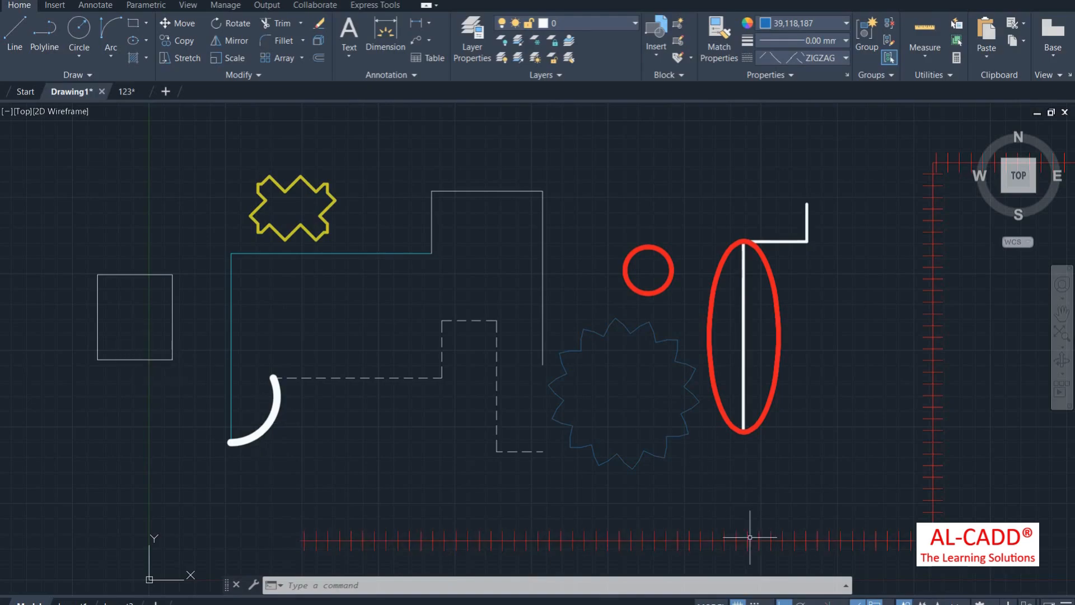
Step: Match Properties from the blue zigzag circle onto the white arc and the white square
{"action": "left_click", "coordinate": [719, 42]}
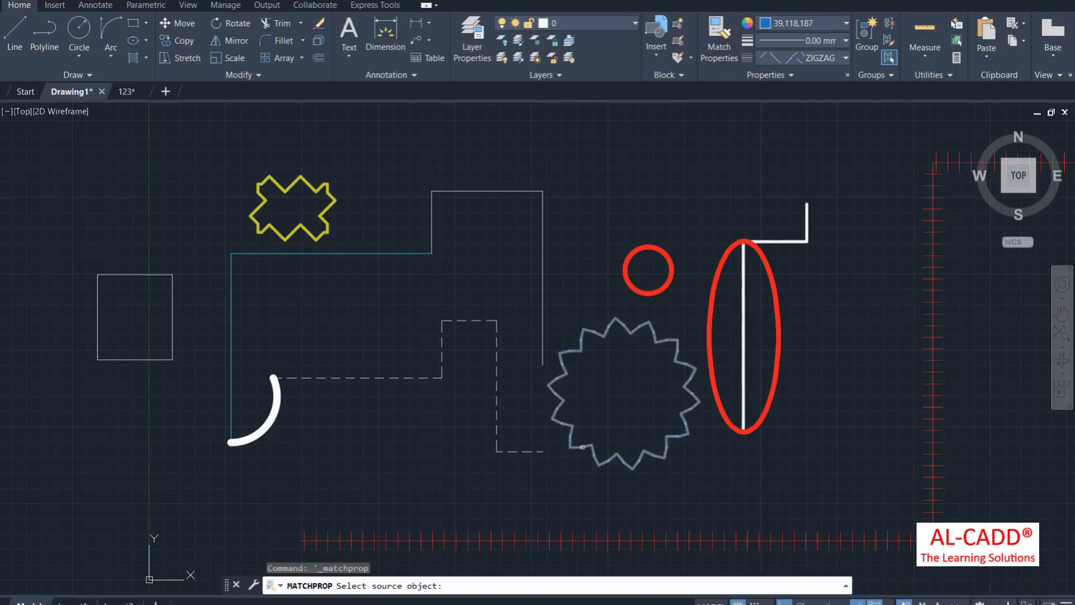
{"action": "left_click", "coordinate": [582, 447]}
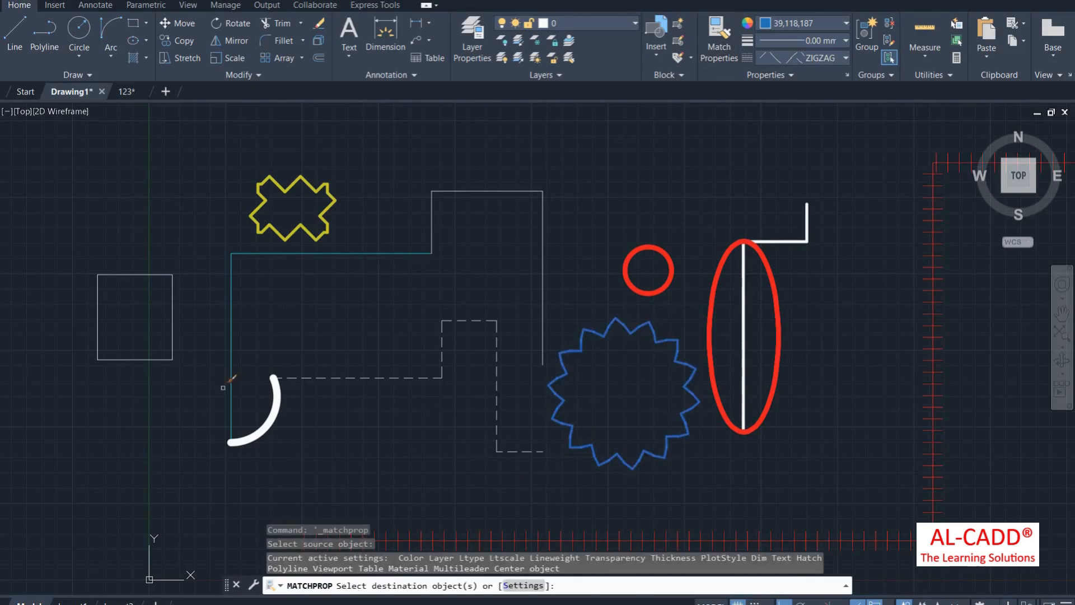
{"action": "left_click", "coordinate": [273, 418]}
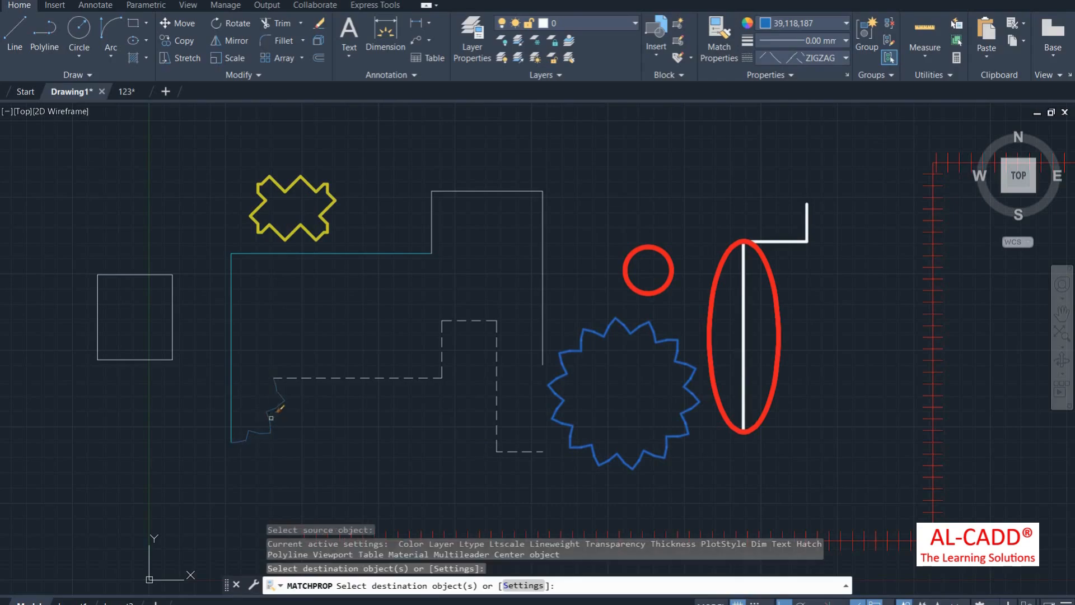
{"action": "left_click", "coordinate": [148, 359]}
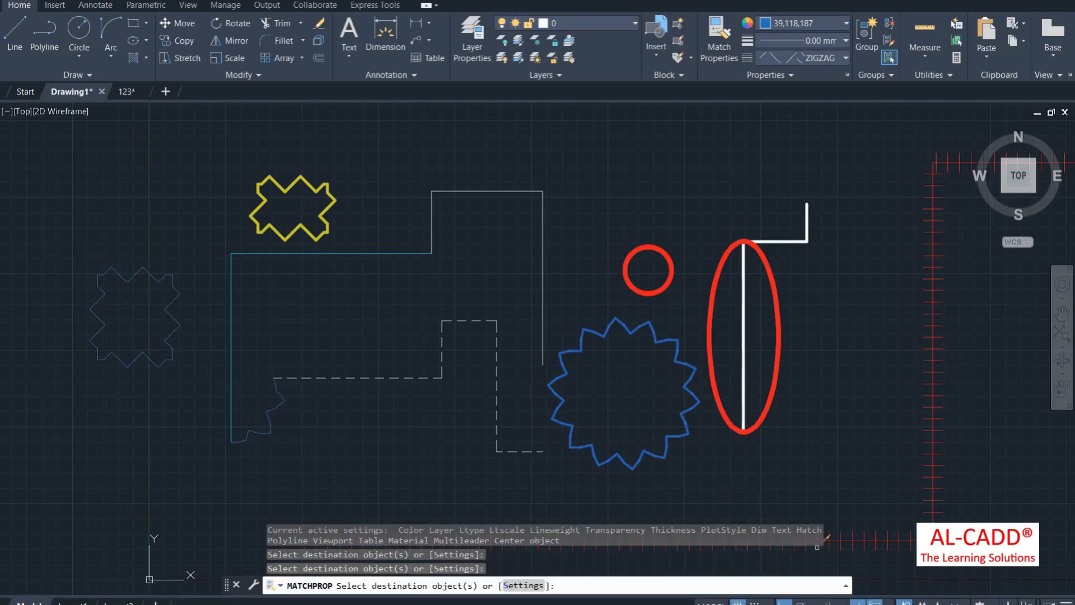
{"action": "scroll", "coordinate": [760, 466], "scroll_direction": "down", "scroll_amount": 6}
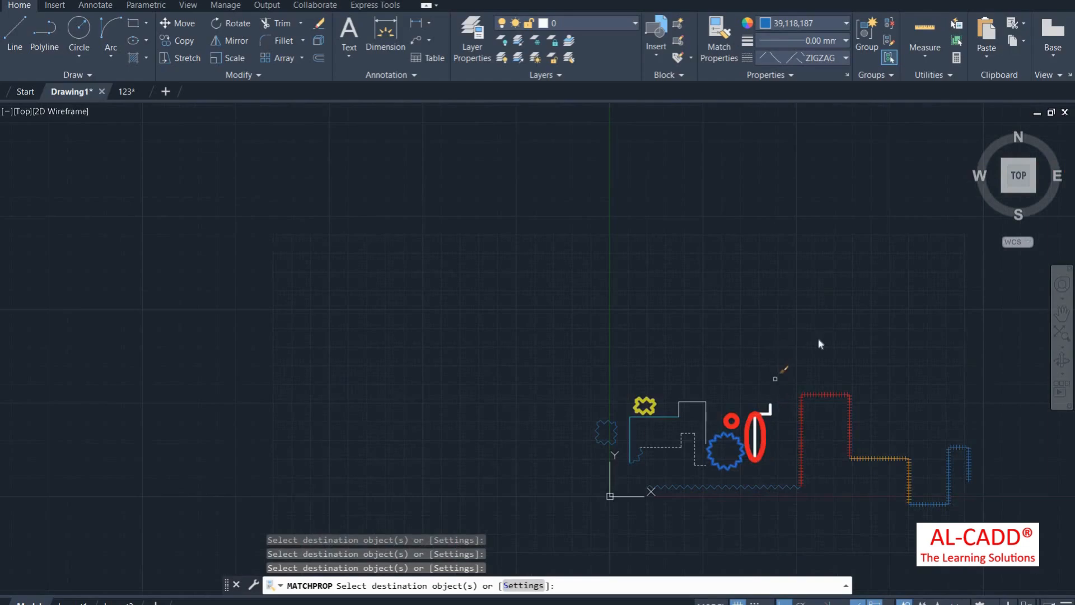
{"action": "right_click", "coordinate": [769, 330]}
{"action": "left_click", "coordinate": [792, 343]}
{"action": "scroll", "coordinate": [721, 413], "scroll_direction": "up", "scroll_amount": 5}
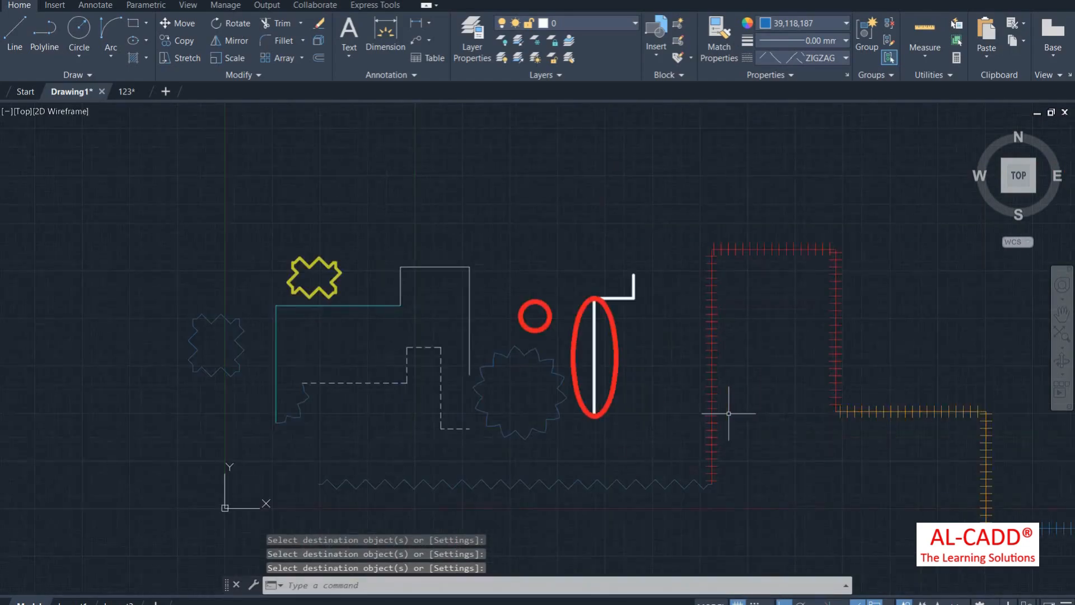
{"action": "scroll", "coordinate": [458, 398], "scroll_direction": "up", "scroll_amount": 2}
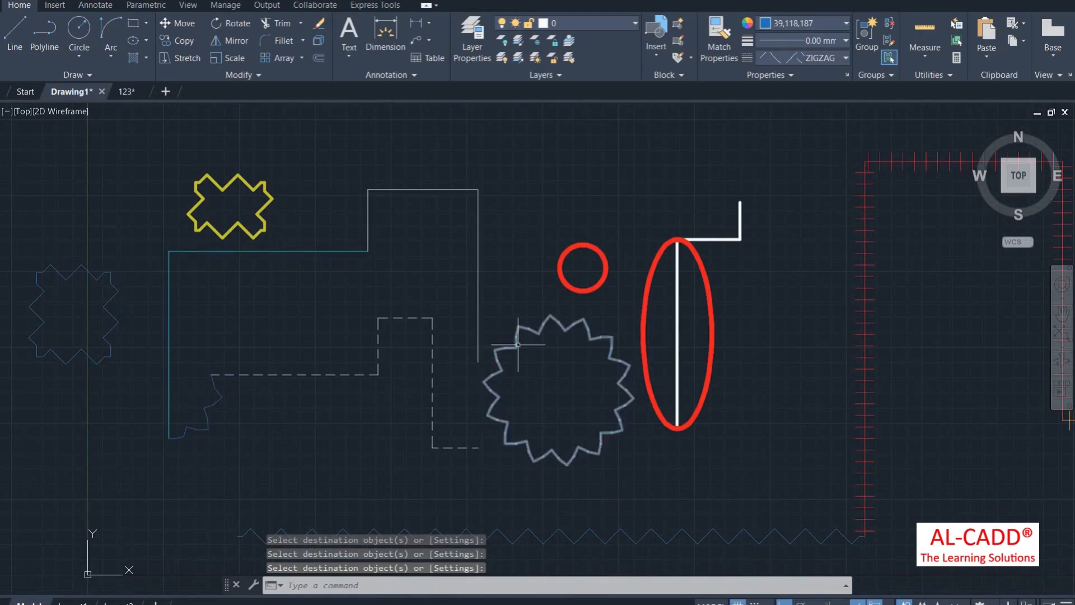
{"action": "scroll", "coordinate": [638, 246], "scroll_direction": "down", "scroll_amount": 2}
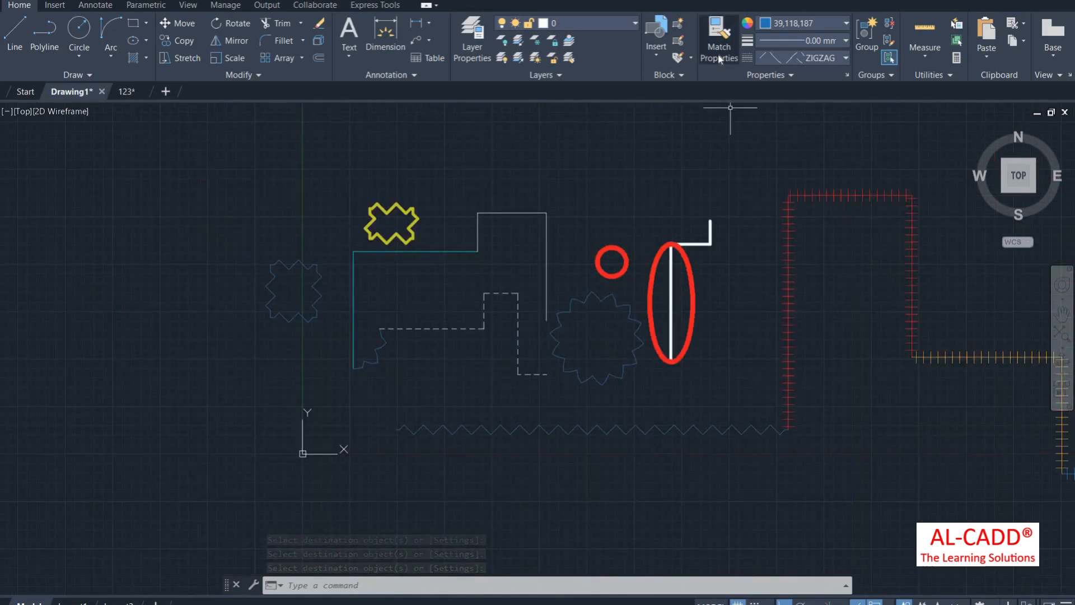
{"action": "left_click", "coordinate": [742, 72]}
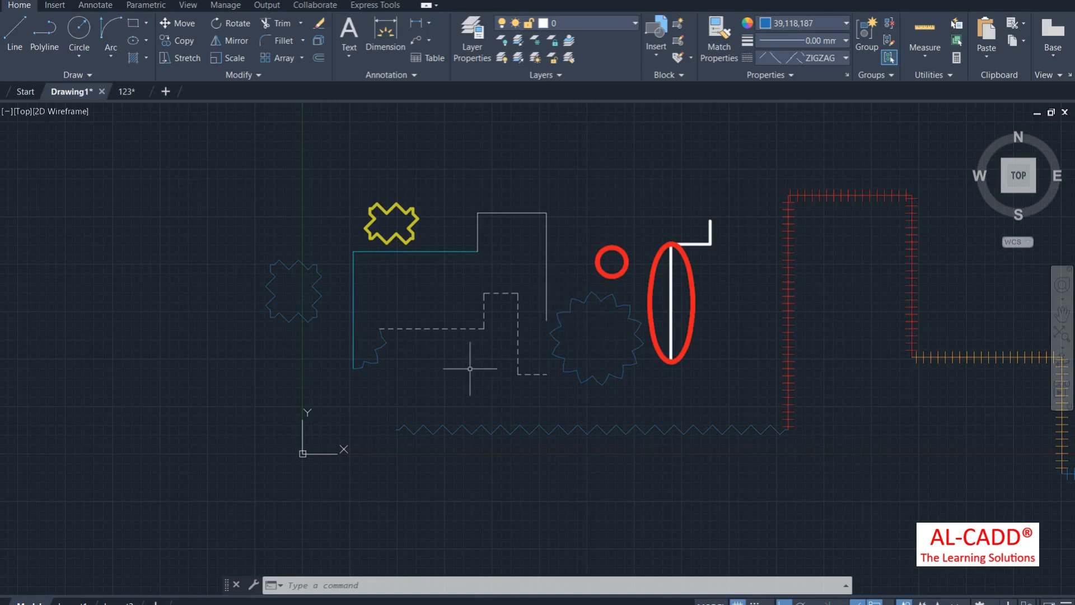
Step: Select the vertical line inside the red ellipse and raise its transparency to 82
{"action": "scroll", "coordinate": [695, 262], "scroll_direction": "up", "scroll_amount": 2}
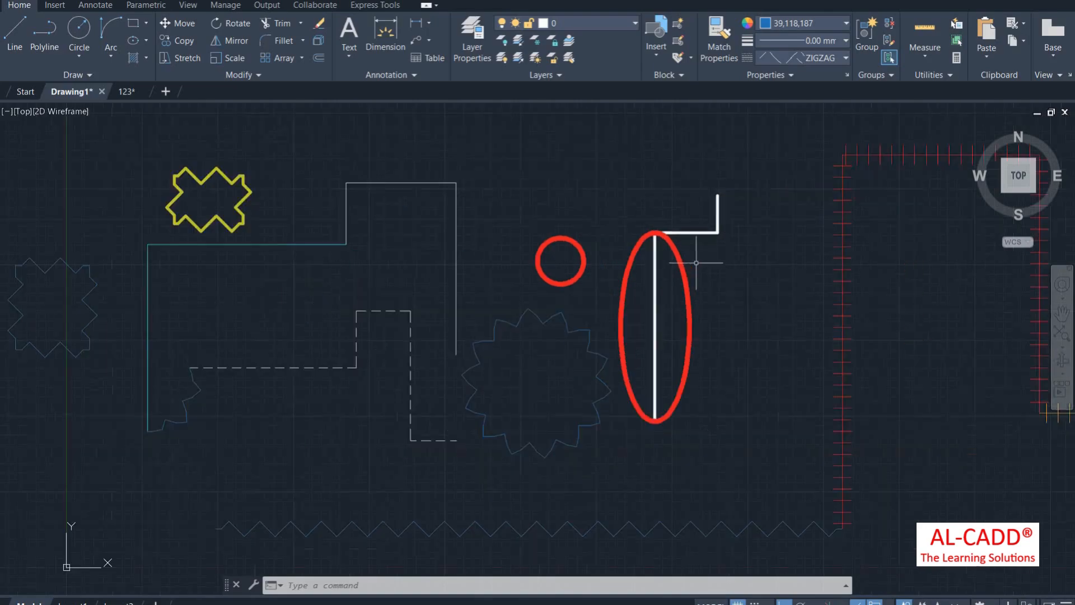
{"action": "left_click", "coordinate": [659, 280]}
{"action": "left_click", "coordinate": [644, 302]}
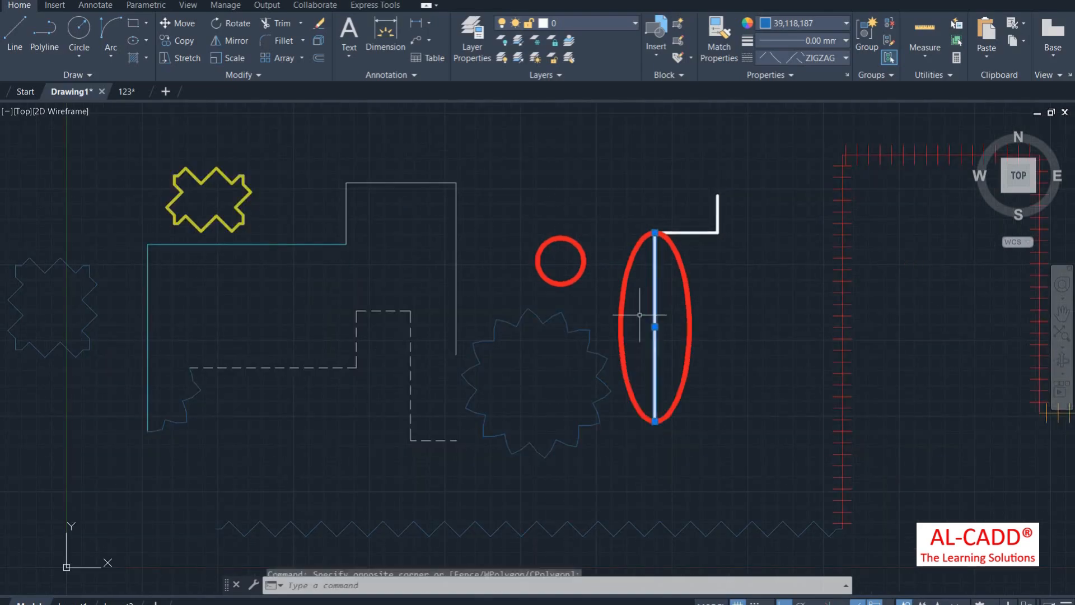
{"action": "left_click", "coordinate": [772, 61]}
{"action": "left_click", "coordinate": [737, 74]}
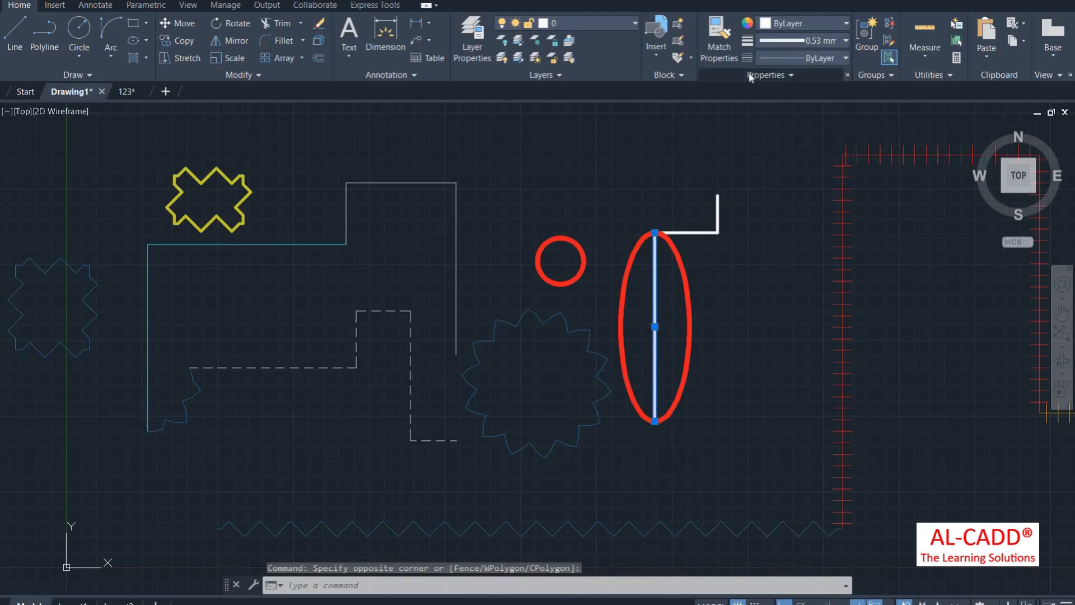
{"action": "left_click", "coordinate": [766, 74]}
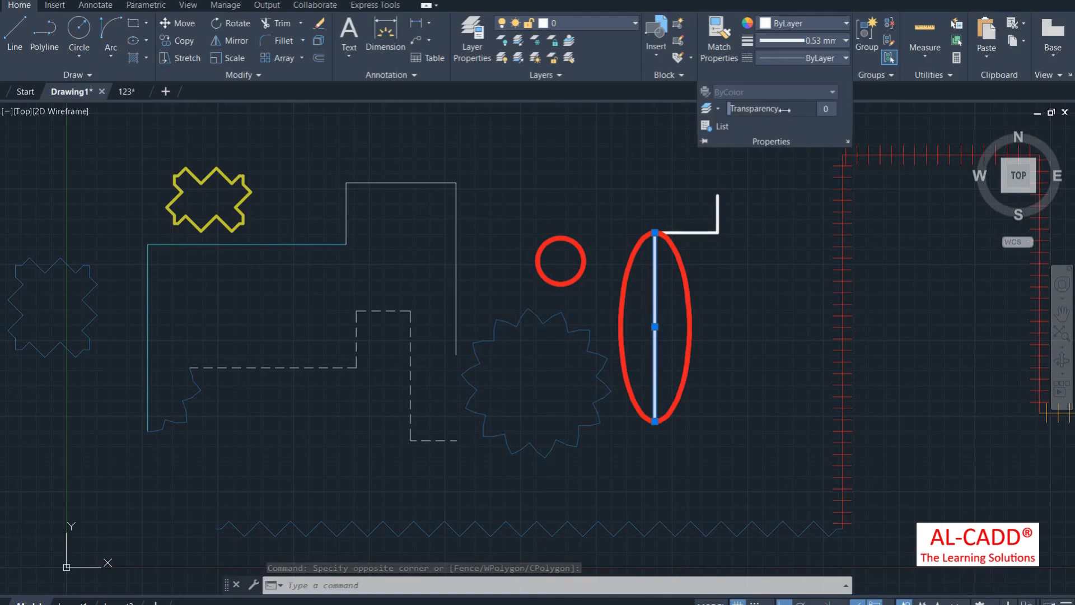
{"action": "left_click_drag", "start_coordinate": [732, 109], "coordinate": [805, 109]}
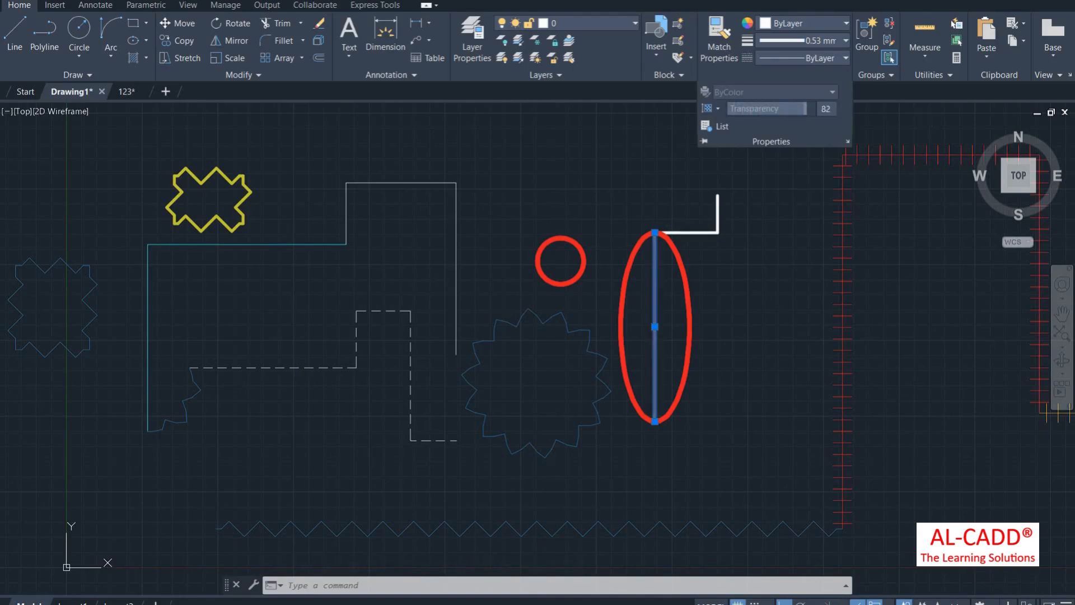
{"action": "right_click", "coordinate": [677, 159]}
Step: Reselect the vertical line and start MATCHPROP with it as the source
{"action": "left_click", "coordinate": [653, 163]}
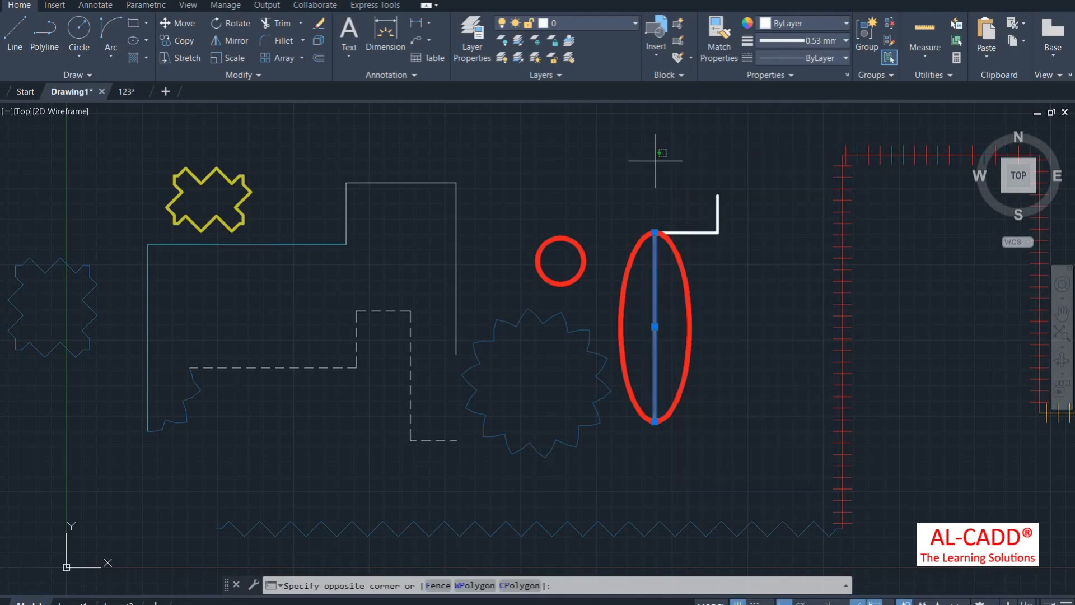
{"action": "right_click", "coordinate": [646, 174]}
{"action": "right_click", "coordinate": [645, 173]}
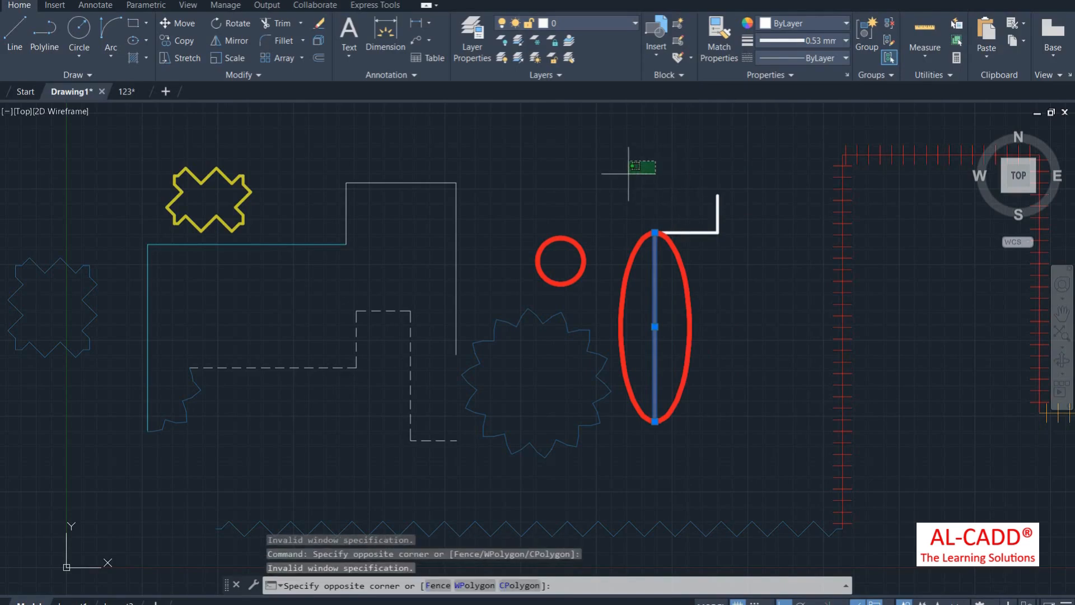
{"action": "right_click", "coordinate": [610, 166]}
{"action": "left_click", "coordinate": [592, 189]}
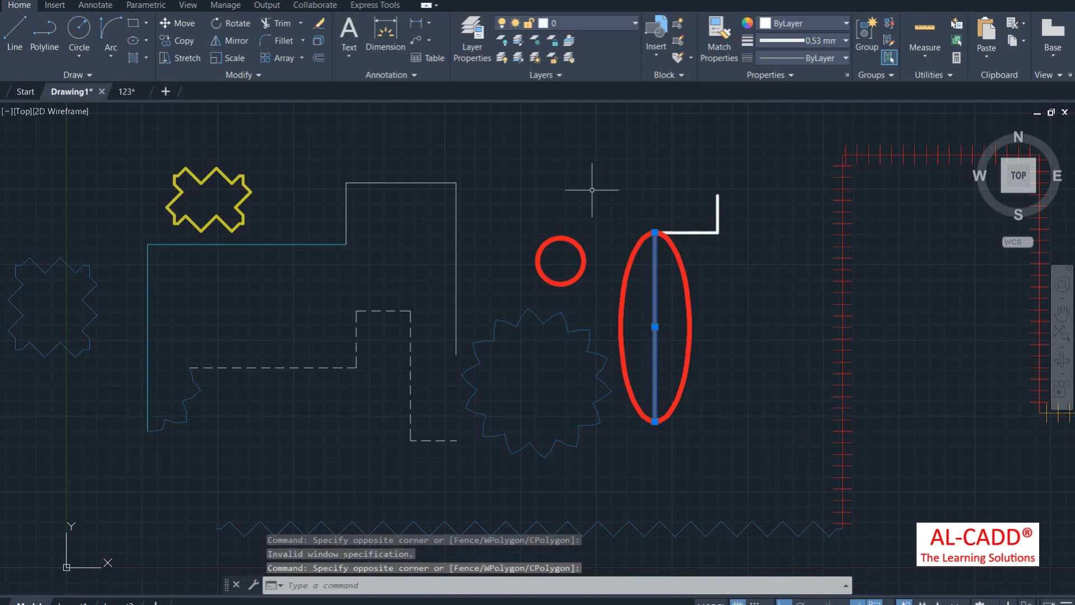
{"action": "key", "text": "Return"}
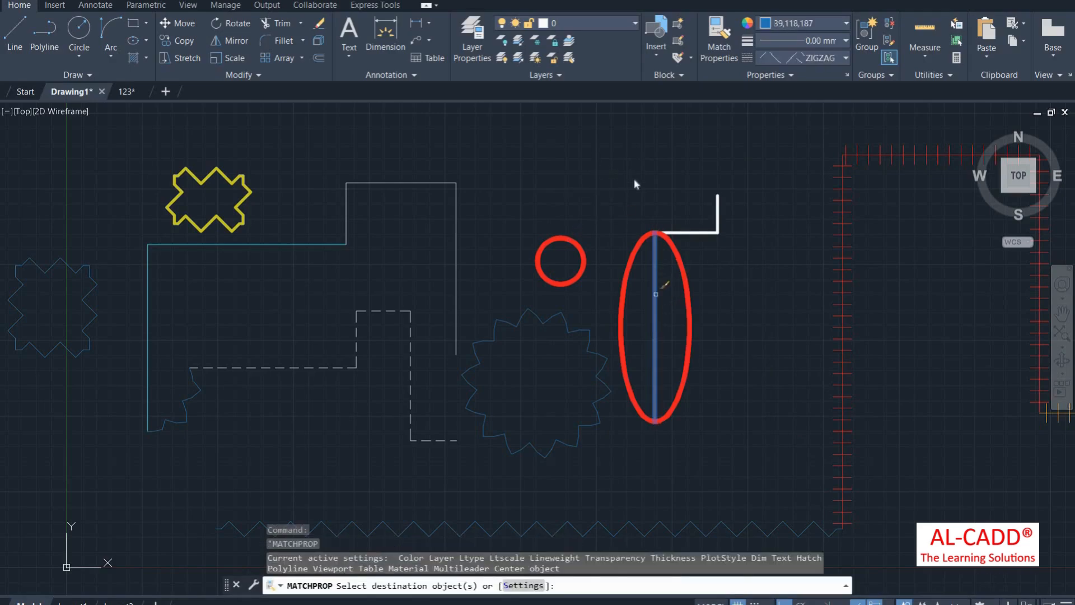
Step: Crossing-select most of the drawing and set its transparency to 90
{"action": "right_click", "coordinate": [634, 180]}
{"action": "left_click", "coordinate": [636, 182]}
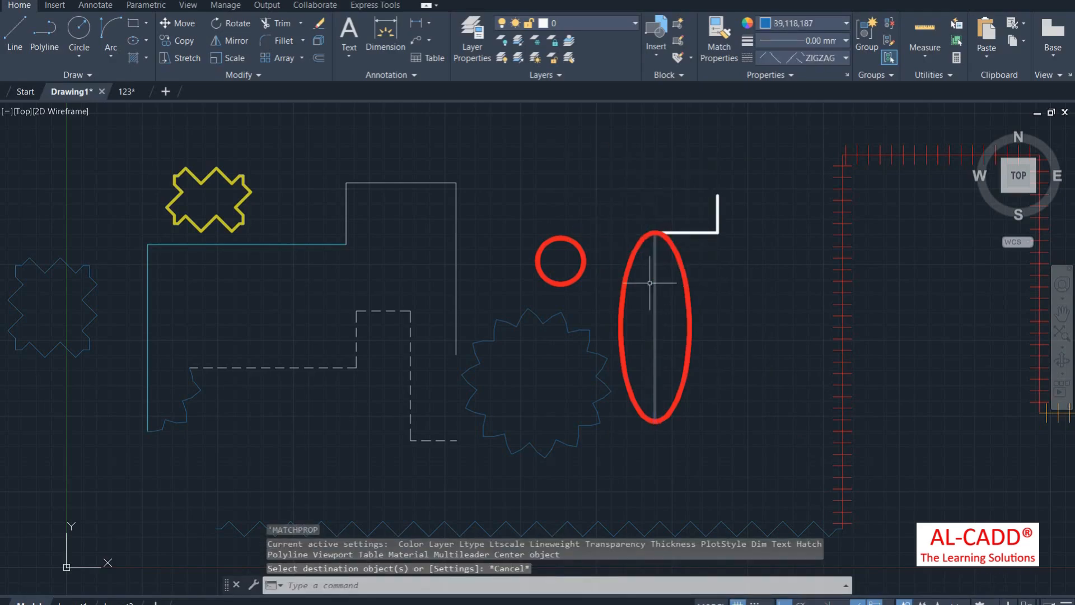
{"action": "scroll", "coordinate": [649, 282], "scroll_direction": "down", "scroll_amount": 6}
{"action": "left_click", "coordinate": [824, 192]}
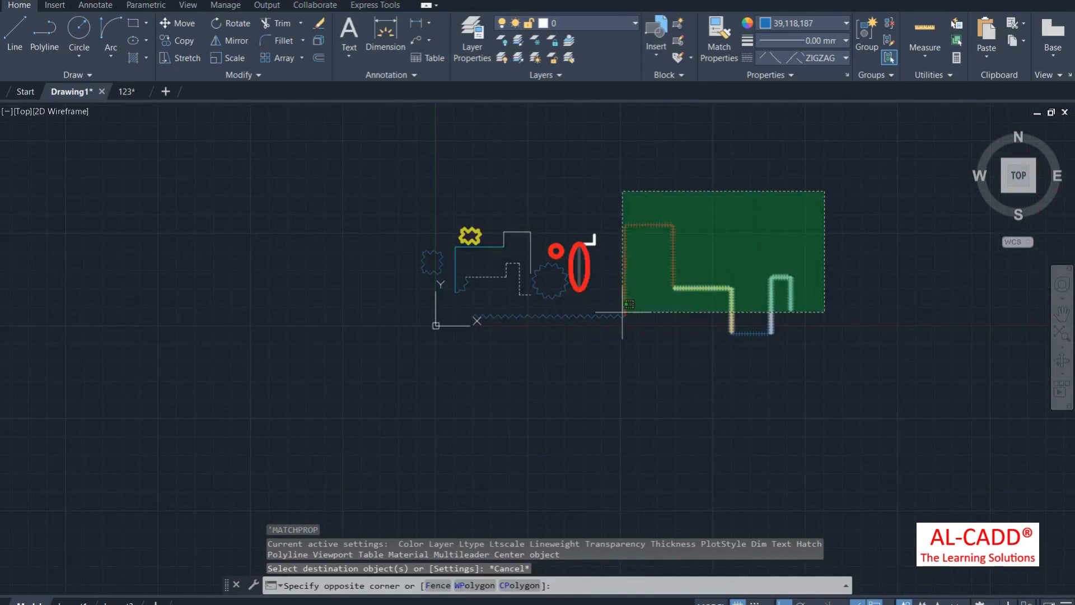
{"action": "left_click", "coordinate": [513, 365]}
{"action": "left_click", "coordinate": [769, 74]}
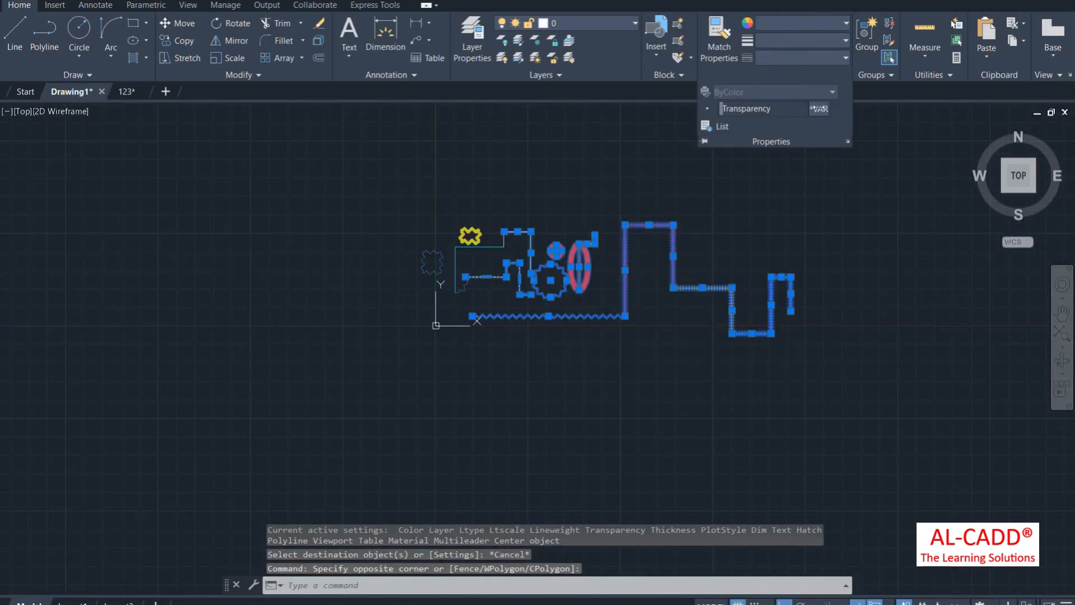
{"action": "left_click_drag", "start_coordinate": [728, 108], "coordinate": [813, 108]}
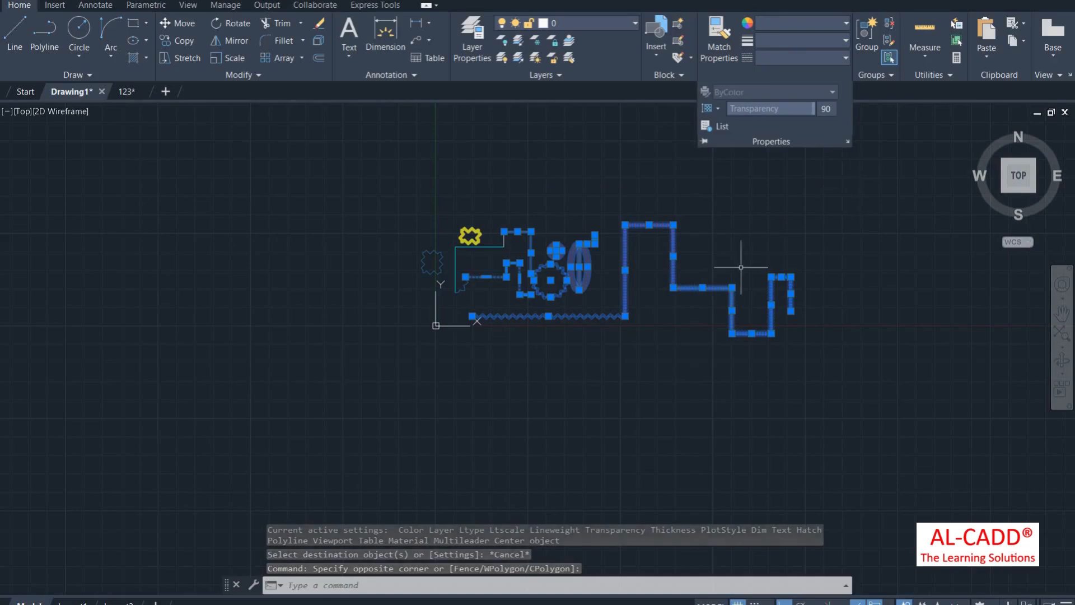
{"action": "left_click", "coordinate": [719, 34]}
{"action": "key", "text": "Escape"}
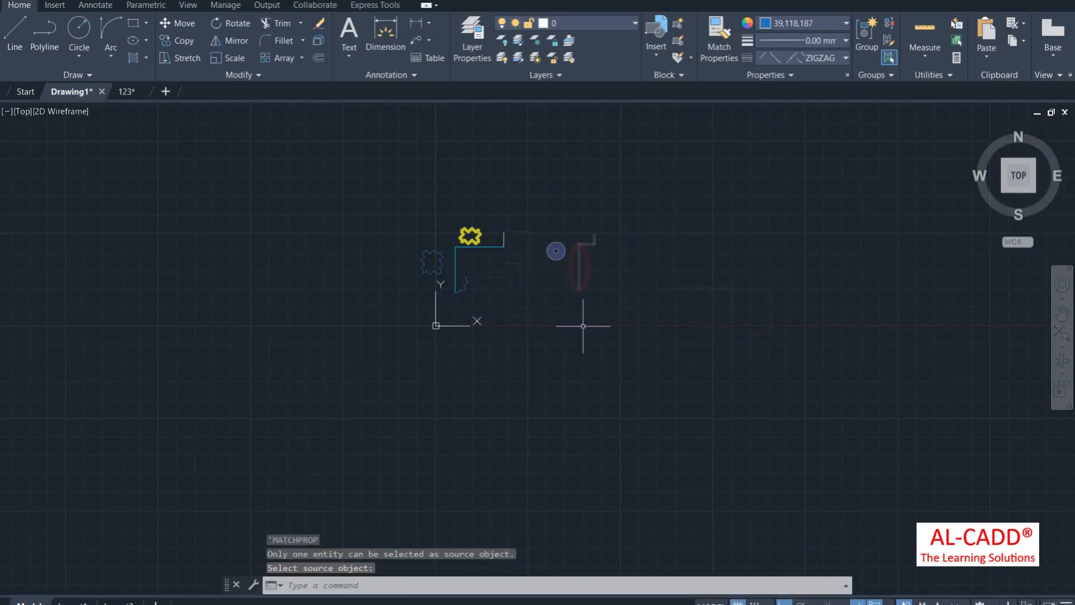
Step: Reselect all the shapes and set their transparency back to 0
{"action": "scroll", "coordinate": [694, 277], "scroll_direction": "up", "scroll_amount": 2}
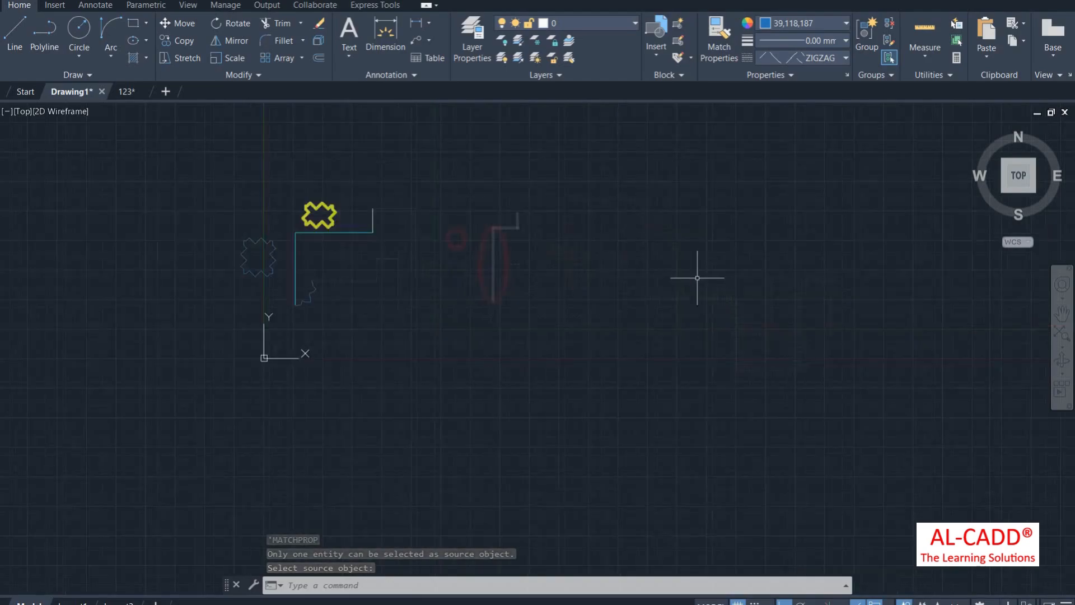
{"action": "scroll", "coordinate": [616, 282], "scroll_direction": "down", "scroll_amount": 2}
{"action": "left_click", "coordinate": [802, 181]}
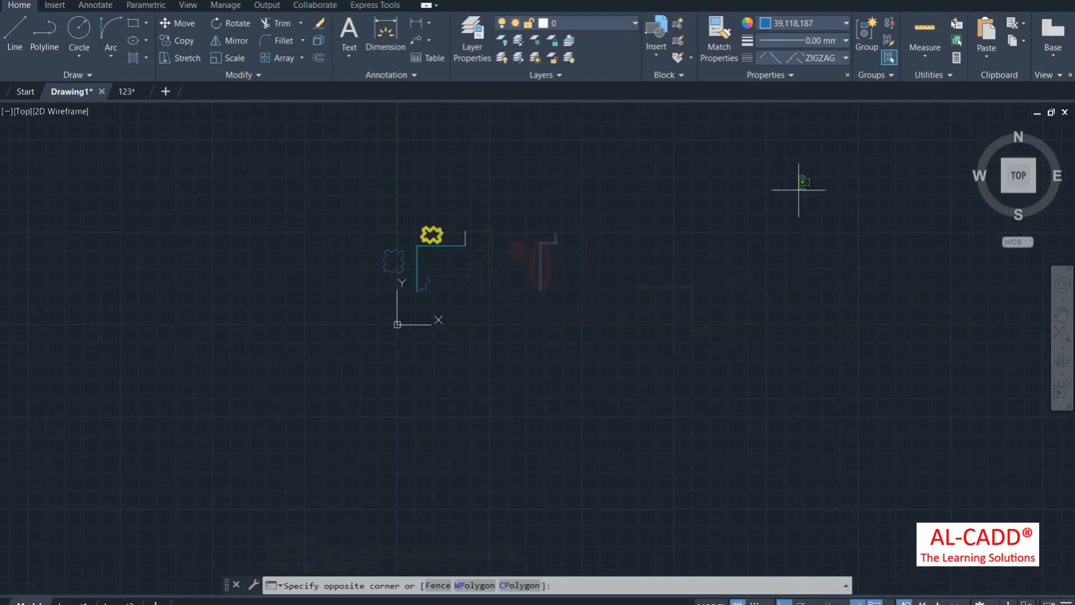
{"action": "left_click", "coordinate": [420, 384]}
{"action": "left_click", "coordinate": [751, 75]}
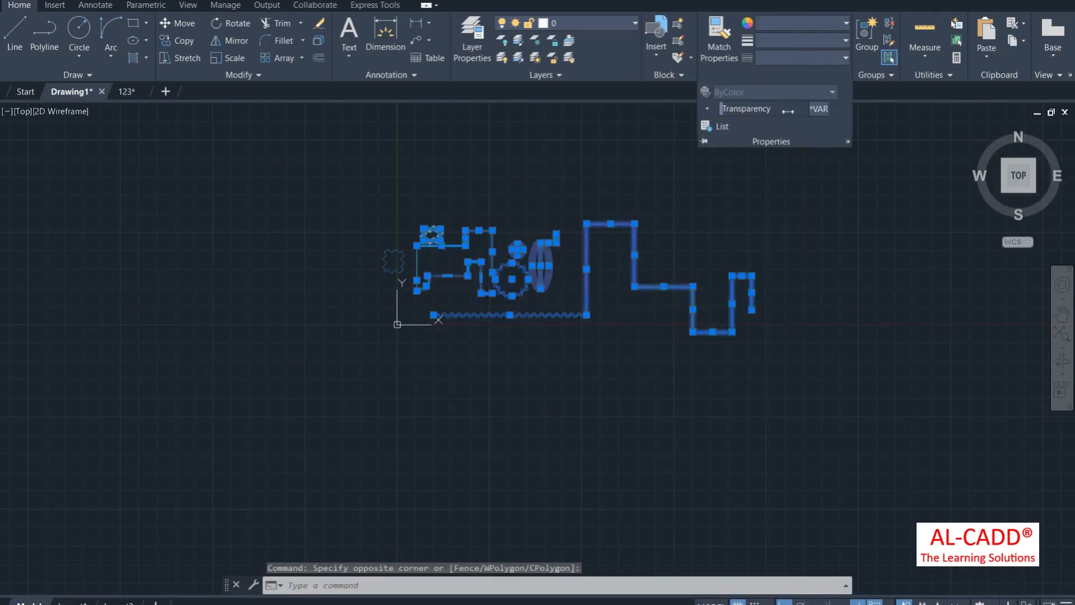
{"action": "left_click", "coordinate": [768, 114]}
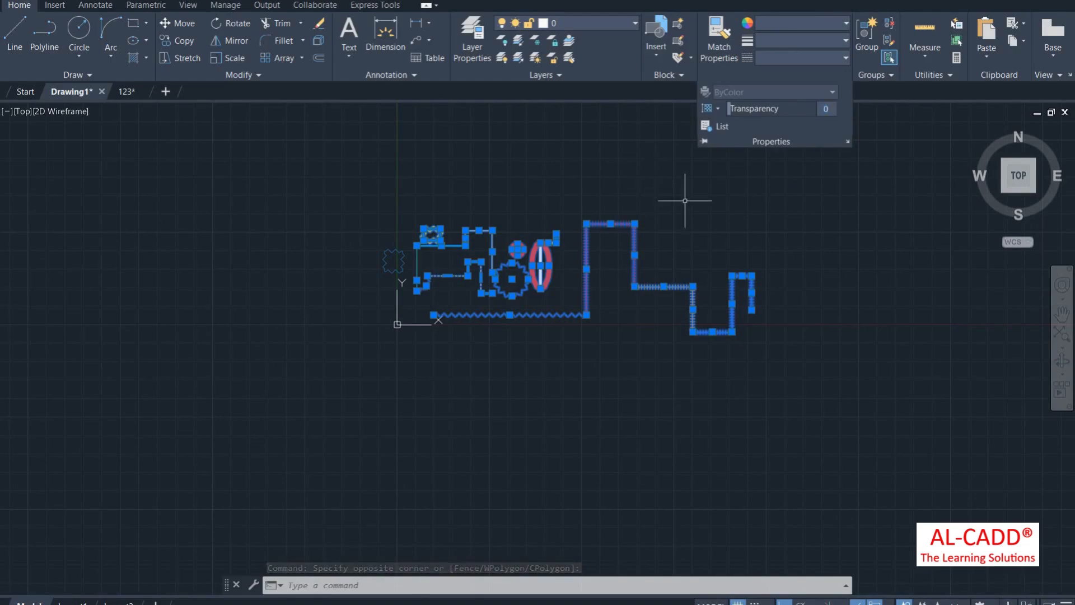
{"action": "key", "text": "Return"}
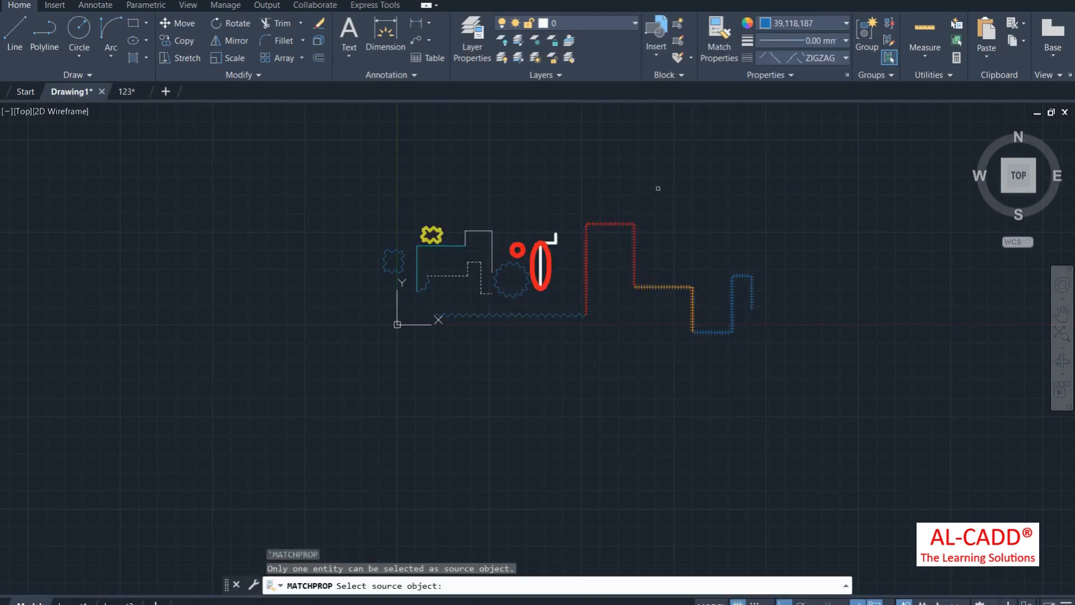
{"action": "key", "text": "Escape"}
{"action": "scroll", "coordinate": [551, 255], "scroll_direction": "up", "scroll_amount": 4}
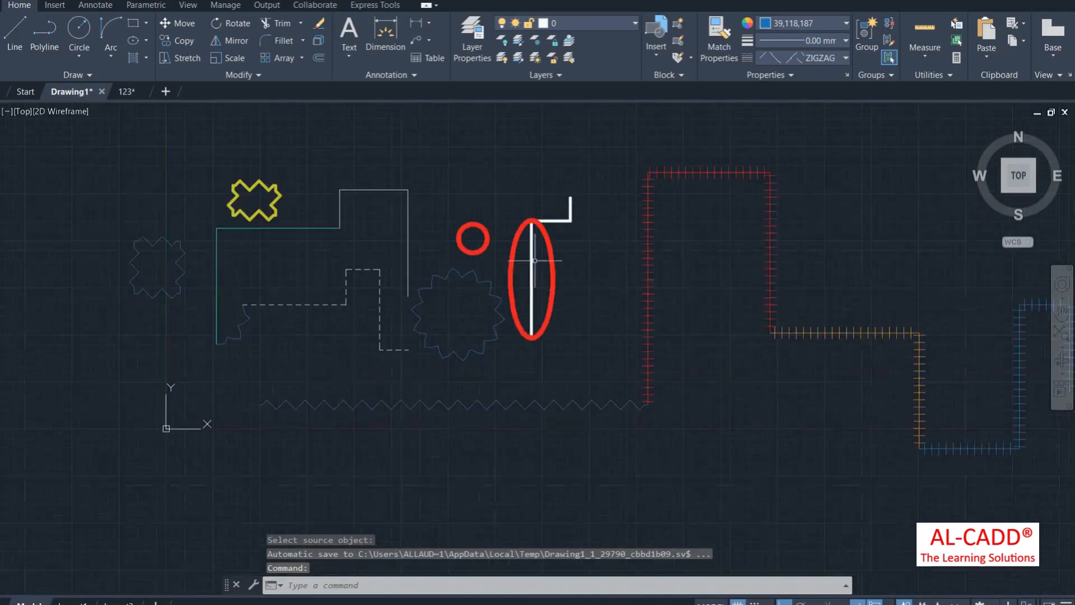
{"action": "left_click", "coordinate": [785, 74]}
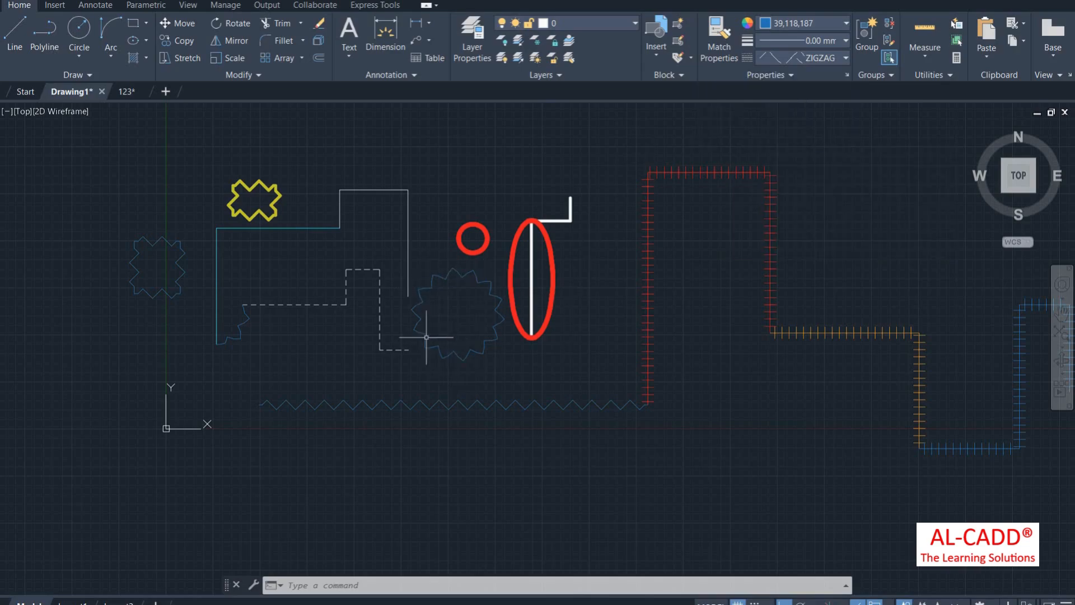
{"action": "left_click", "coordinate": [490, 346]}
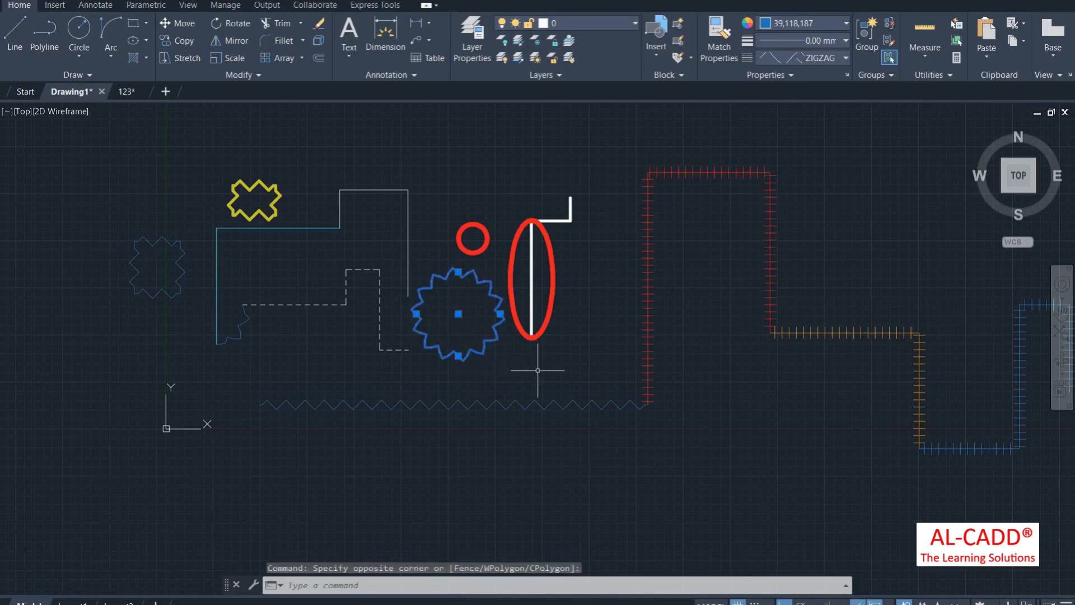
{"action": "left_click", "coordinate": [748, 75]}
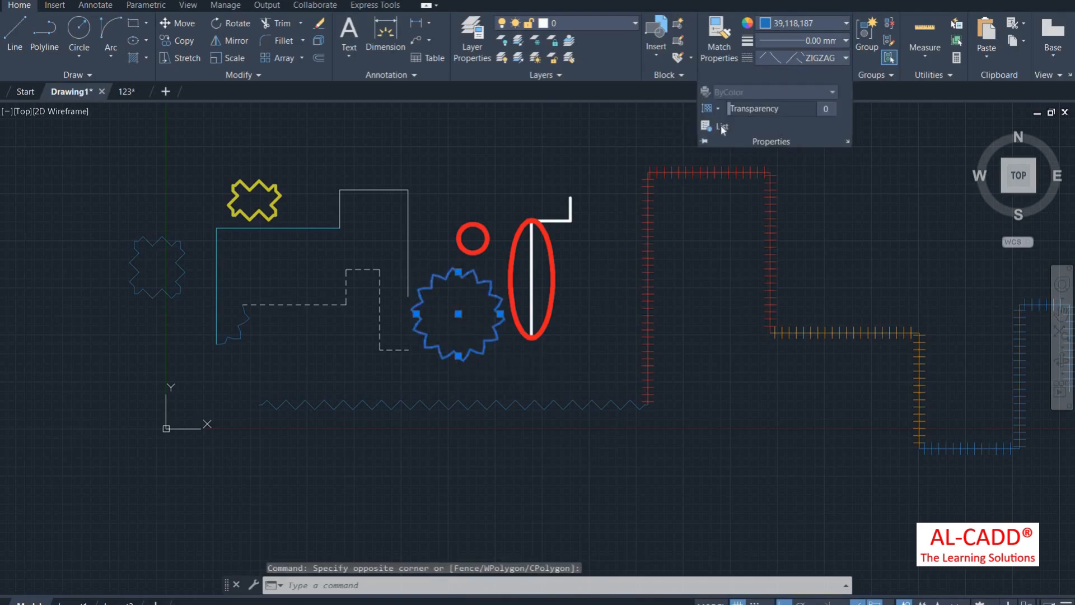
{"action": "left_click", "coordinate": [719, 126]}
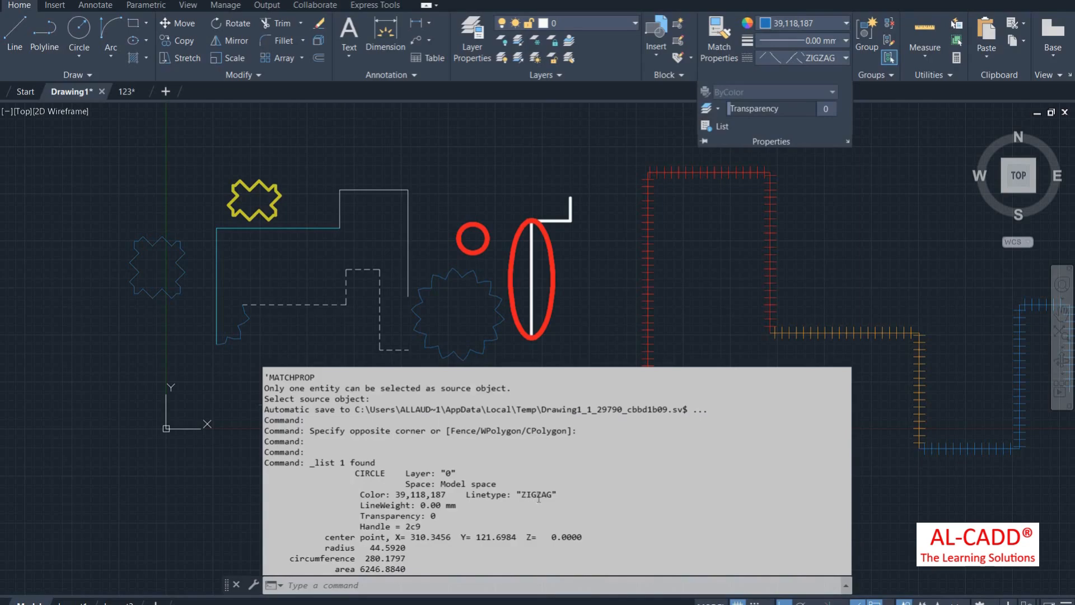
{"action": "left_click_drag", "start_coordinate": [556, 495], "coordinate": [525, 496]}
{"action": "left_click_drag", "start_coordinate": [400, 495], "coordinate": [450, 496]}
{"action": "double_click", "coordinate": [430, 504]}
{"action": "double_click", "coordinate": [433, 516]}
{"action": "left_click_drag", "start_coordinate": [330, 536], "coordinate": [362, 573]}
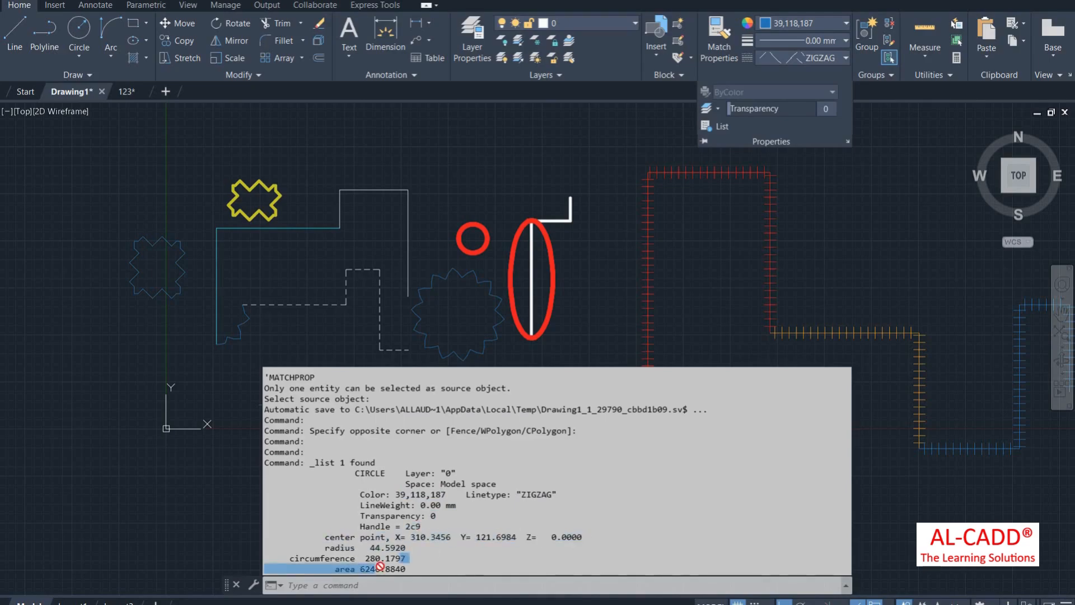
{"action": "right_click", "coordinate": [470, 175]}
{"action": "left_click", "coordinate": [457, 177]}
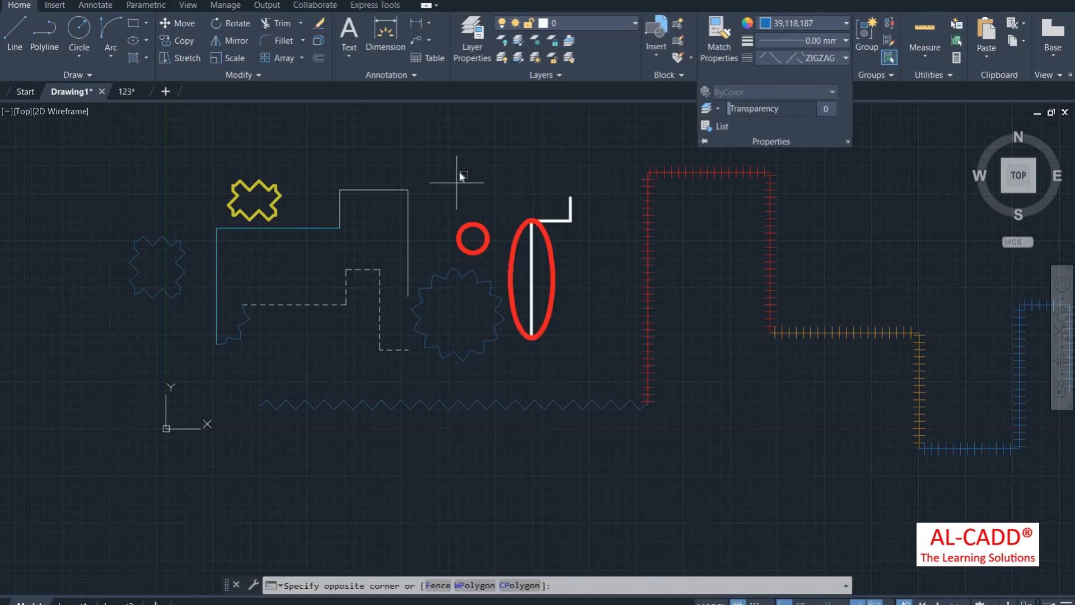
{"action": "right_click", "coordinate": [457, 177]}
{"action": "key", "text": "Escape"}
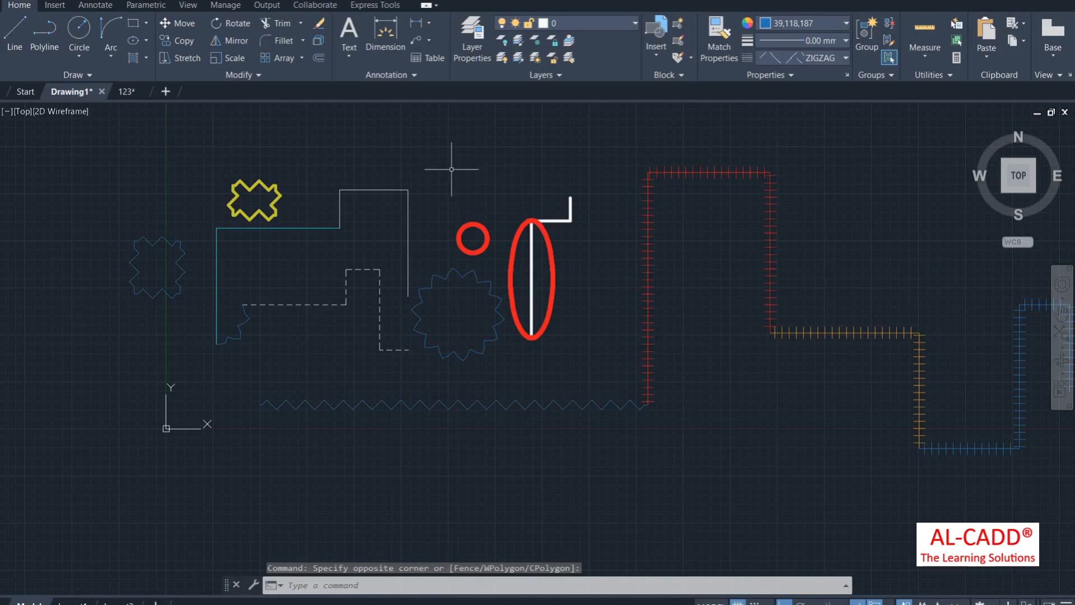
{"action": "type", "text": "list"}
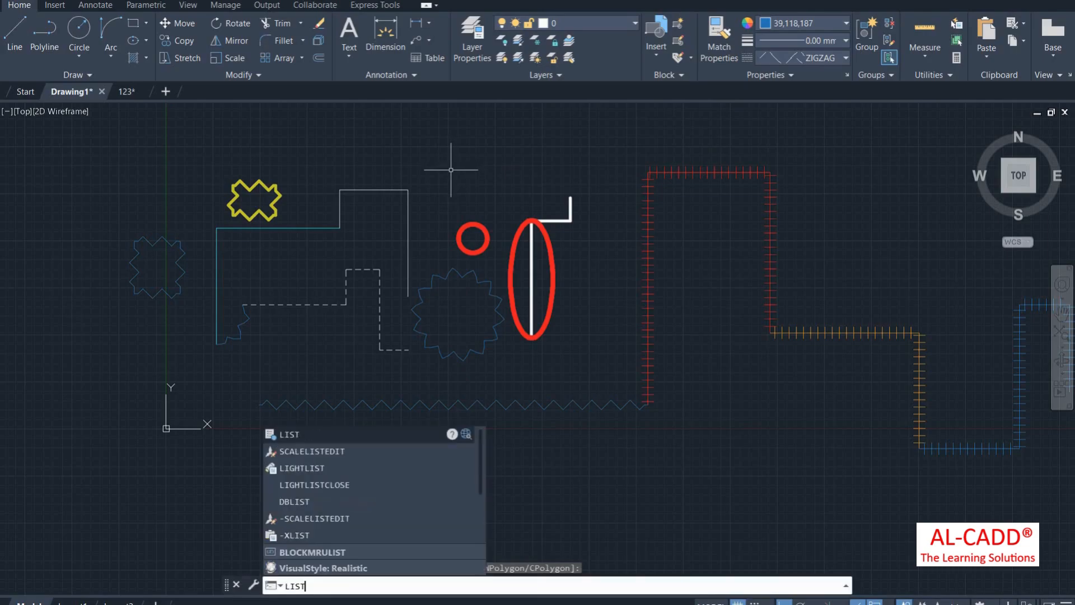
{"action": "key", "text": "Return"}
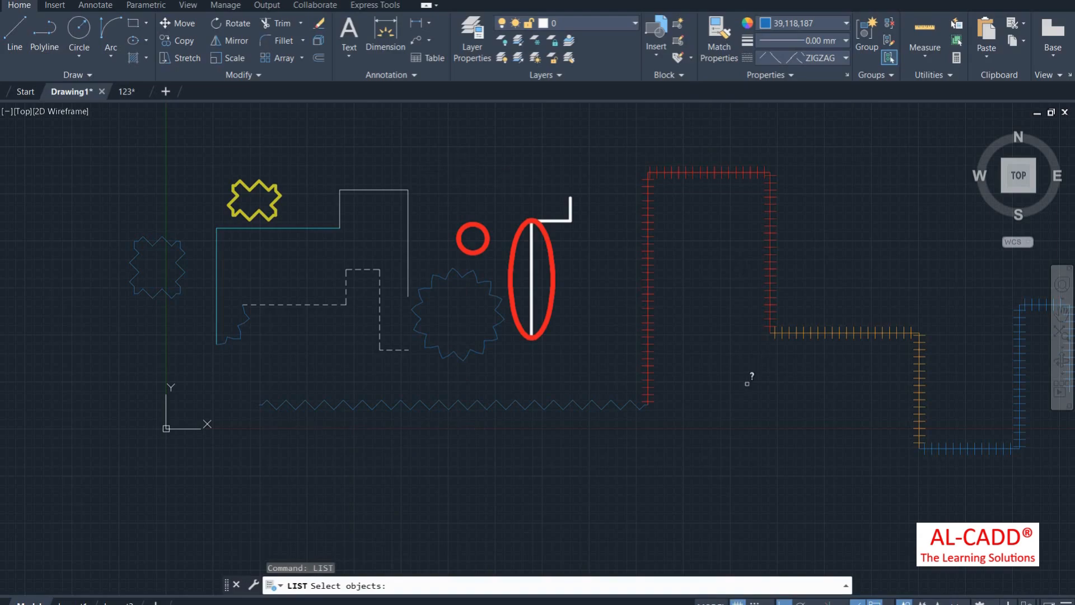
{"action": "left_click", "coordinate": [714, 427]}
{"action": "left_click", "coordinate": [640, 106]}
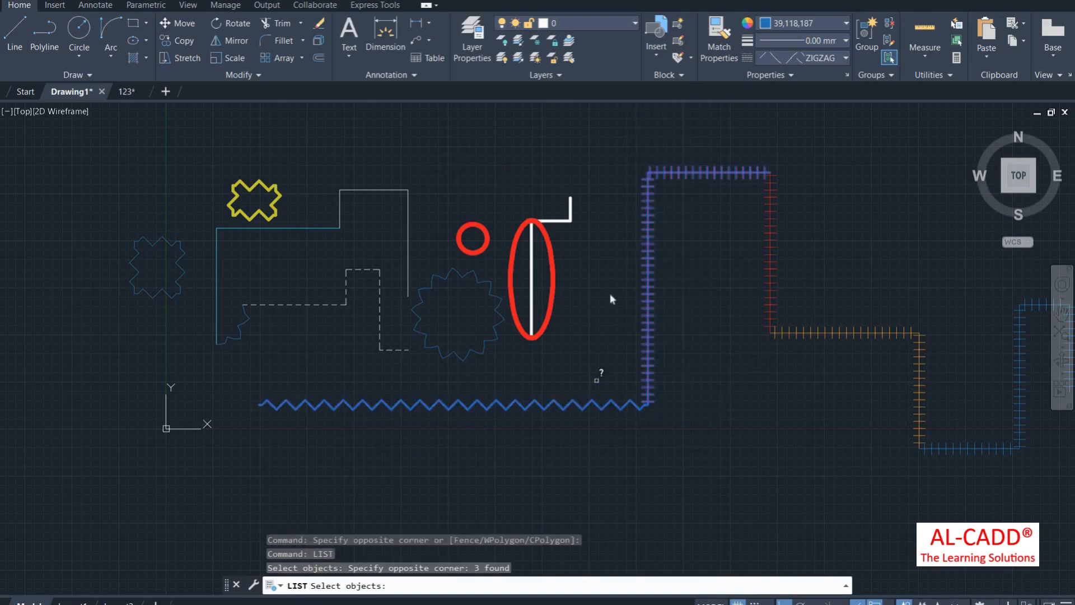
{"action": "key", "text": "Return"}
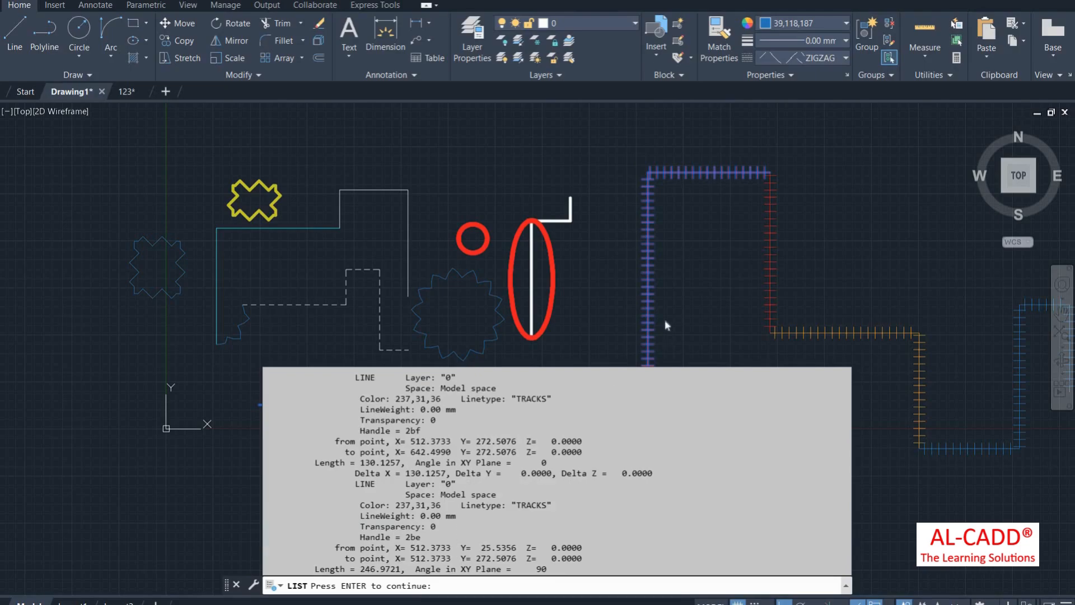
{"action": "left_click", "coordinate": [747, 74]}
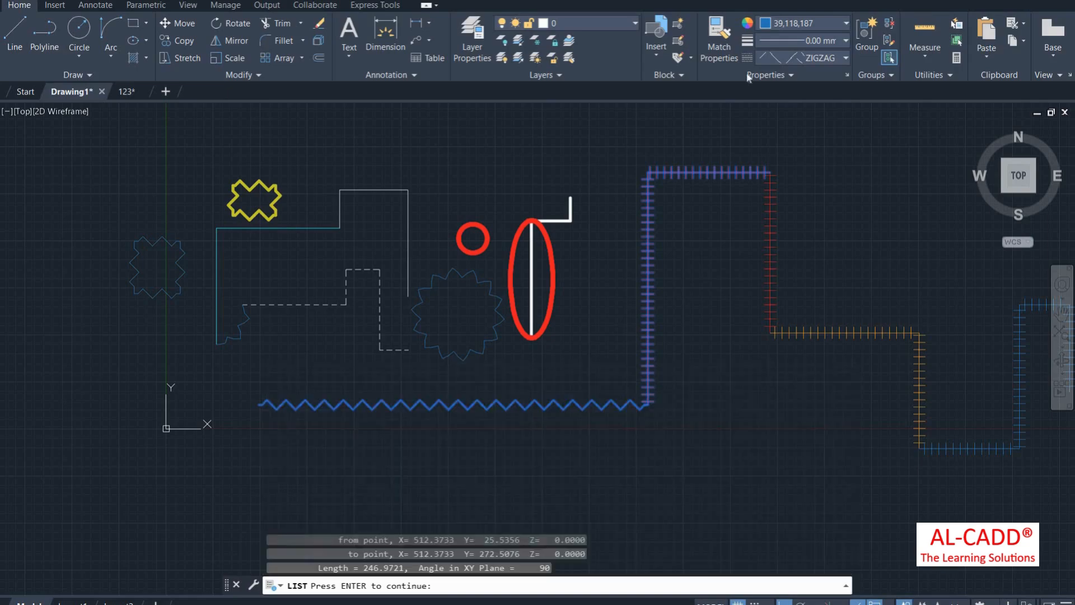
{"action": "left_click", "coordinate": [748, 75]}
{"action": "key", "text": "Escape"}
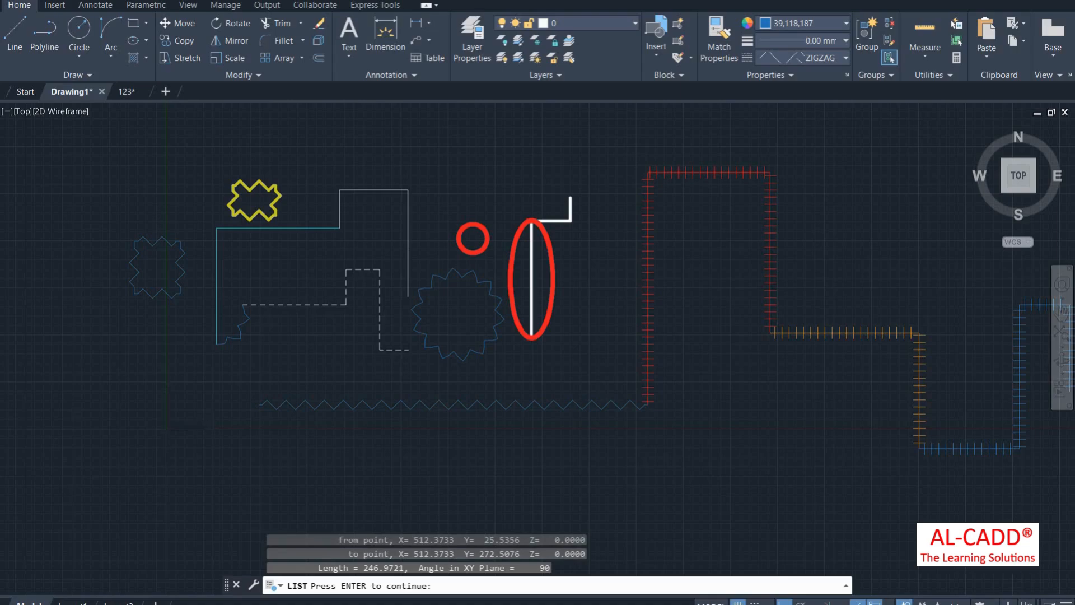
{"action": "scroll", "coordinate": [201, 418], "scroll_direction": "down", "scroll_amount": 6}
{"action": "scroll", "coordinate": [158, 498], "scroll_direction": "up", "scroll_amount": 6}
{"action": "scroll", "coordinate": [171, 420], "scroll_direction": "down", "scroll_amount": 4}
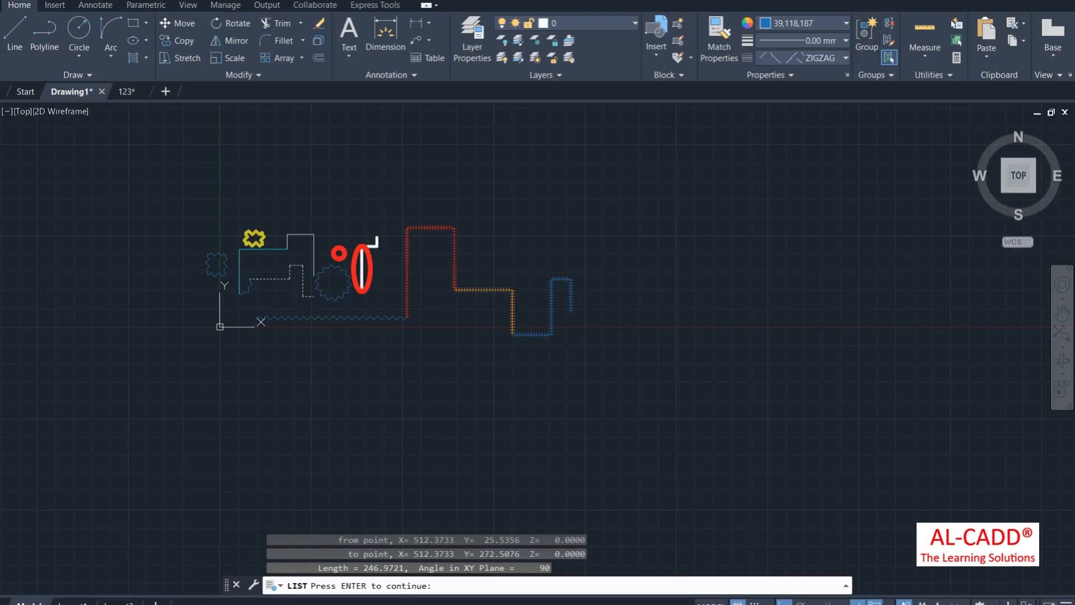
{"action": "scroll", "coordinate": [329, 319], "scroll_direction": "down", "scroll_amount": 2}
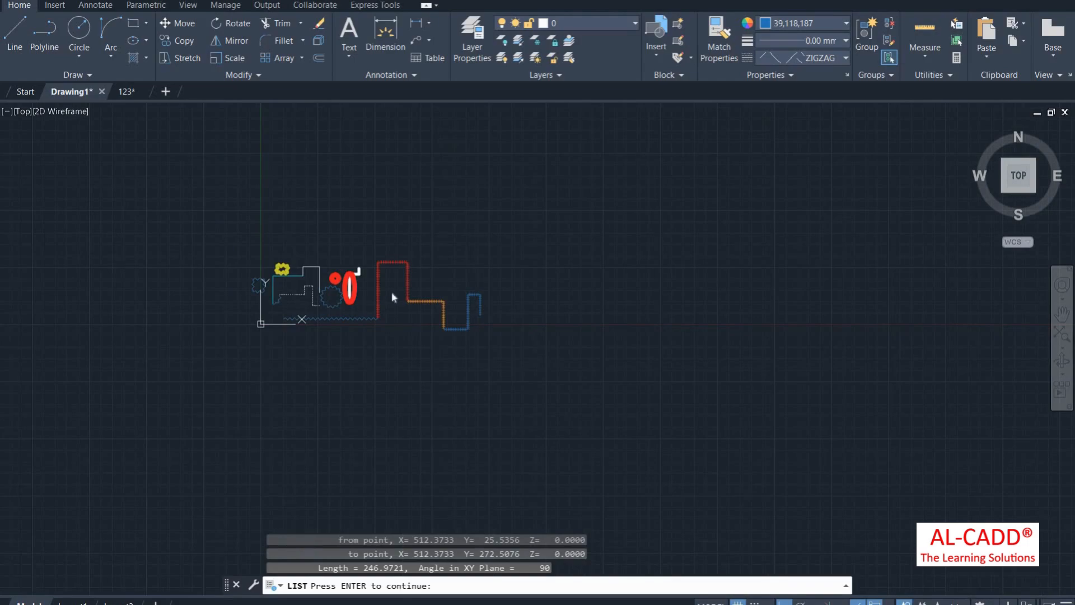
{"action": "key", "text": "Return"}
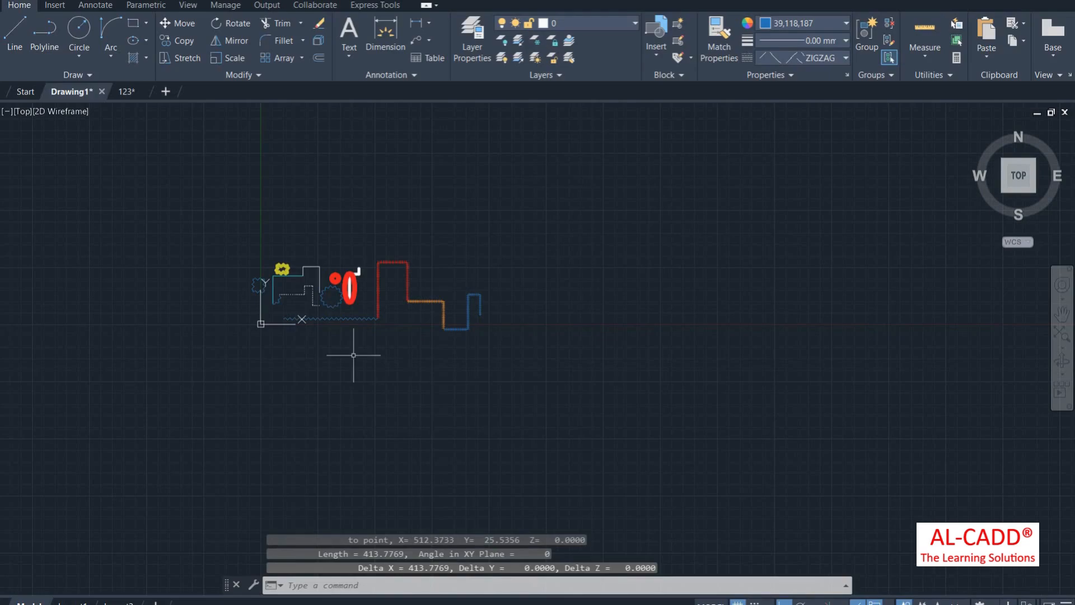
{"action": "scroll", "coordinate": [353, 355], "scroll_direction": "up", "scroll_amount": 6}
Step: Draw a rectangle below the drawing and change its linetype to ByLayer
{"action": "left_click", "coordinate": [133, 23]}
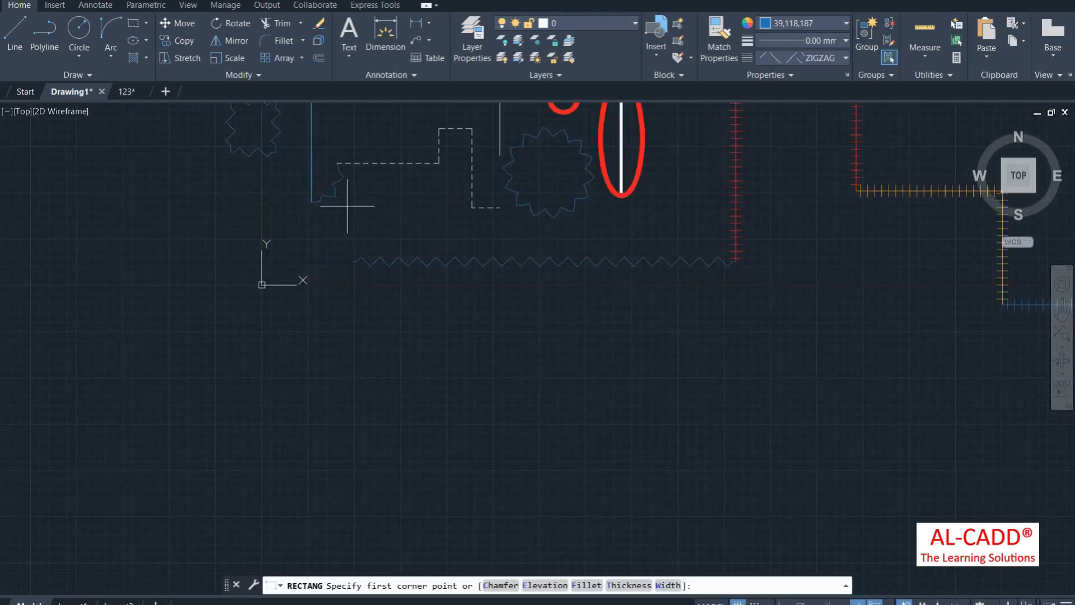
{"action": "left_click", "coordinate": [443, 332]}
{"action": "left_click", "coordinate": [598, 409]}
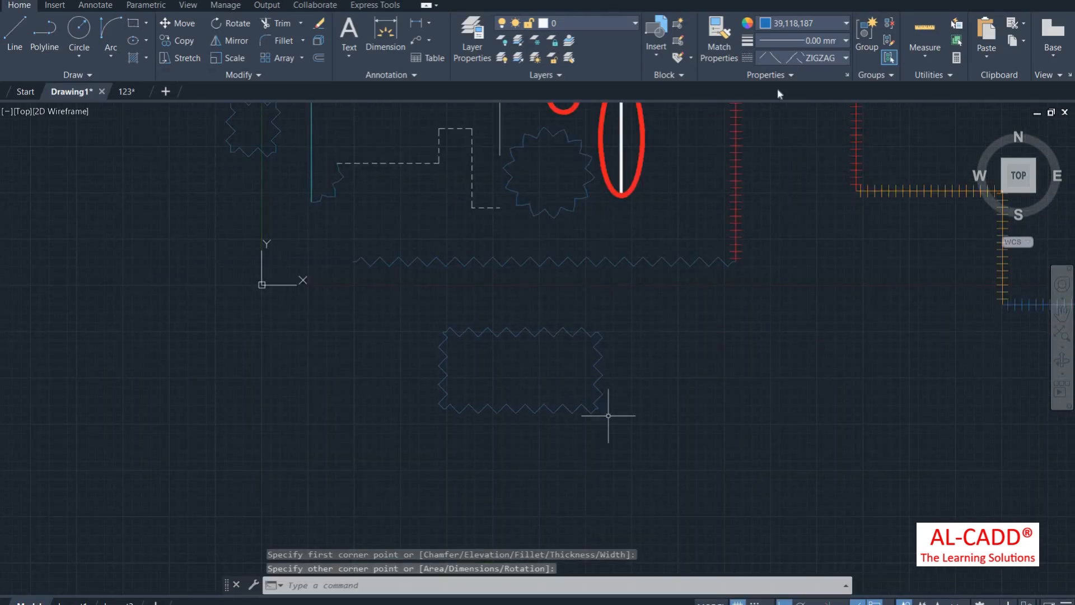
{"action": "left_click", "coordinate": [612, 413]}
{"action": "left_click", "coordinate": [618, 343]}
{"action": "left_click", "coordinate": [789, 58]}
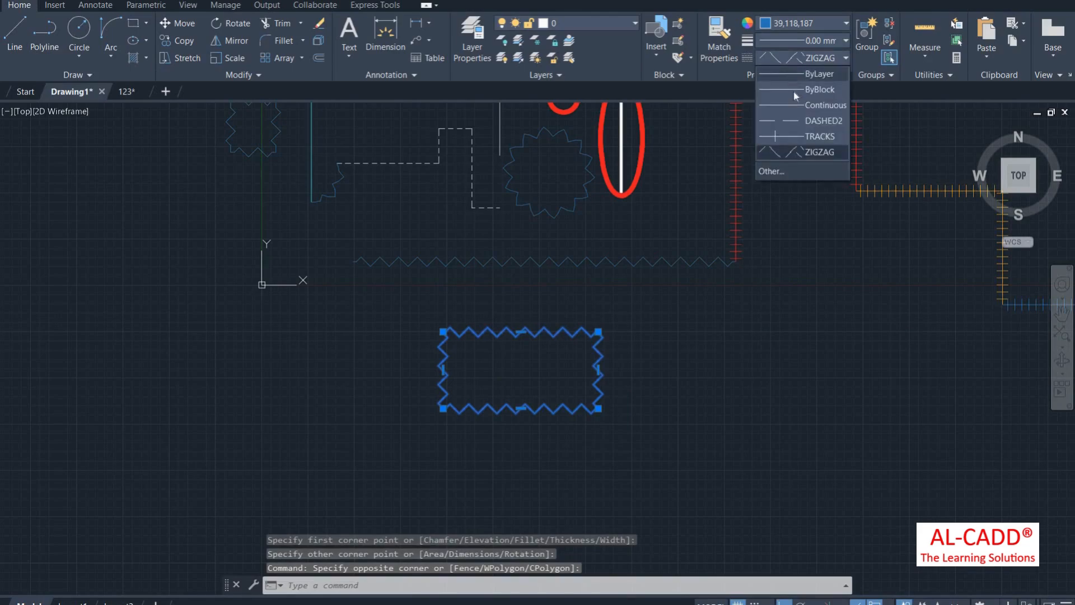
{"action": "left_click", "coordinate": [798, 74]}
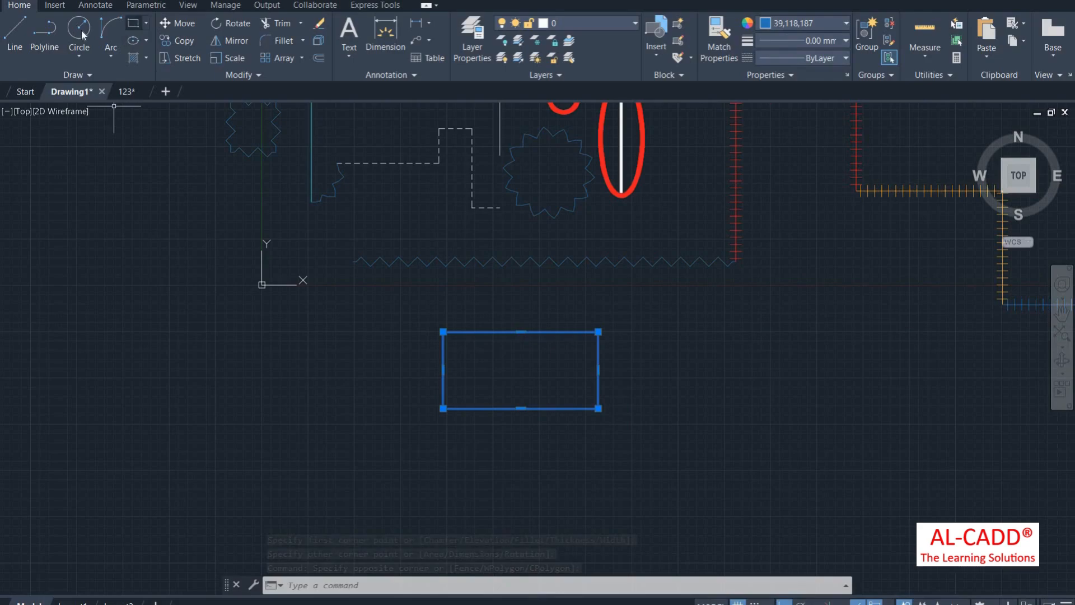
Step: Draw a small circle in the rectangle's top-left corner and set it to ByLayer
{"action": "scroll", "coordinate": [456, 364], "scroll_direction": "up", "scroll_amount": 2}
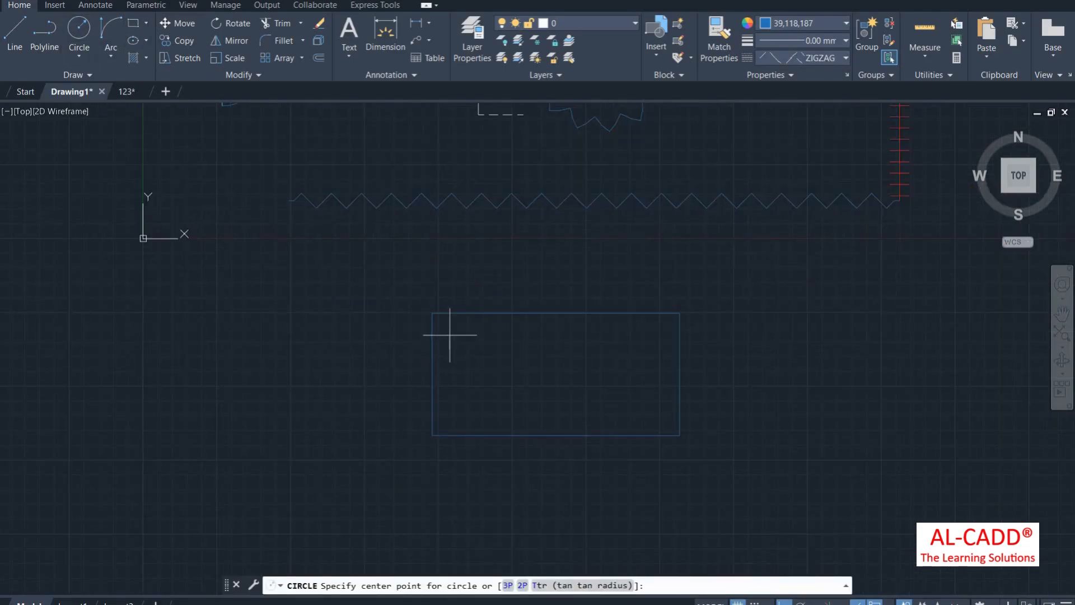
{"action": "left_click", "coordinate": [451, 331]}
{"action": "left_click", "coordinate": [451, 340]}
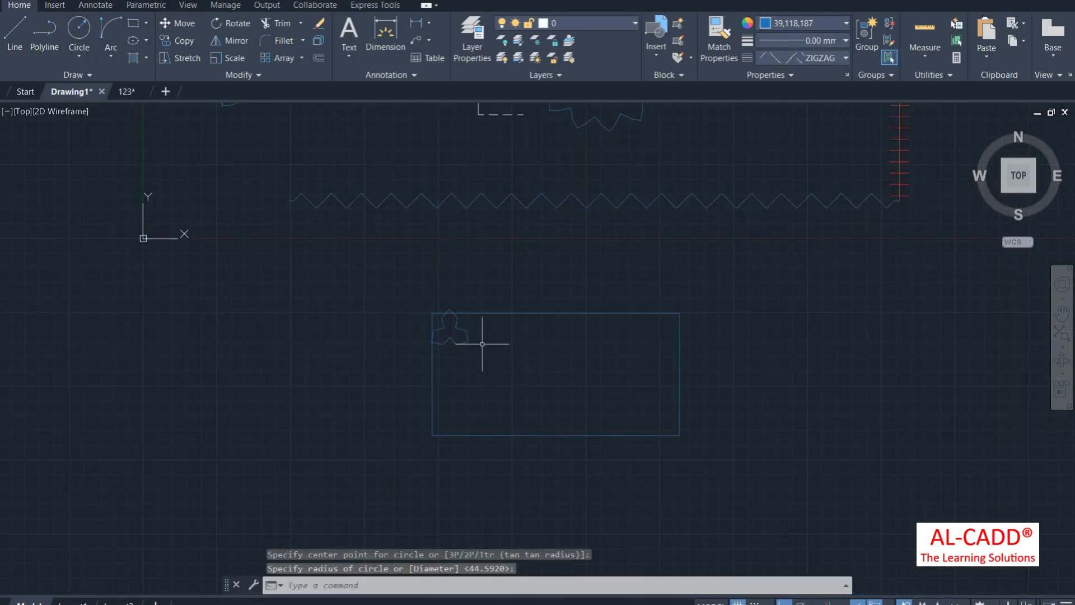
{"action": "left_click", "coordinate": [465, 337]}
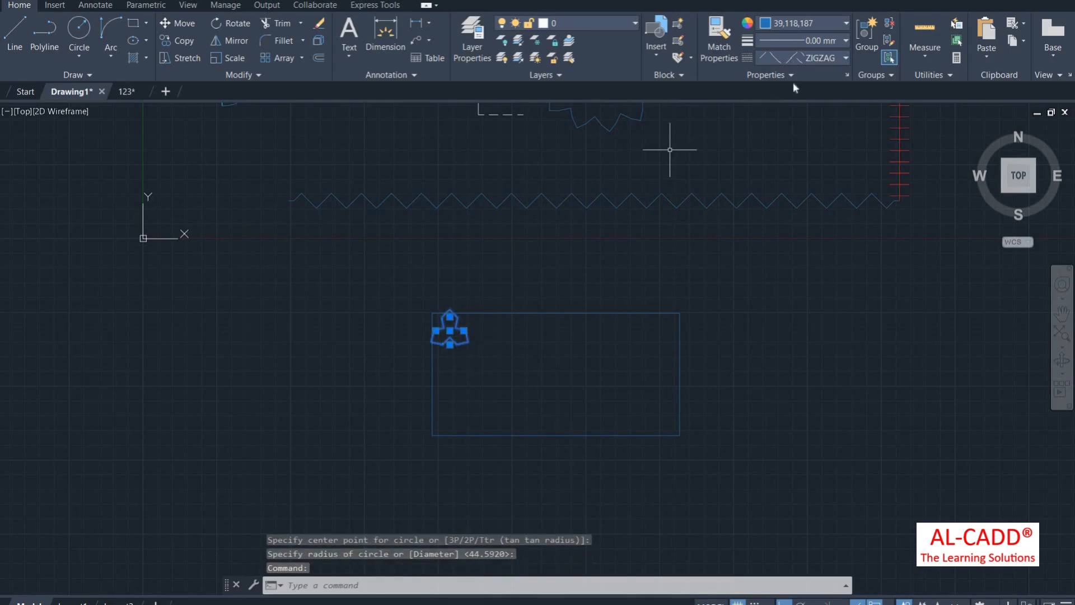
{"action": "left_click", "coordinate": [791, 59]}
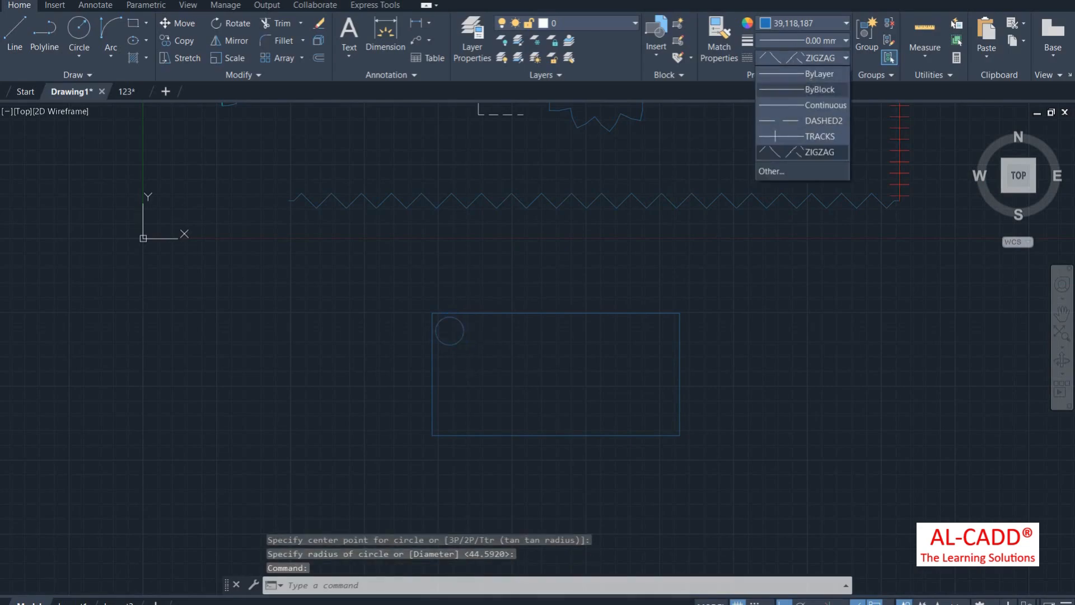
{"action": "left_click", "coordinate": [815, 73]}
Step: Copy the circle into the top-right, bottom-left and bottom-right corners
{"action": "left_click", "coordinate": [180, 40]}
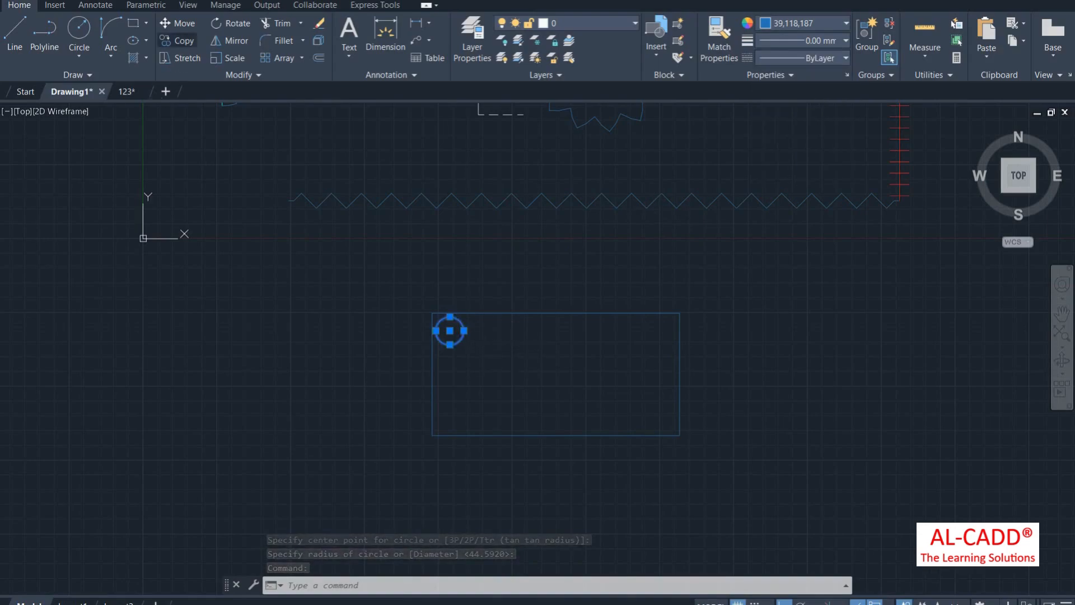
{"action": "left_click", "coordinate": [449, 331]}
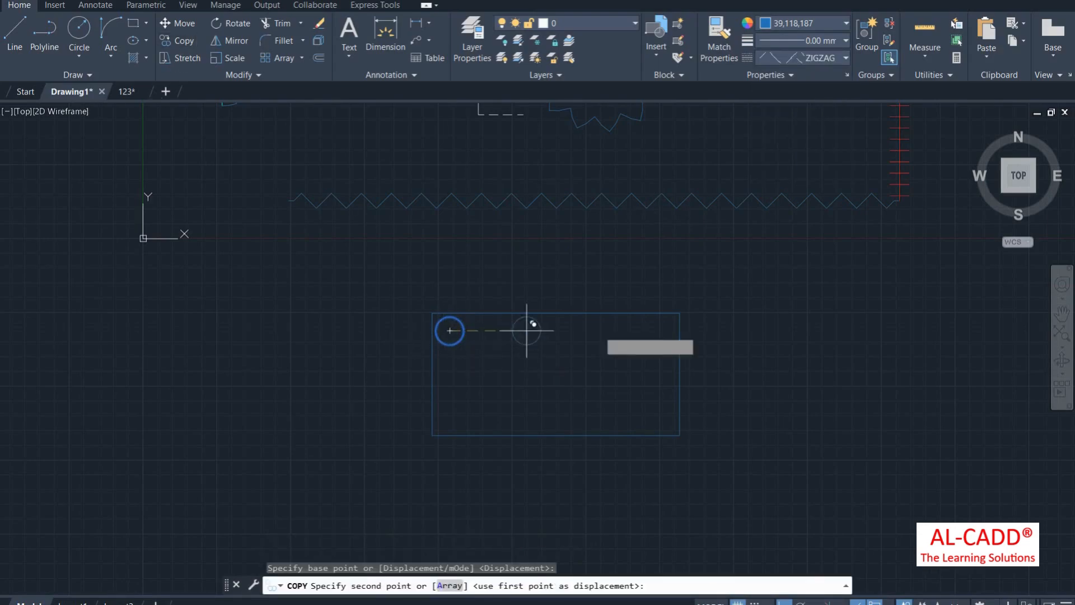
{"action": "left_click", "coordinate": [660, 331]}
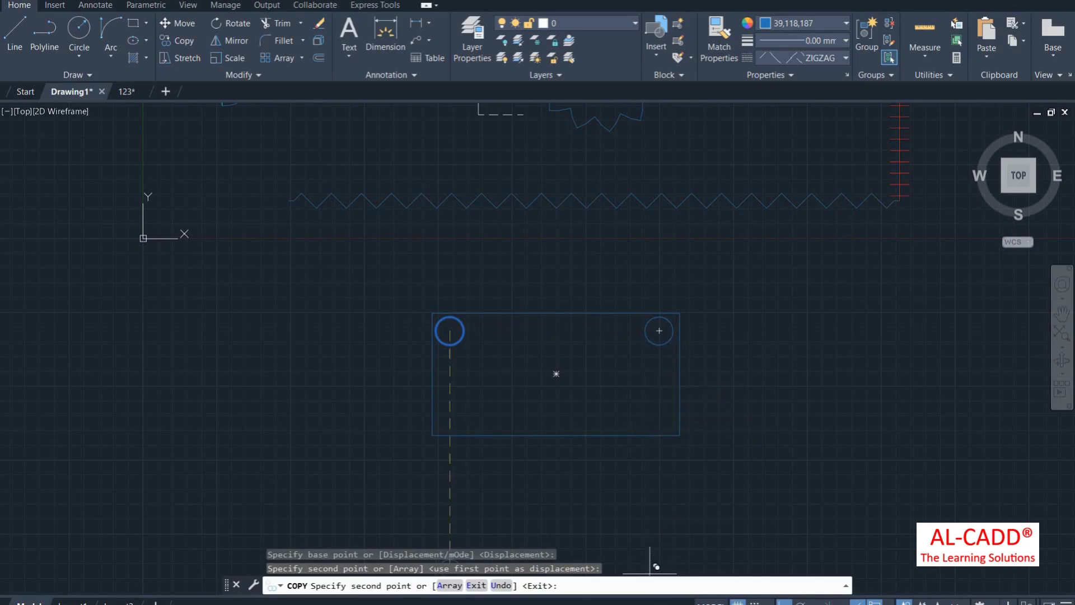
{"action": "left_click", "coordinate": [449, 414]}
{"action": "left_click", "coordinate": [660, 415]}
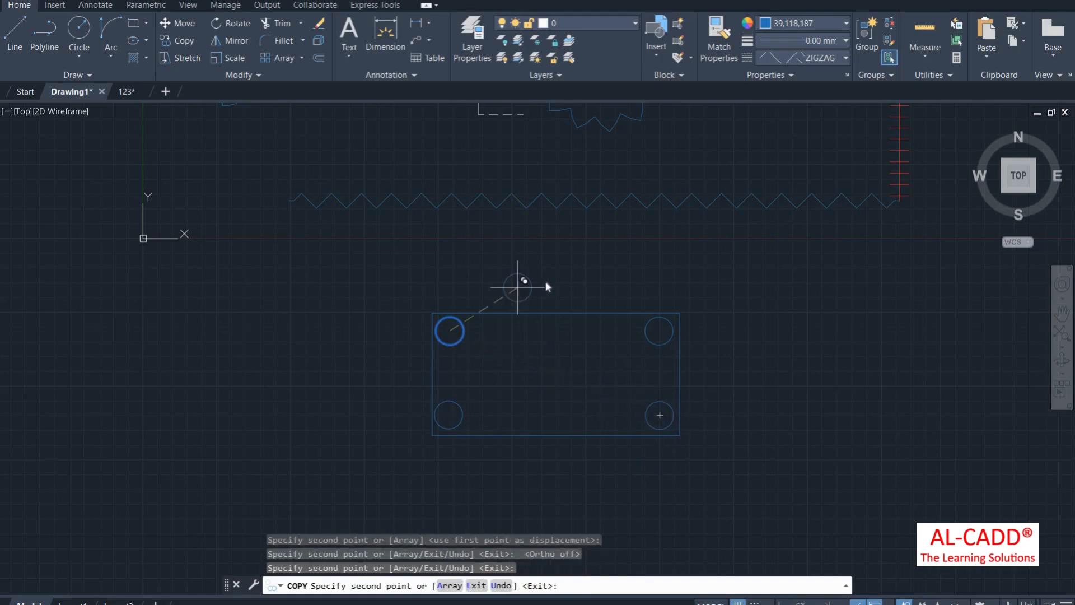
{"action": "right_click", "coordinate": [516, 273]}
{"action": "left_click", "coordinate": [550, 282]}
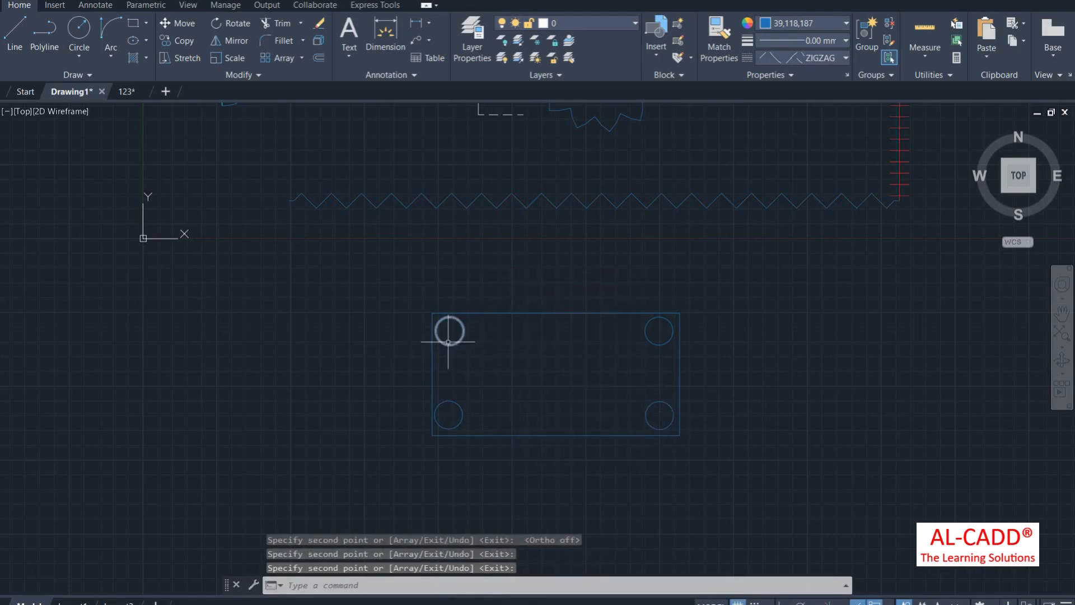
{"action": "scroll", "coordinate": [380, 362], "scroll_direction": "down", "scroll_amount": 2}
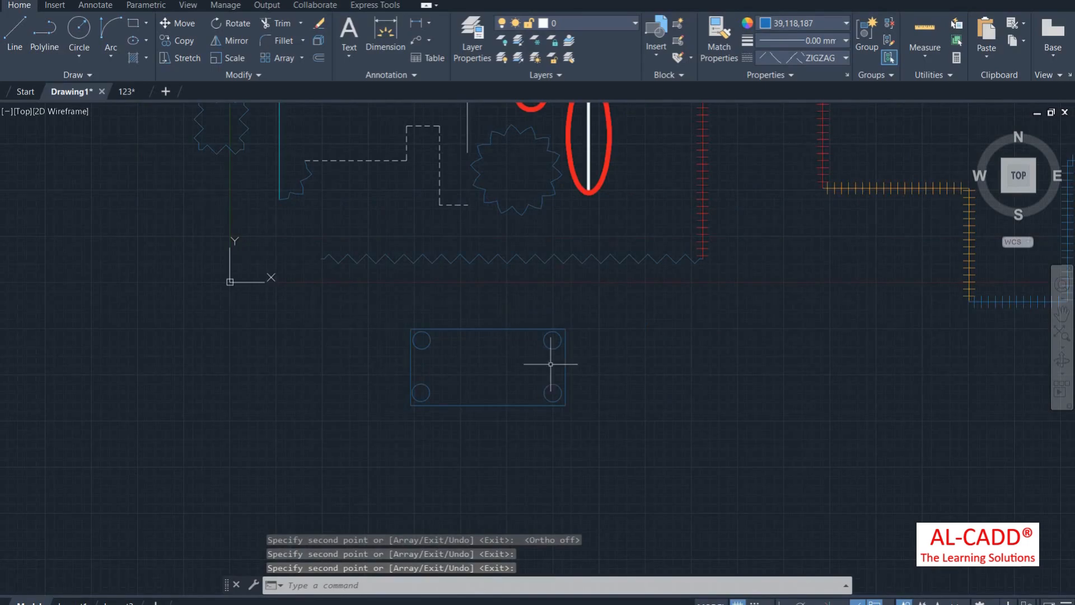
Step: Group the rectangle and four circles, then move the group to the right
{"action": "left_click", "coordinate": [387, 312]}
{"action": "left_click", "coordinate": [603, 450]}
{"action": "left_click", "coordinate": [868, 31]}
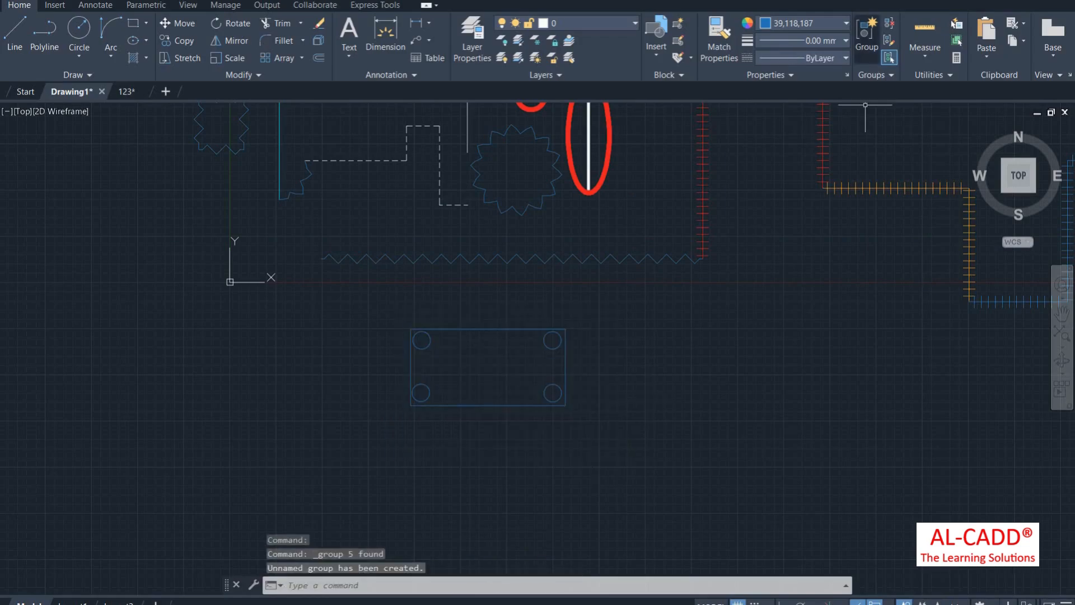
{"action": "left_click", "coordinate": [483, 327]}
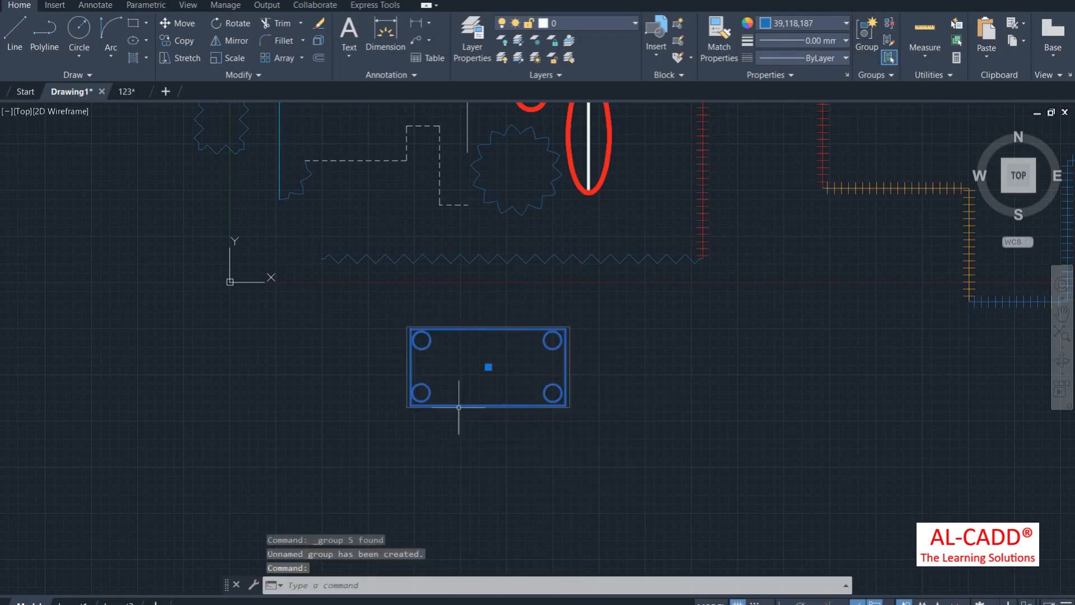
{"action": "left_click", "coordinate": [488, 367]}
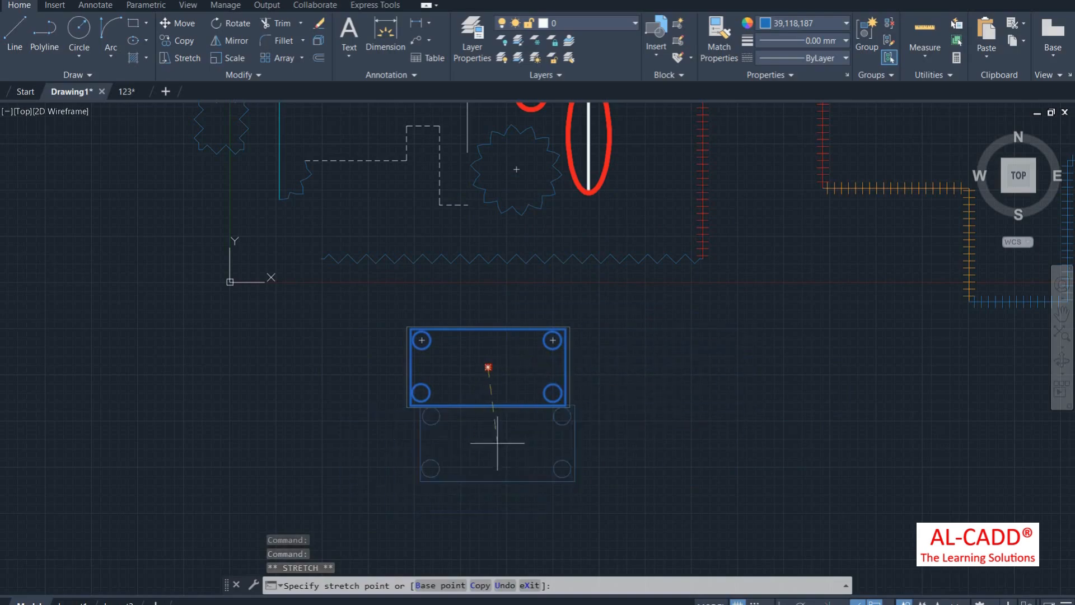
{"action": "left_click", "coordinate": [754, 345]}
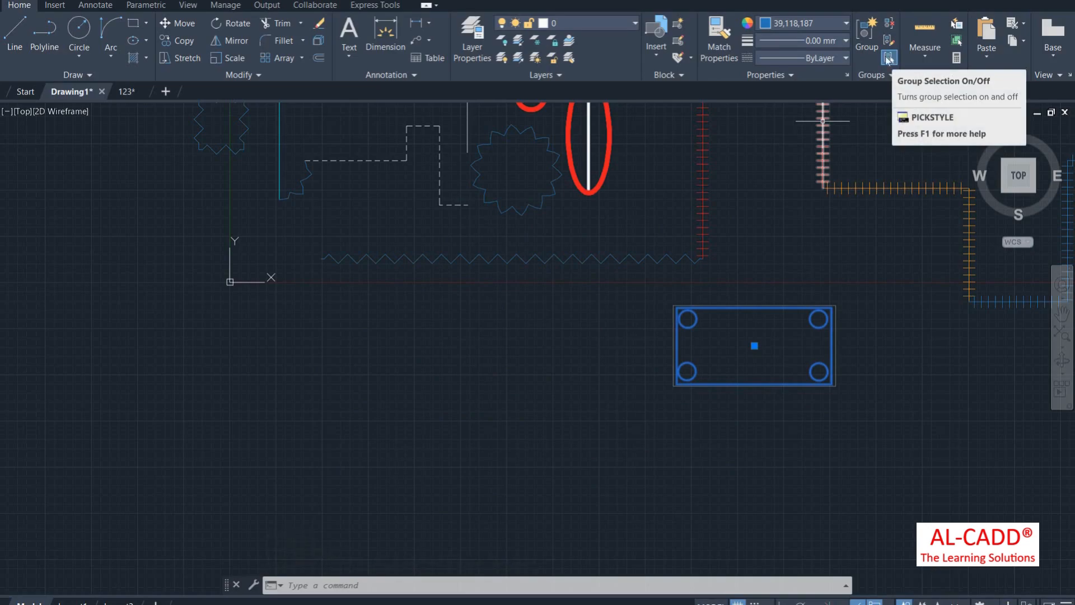
Step: Turn group selection off, retry GROUP without a duplicate, then turn group selection back on
{"action": "key", "text": "ctrl+shift+a"}
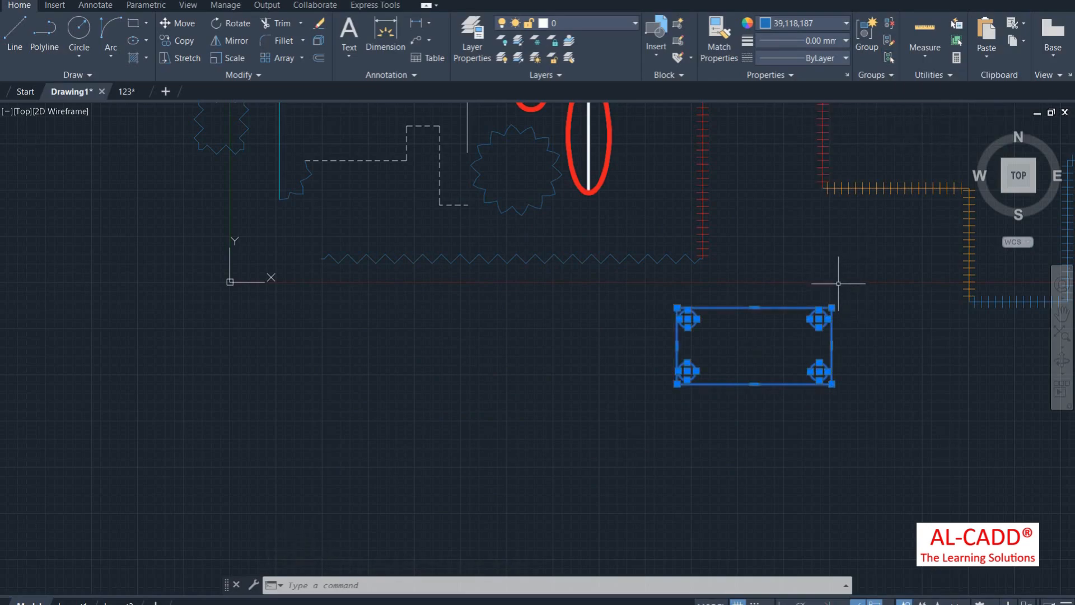
{"action": "type", "text": "g"}
{"action": "key", "text": "Return"}
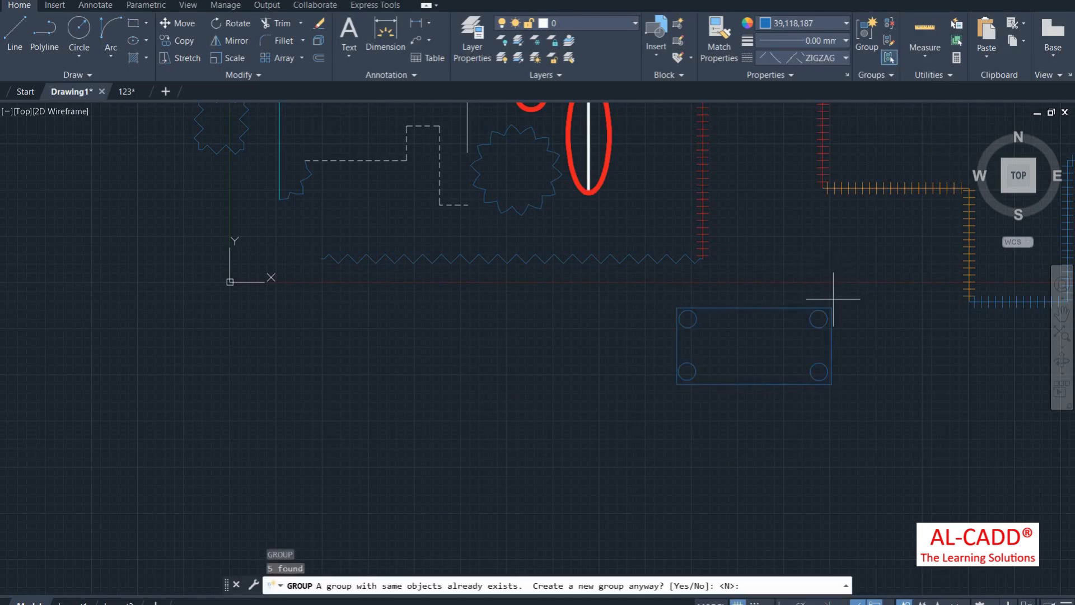
{"action": "key", "text": "Return"}
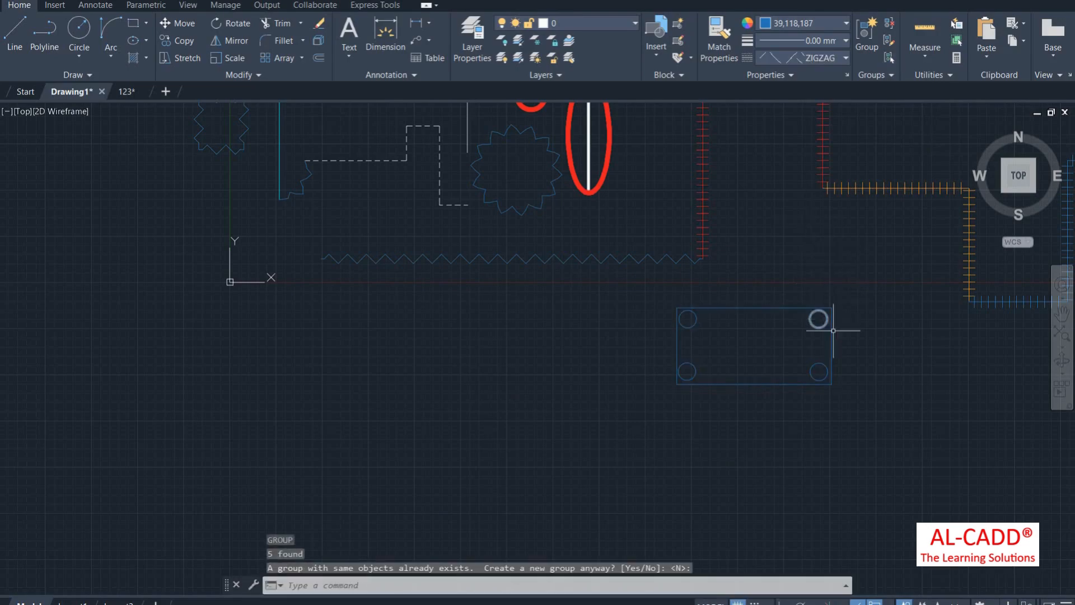
{"action": "scroll", "coordinate": [658, 364], "scroll_direction": "down", "scroll_amount": 2}
{"action": "scroll", "coordinate": [714, 392], "scroll_direction": "up", "scroll_amount": 4}
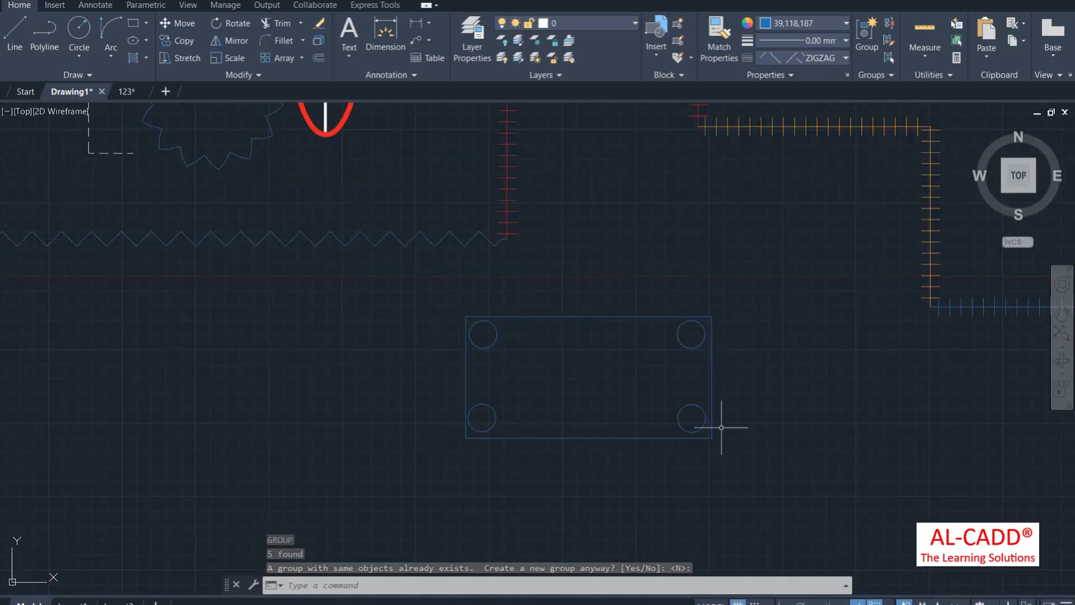
{"action": "left_click", "coordinate": [889, 57]}
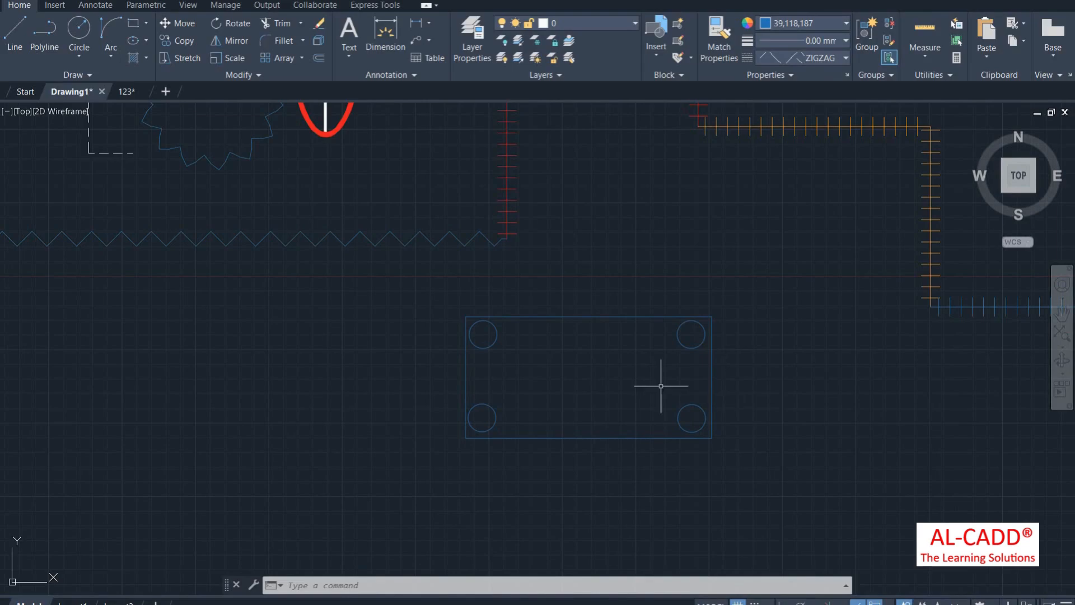
Step: Select the whole group through one circle and rerun GROUP on it
{"action": "left_click", "coordinate": [697, 337]}
{"action": "left_click", "coordinate": [662, 384]}
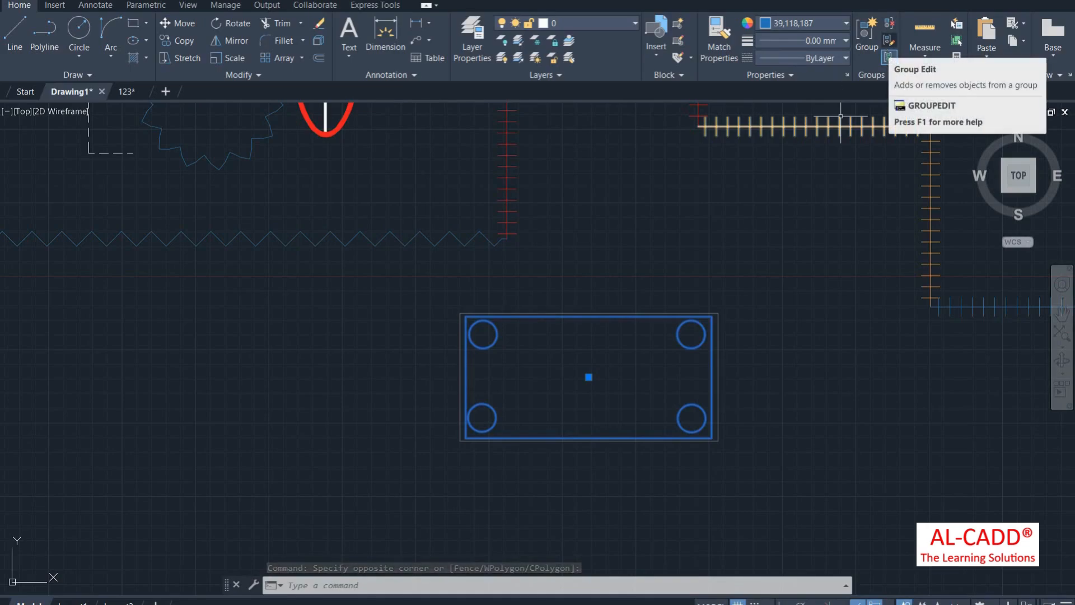
{"action": "scroll", "coordinate": [648, 240], "scroll_direction": "down", "scroll_amount": 2}
{"action": "type", "text": "g"}
{"action": "key", "text": "Return"}
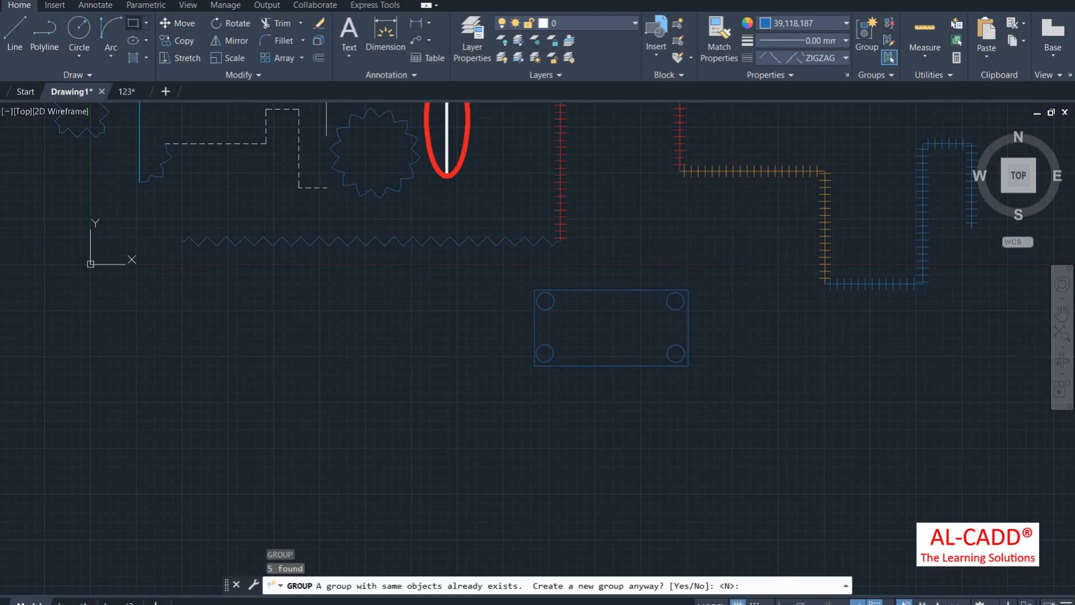
{"action": "left_click", "coordinate": [133, 23]}
Step: Draw a small rectangle below the plate and give it the ByBlock linetype
{"action": "left_click", "coordinate": [582, 385]}
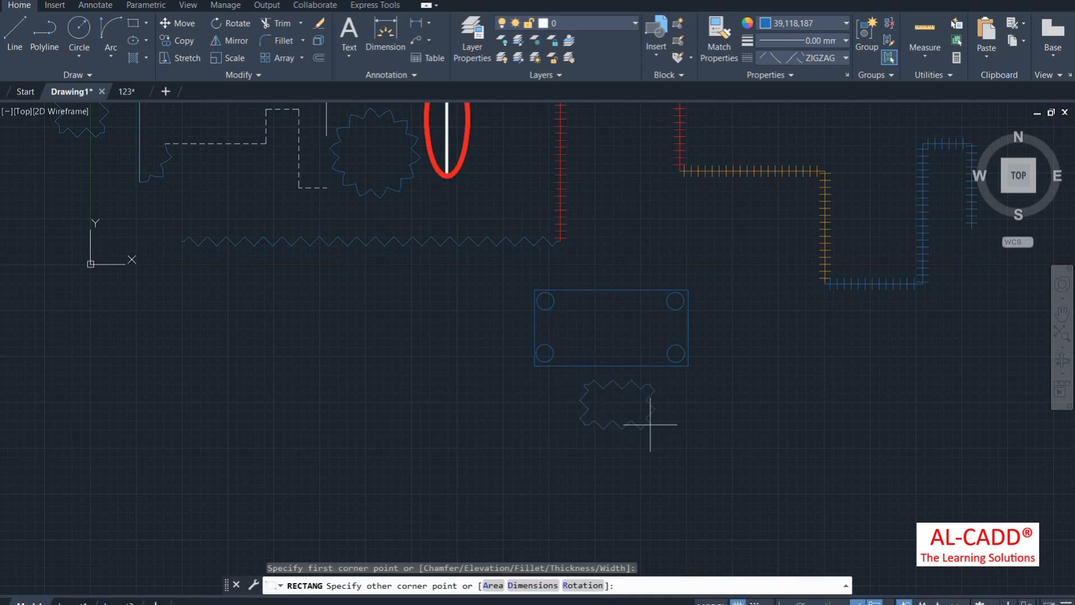
{"action": "left_click", "coordinate": [653, 430]}
{"action": "left_click", "coordinate": [669, 449]}
{"action": "left_click", "coordinate": [614, 404]}
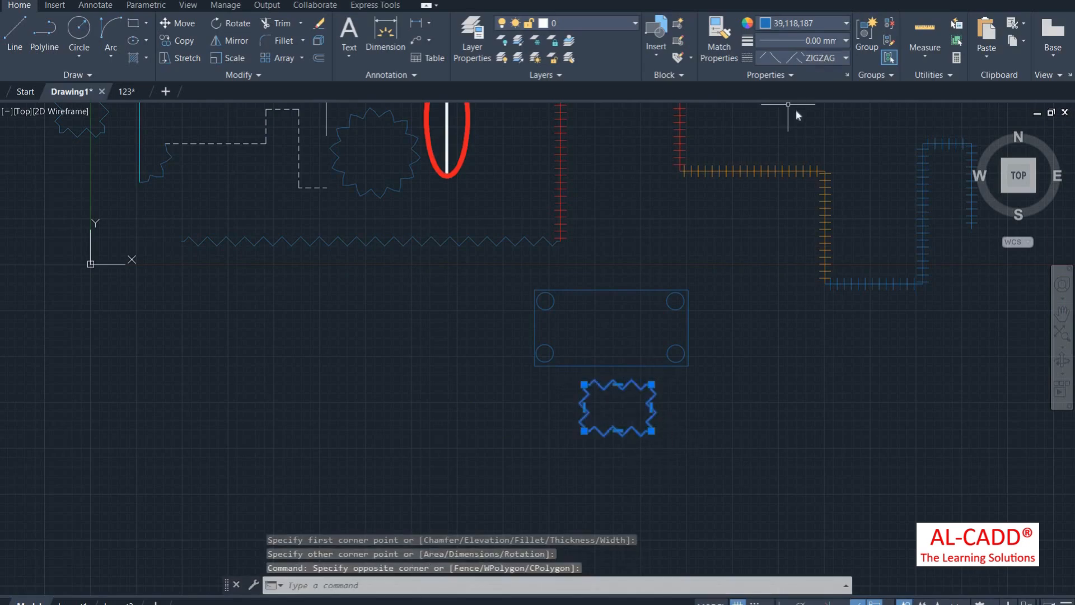
{"action": "left_click", "coordinate": [807, 58]}
{"action": "left_click", "coordinate": [820, 89]}
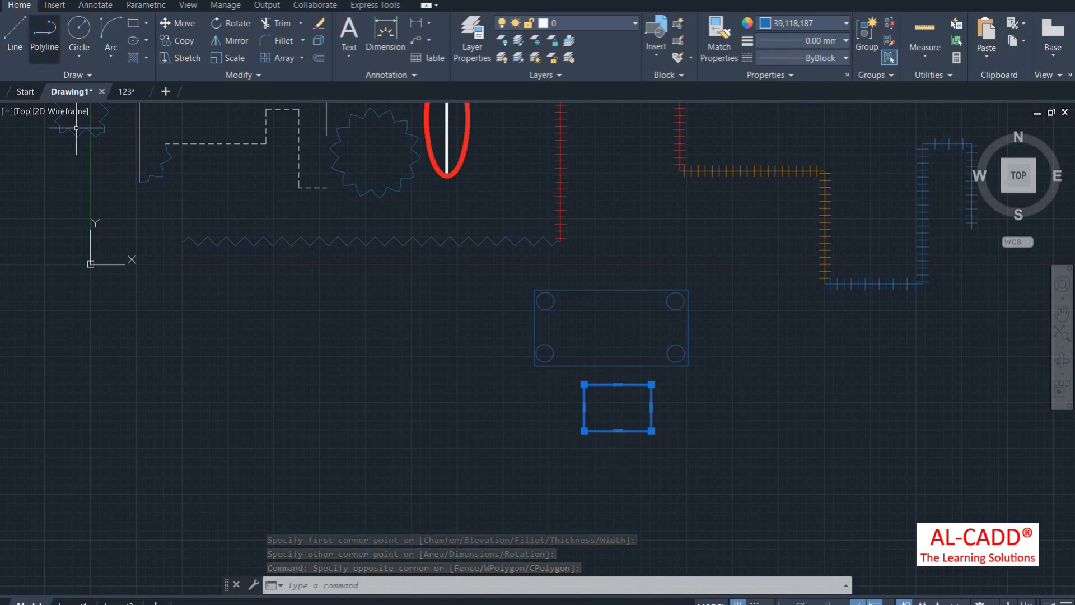
Step: Draw a slanted line down-left from the rectangle's corner and set it to ByLayer
{"action": "left_click", "coordinate": [15, 34]}
{"action": "left_click", "coordinate": [595, 431]}
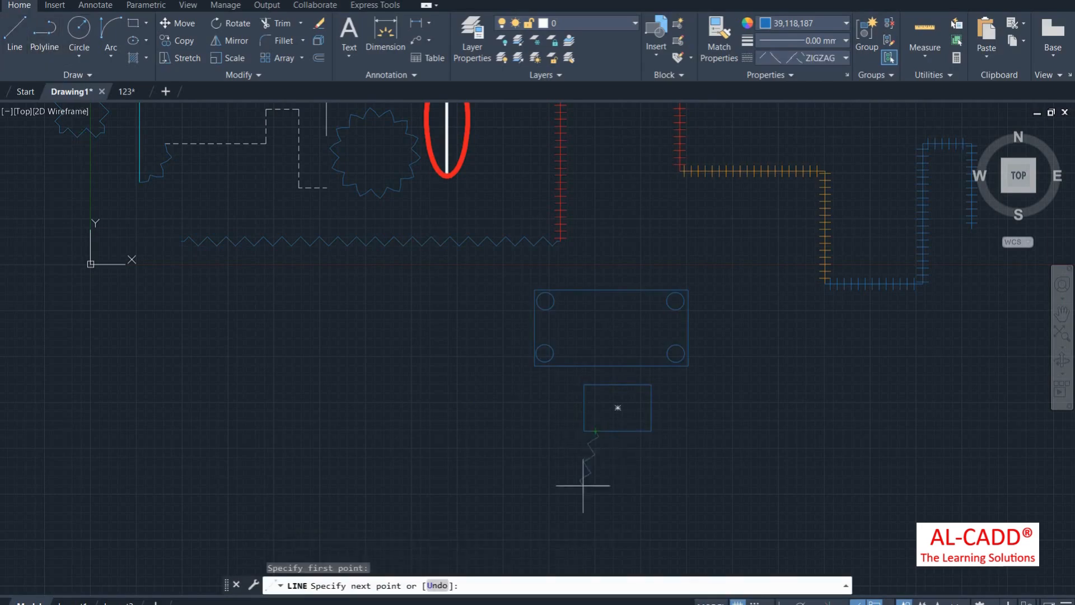
{"action": "left_click", "coordinate": [579, 482]}
{"action": "right_click", "coordinate": [636, 404]}
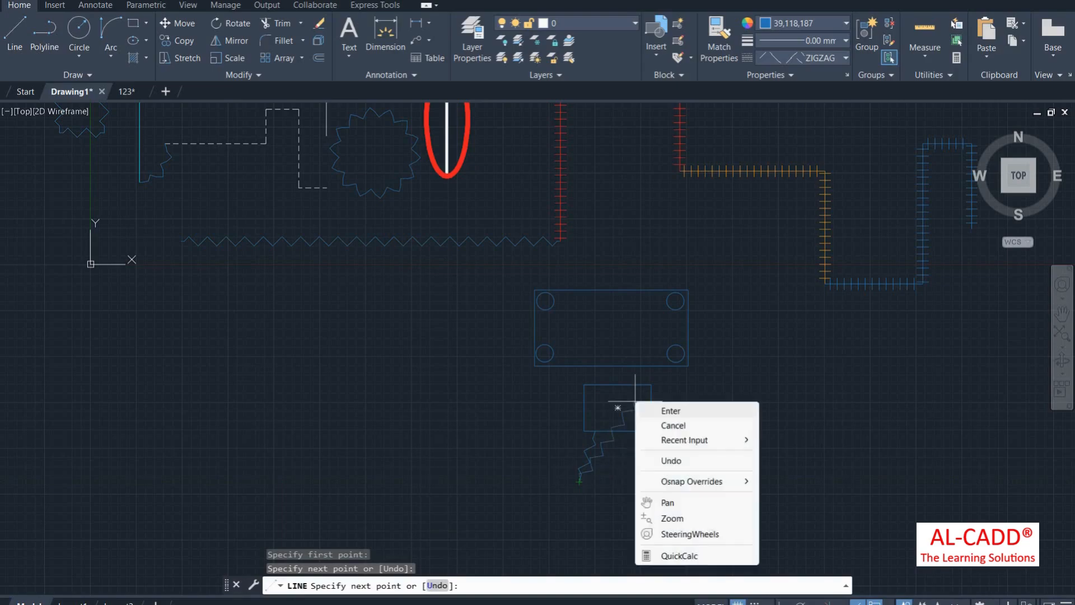
{"action": "left_click", "coordinate": [661, 428]}
{"action": "left_click", "coordinate": [557, 464]}
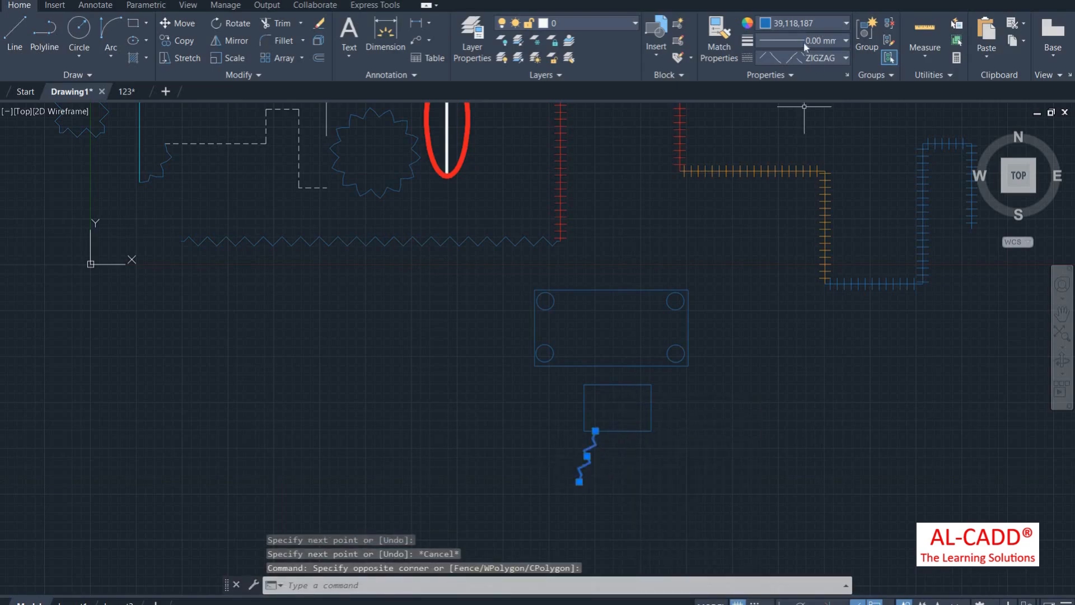
{"action": "left_click", "coordinate": [805, 43]}
{"action": "left_click", "coordinate": [804, 57]}
{"action": "left_click", "coordinate": [803, 60]}
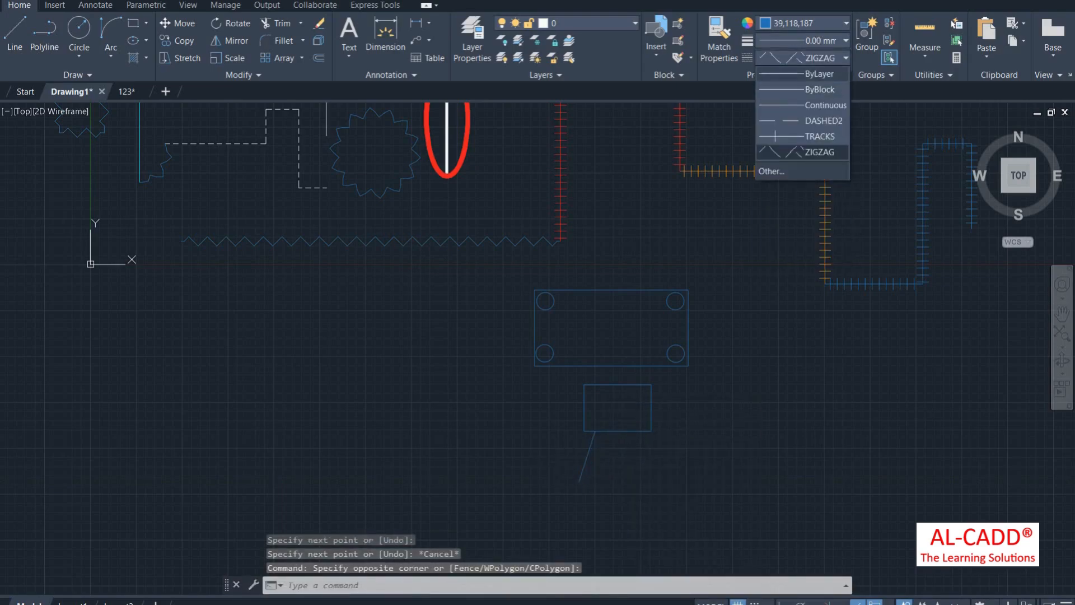
{"action": "left_click", "coordinate": [817, 74]}
Step: Mirror the leg about a vertical line through the rectangle's bottom midpoint, keeping the original
{"action": "type", "text": "mi"}
{"action": "key", "text": "Return"}
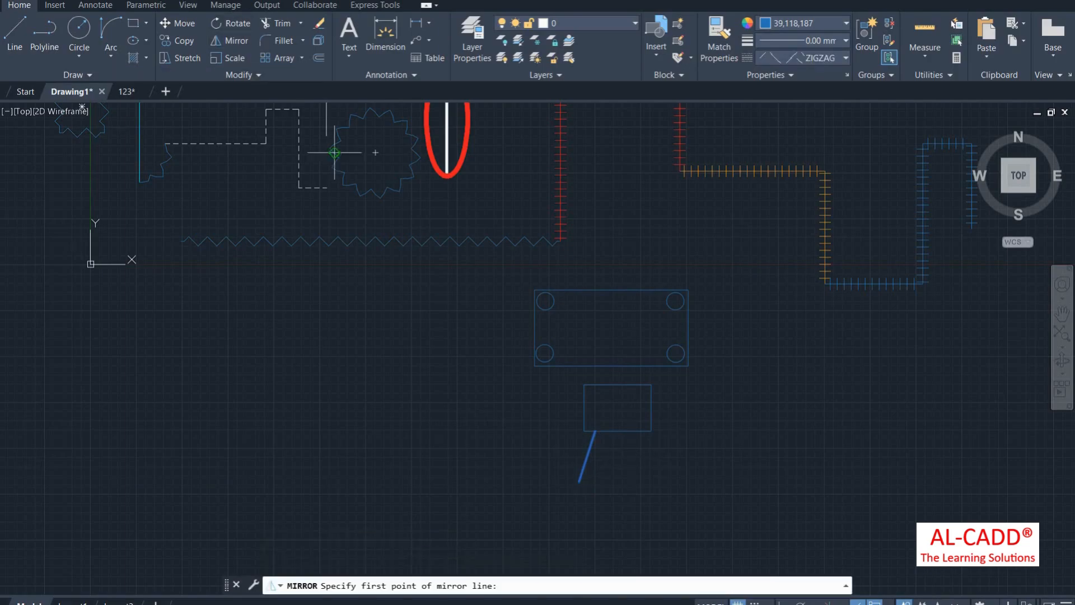
{"action": "left_click", "coordinate": [618, 431]}
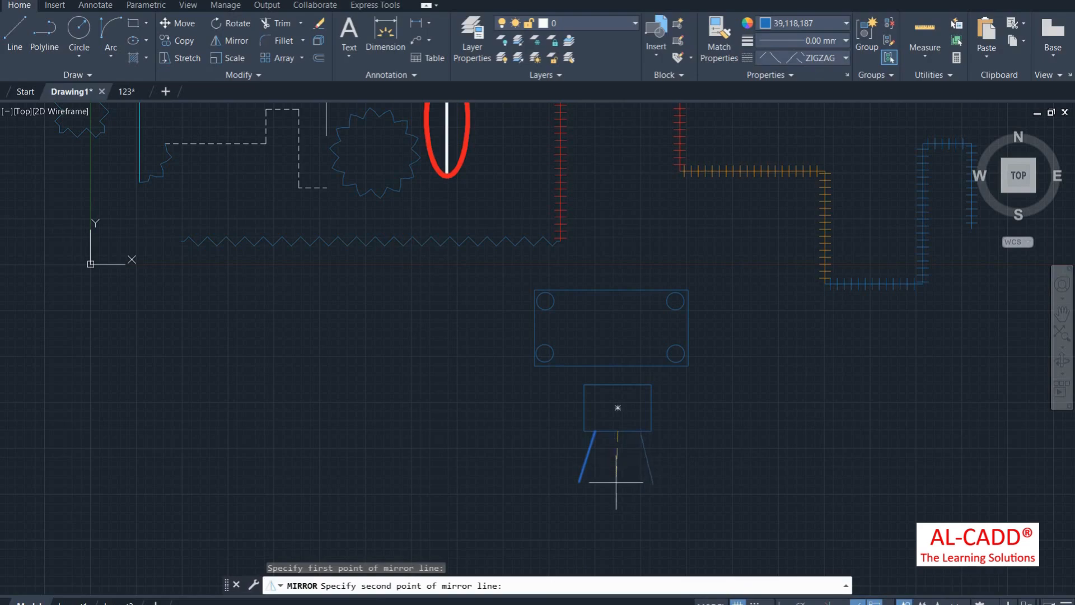
{"action": "key", "text": "F8"}
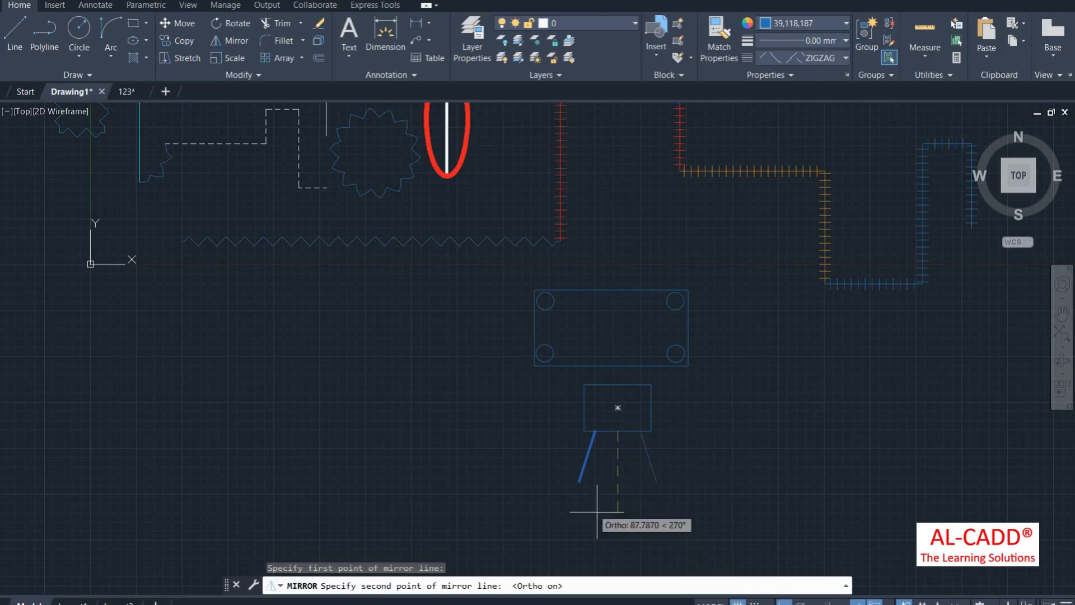
{"action": "left_click", "coordinate": [620, 497]}
{"action": "right_click", "coordinate": [608, 232]}
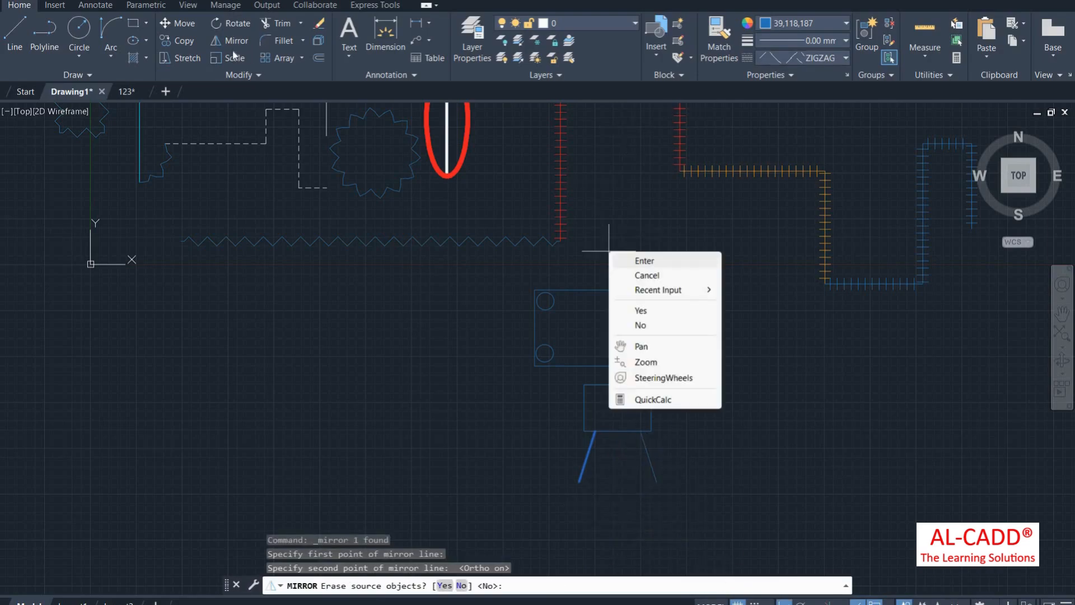
{"action": "left_click", "coordinate": [633, 240]}
Step: Blend the two legs with a curve, then delete the zigzag result
{"action": "left_click", "coordinate": [303, 41]}
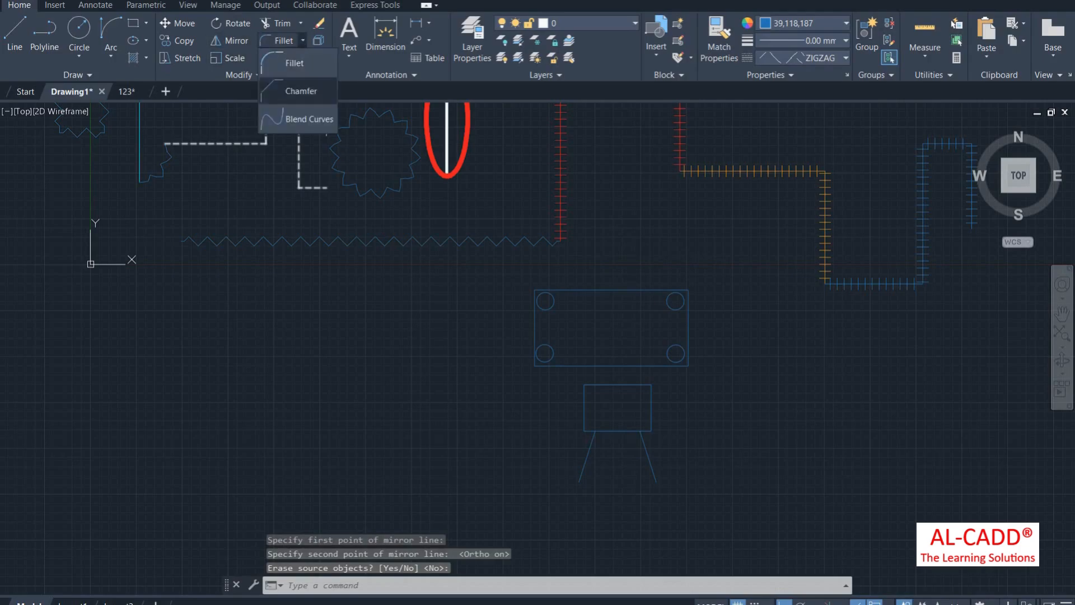
{"action": "left_click", "coordinate": [294, 117]}
{"action": "left_click", "coordinate": [587, 456]}
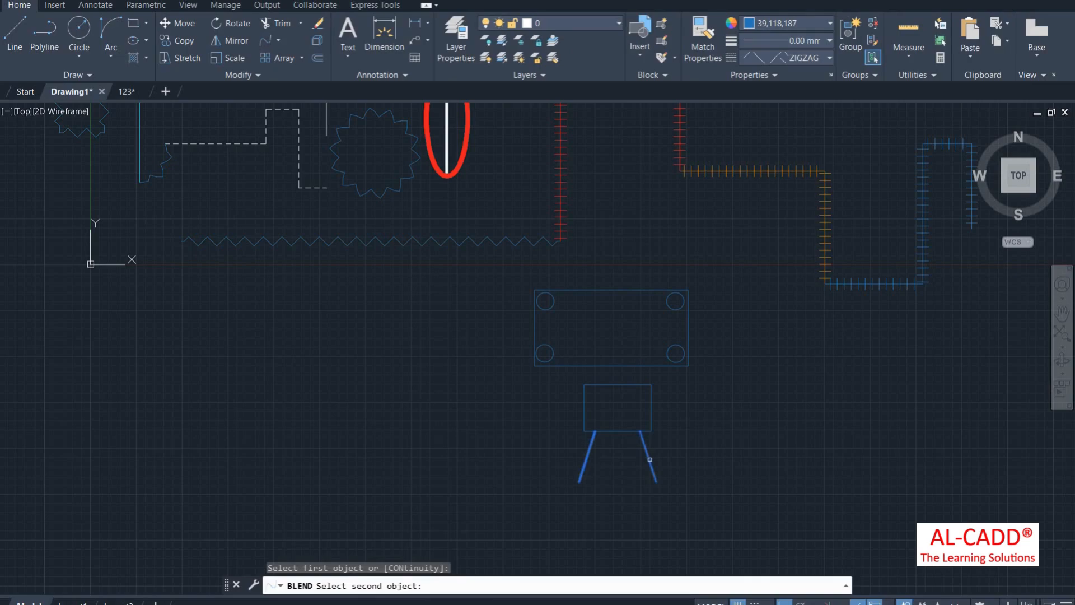
{"action": "left_click", "coordinate": [649, 459]}
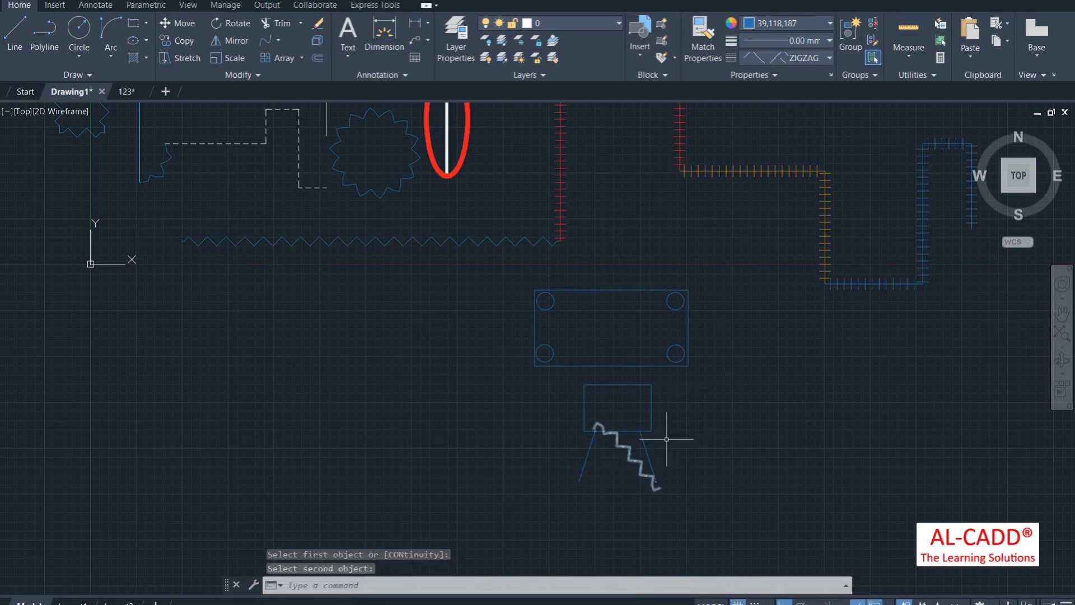
{"action": "left_click", "coordinate": [637, 460]}
{"action": "left_click", "coordinate": [784, 58]}
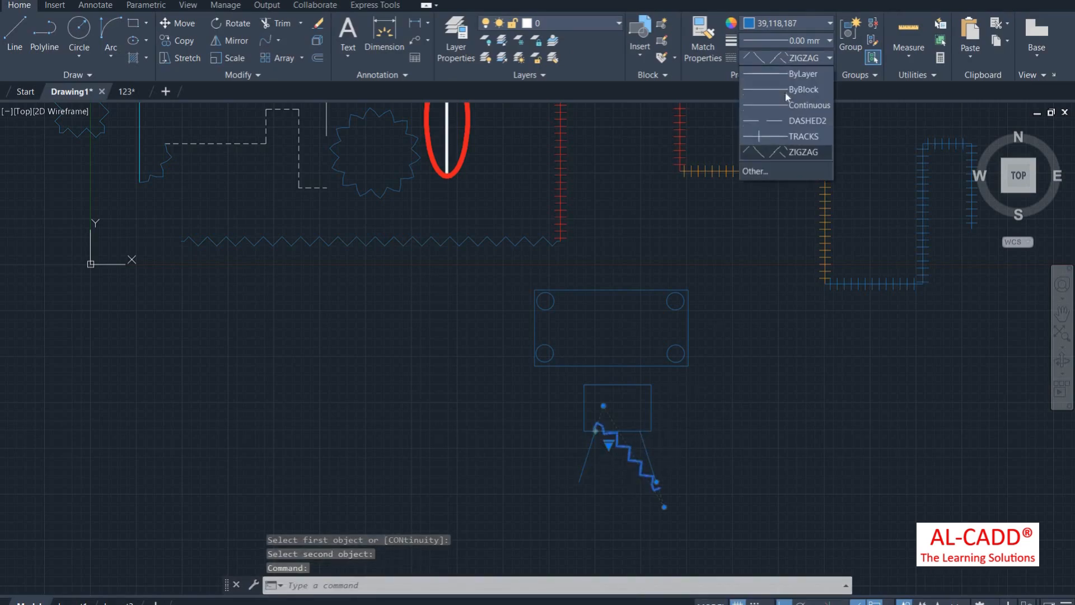
{"action": "left_click", "coordinate": [804, 89]}
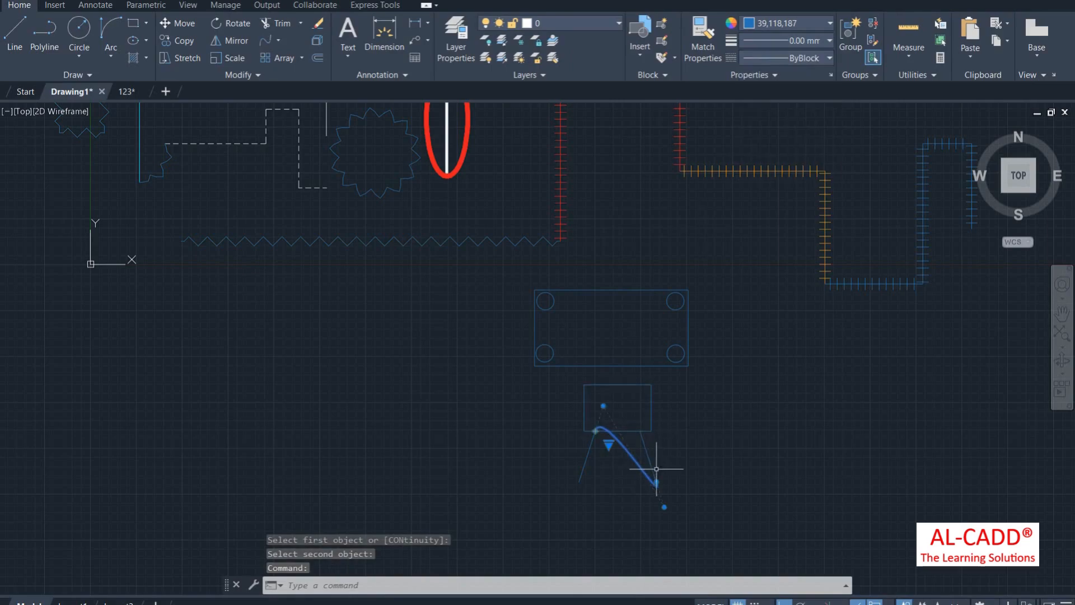
{"action": "key", "text": "Delete"}
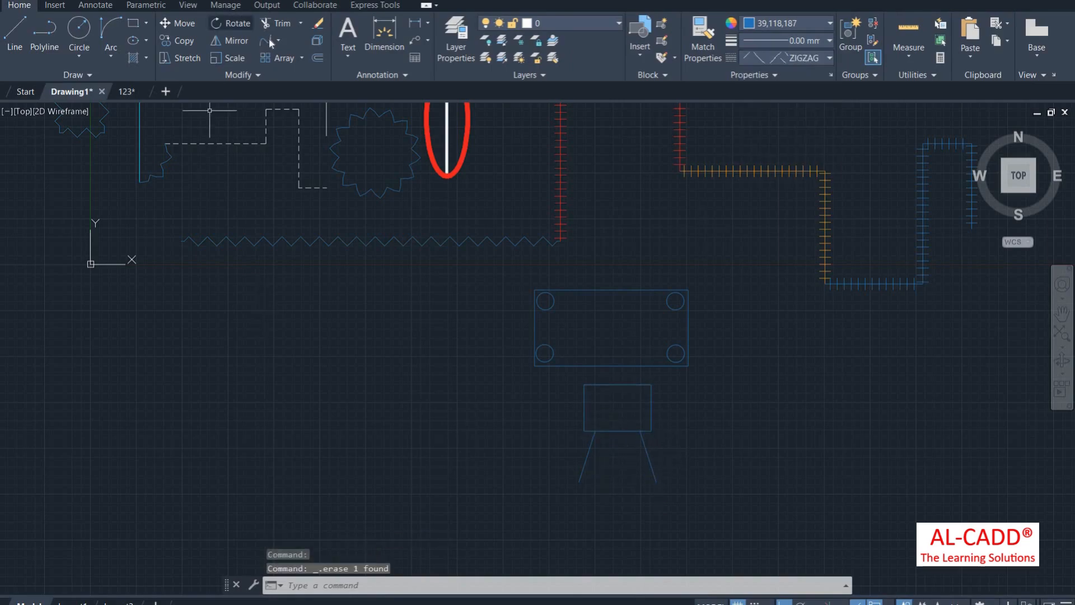
Step: Set the current linetype to ByLayer and blend the two legs again
{"action": "left_click", "coordinate": [266, 41]}
{"action": "left_click", "coordinate": [797, 58]}
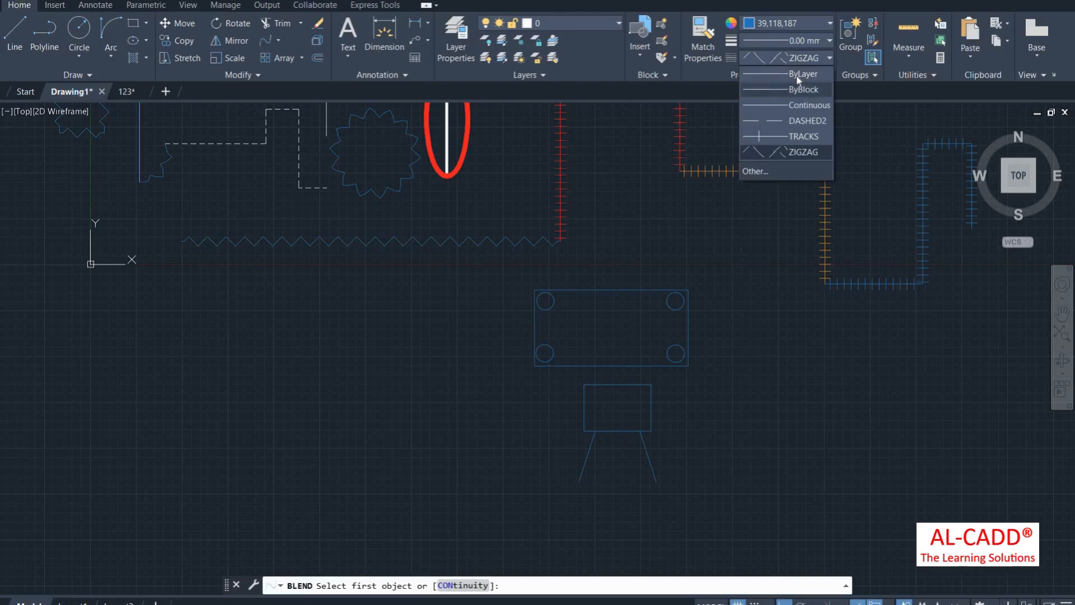
{"action": "left_click", "coordinate": [803, 73]}
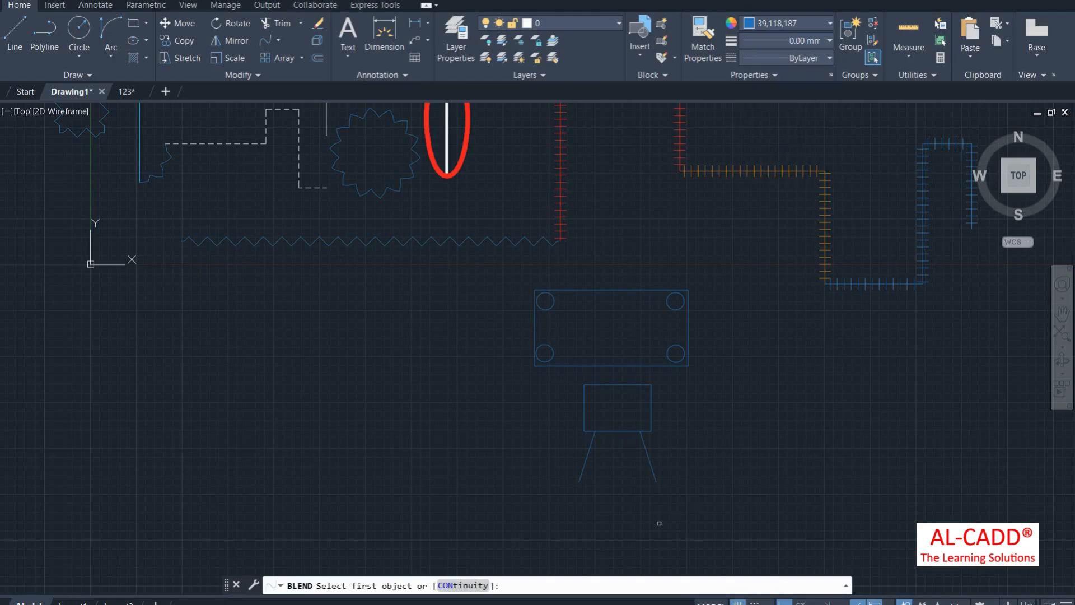
{"action": "left_click", "coordinate": [587, 463]}
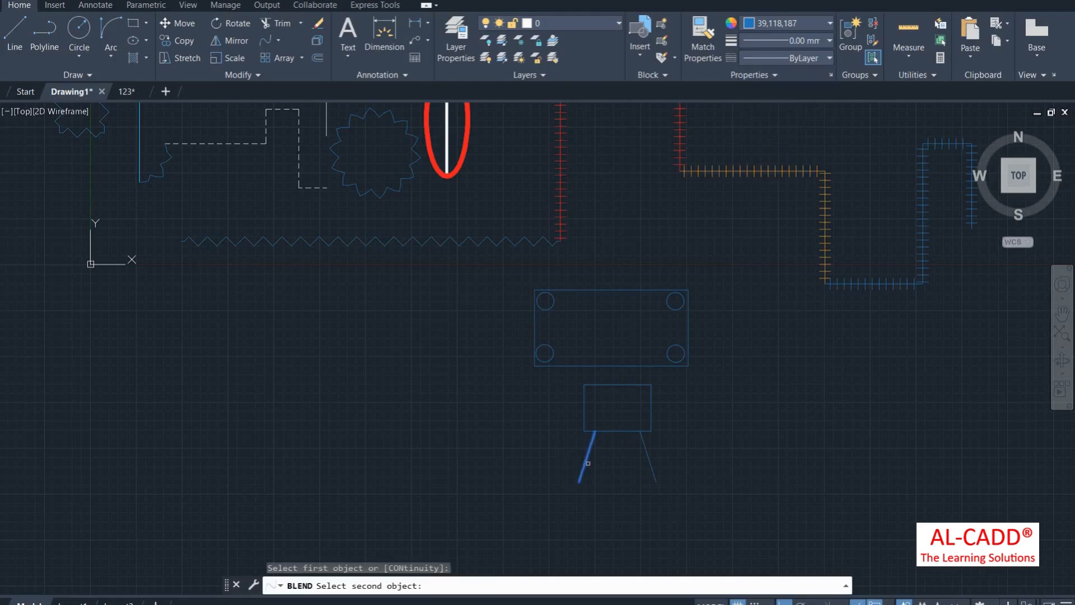
{"action": "left_click", "coordinate": [656, 466]}
{"action": "scroll", "coordinate": [637, 462], "scroll_direction": "up", "scroll_amount": 2}
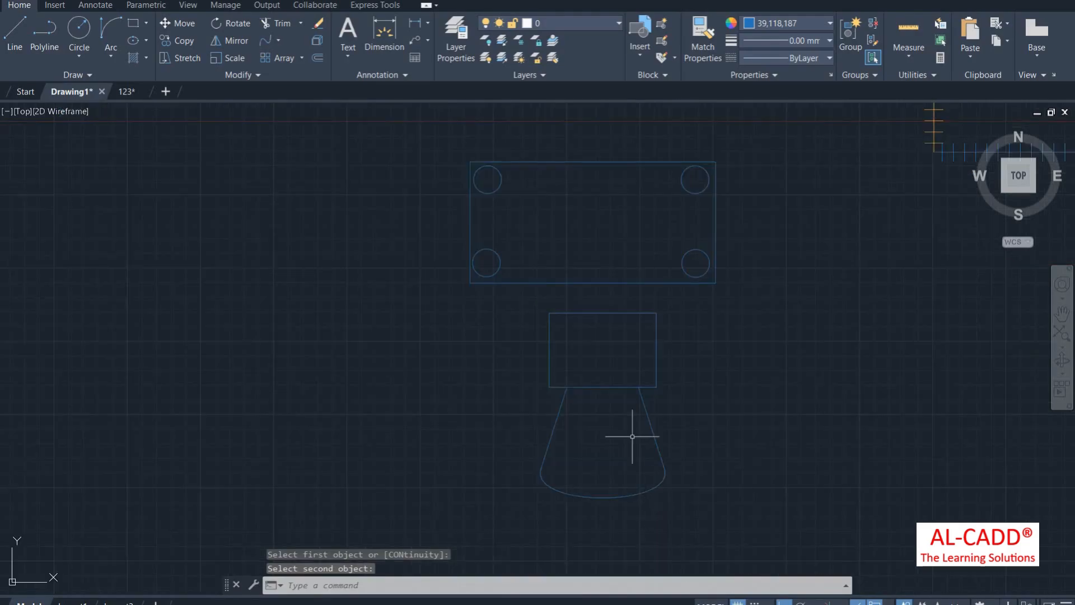
{"action": "scroll", "coordinate": [630, 431], "scroll_direction": "down", "scroll_amount": 2}
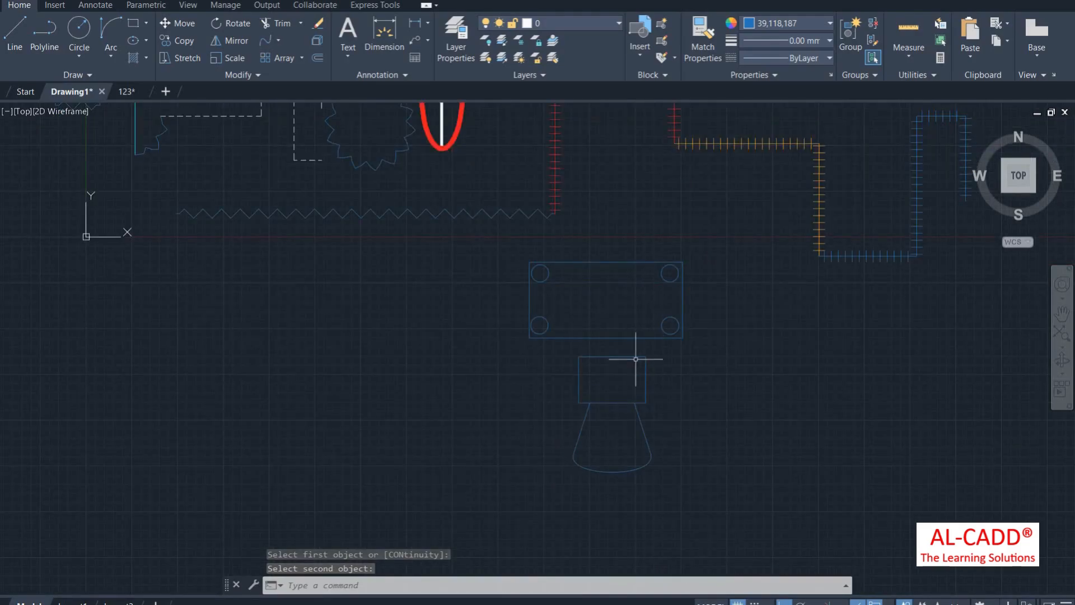
Step: Add the lower fixture's four pieces to the plate's group with Group Edit
{"action": "left_click", "coordinate": [872, 41]}
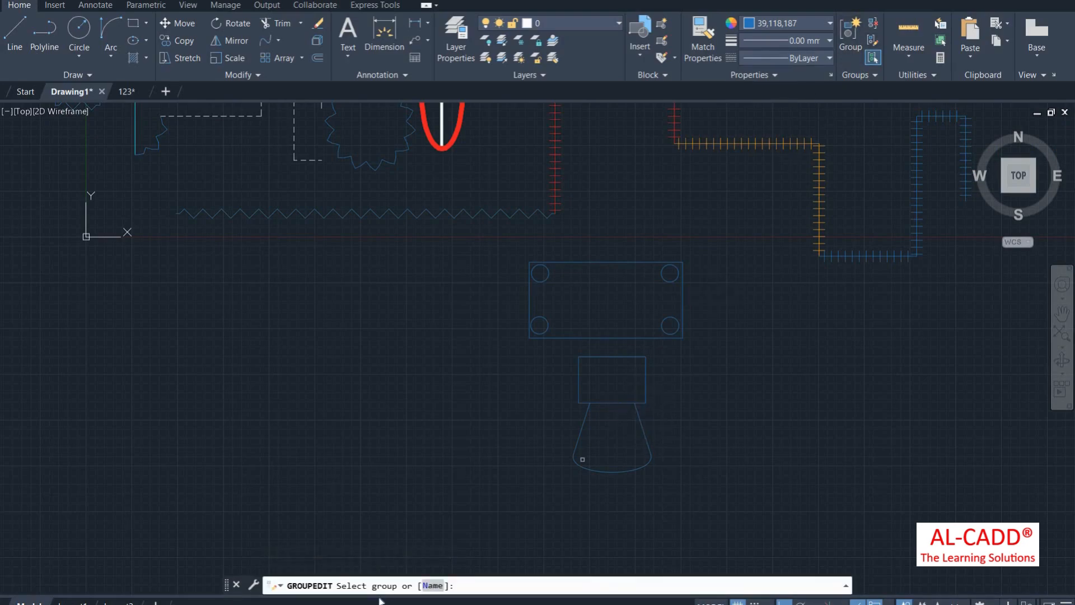
{"action": "right_click", "coordinate": [666, 216]}
{"action": "left_click", "coordinate": [692, 227]}
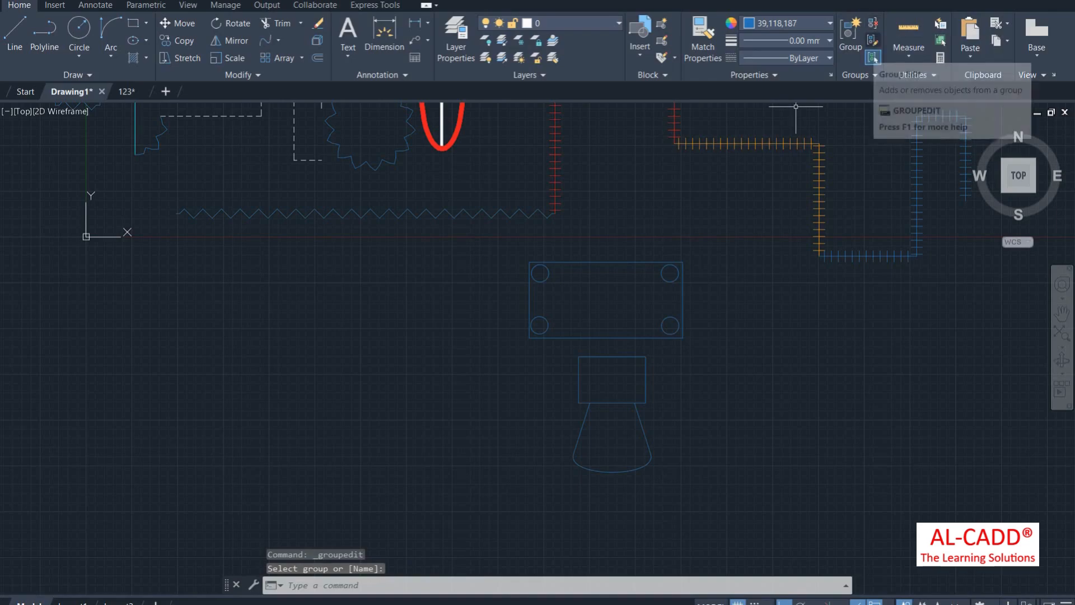
{"action": "left_click", "coordinate": [872, 41]}
{"action": "left_click", "coordinate": [681, 305]}
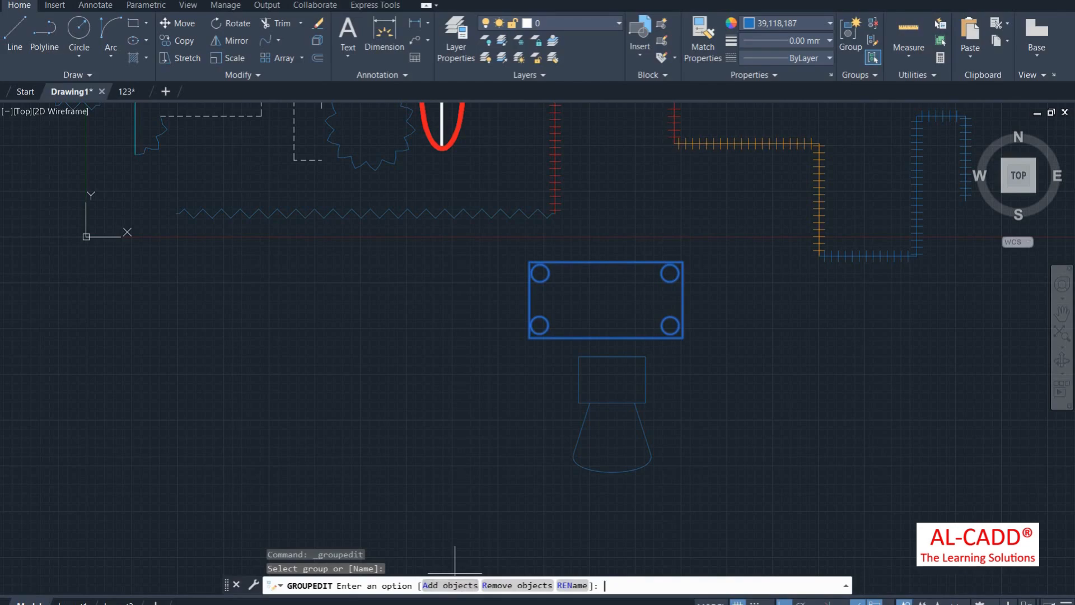
{"action": "left_click", "coordinate": [451, 585]}
{"action": "left_click", "coordinate": [678, 356]}
{"action": "left_click", "coordinate": [481, 506]}
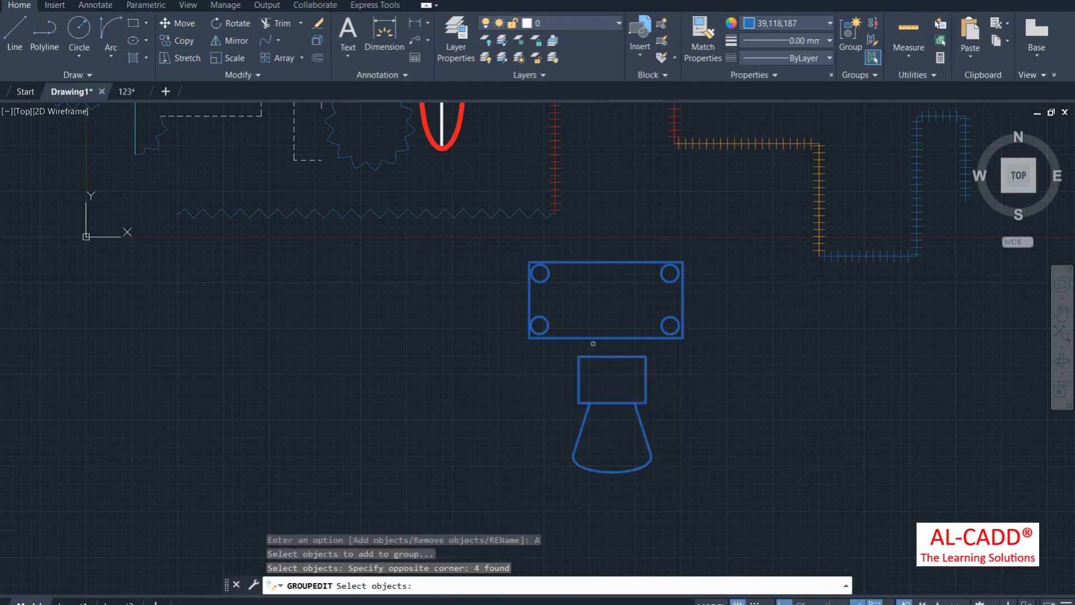
{"action": "key", "text": "Return"}
{"action": "left_click", "coordinate": [630, 339]}
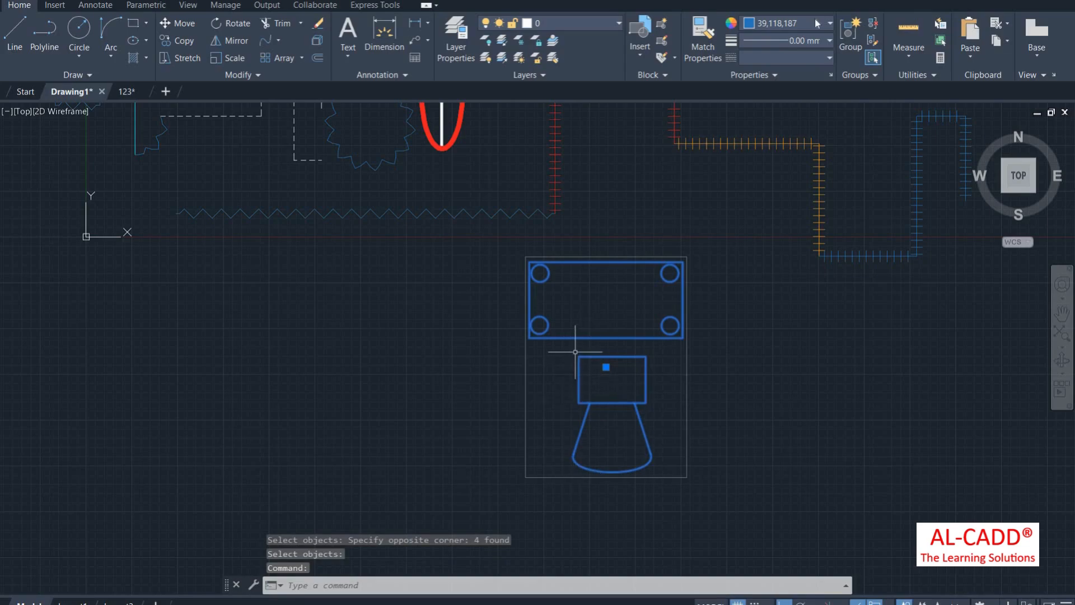
Step: Remove the three cone pieces from the group and check its remaining members
{"action": "left_click", "coordinate": [873, 40]}
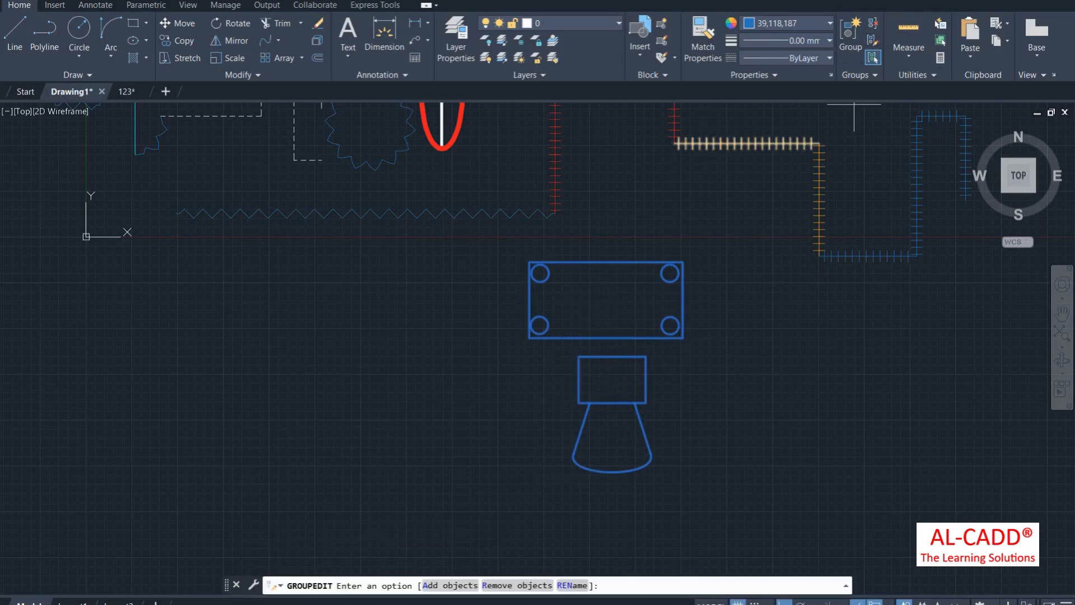
{"action": "left_click", "coordinate": [504, 585]}
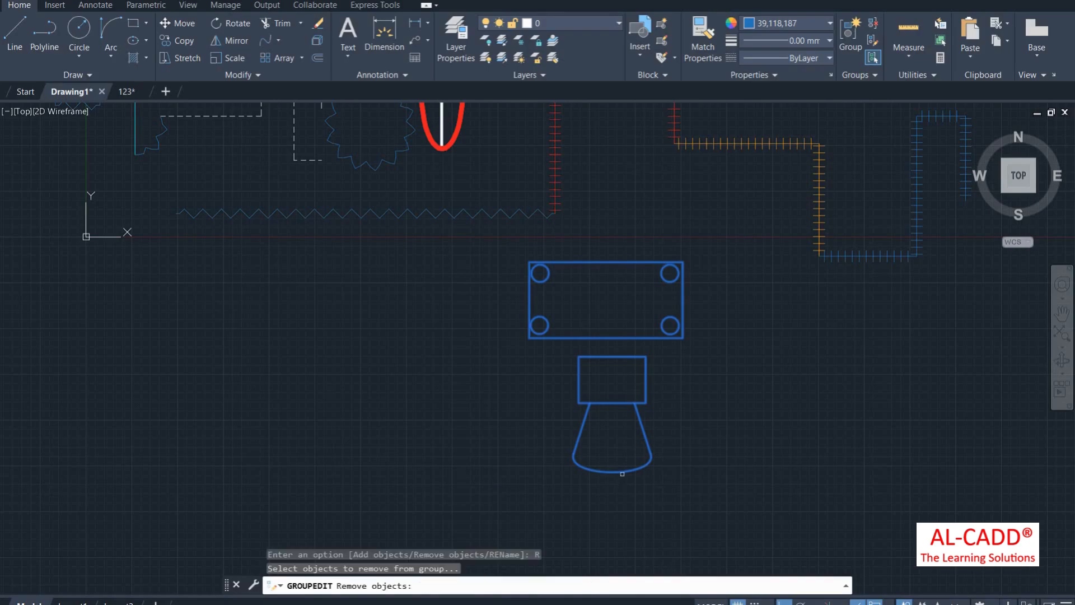
{"action": "left_click", "coordinate": [675, 446]}
{"action": "left_click", "coordinate": [535, 515]}
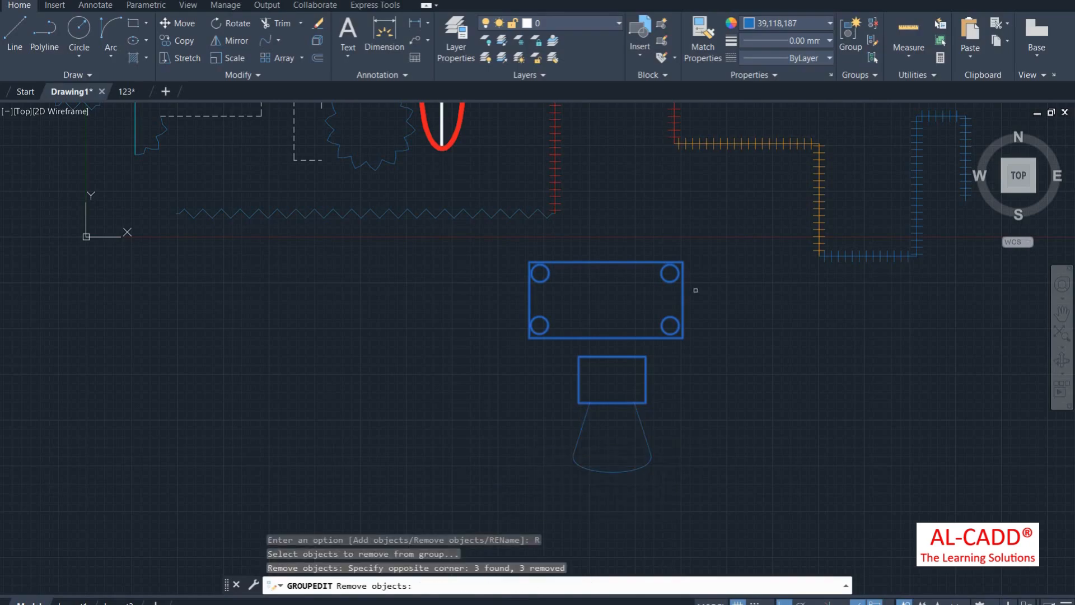
{"action": "left_click", "coordinate": [654, 330]}
{"action": "left_click", "coordinate": [559, 334]}
{"action": "left_click", "coordinate": [526, 380]}
{"action": "left_click", "coordinate": [593, 367]}
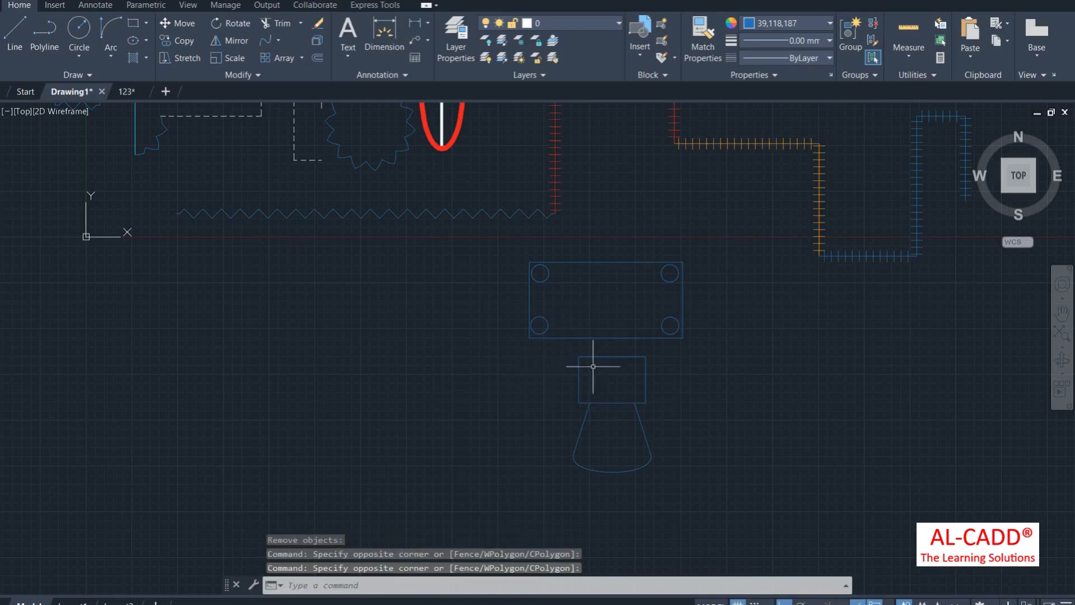
{"action": "left_click", "coordinate": [600, 366]}
{"action": "left_click", "coordinate": [576, 378]}
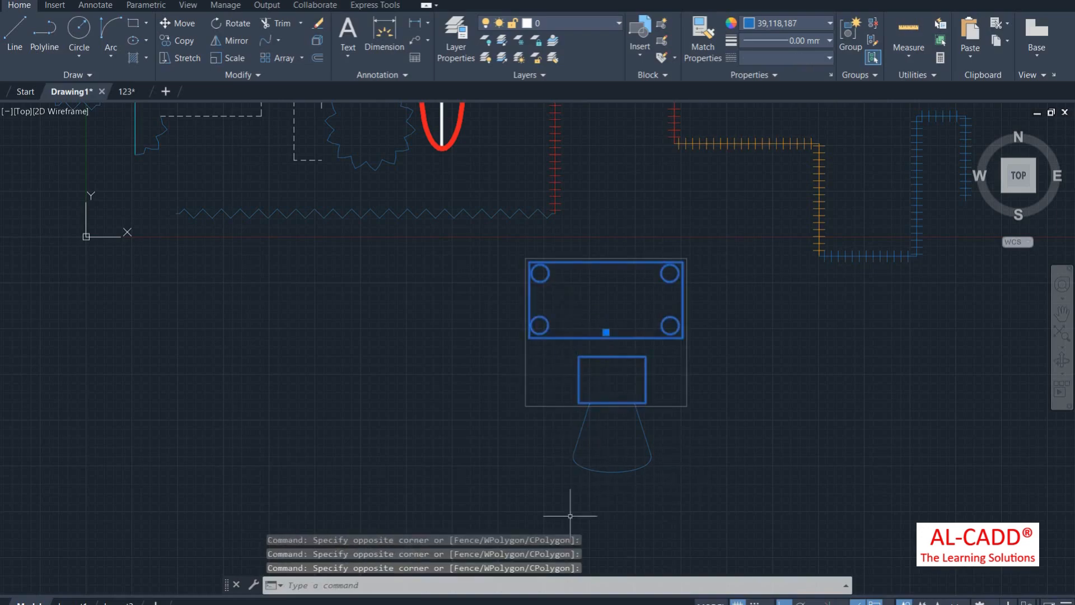
Step: Add the two cone pieces back into the group and verify it
{"action": "left_click", "coordinate": [873, 41]}
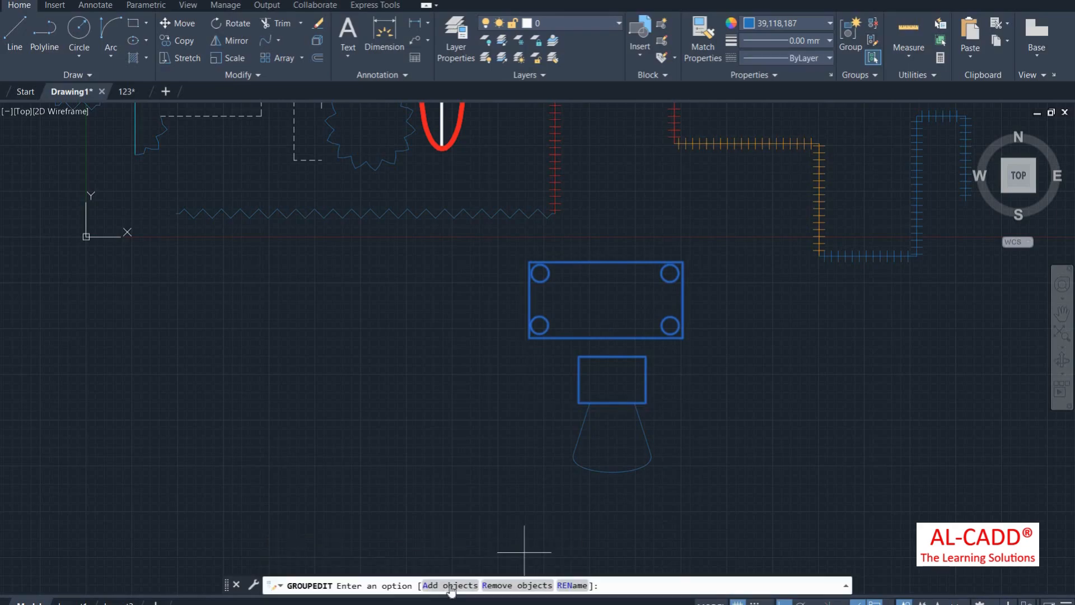
{"action": "left_click", "coordinate": [451, 586]}
{"action": "left_click", "coordinate": [650, 453]}
{"action": "left_click", "coordinate": [542, 500]}
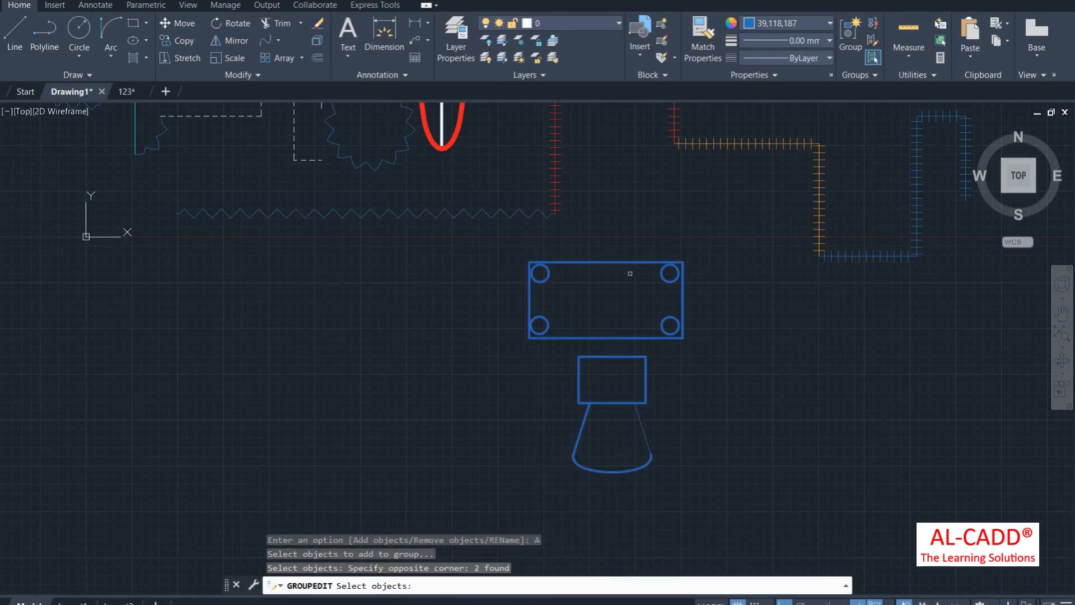
{"action": "key", "text": "Return"}
{"action": "left_click", "coordinate": [681, 320]}
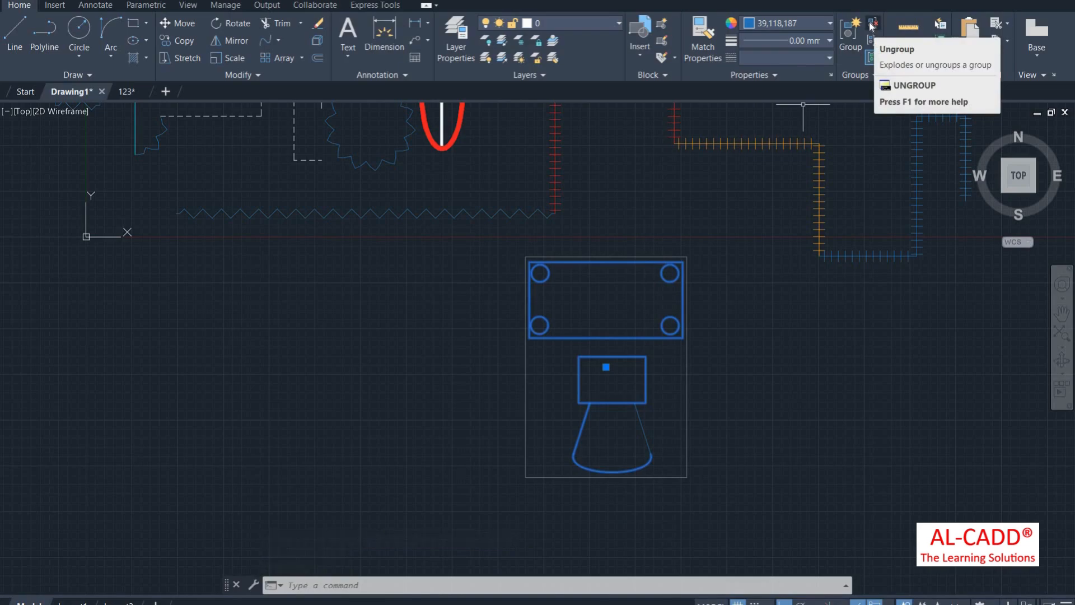
{"action": "left_click", "coordinate": [872, 56]}
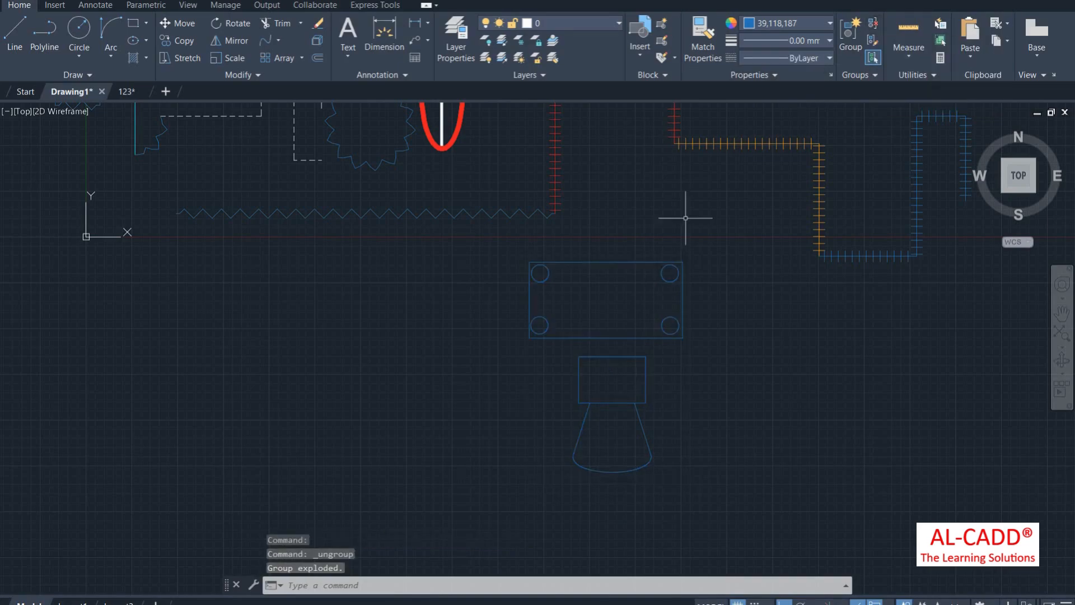
{"action": "left_click", "coordinate": [641, 341]}
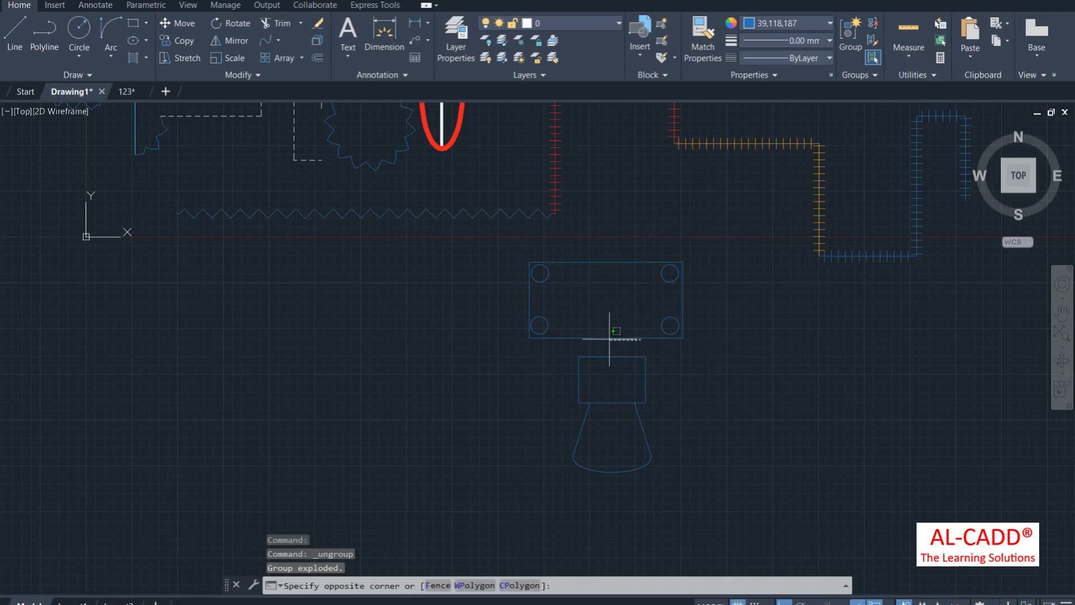
{"action": "left_click", "coordinate": [607, 337]}
{"action": "left_click", "coordinate": [647, 406]}
{"action": "left_click", "coordinate": [607, 385]}
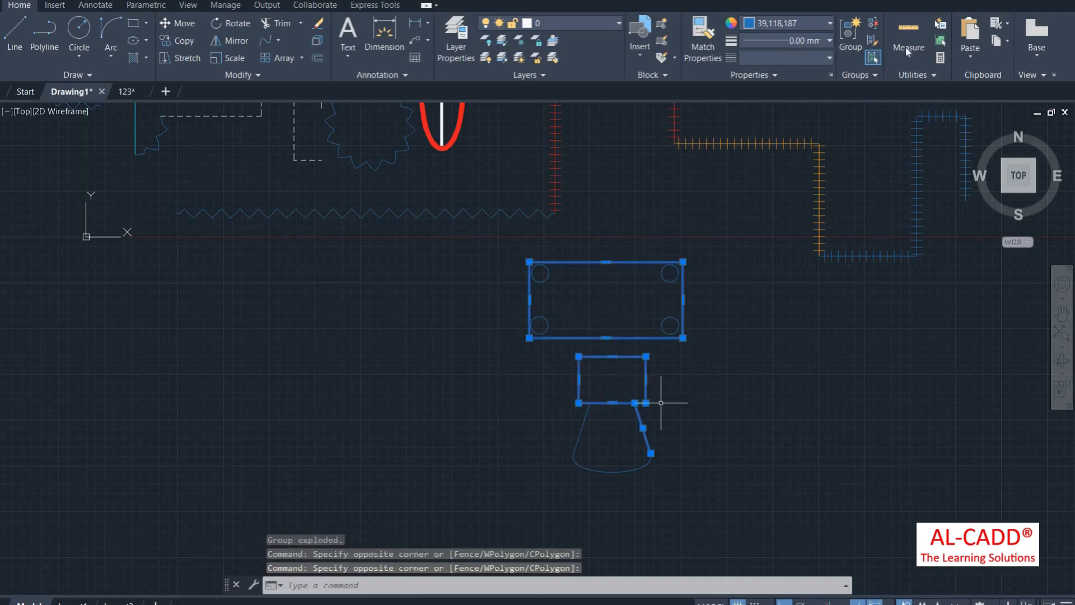
{"action": "left_click", "coordinate": [874, 56]}
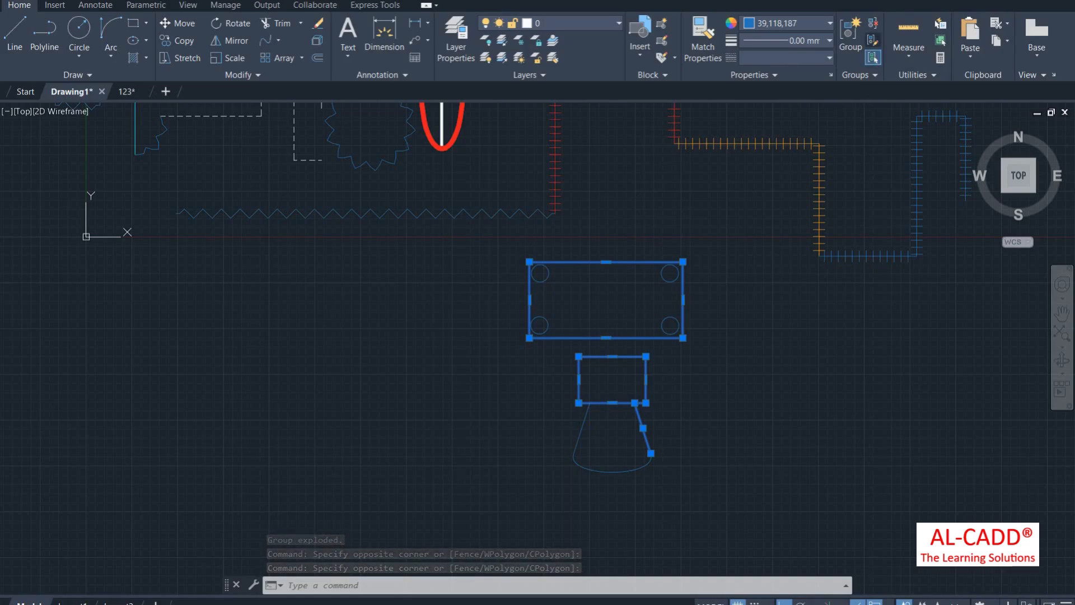
{"action": "key", "text": "Return"}
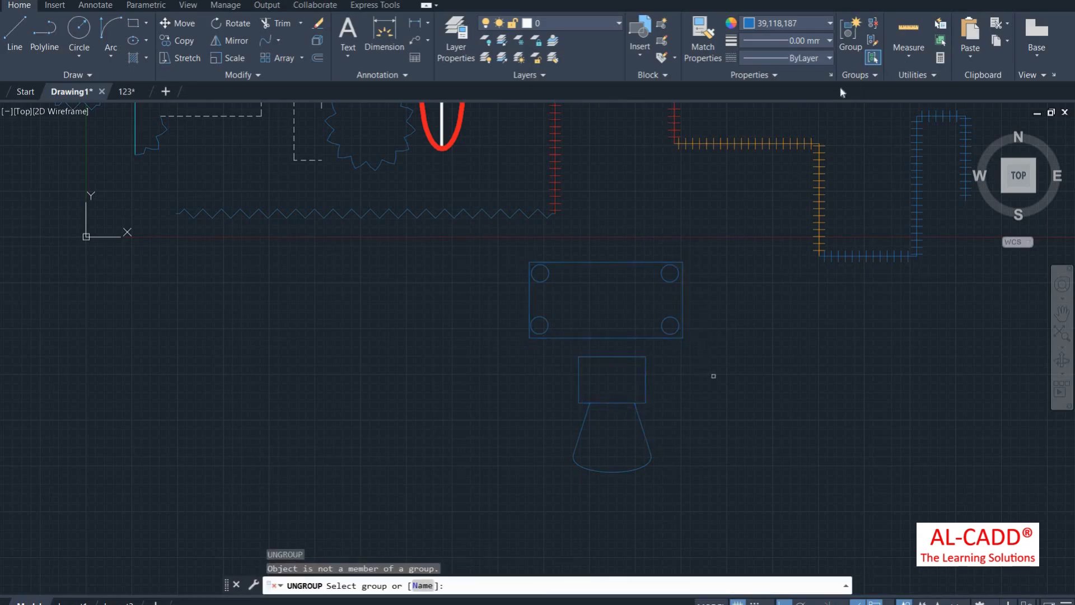
{"action": "right_click", "coordinate": [714, 197]}
{"action": "left_click", "coordinate": [720, 204]}
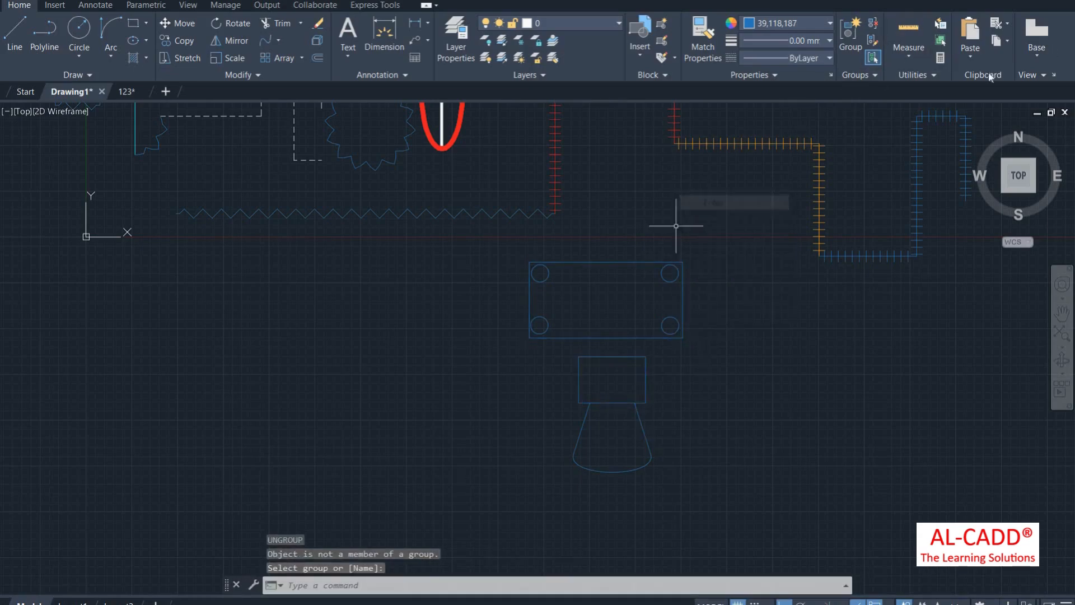
Step: Switch to the 123 drawing and zoom around its ground floor plan and elevation
{"action": "left_click", "coordinate": [912, 52]}
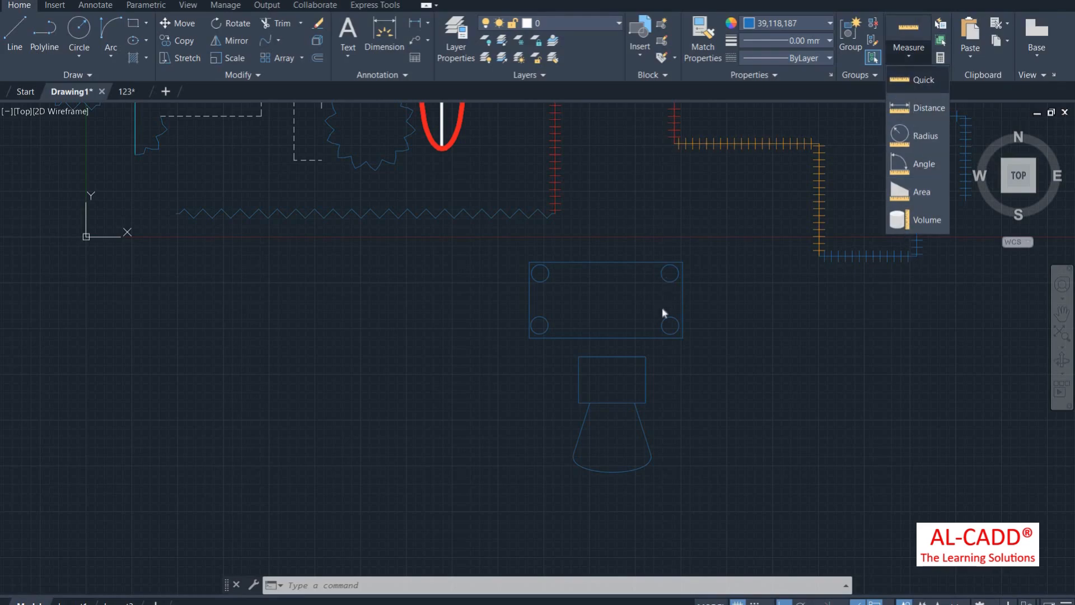
{"action": "scroll", "coordinate": [661, 308], "scroll_direction": "down", "scroll_amount": 2}
{"action": "scroll", "coordinate": [554, 313], "scroll_direction": "down", "scroll_amount": 4}
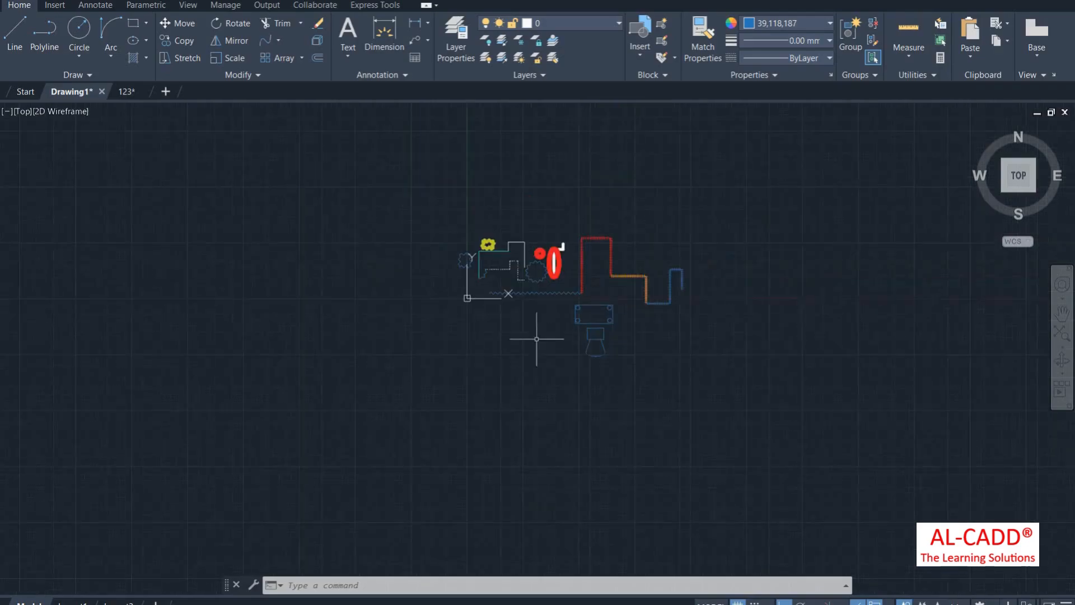
{"action": "scroll", "coordinate": [587, 274], "scroll_direction": "up", "scroll_amount": 4}
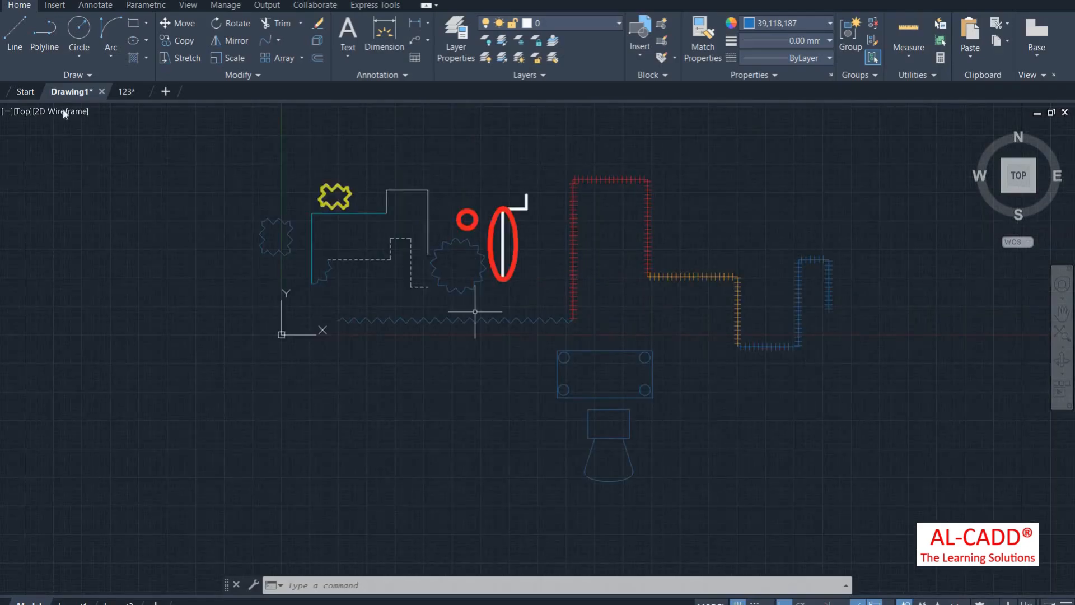
{"action": "left_click", "coordinate": [126, 92]}
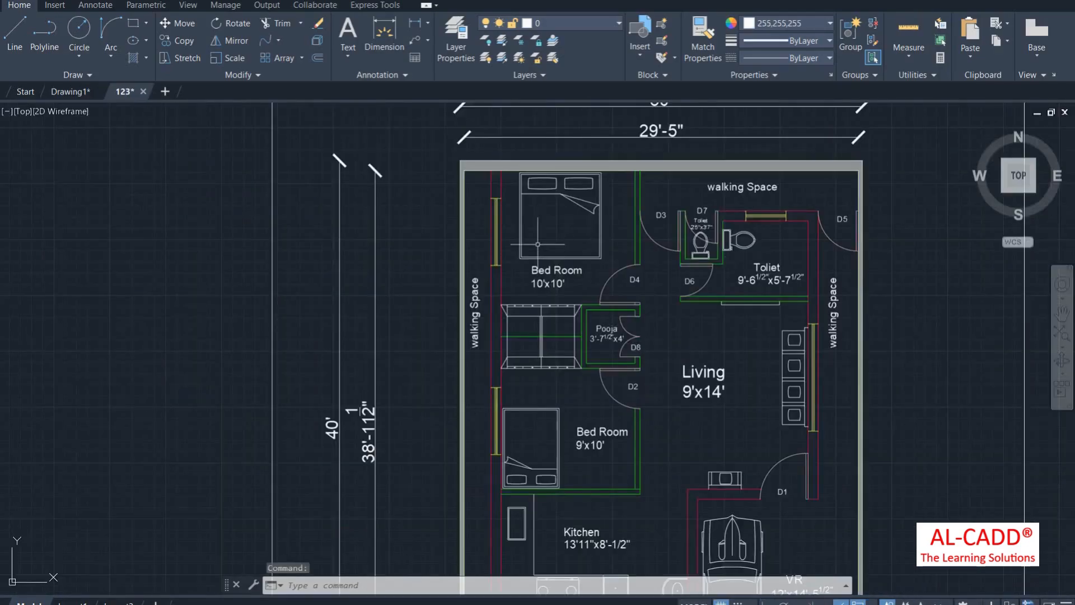
{"action": "scroll", "coordinate": [482, 229], "scroll_direction": "down", "scroll_amount": 3}
{"action": "scroll", "coordinate": [592, 238], "scroll_direction": "up", "scroll_amount": 3}
{"action": "scroll", "coordinate": [565, 191], "scroll_direction": "down", "scroll_amount": 2}
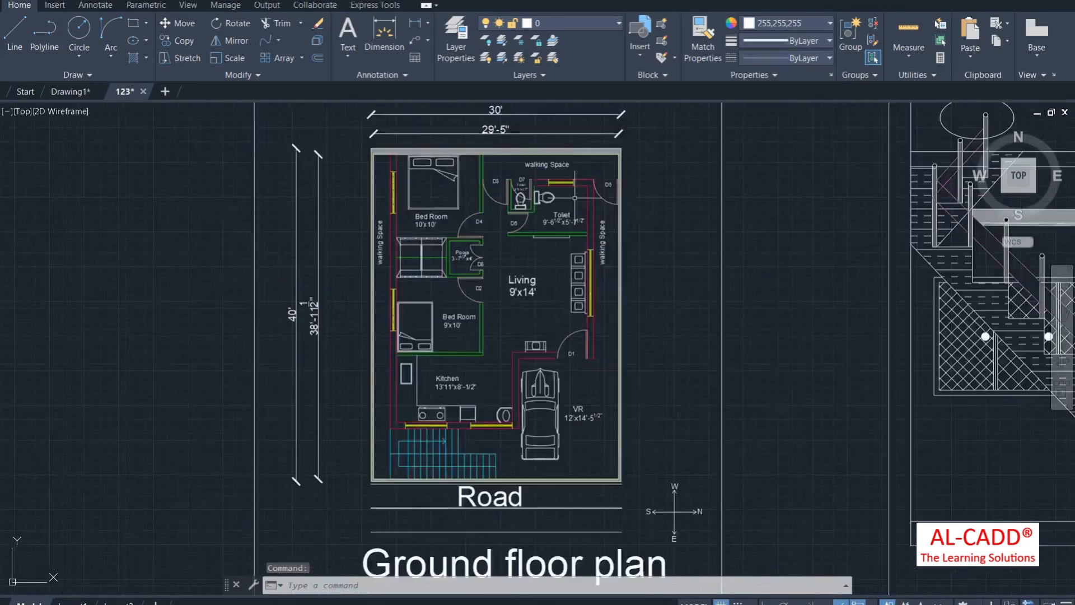
{"action": "scroll", "coordinate": [543, 224], "scroll_direction": "up", "scroll_amount": 2}
{"action": "scroll", "coordinate": [543, 236], "scroll_direction": "down", "scroll_amount": 2}
{"action": "scroll", "coordinate": [544, 241], "scroll_direction": "up", "scroll_amount": 3}
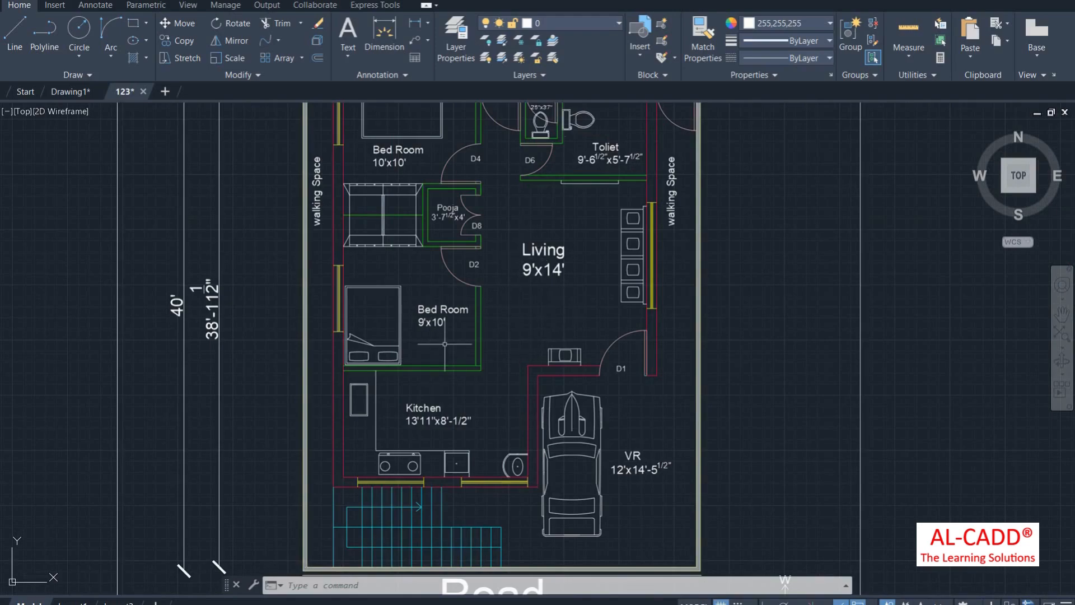
Step: Preview Quick measurements across the plan and elevation while zooming, then cancel the command
{"action": "left_click", "coordinate": [912, 60]}
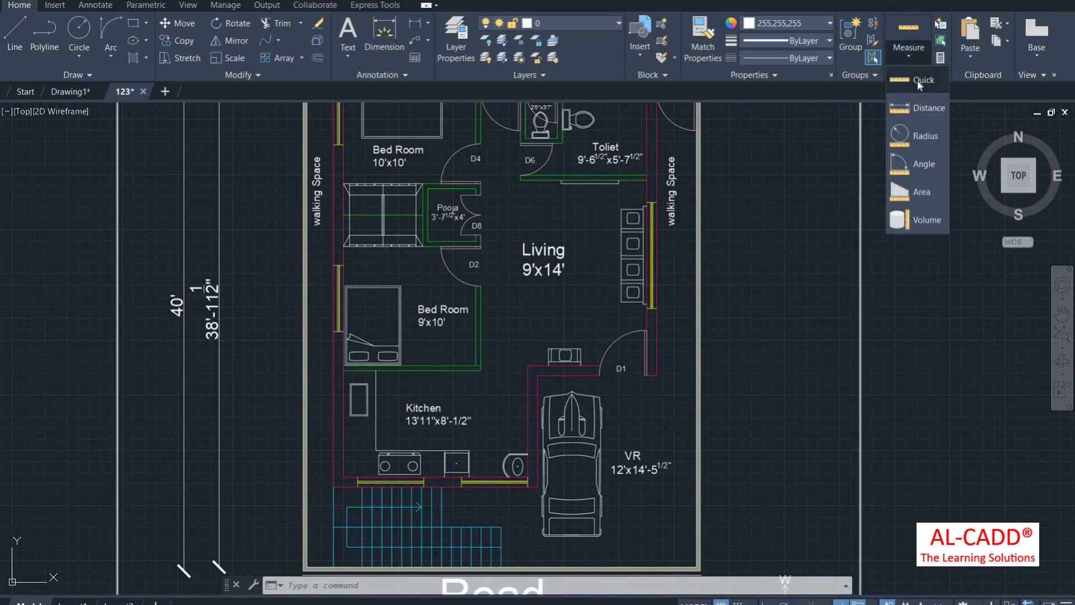
{"action": "left_click", "coordinate": [918, 79]}
{"action": "scroll", "coordinate": [703, 340], "scroll_direction": "down", "scroll_amount": 6}
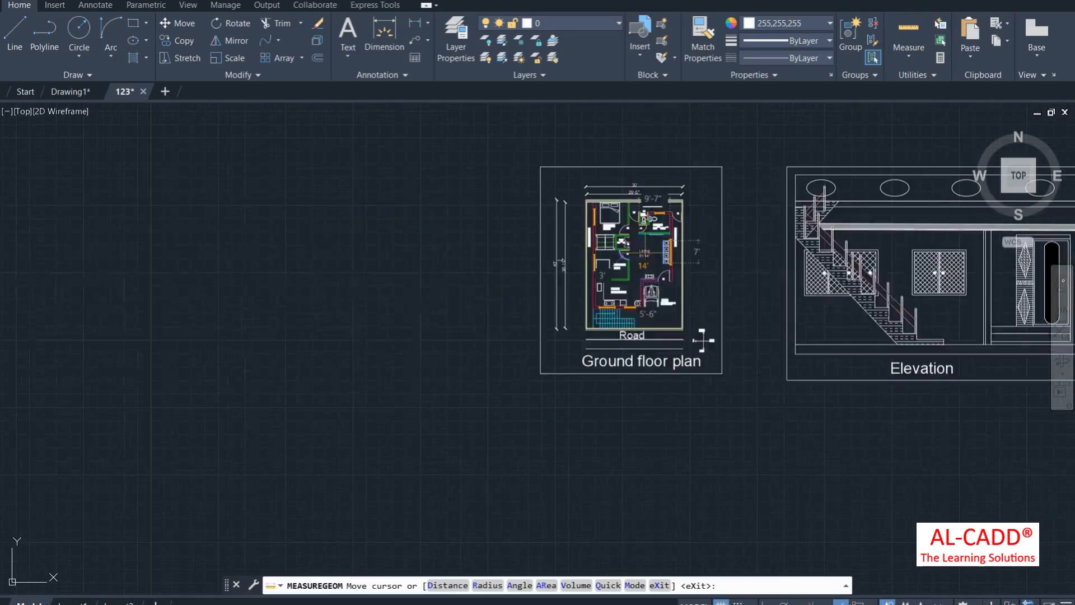
{"action": "scroll", "coordinate": [673, 252], "scroll_direction": "up", "scroll_amount": 5}
{"action": "scroll", "coordinate": [678, 259], "scroll_direction": "down", "scroll_amount": 2}
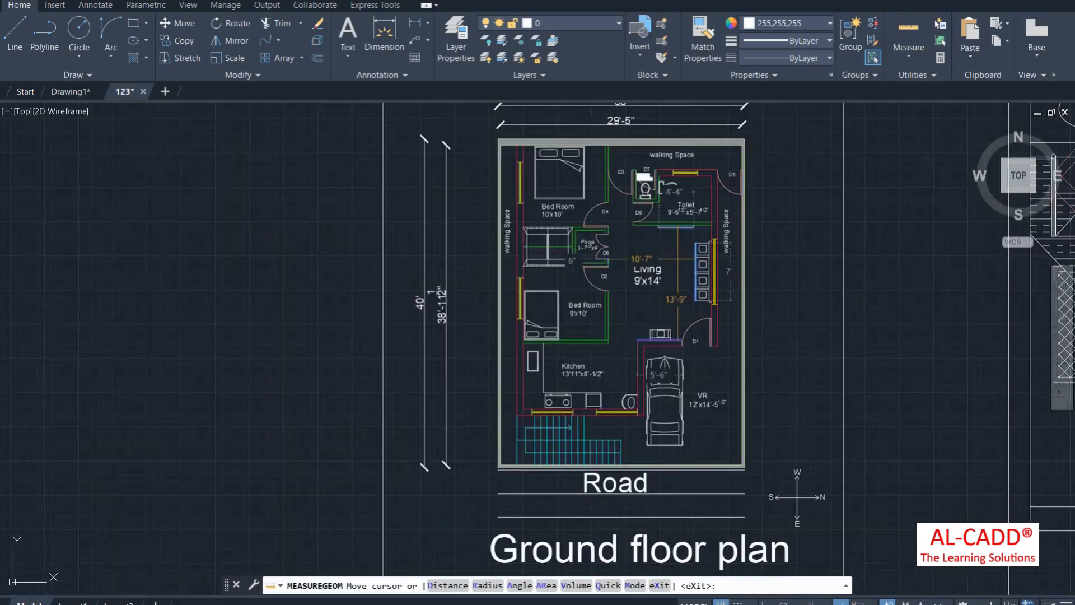
{"action": "scroll", "coordinate": [563, 186], "scroll_direction": "up", "scroll_amount": 2}
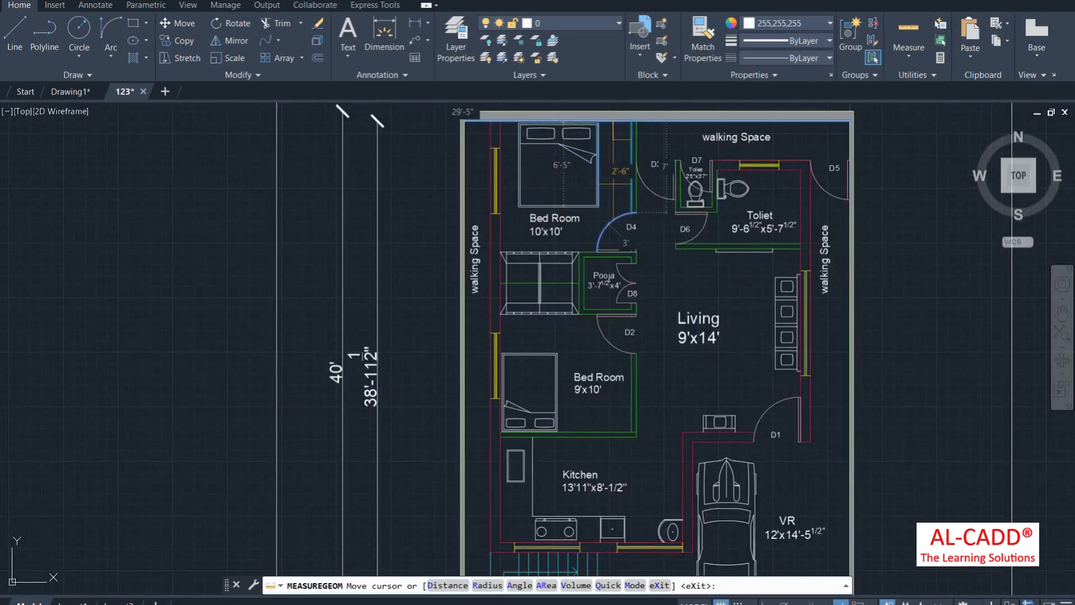
{"action": "scroll", "coordinate": [606, 205], "scroll_direction": "down", "scroll_amount": 2}
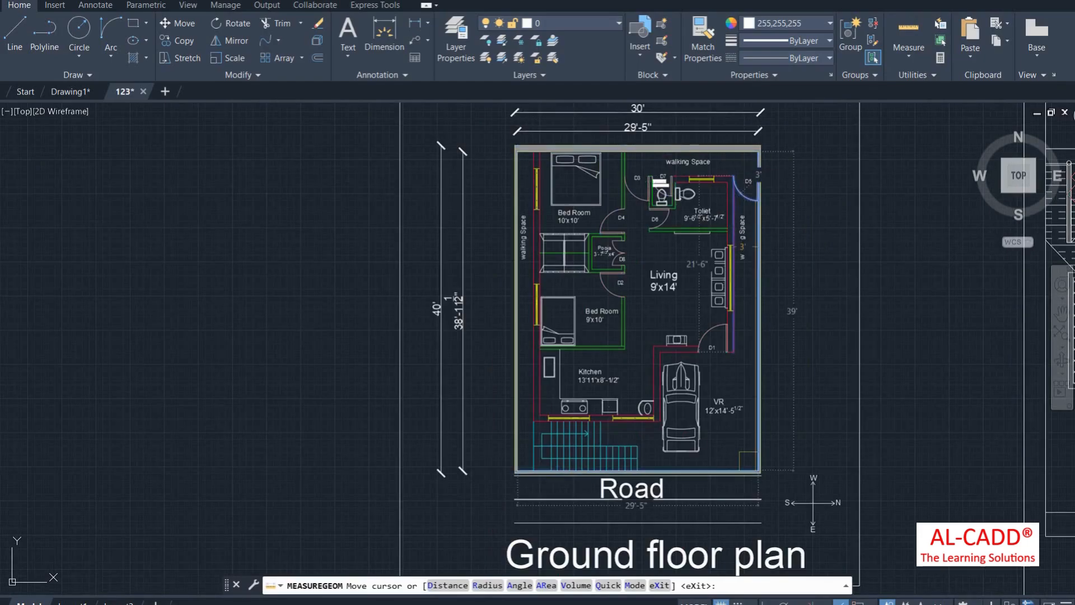
{"action": "scroll", "coordinate": [741, 367], "scroll_direction": "up", "scroll_amount": 3}
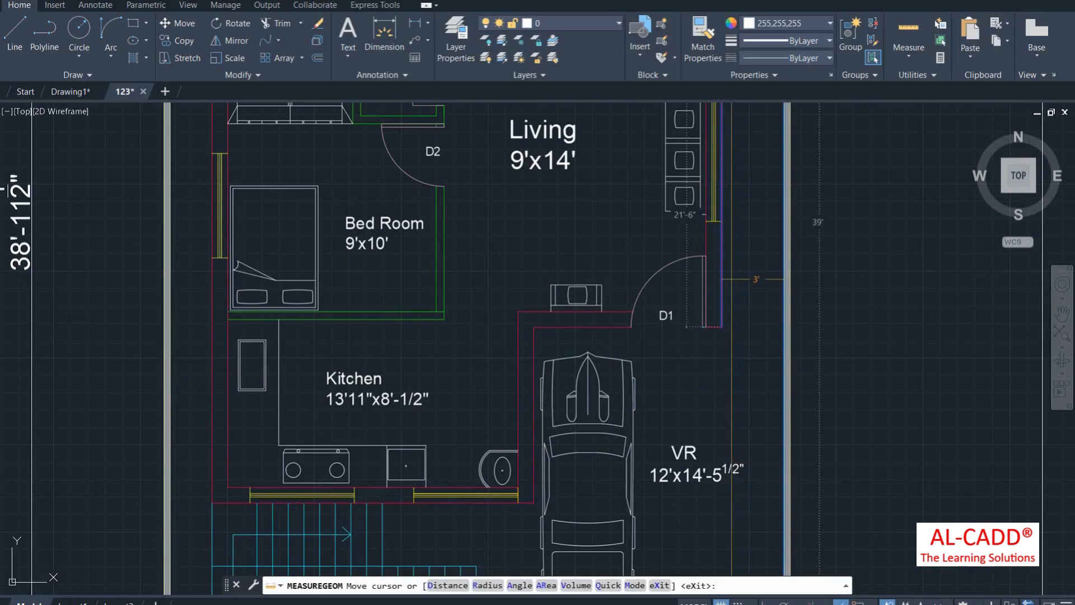
{"action": "scroll", "coordinate": [756, 259], "scroll_direction": "down", "scroll_amount": 3}
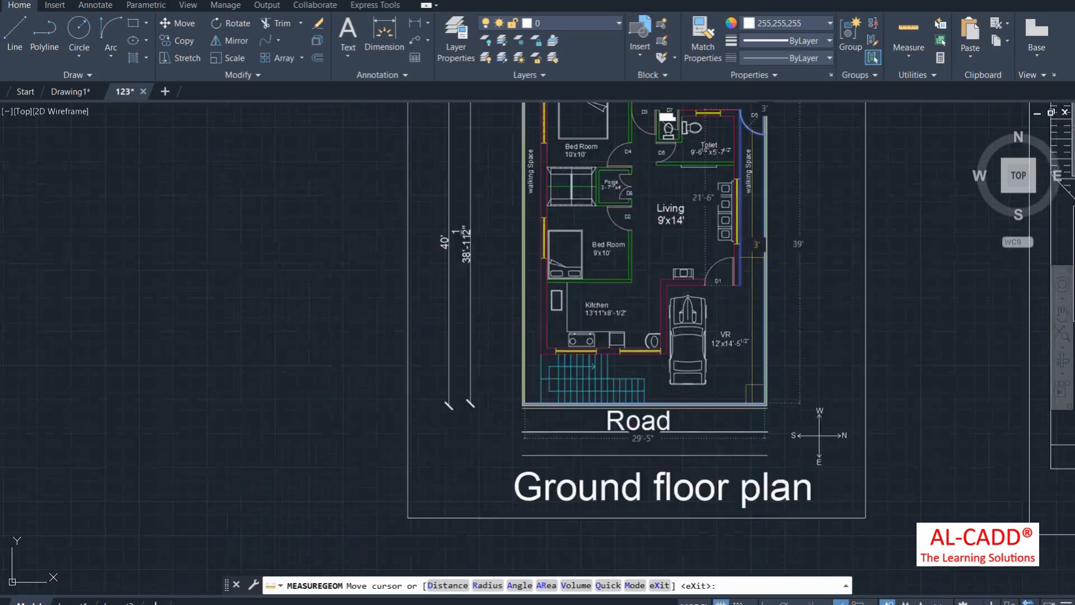
{"action": "scroll", "coordinate": [773, 336], "scroll_direction": "down", "scroll_amount": 2}
{"action": "scroll", "coordinate": [748, 280], "scroll_direction": "up", "scroll_amount": 4}
{"action": "scroll", "coordinate": [729, 271], "scroll_direction": "down", "scroll_amount": 2}
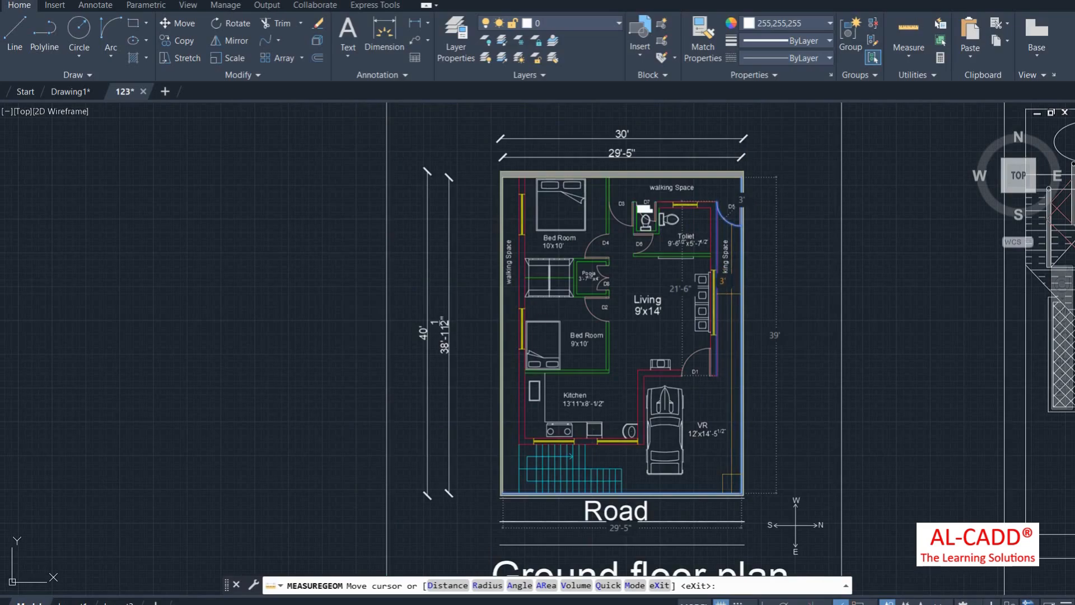
{"action": "scroll", "coordinate": [616, 311], "scroll_direction": "down", "scroll_amount": 4}
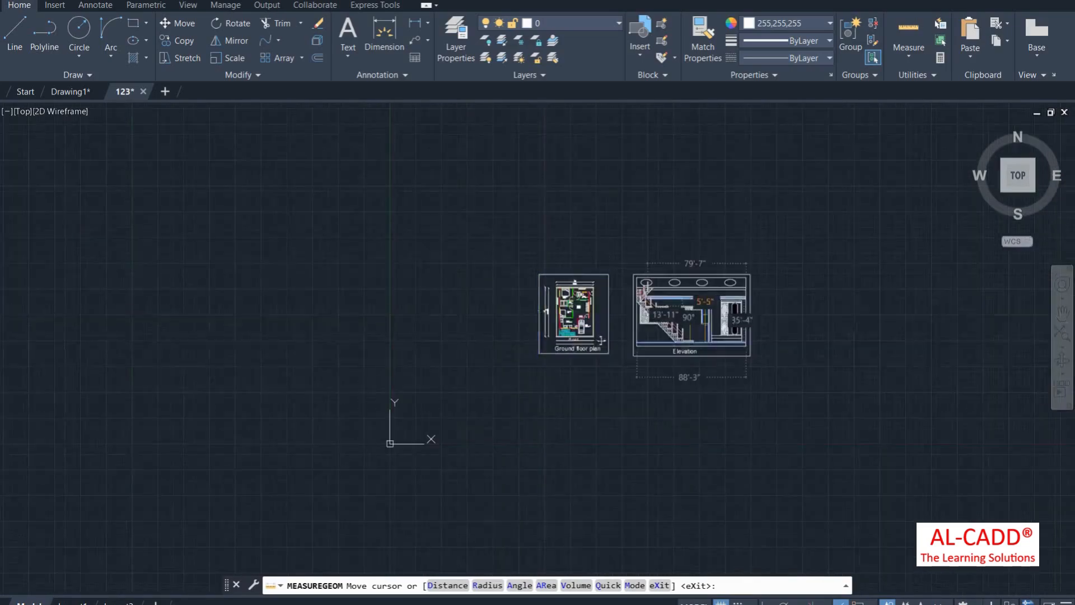
{"action": "scroll", "coordinate": [751, 322], "scroll_direction": "up", "scroll_amount": 4}
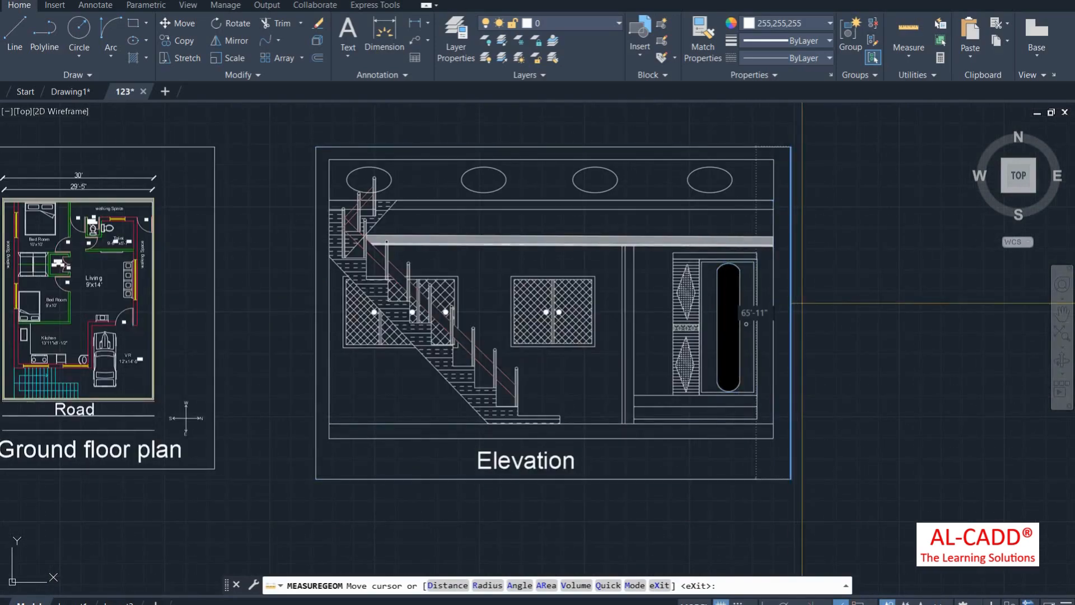
{"action": "scroll", "coordinate": [801, 306], "scroll_direction": "down", "scroll_amount": 4}
{"action": "scroll", "coordinate": [799, 307], "scroll_direction": "up", "scroll_amount": 4}
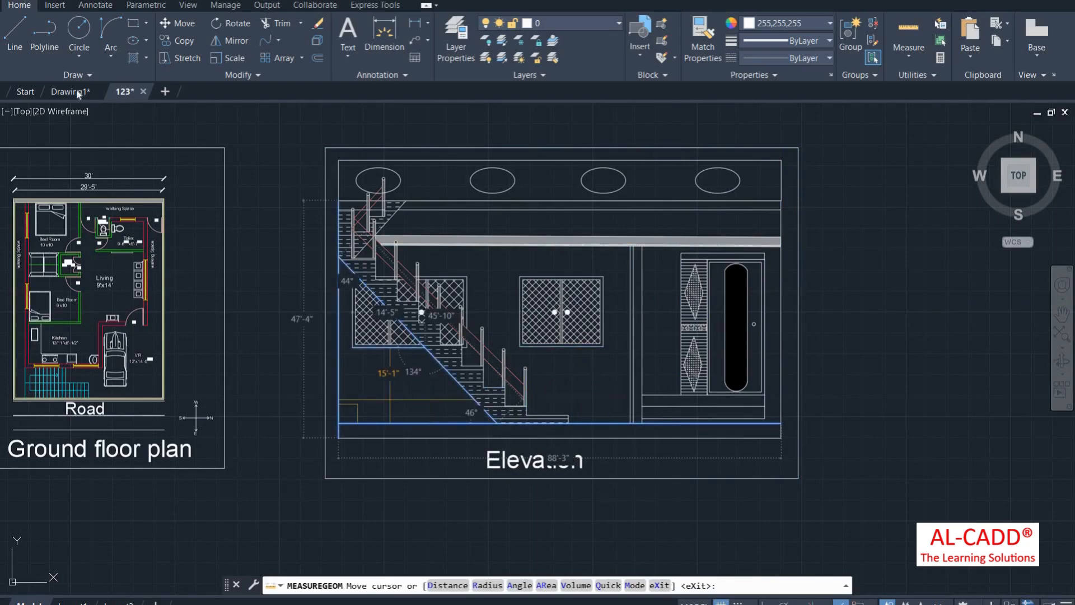
{"action": "key", "text": "Escape"}
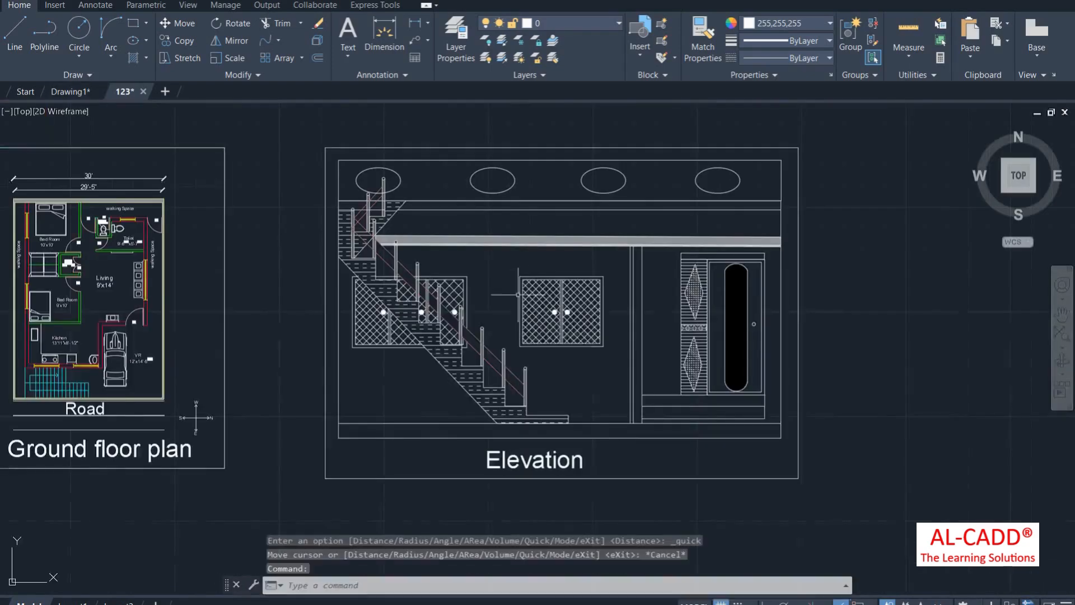
Step: In Drawing1, preview Quick measurements over the star and zigzag shapes, then cancel
{"action": "left_click", "coordinate": [67, 91]}
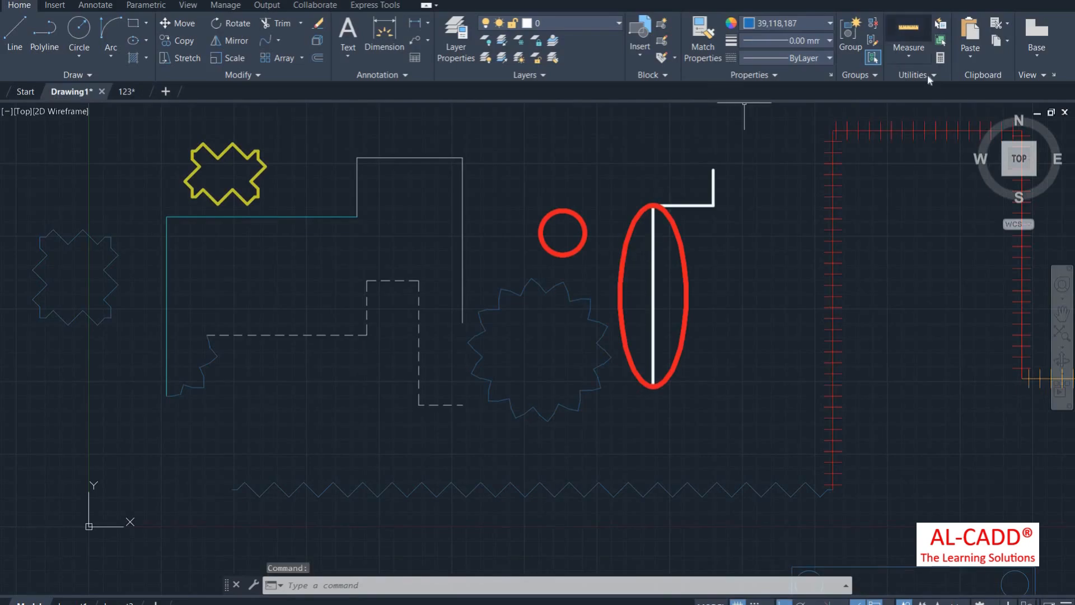
{"action": "left_click", "coordinate": [909, 56]}
{"action": "left_click", "coordinate": [921, 110]}
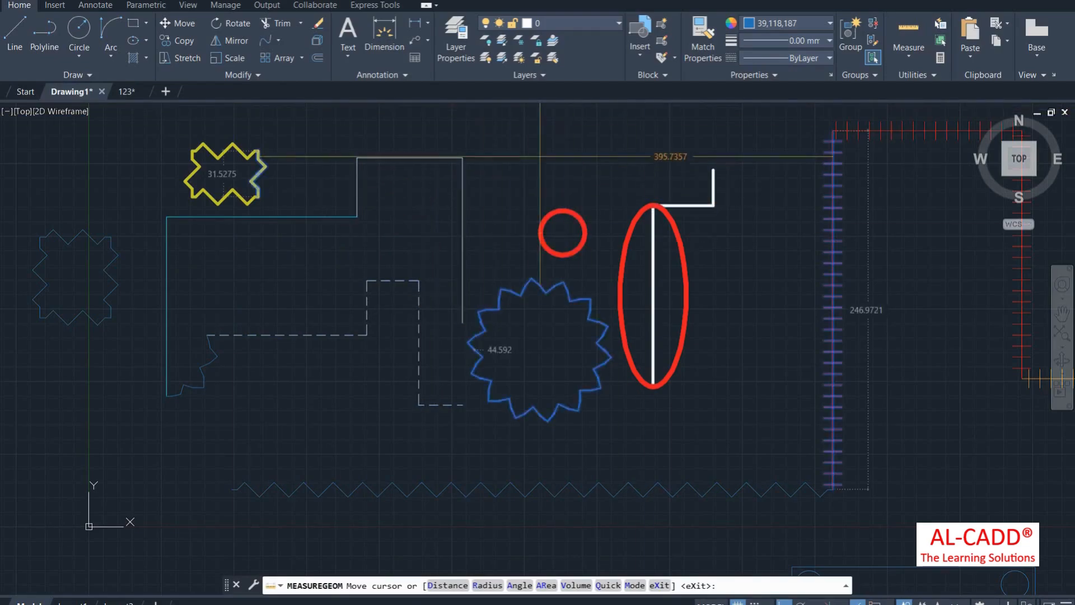
{"action": "scroll", "coordinate": [402, 216], "scroll_direction": "down", "scroll_amount": 2}
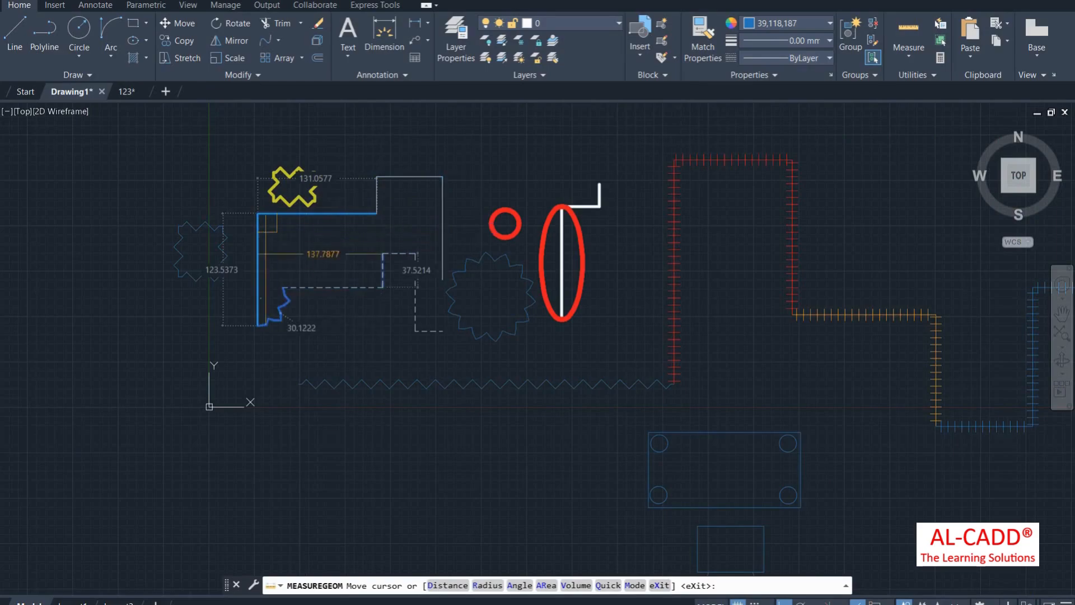
{"action": "right_click", "coordinate": [525, 151]}
{"action": "key", "text": "Escape"}
{"action": "left_click", "coordinate": [909, 55]}
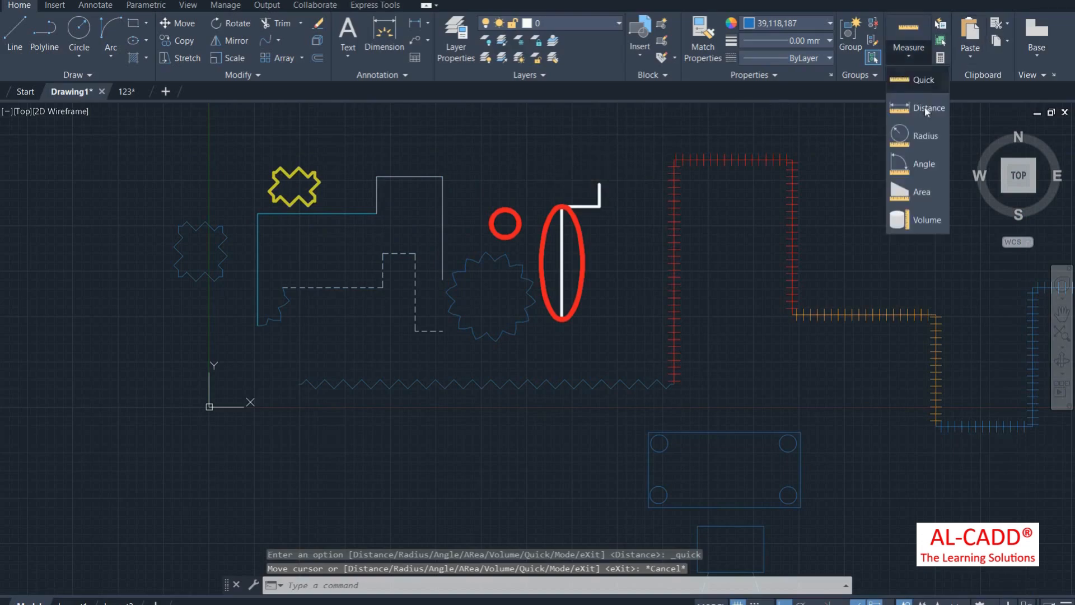
Step: Measure the stepped outline's top edge horizontally, reading a distance of 72.6131 at 0°
{"action": "left_click", "coordinate": [919, 109]}
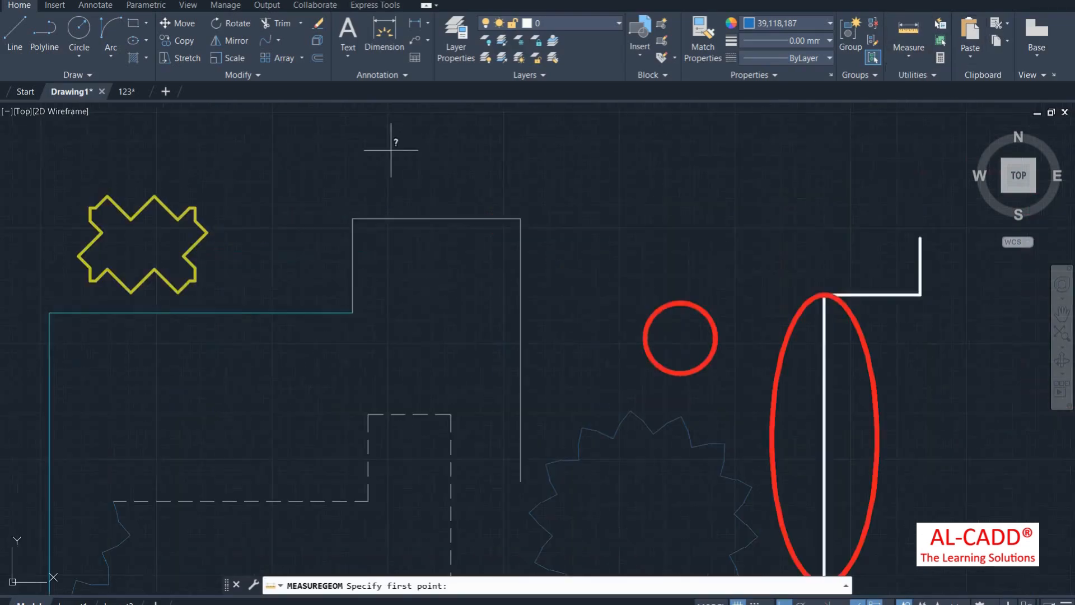
{"action": "scroll", "coordinate": [389, 148], "scroll_direction": "up", "scroll_amount": 4}
{"action": "left_click", "coordinate": [520, 218]}
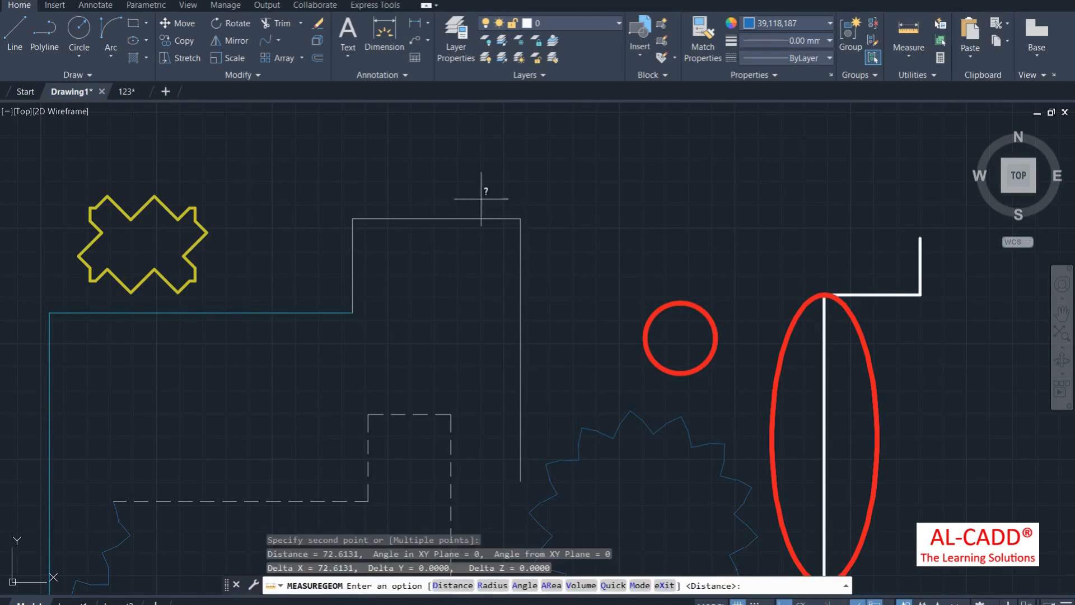
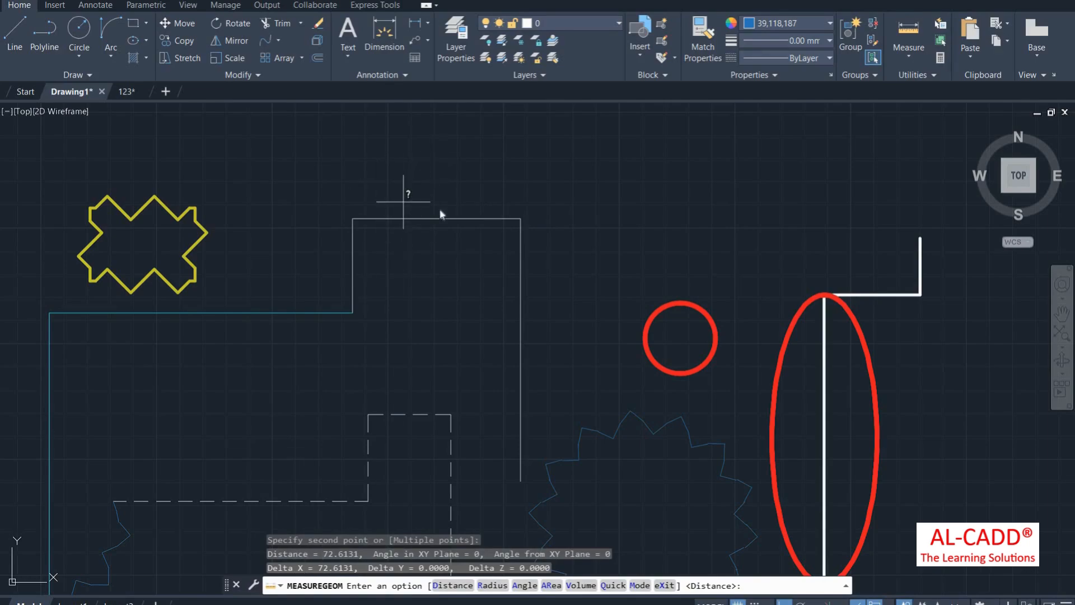
Step: Repeat the distance measurement from a new first point, then cancel it
{"action": "right_click", "coordinate": [407, 199]}
{"action": "left_click", "coordinate": [414, 207]}
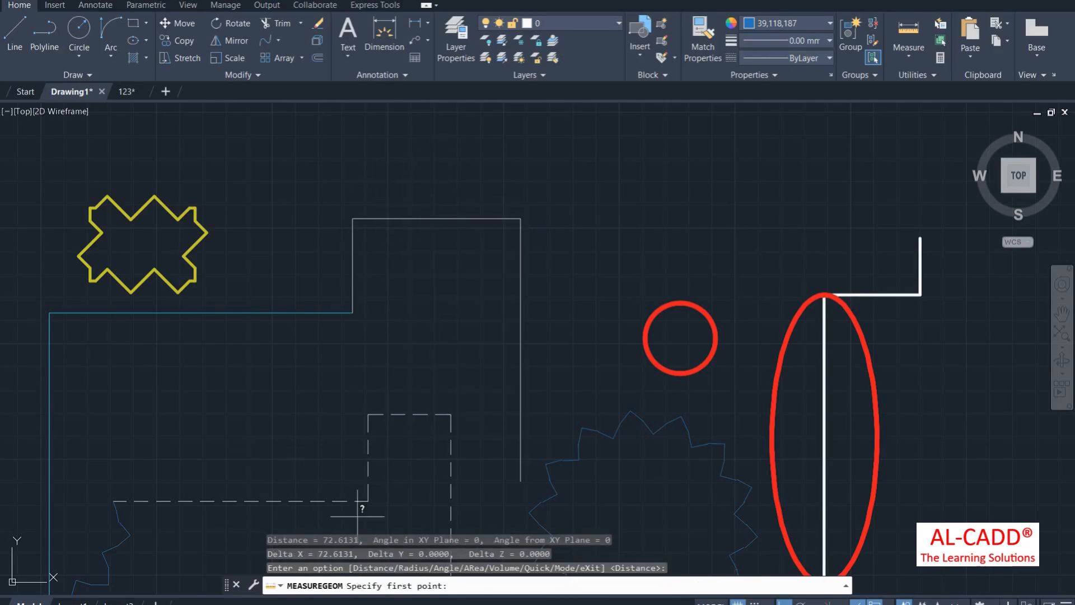
{"action": "left_click", "coordinate": [403, 182]}
{"action": "right_click", "coordinate": [399, 186]}
{"action": "left_click", "coordinate": [427, 211]}
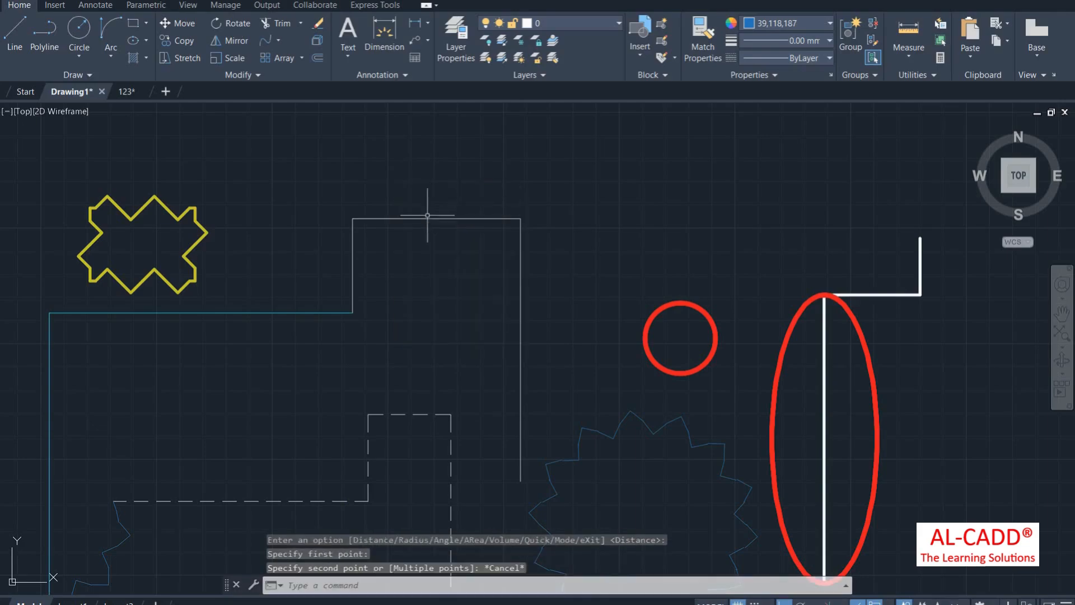
Step: Measure the red circle's radius: 15.2209, diameter 30.4419
{"action": "left_click", "coordinate": [909, 52]}
{"action": "left_click", "coordinate": [925, 136]}
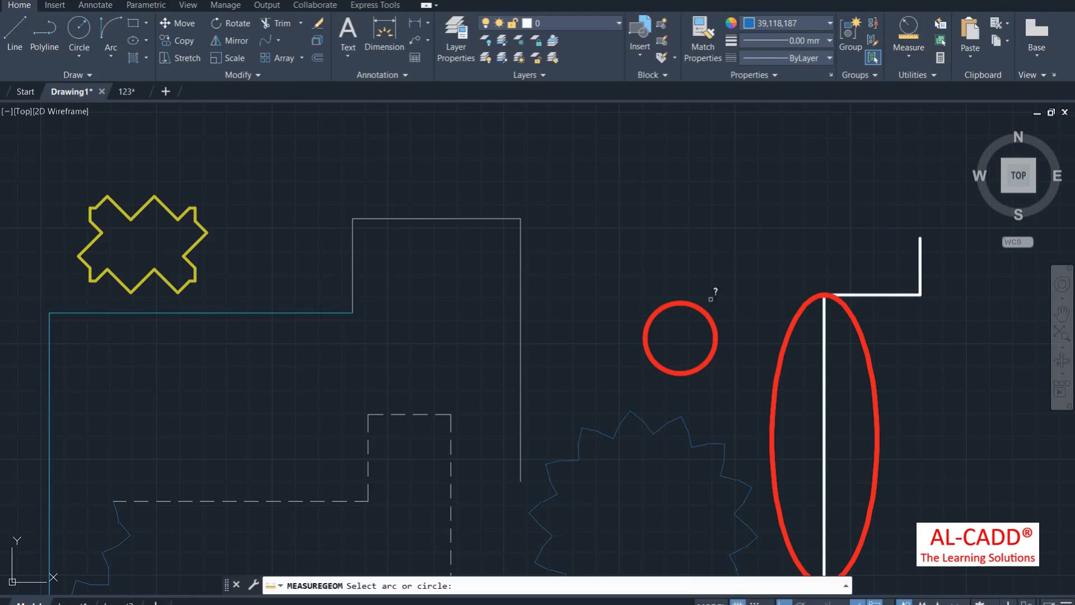
{"action": "left_click", "coordinate": [703, 315]}
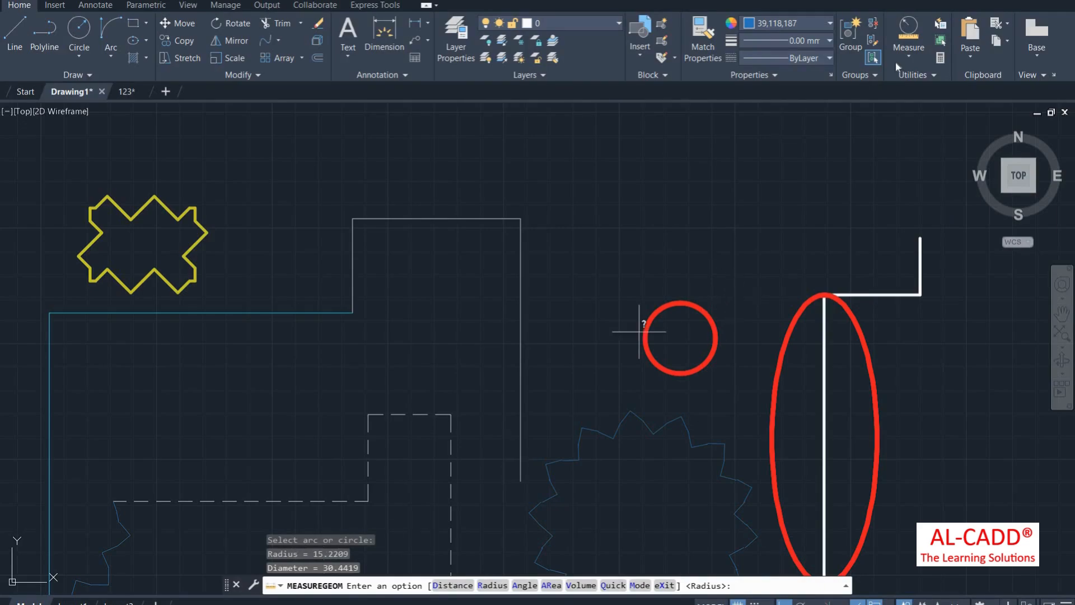
Step: Measure the 90° angle between the vertical line and the dashed horizontal line
{"action": "left_click", "coordinate": [908, 51]}
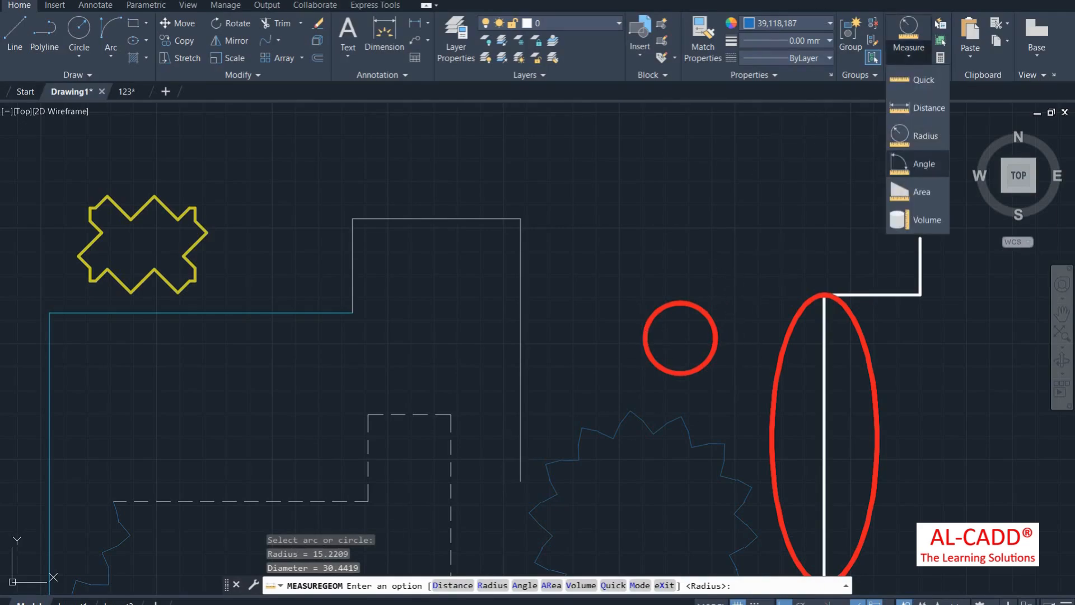
{"action": "left_click", "coordinate": [924, 164]}
{"action": "scroll", "coordinate": [553, 150], "scroll_direction": "down", "scroll_amount": 4}
{"action": "scroll", "coordinate": [259, 336], "scroll_direction": "up", "scroll_amount": 4}
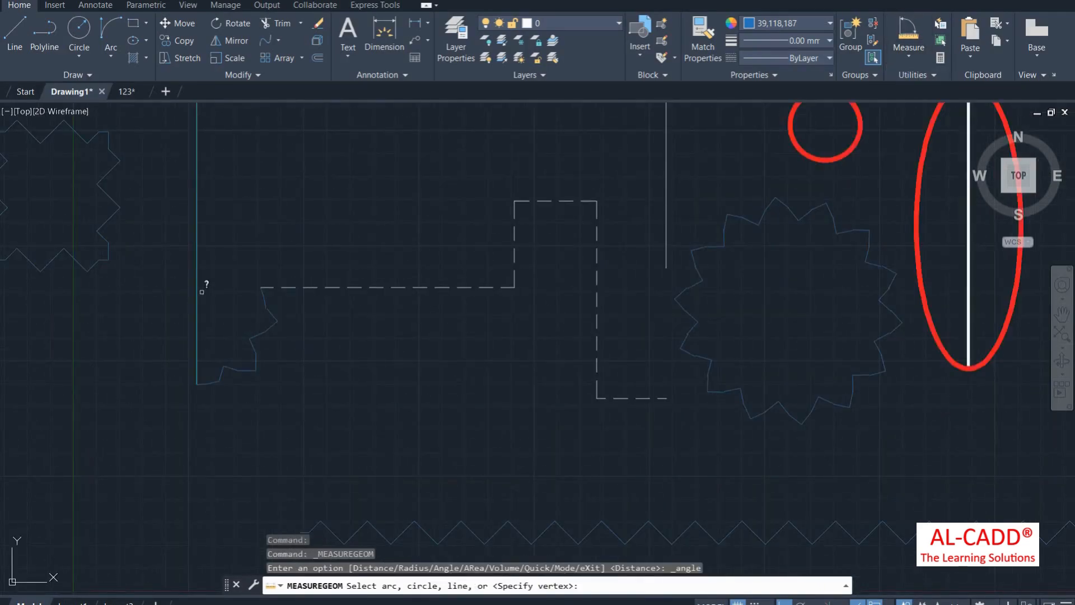
{"action": "left_click", "coordinate": [197, 205]}
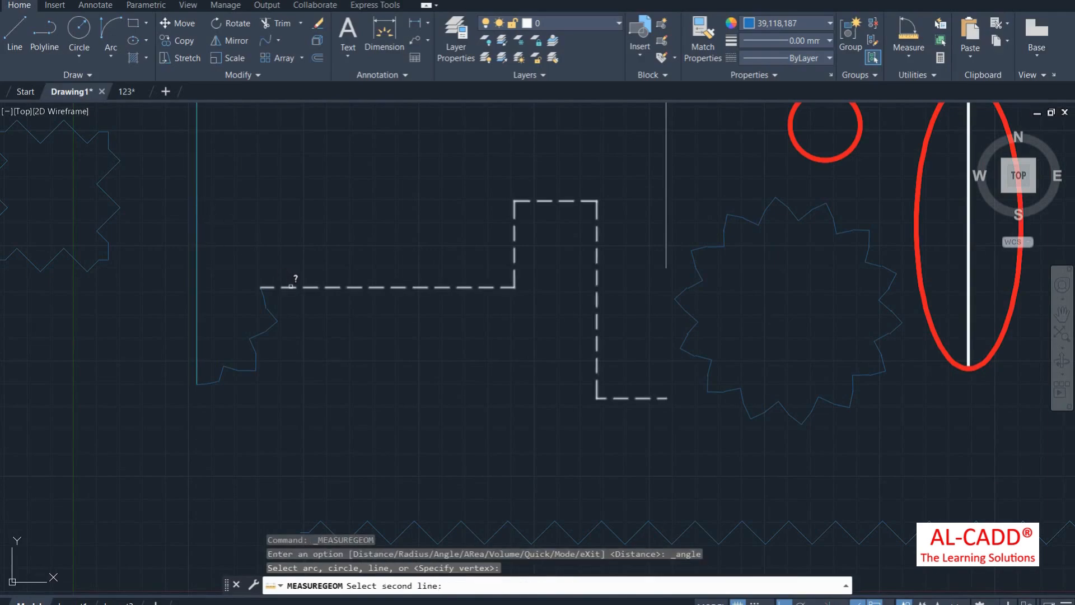
{"action": "left_click", "coordinate": [292, 289]}
{"action": "scroll", "coordinate": [309, 538], "scroll_direction": "down", "scroll_amount": 2}
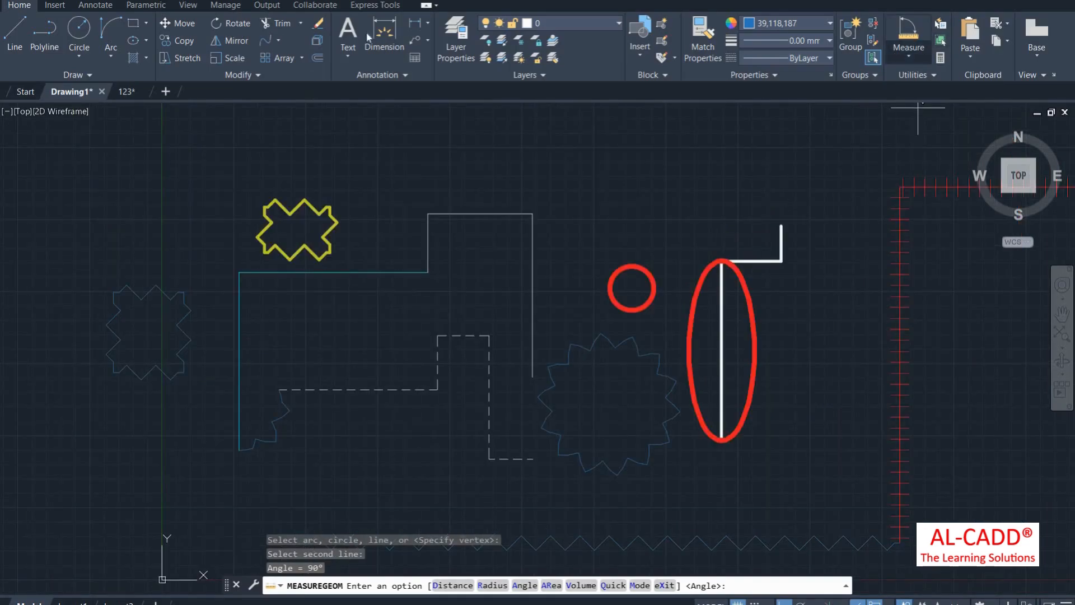
{"action": "left_click", "coordinate": [427, 23]}
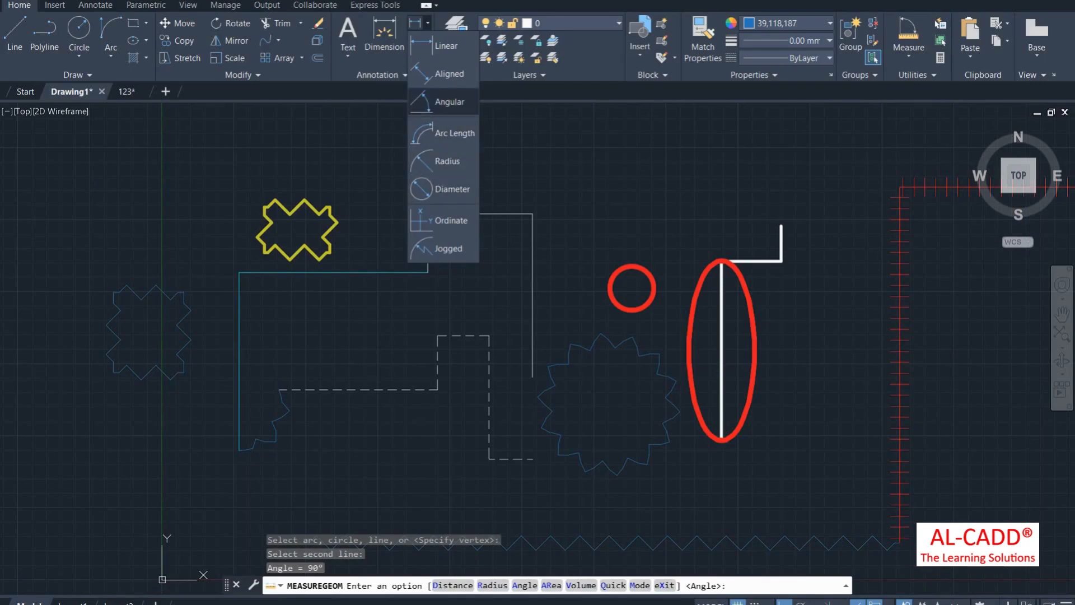
Step: Place a 90° angular dimension between the vertical and horizontal cyan lines
{"action": "left_click", "coordinate": [448, 102]}
{"action": "left_click", "coordinate": [240, 316]}
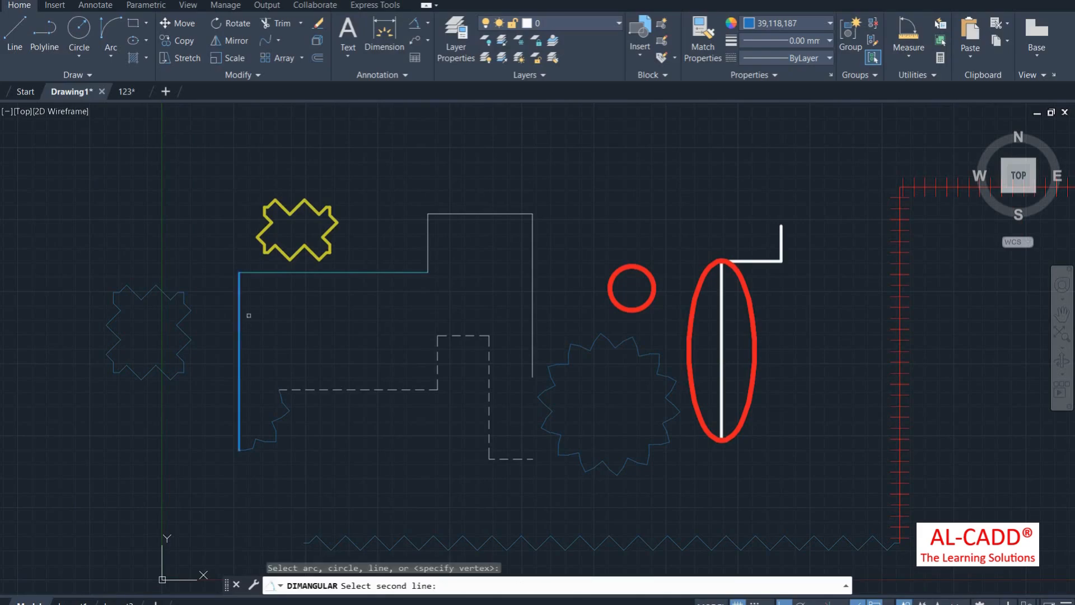
{"action": "left_click", "coordinate": [295, 272]}
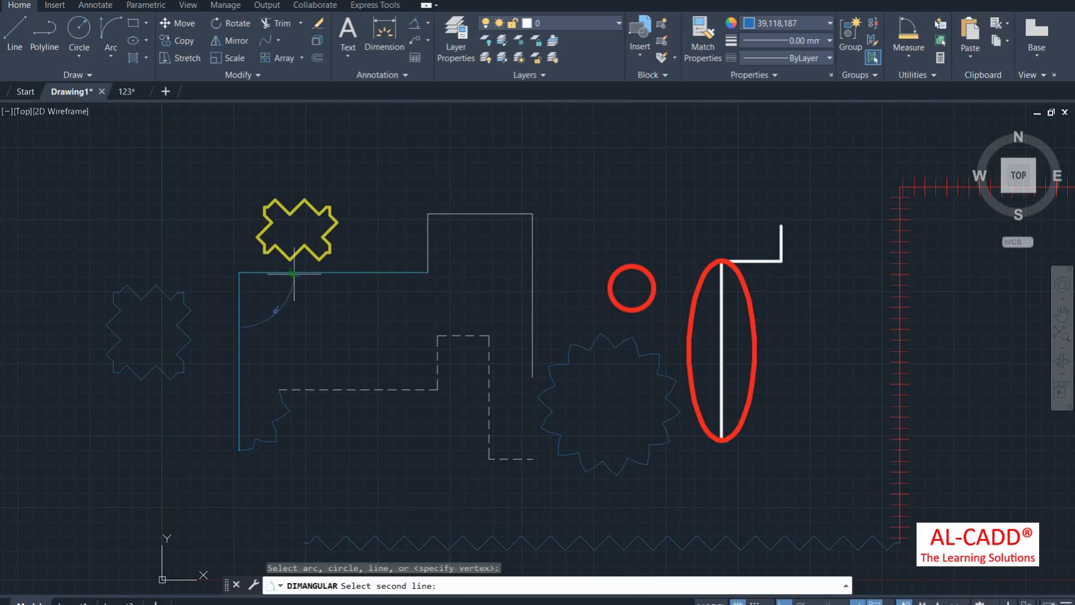
{"action": "left_click", "coordinate": [280, 308]}
{"action": "scroll", "coordinate": [270, 311], "scroll_direction": "up", "scroll_amount": 5}
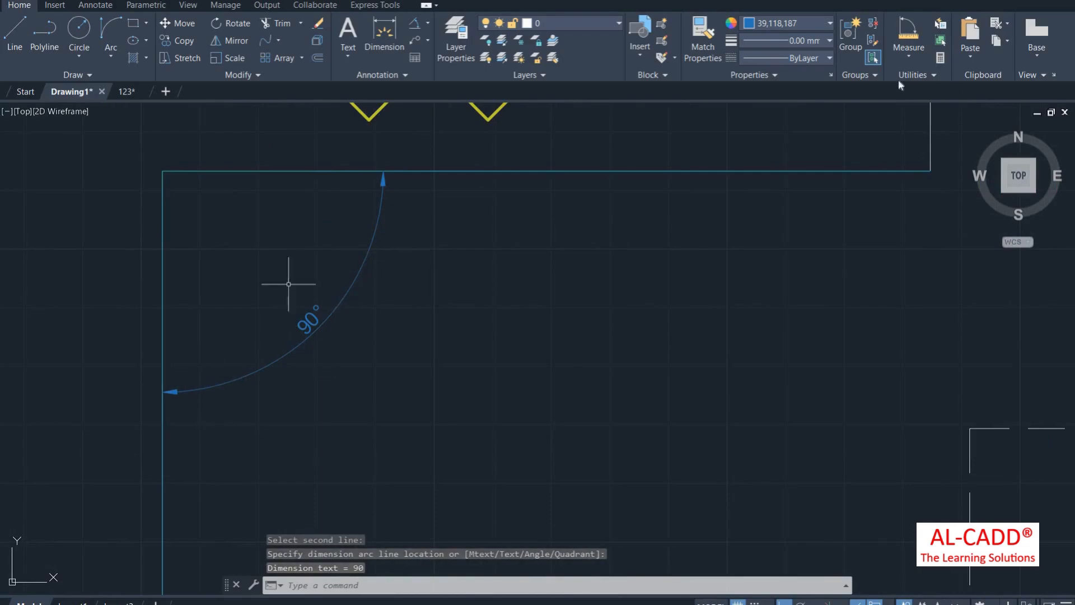
{"action": "scroll", "coordinate": [336, 257], "scroll_direction": "down", "scroll_amount": 2}
{"action": "left_click", "coordinate": [909, 56]}
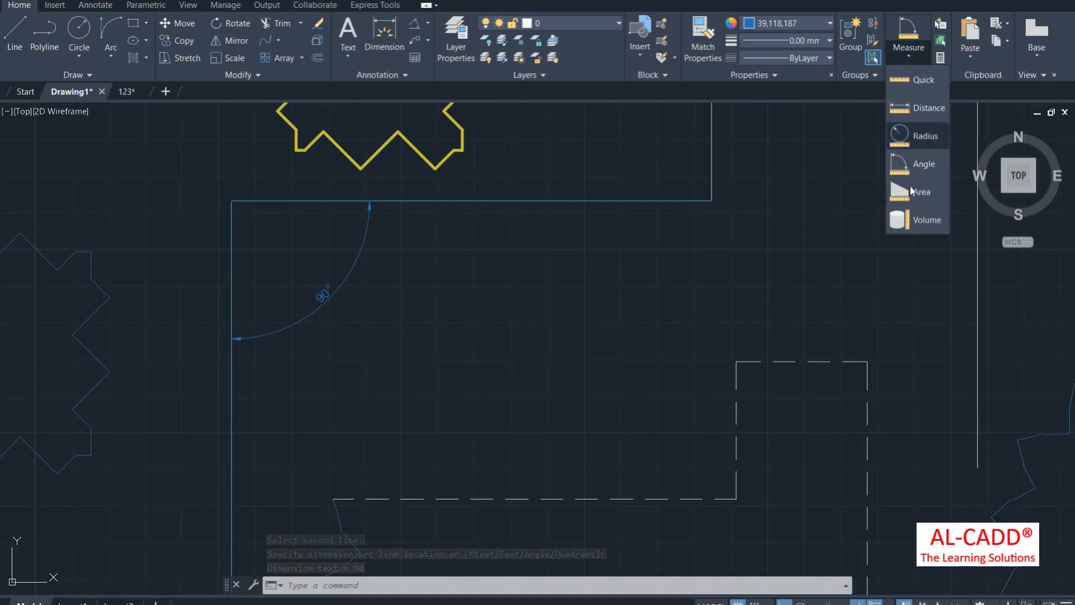
{"action": "scroll", "coordinate": [367, 344], "scroll_direction": "down", "scroll_amount": 3}
{"action": "scroll", "coordinate": [277, 330], "scroll_direction": "down", "scroll_amount": 2}
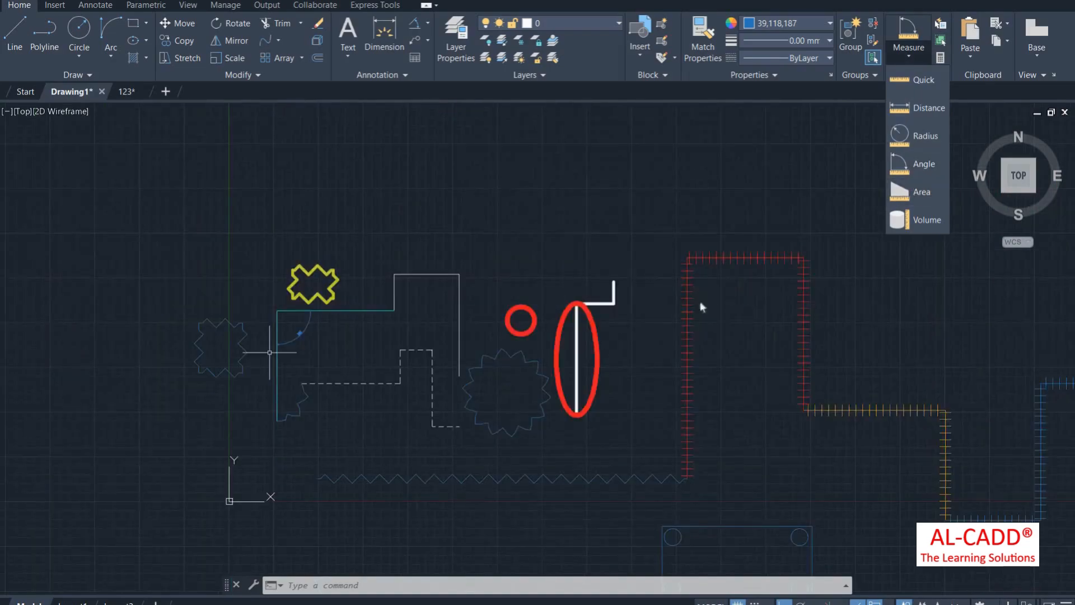
{"action": "scroll", "coordinate": [371, 368], "scroll_direction": "up", "scroll_amount": 2}
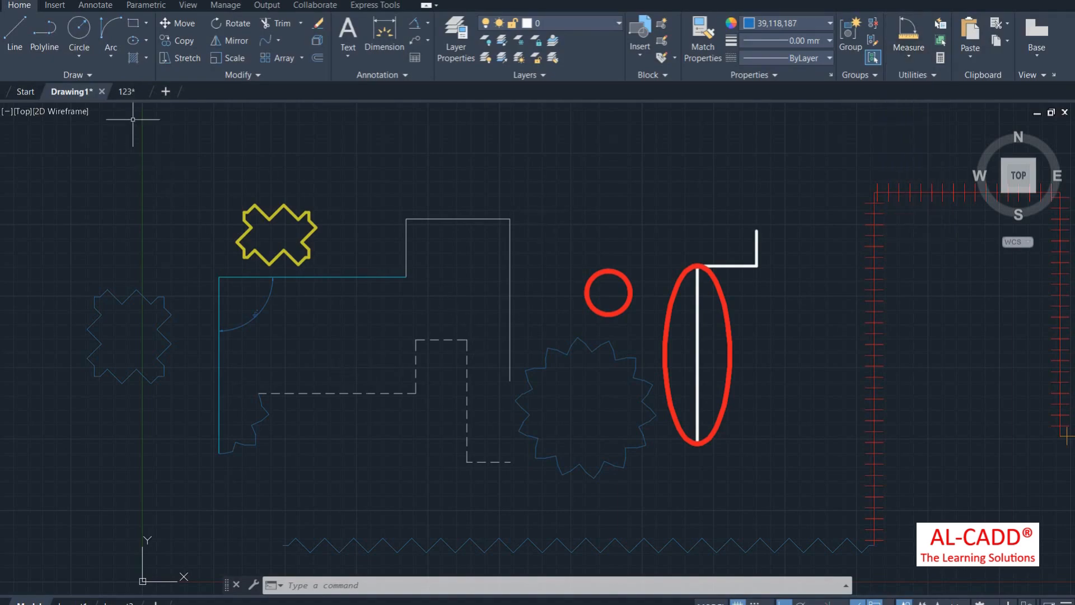
Step: Switch to the 123 floor plan drawing and zoom to the Bed Room
{"action": "left_click", "coordinate": [128, 92]}
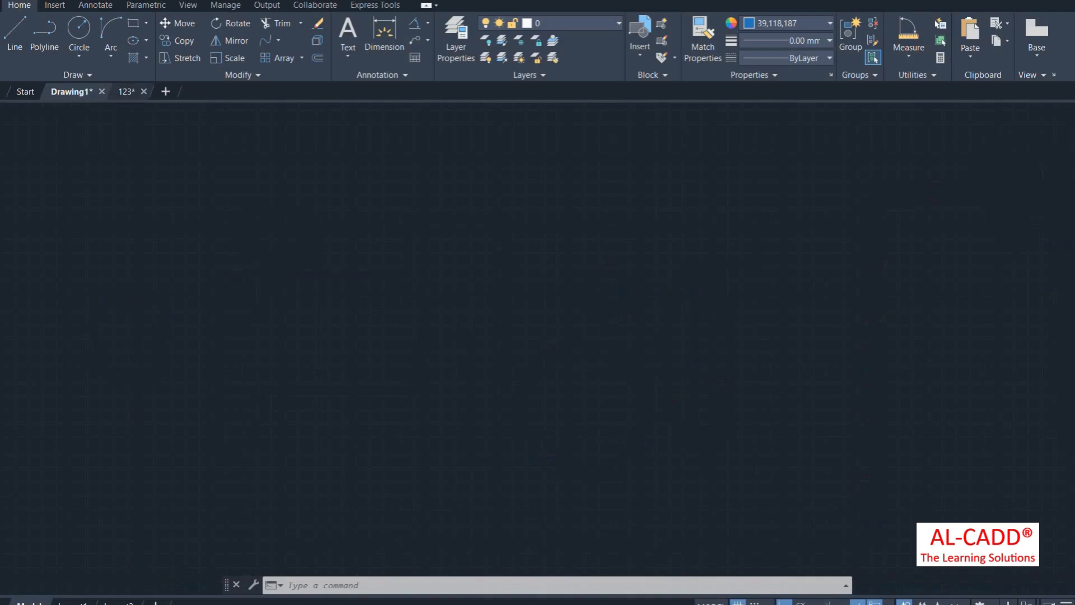
{"action": "scroll", "coordinate": [625, 284], "scroll_direction": "down", "scroll_amount": 2}
{"action": "scroll", "coordinate": [335, 291], "scroll_direction": "up", "scroll_amount": 2}
{"action": "scroll", "coordinate": [566, 376], "scroll_direction": "up", "scroll_amount": 4}
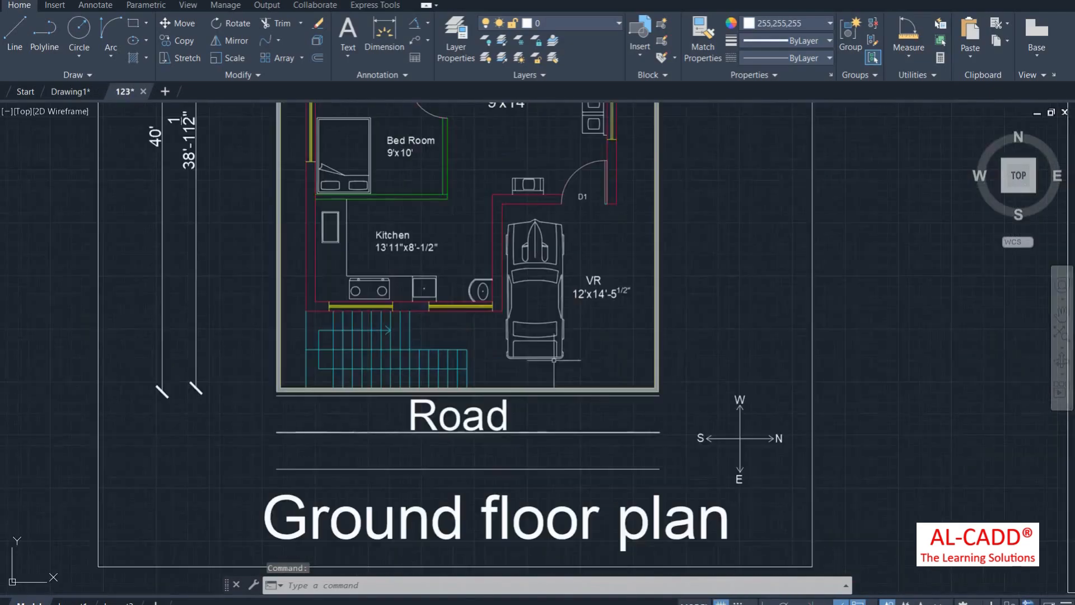
{"action": "scroll", "coordinate": [403, 350], "scroll_direction": "down", "scroll_amount": 1}
{"action": "scroll", "coordinate": [384, 240], "scroll_direction": "up", "scroll_amount": 2}
{"action": "scroll", "coordinate": [377, 247], "scroll_direction": "down", "scroll_amount": 2}
{"action": "scroll", "coordinate": [368, 215], "scroll_direction": "up", "scroll_amount": 1}
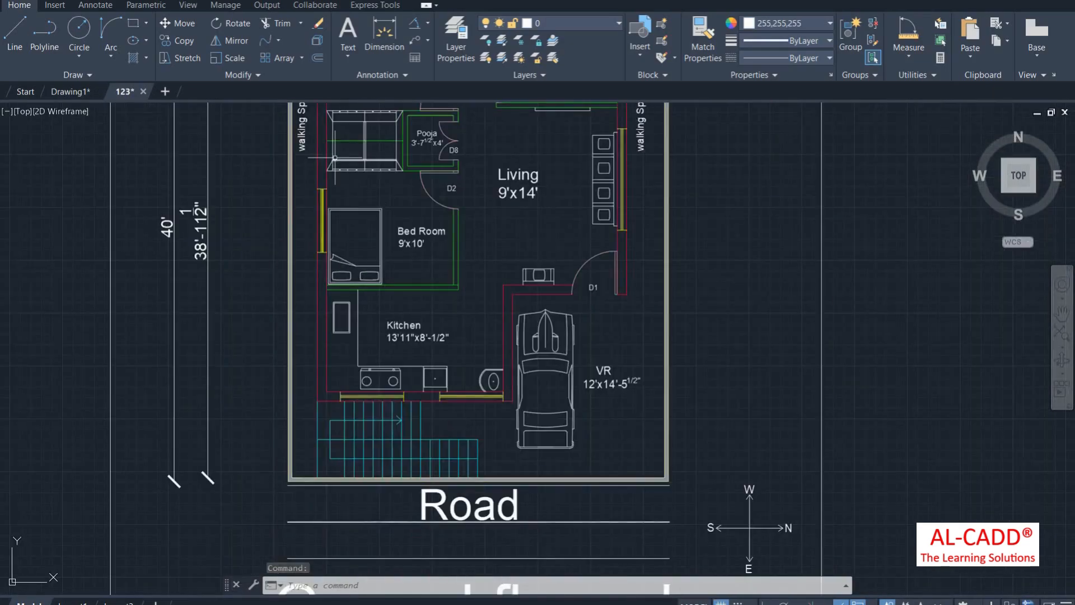
{"action": "scroll", "coordinate": [366, 176], "scroll_direction": "up", "scroll_amount": 2}
Step: Measure the Bed Room's area from its four corners: 90.00 sq ft, perimeter 38'-0"
{"action": "left_click", "coordinate": [900, 58]}
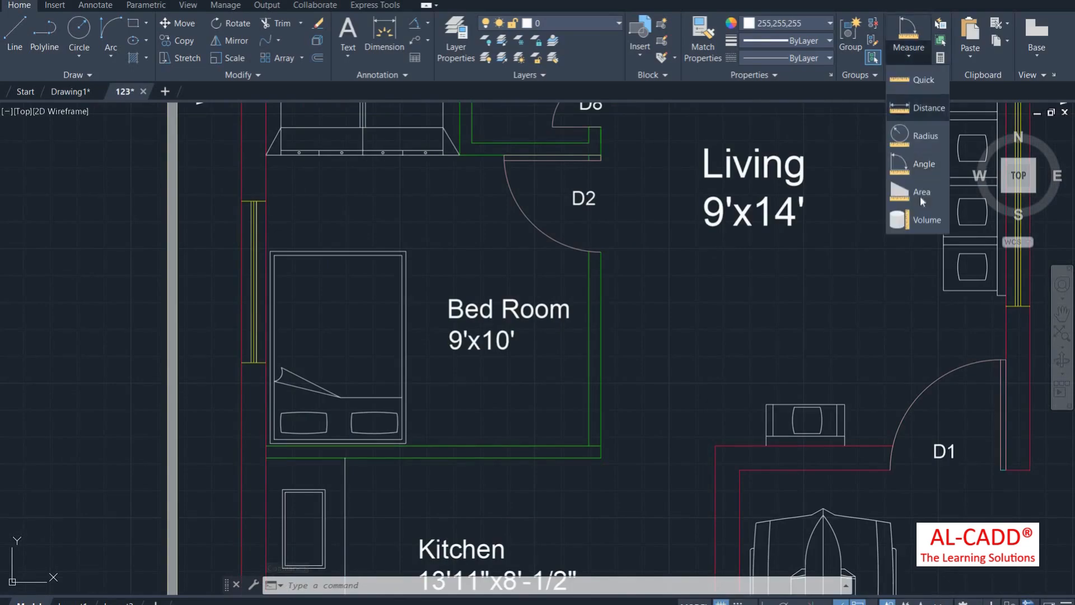
{"action": "left_click", "coordinate": [919, 191]}
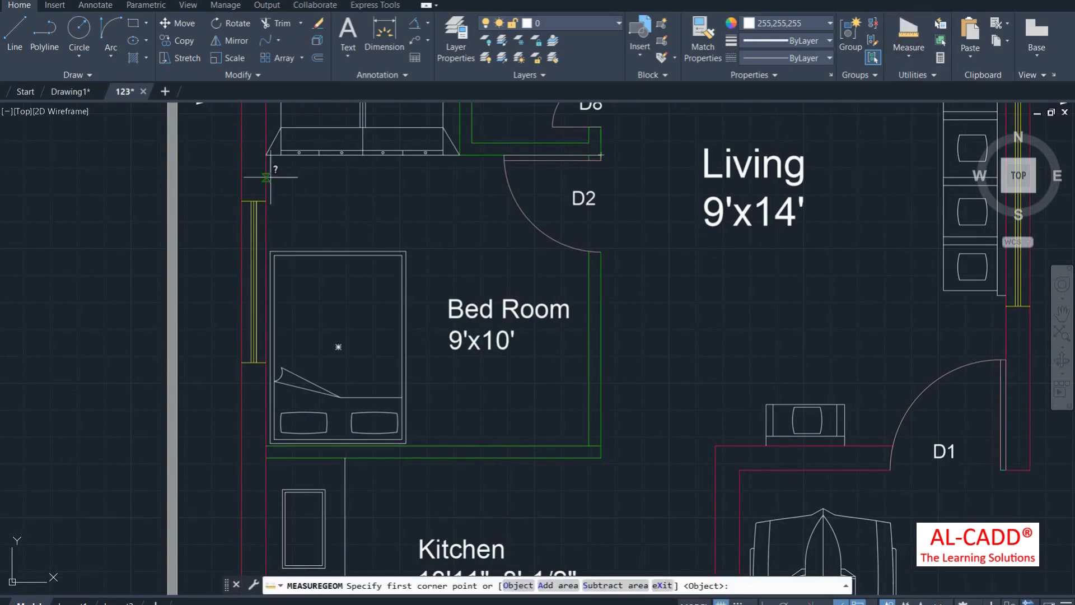
{"action": "left_click", "coordinate": [266, 155]}
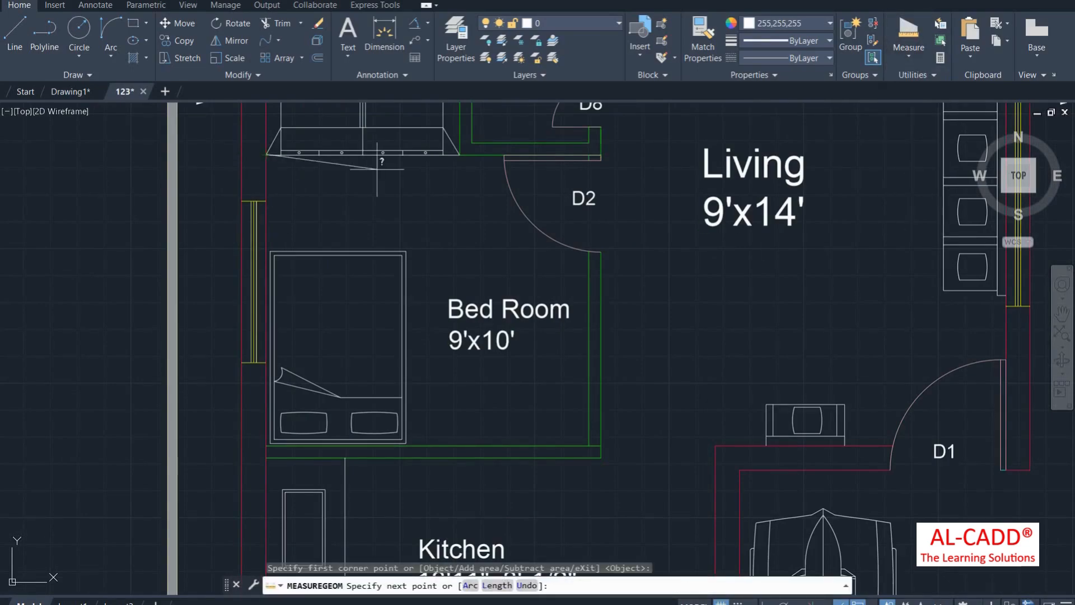
{"action": "left_click", "coordinate": [597, 155]}
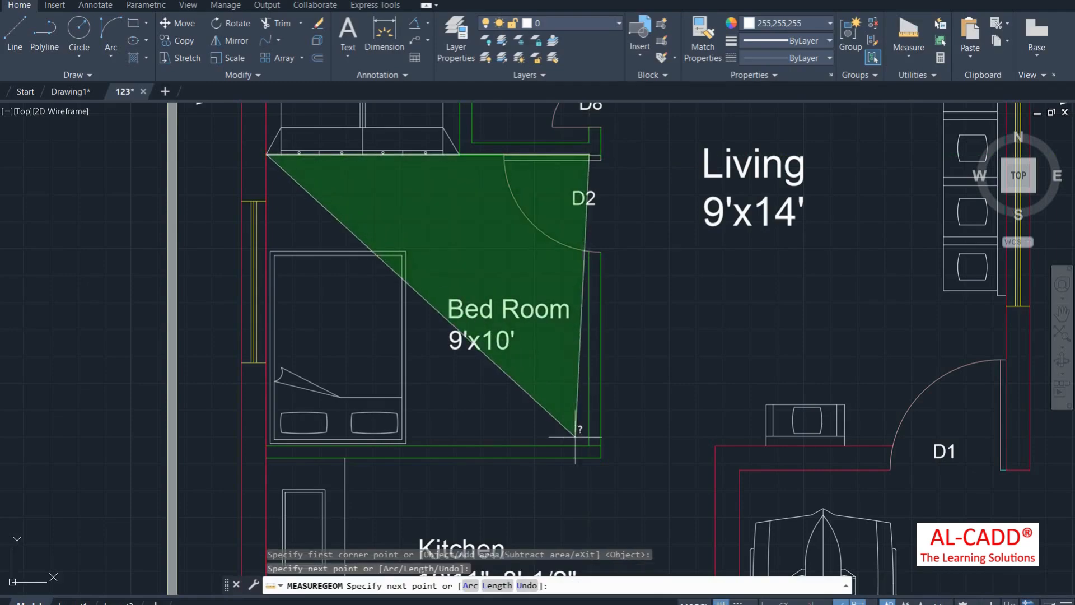
{"action": "left_click", "coordinate": [591, 446]}
{"action": "left_click", "coordinate": [267, 446]}
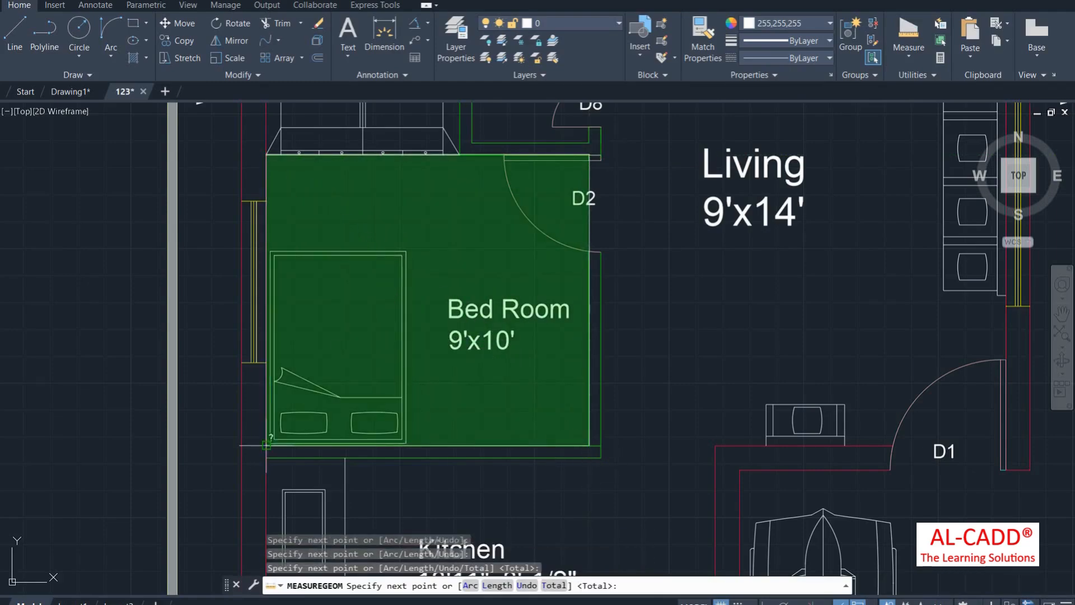
{"action": "left_click", "coordinate": [266, 162]}
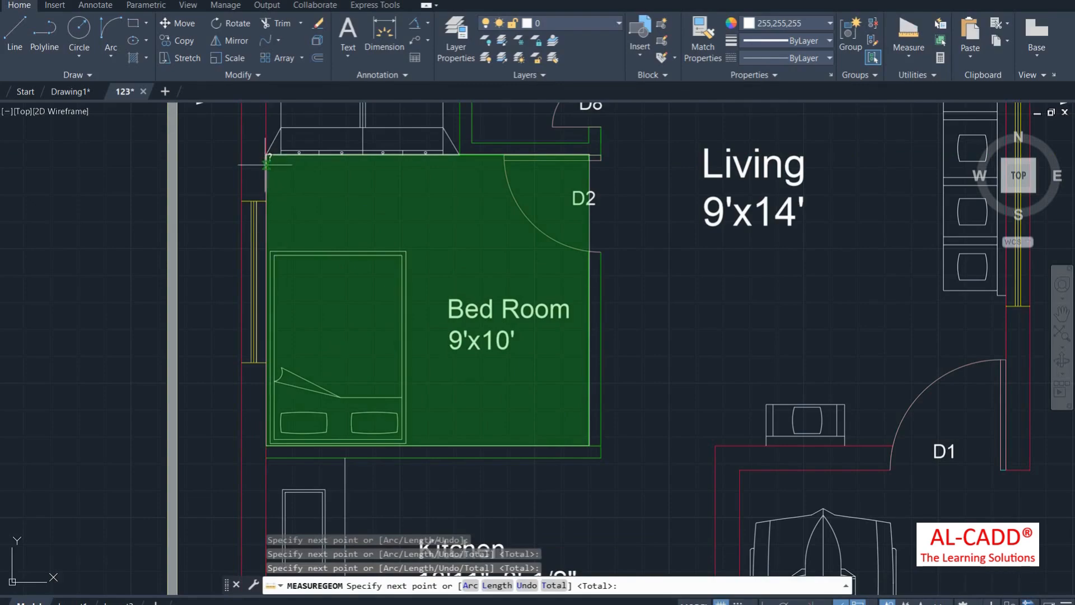
{"action": "key", "text": "Return"}
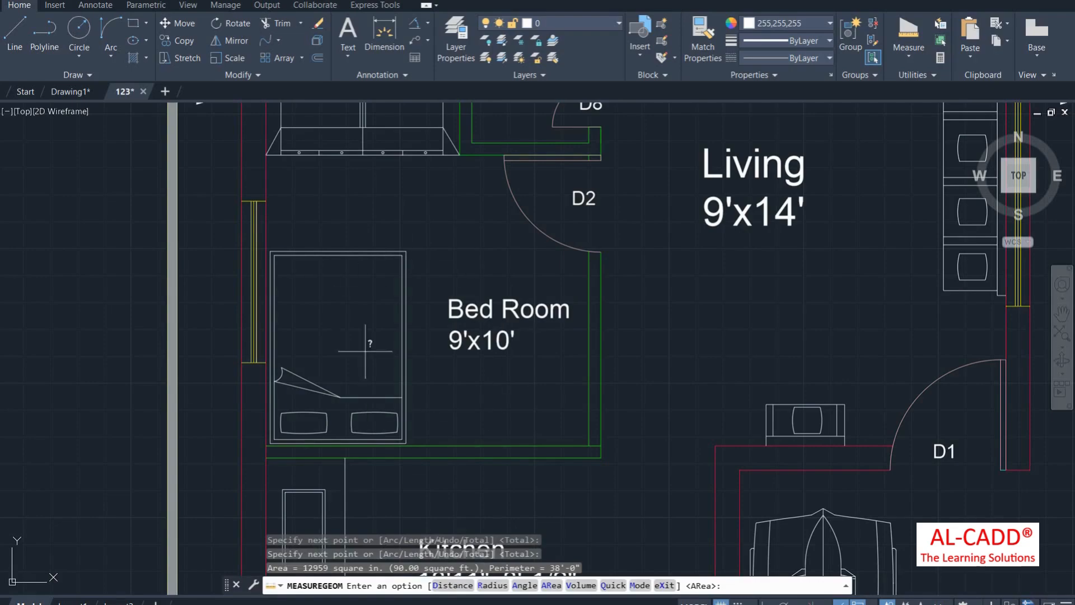
Step: Start the AREA command with the Object option, then cancel it
{"action": "scroll", "coordinate": [468, 378], "scroll_direction": "down", "scroll_amount": 6}
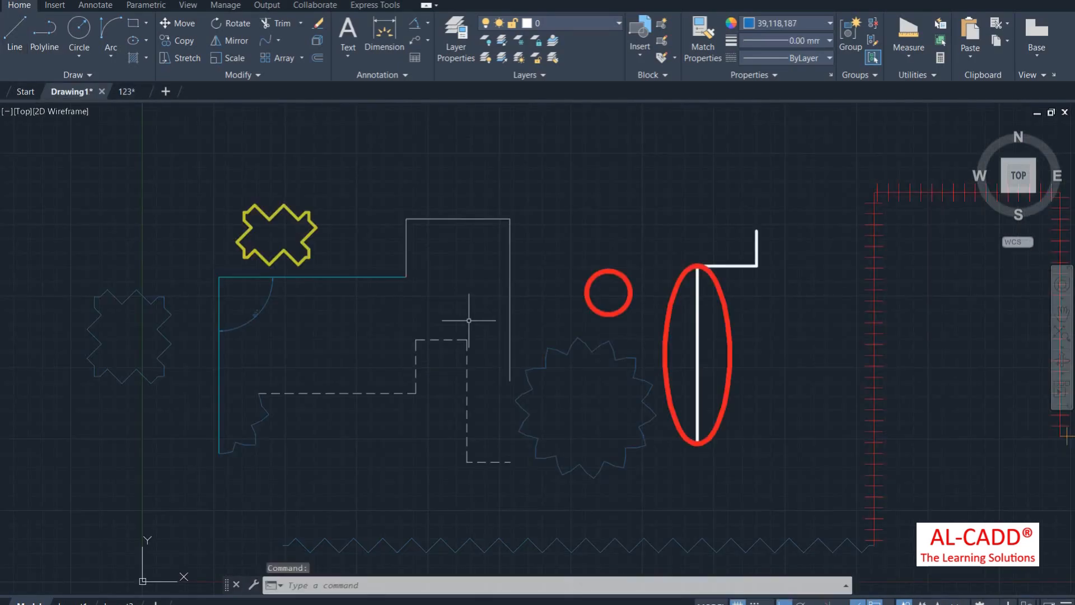
{"action": "scroll", "coordinate": [541, 369], "scroll_direction": "down", "scroll_amount": 2}
{"action": "scroll", "coordinate": [580, 390], "scroll_direction": "up", "scroll_amount": 4}
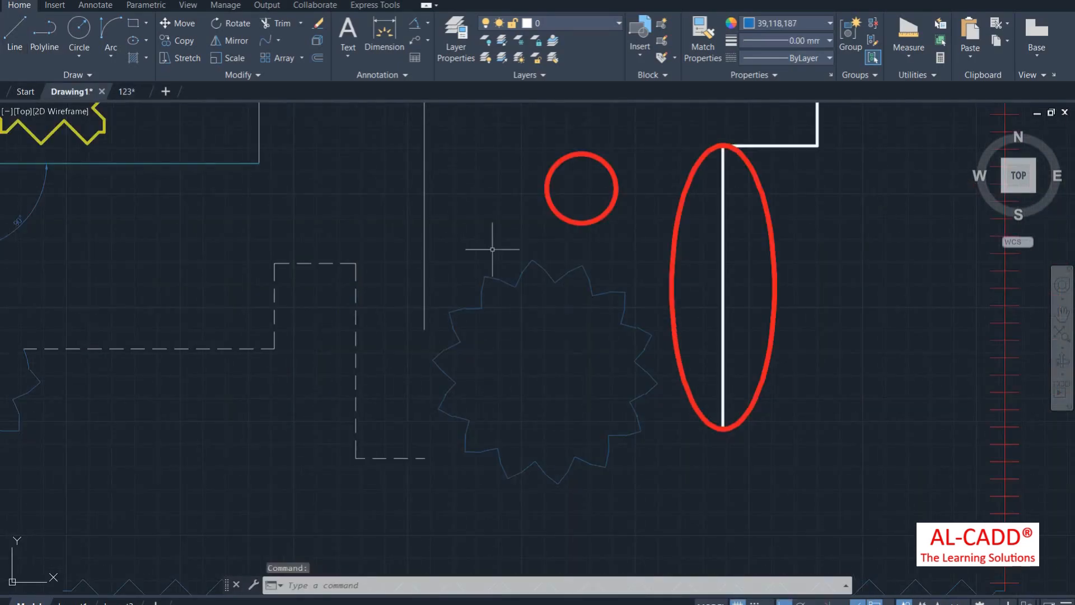
{"action": "scroll", "coordinate": [492, 249], "scroll_direction": "down", "scroll_amount": 3}
{"action": "scroll", "coordinate": [523, 325], "scroll_direction": "up", "scroll_amount": 3}
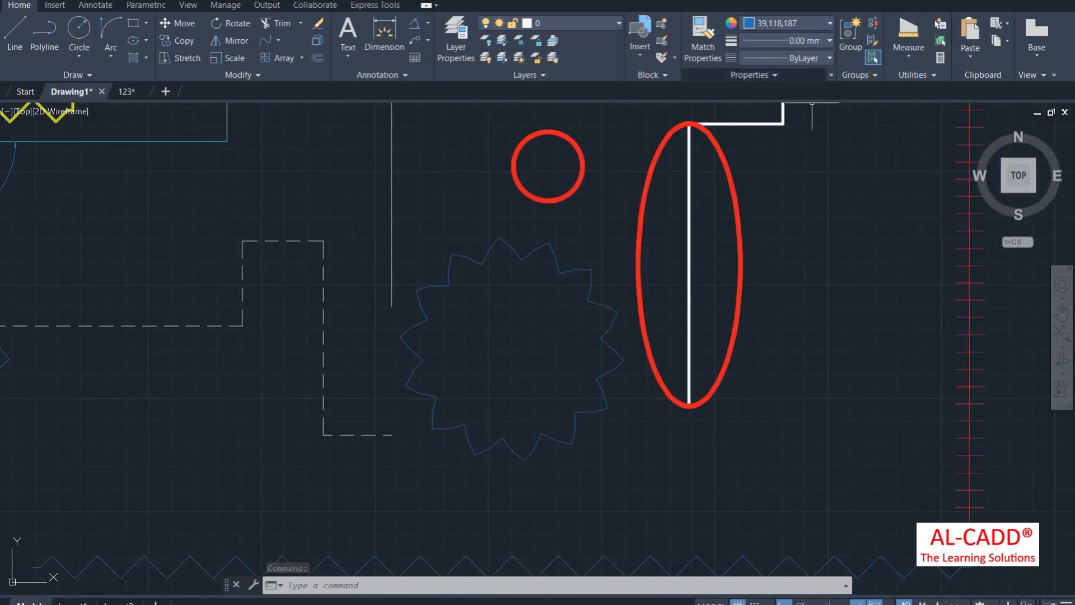
{"action": "type", "text": "r"}
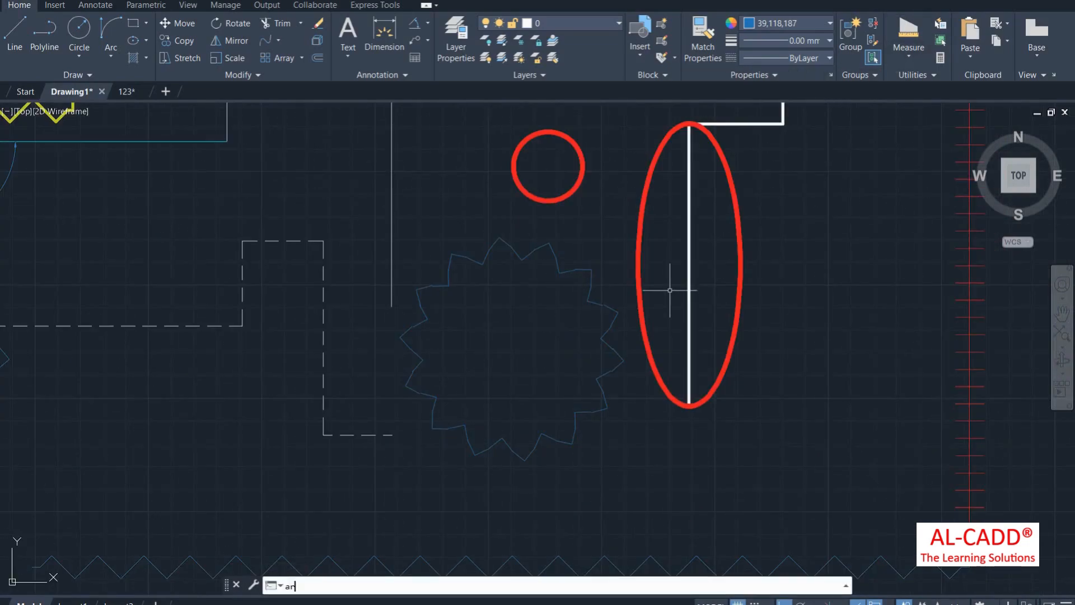
{"action": "type", "text": "ea"}
{"action": "key", "text": "Return"}
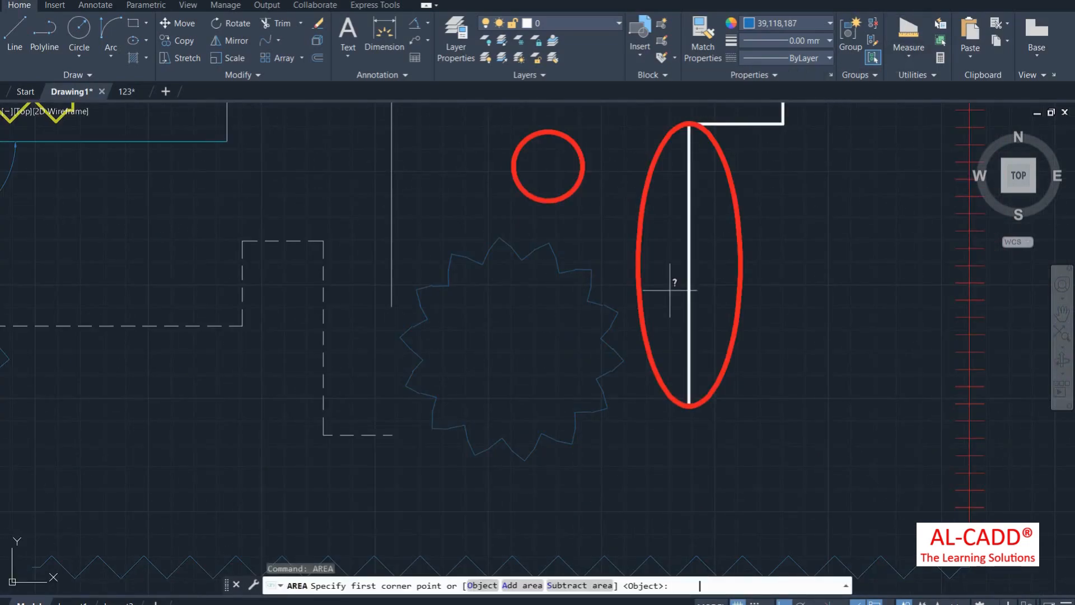
{"action": "key", "text": "Return"}
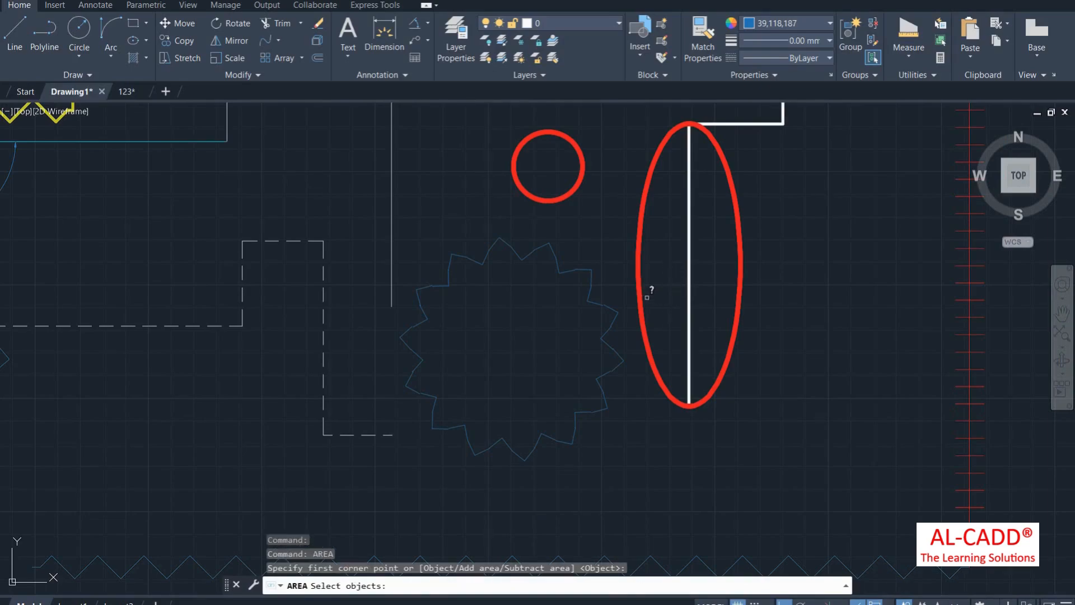
{"action": "key", "text": "Escape"}
Step: Run AA with Object on the star: area 6246.8840, circumference 280.1797
{"action": "type", "text": "aa"}
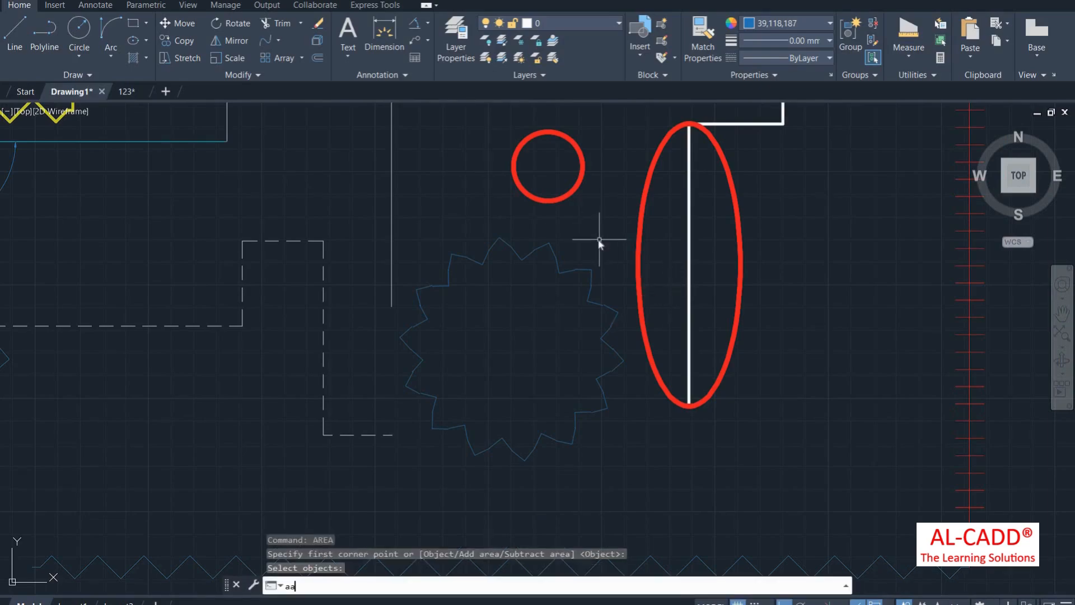
{"action": "key", "text": "Return"}
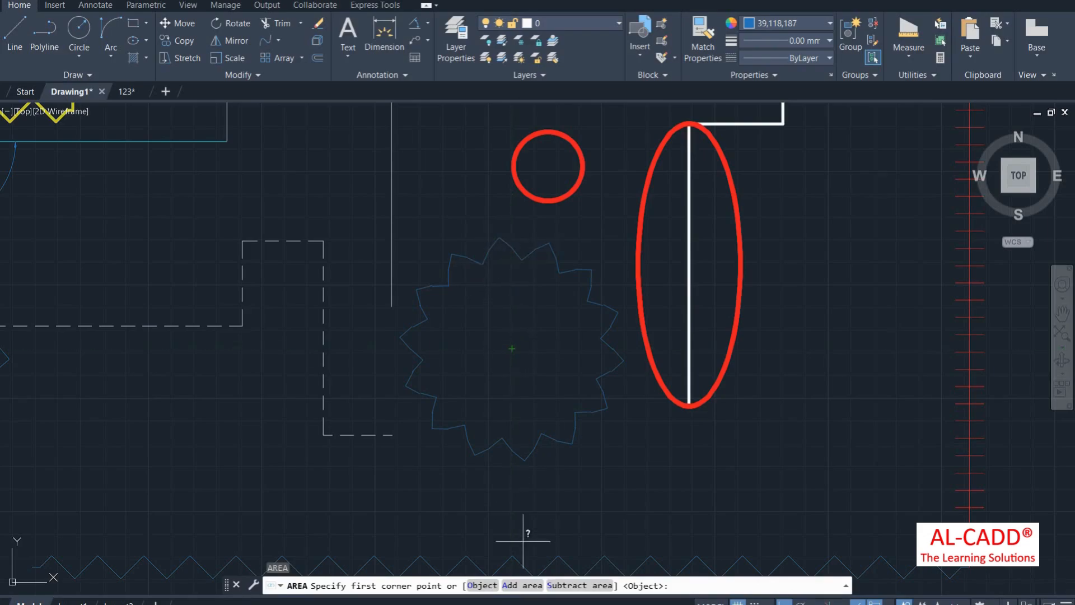
{"action": "left_click", "coordinate": [482, 585]}
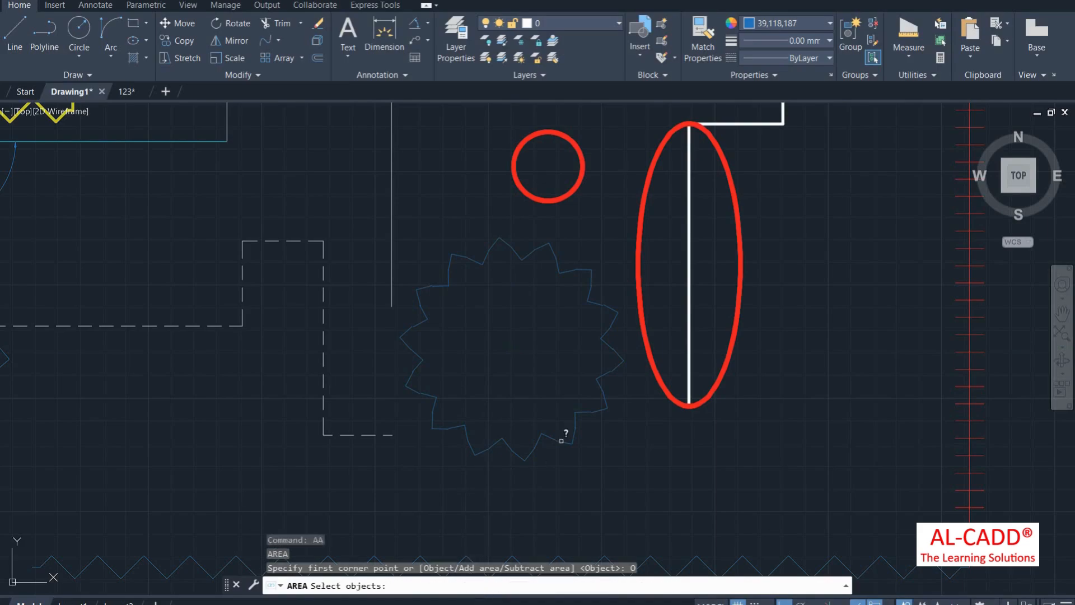
{"action": "left_click", "coordinate": [534, 442]}
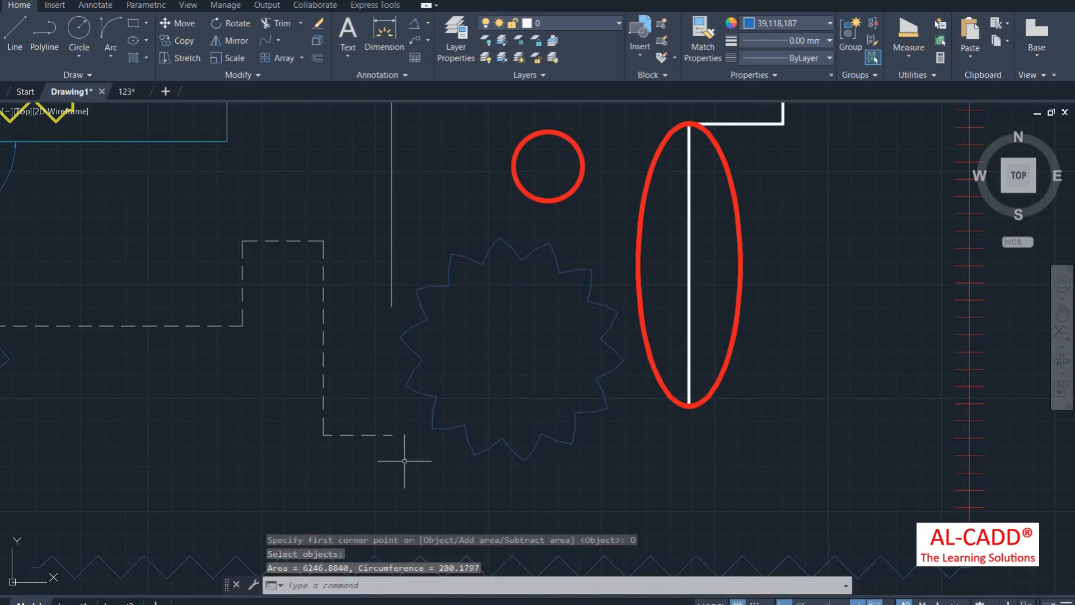
{"action": "left_click", "coordinate": [911, 48]}
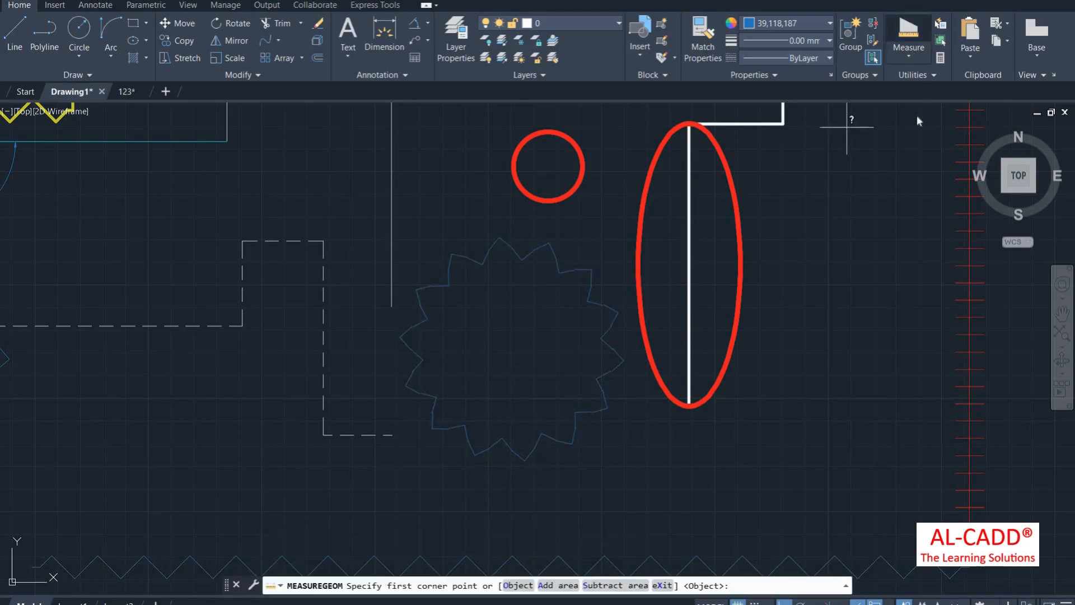
Step: Start a volume measurement and zoom to the rectangular plate
{"action": "left_click", "coordinate": [919, 220]}
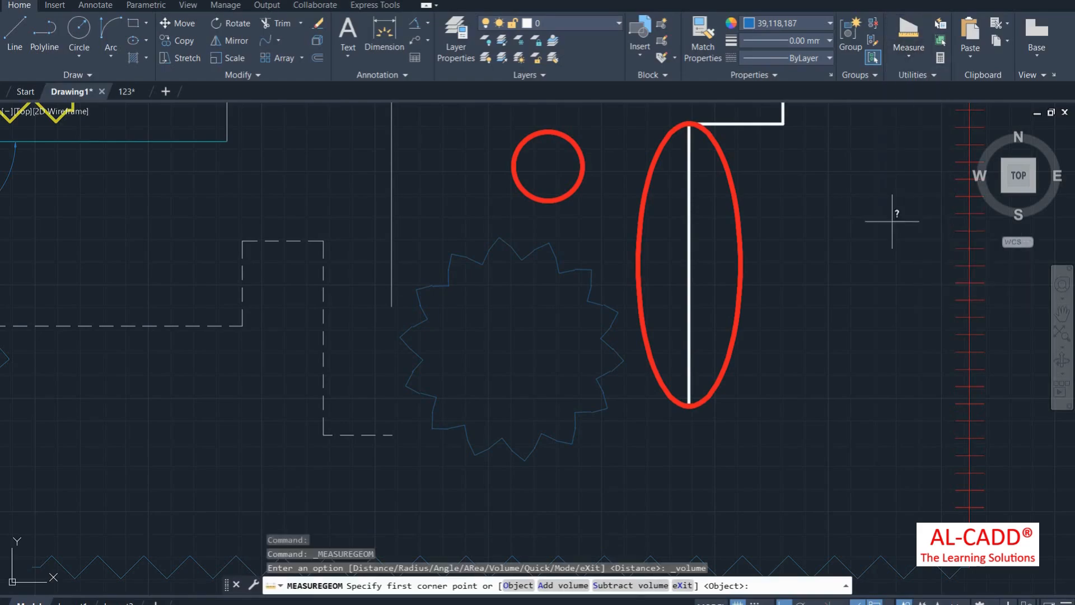
{"action": "scroll", "coordinate": [607, 297], "scroll_direction": "down", "scroll_amount": 4}
{"action": "scroll", "coordinate": [569, 211], "scroll_direction": "up", "scroll_amount": 4}
{"action": "scroll", "coordinate": [577, 221], "scroll_direction": "up", "scroll_amount": 2}
{"action": "scroll", "coordinate": [630, 302], "scroll_direction": "down", "scroll_amount": 4}
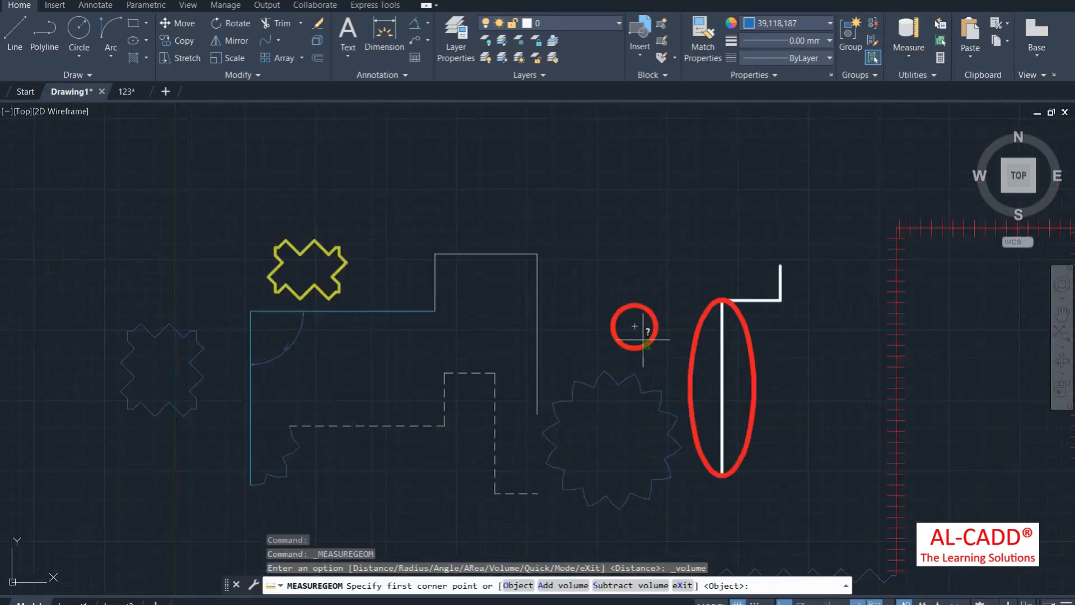
{"action": "scroll", "coordinate": [638, 325], "scroll_direction": "up", "scroll_amount": 4}
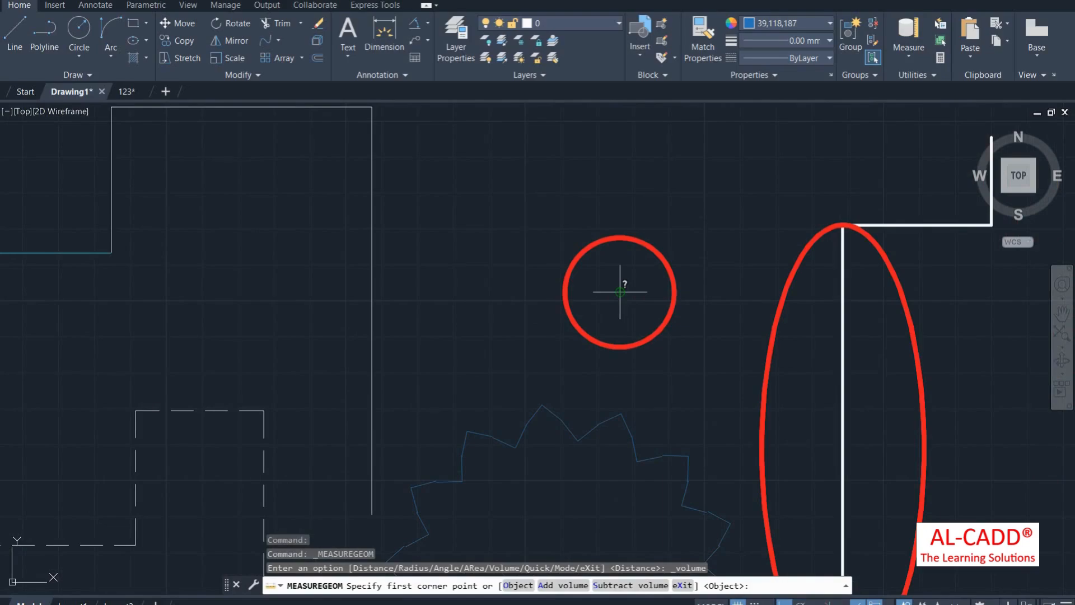
{"action": "scroll", "coordinate": [620, 291], "scroll_direction": "down", "scroll_amount": 6}
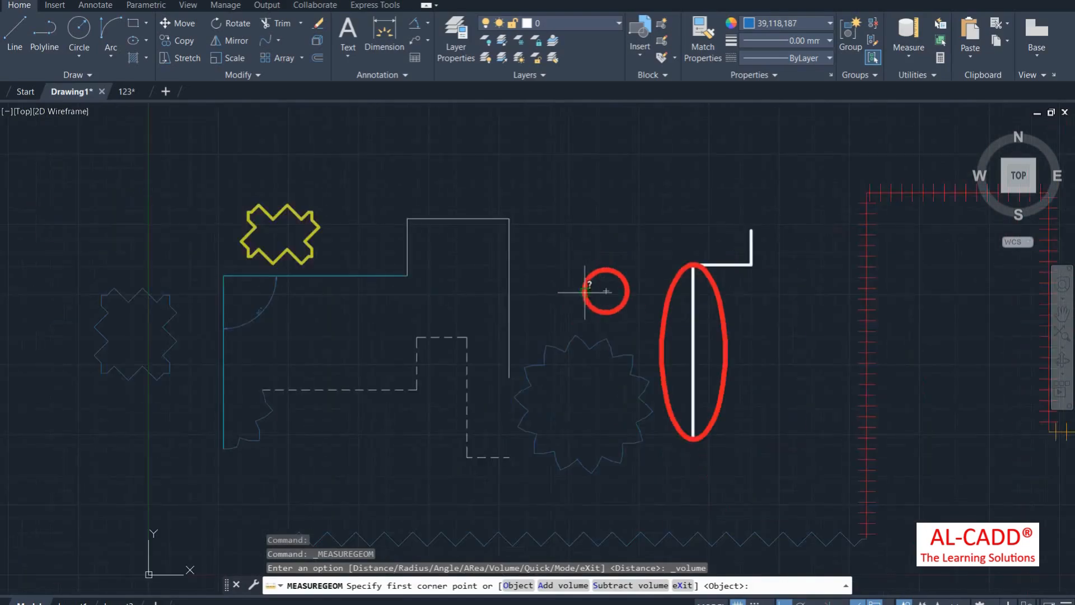
{"action": "scroll", "coordinate": [607, 336], "scroll_direction": "down", "scroll_amount": 2}
{"action": "scroll", "coordinate": [698, 427], "scroll_direction": "up", "scroll_amount": 6}
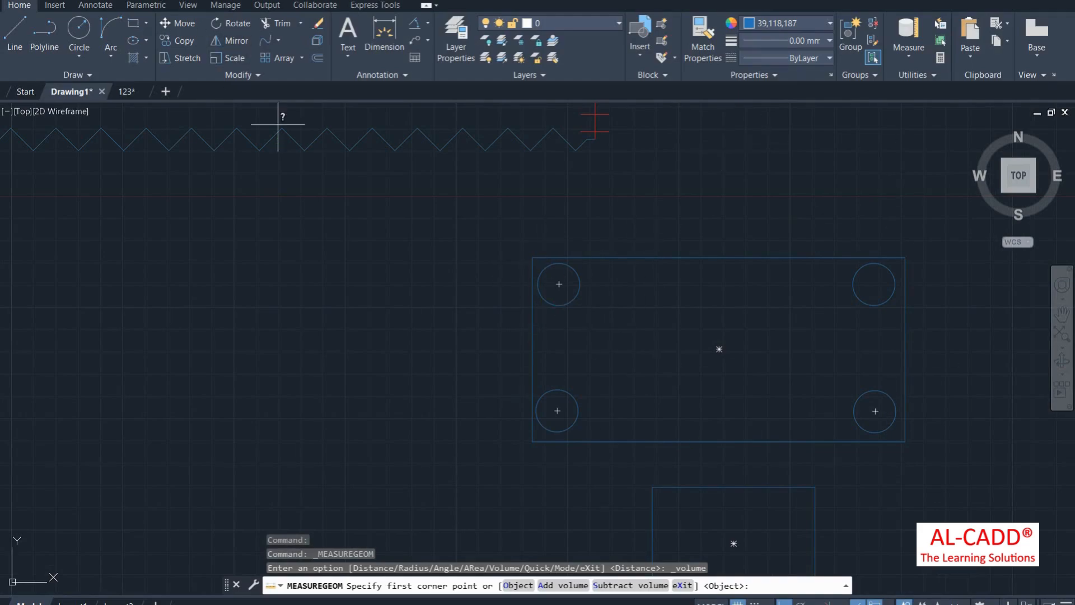
Step: Trace the plate's four corners with height 20, giving volume 277592.1374
{"action": "left_click", "coordinate": [532, 257]}
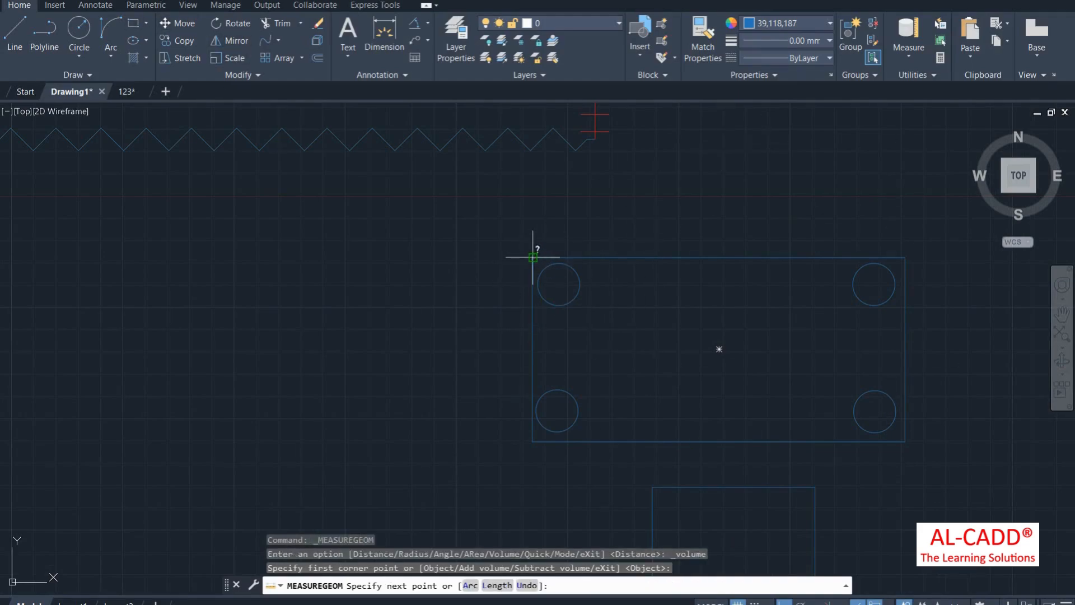
{"action": "left_click", "coordinate": [905, 257]}
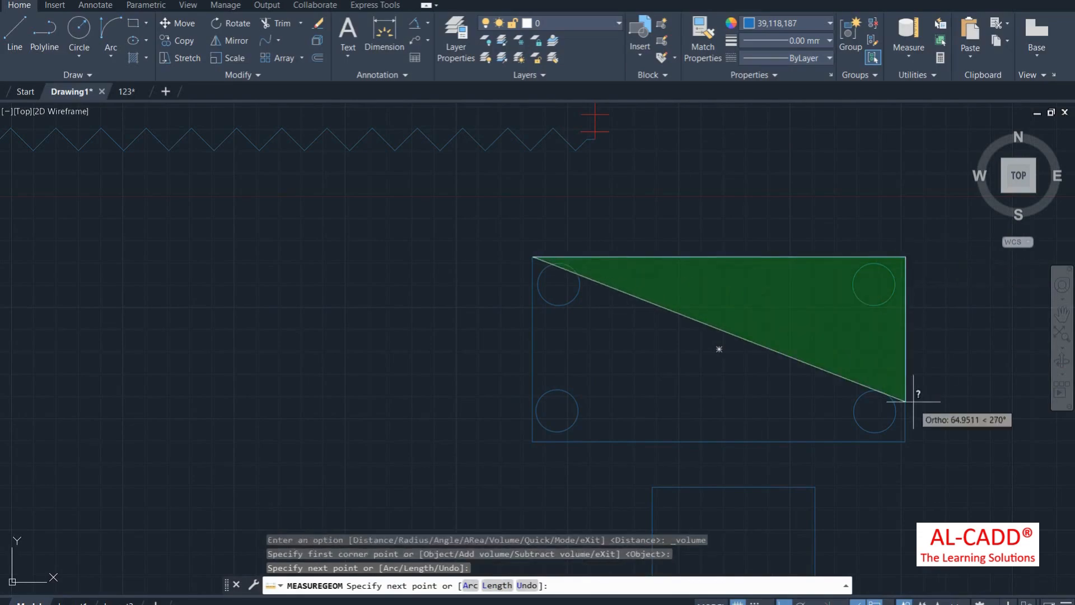
{"action": "left_click", "coordinate": [905, 442]}
{"action": "left_click", "coordinate": [532, 442]}
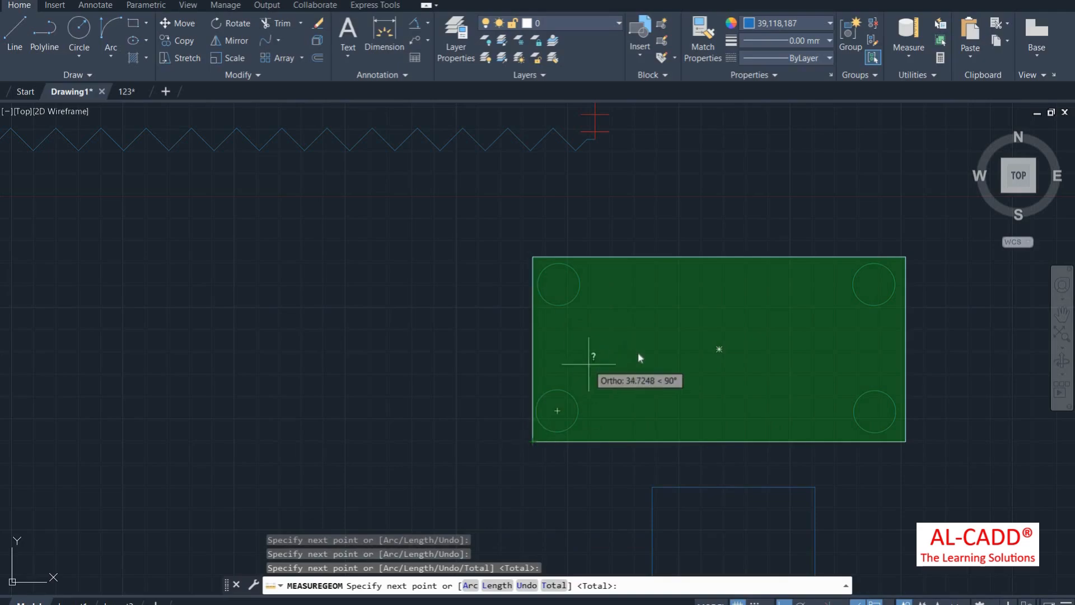
{"action": "right_click", "coordinate": [600, 341]}
{"action": "left_click", "coordinate": [636, 352]}
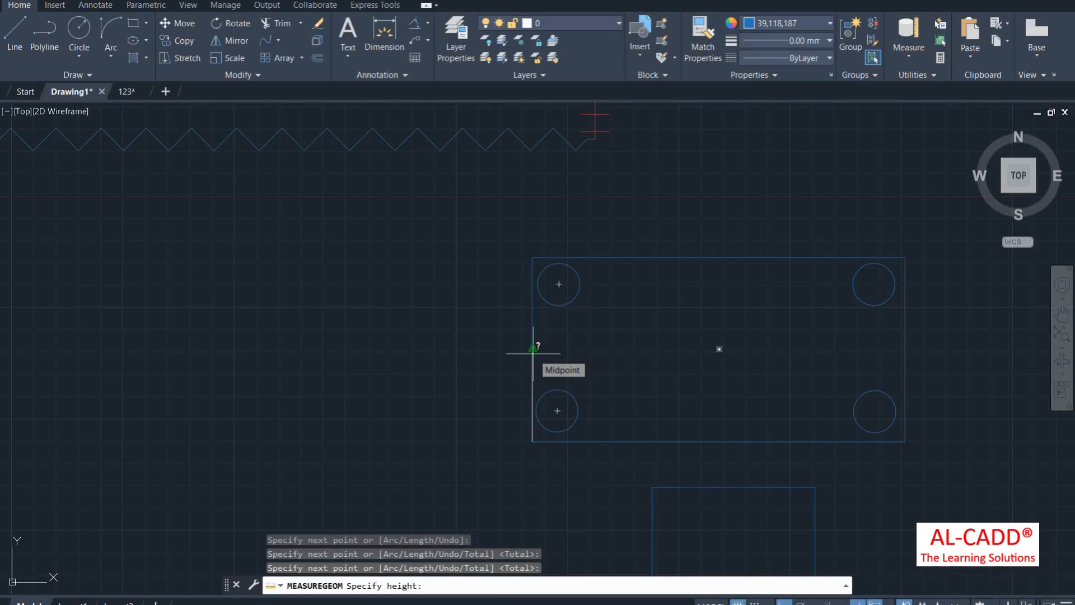
{"action": "key", "text": "Return"}
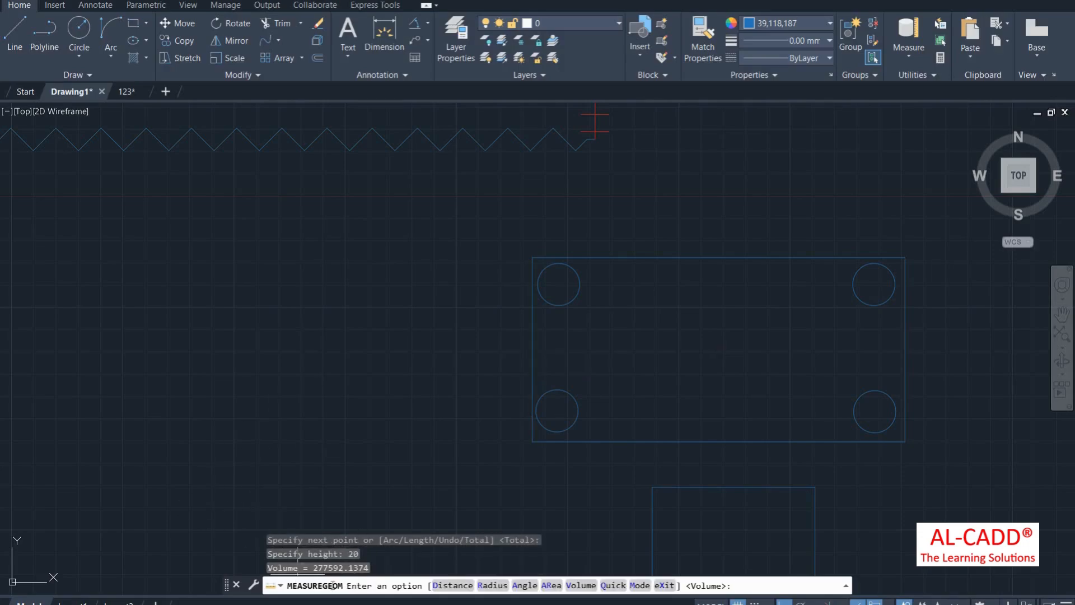
{"action": "left_click", "coordinate": [134, 91]}
Step: Cancel the running command and zoom to the wall beside the Bed Room
{"action": "key", "text": "Escape"}
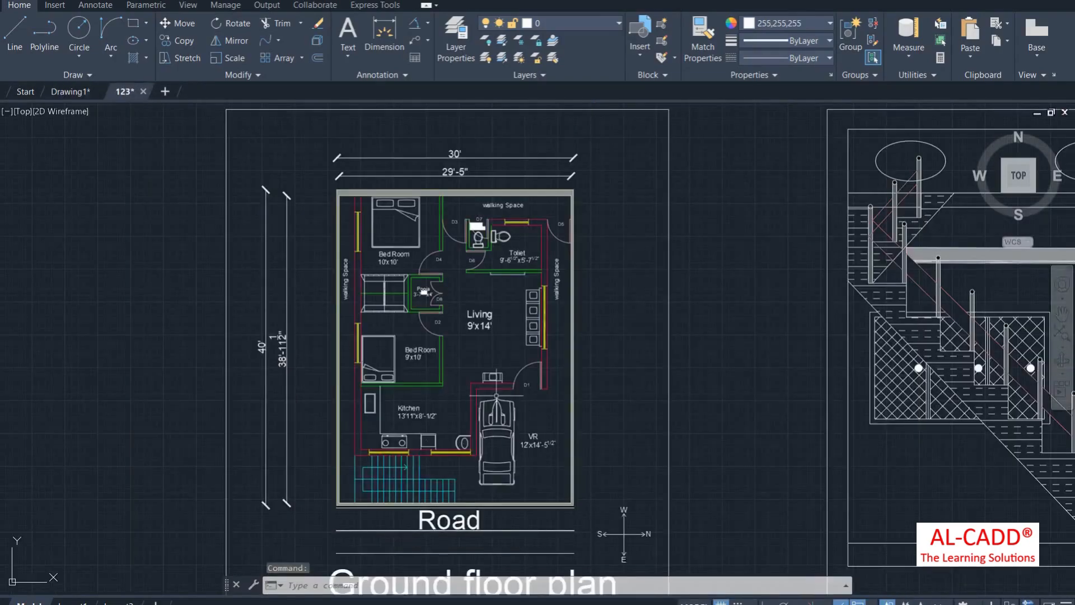
{"action": "scroll", "coordinate": [448, 308], "scroll_direction": "down", "scroll_amount": 4}
{"action": "scroll", "coordinate": [615, 438], "scroll_direction": "up", "scroll_amount": 6}
{"action": "scroll", "coordinate": [615, 438], "scroll_direction": "down", "scroll_amount": 4}
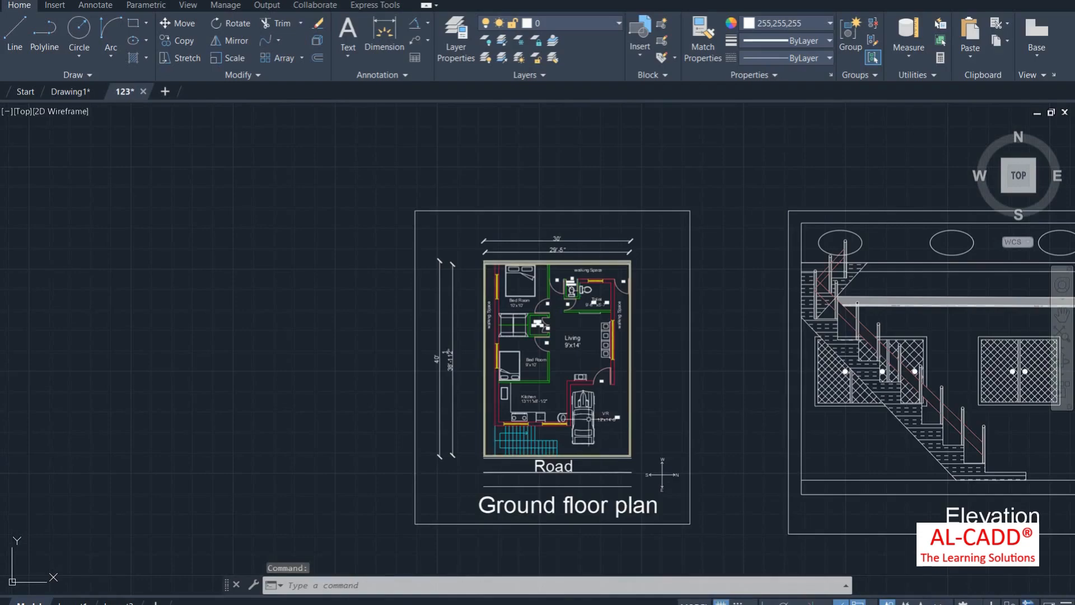
{"action": "scroll", "coordinate": [543, 245], "scroll_direction": "up", "scroll_amount": 4}
{"action": "scroll", "coordinate": [543, 245], "scroll_direction": "down", "scroll_amount": 4}
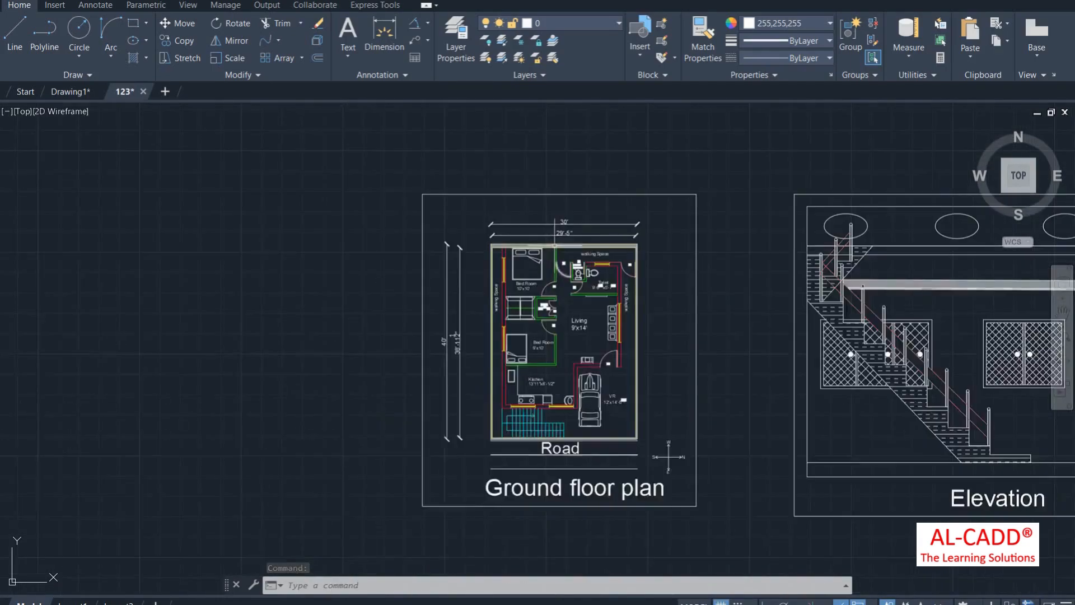
{"action": "scroll", "coordinate": [554, 224], "scroll_direction": "up", "scroll_amount": 8}
{"action": "scroll", "coordinate": [564, 204], "scroll_direction": "down", "scroll_amount": 1}
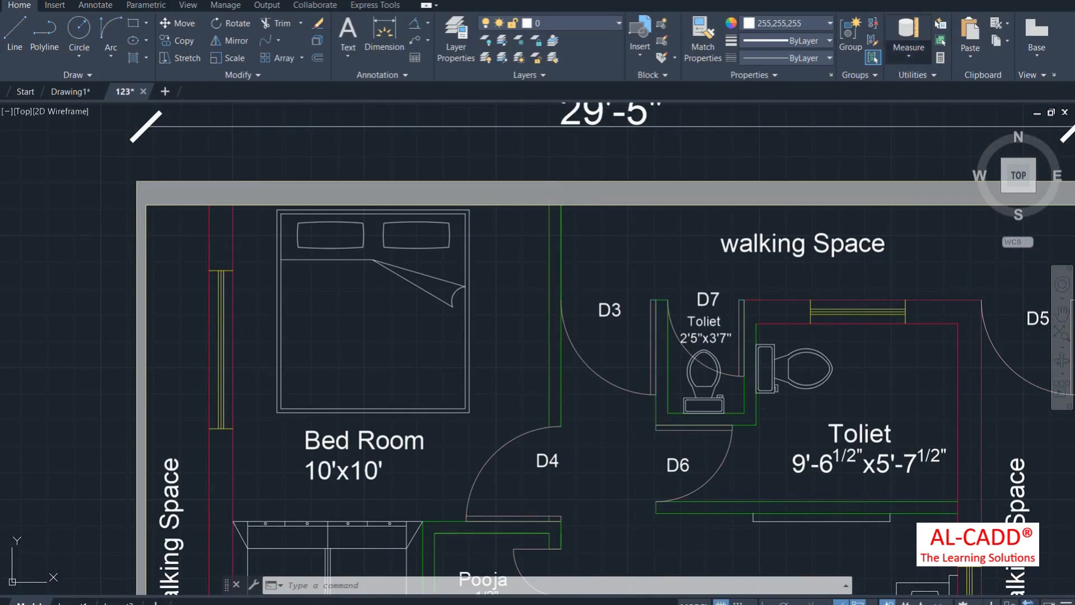
Step: Measure the wall's volume at 10' height, 45360 cu in, then end the command
{"action": "left_click", "coordinate": [909, 52]}
{"action": "left_click", "coordinate": [903, 221]}
{"action": "left_click", "coordinate": [568, 205]}
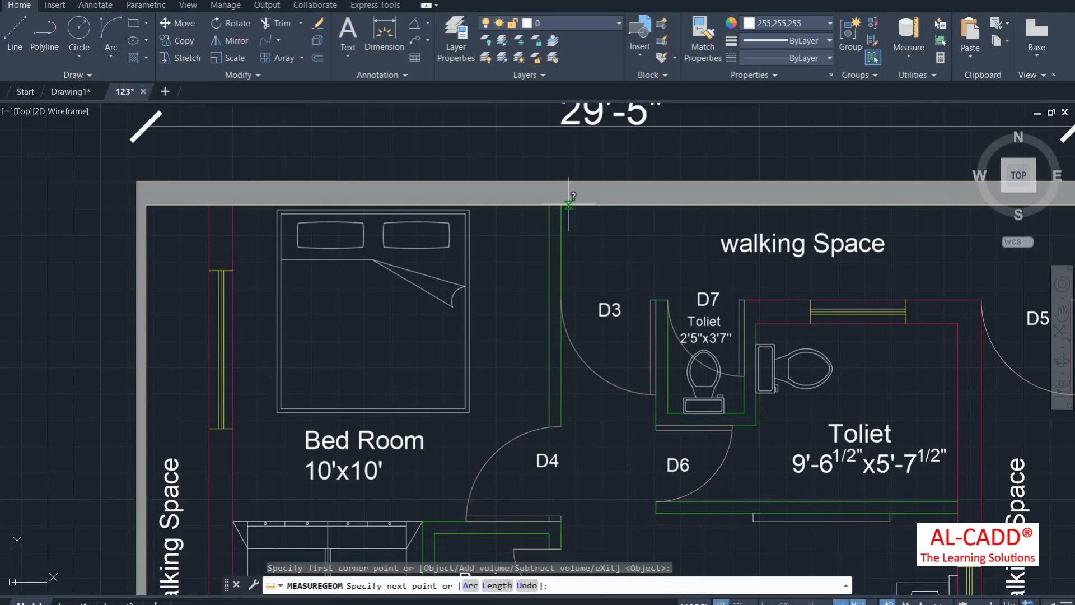
{"action": "left_click", "coordinate": [561, 205]}
{"action": "left_click", "coordinate": [561, 425]}
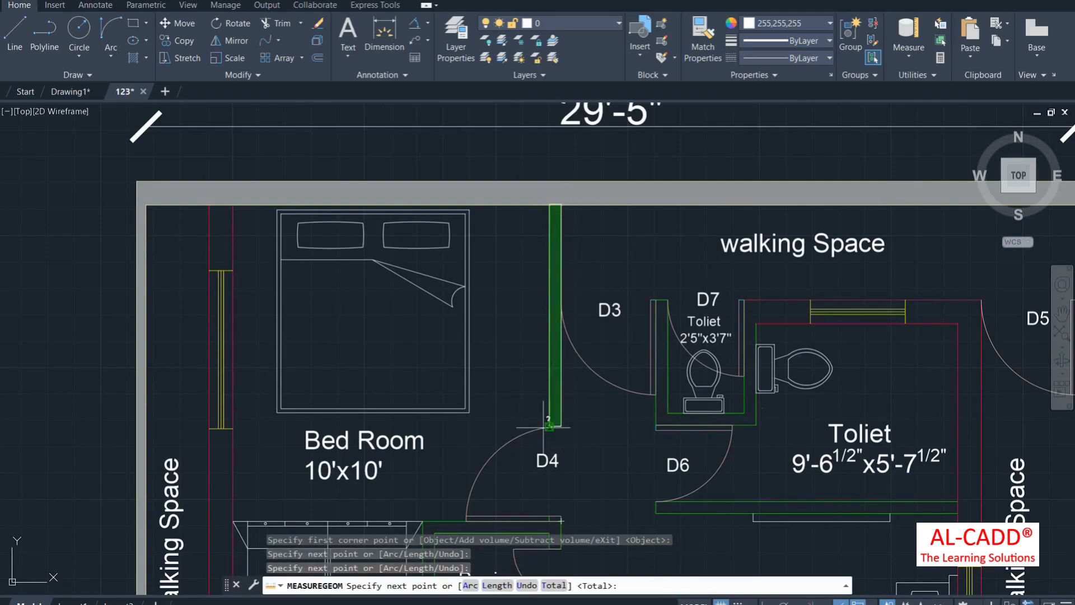
{"action": "left_click", "coordinate": [549, 426]}
{"action": "left_click", "coordinate": [557, 212]}
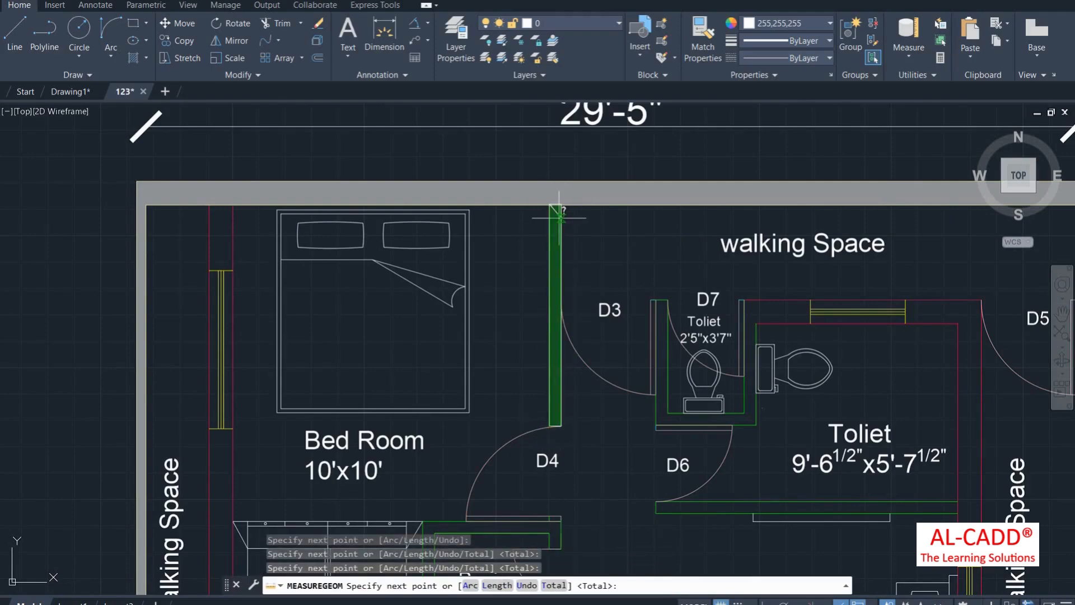
{"action": "key", "text": "Return"}
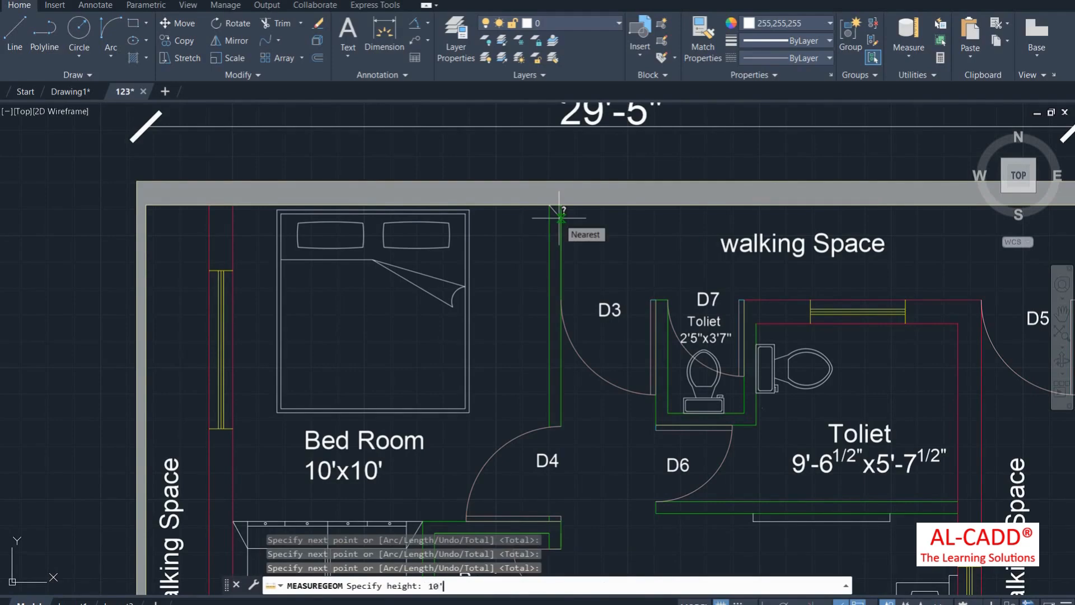
{"action": "key", "text": "Return"}
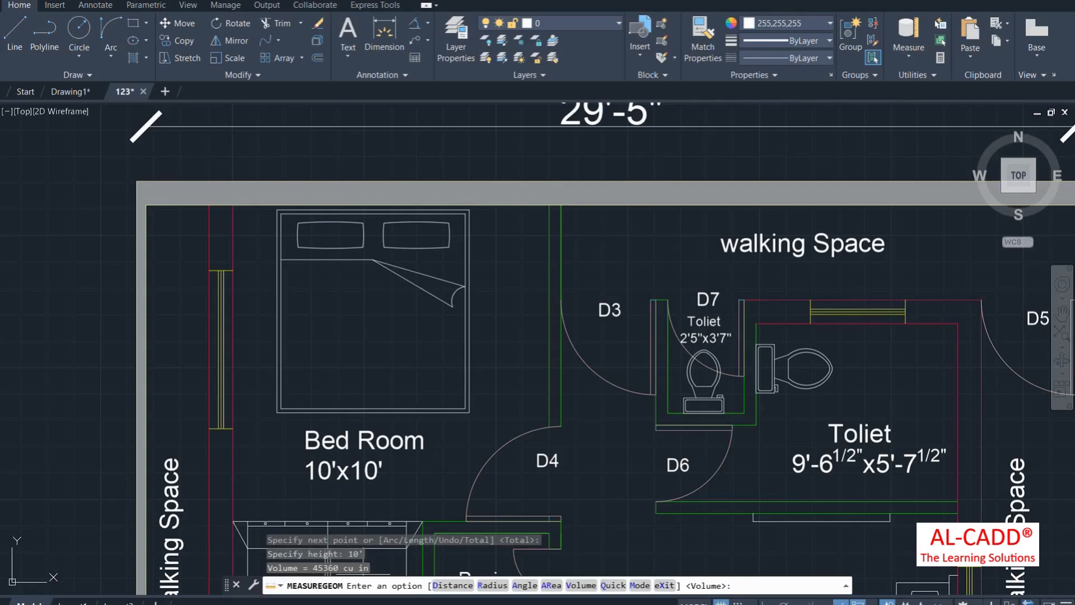
{"action": "right_click", "coordinate": [637, 237]}
{"action": "left_click", "coordinate": [631, 240]}
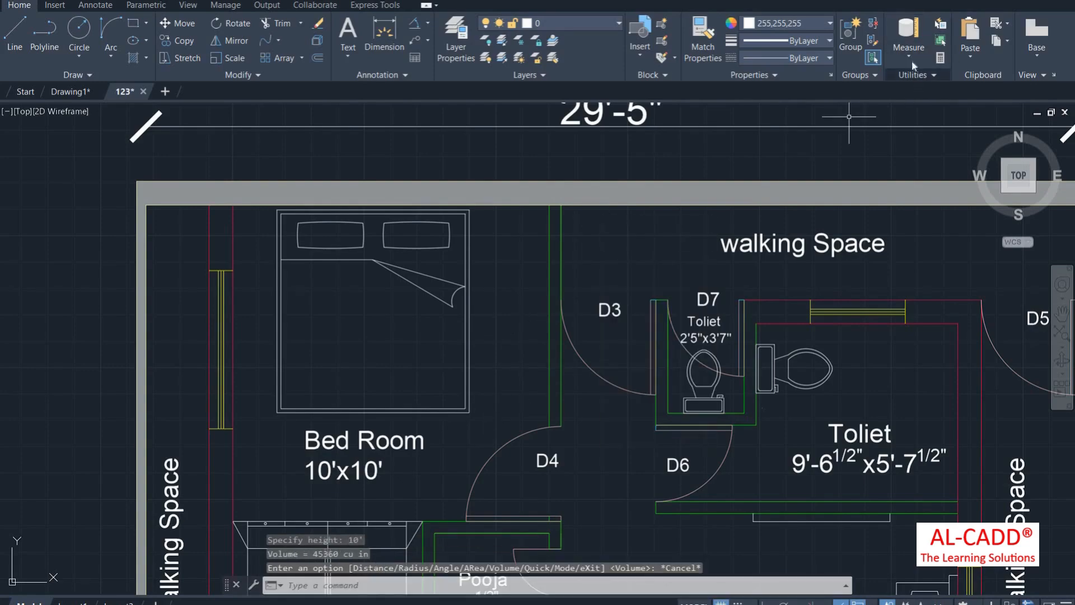
Step: In Drawing1, ID the plate's lower-left corner: X 484.1298, Y -110.4230, Z 0
{"action": "left_click", "coordinate": [910, 57]}
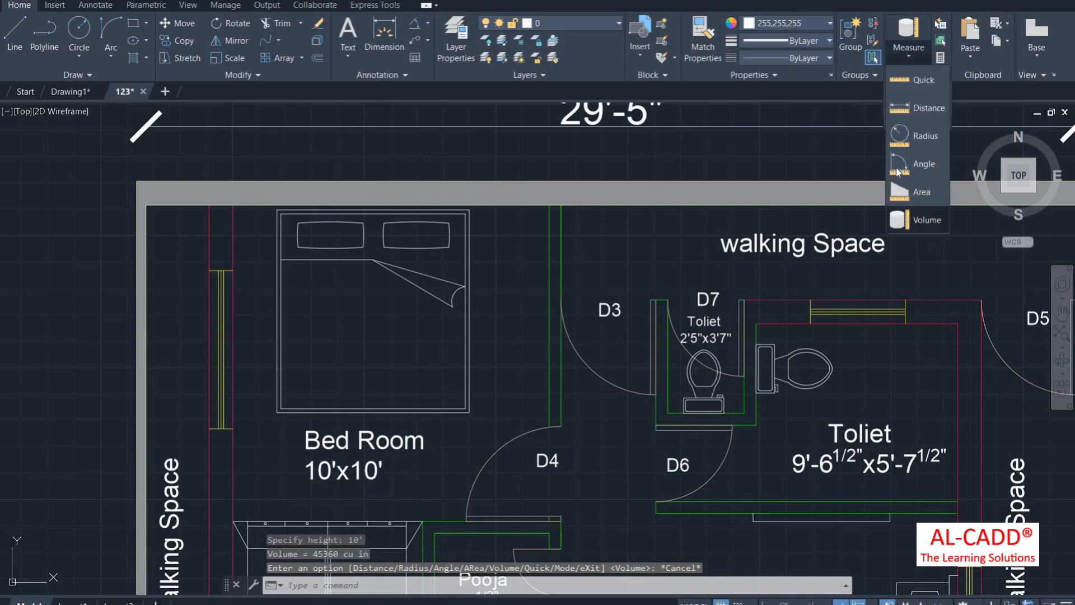
{"action": "left_click", "coordinate": [922, 79]}
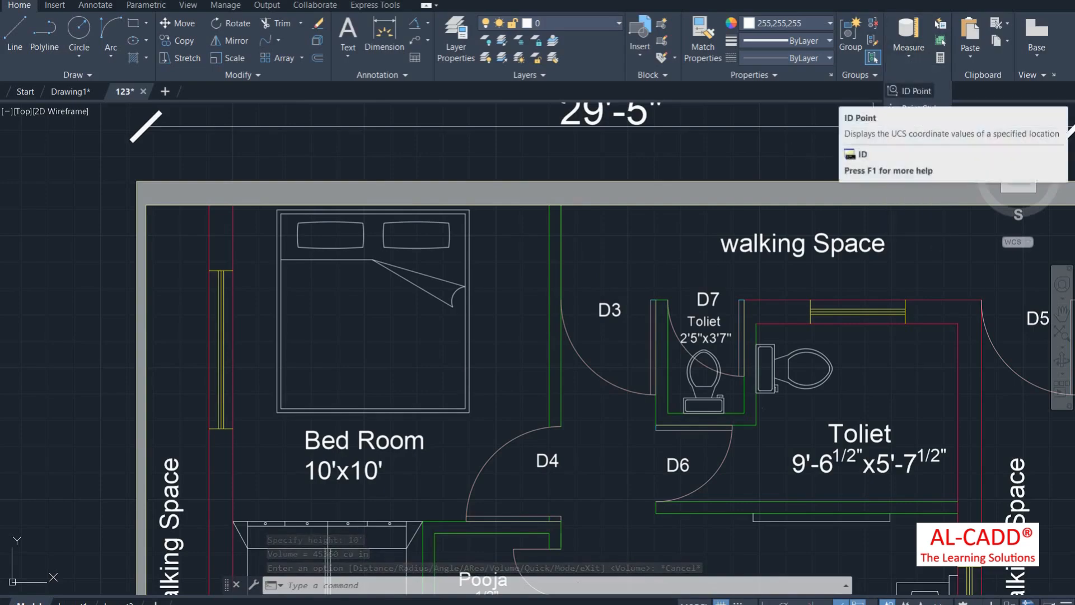
{"action": "left_click", "coordinate": [70, 91]}
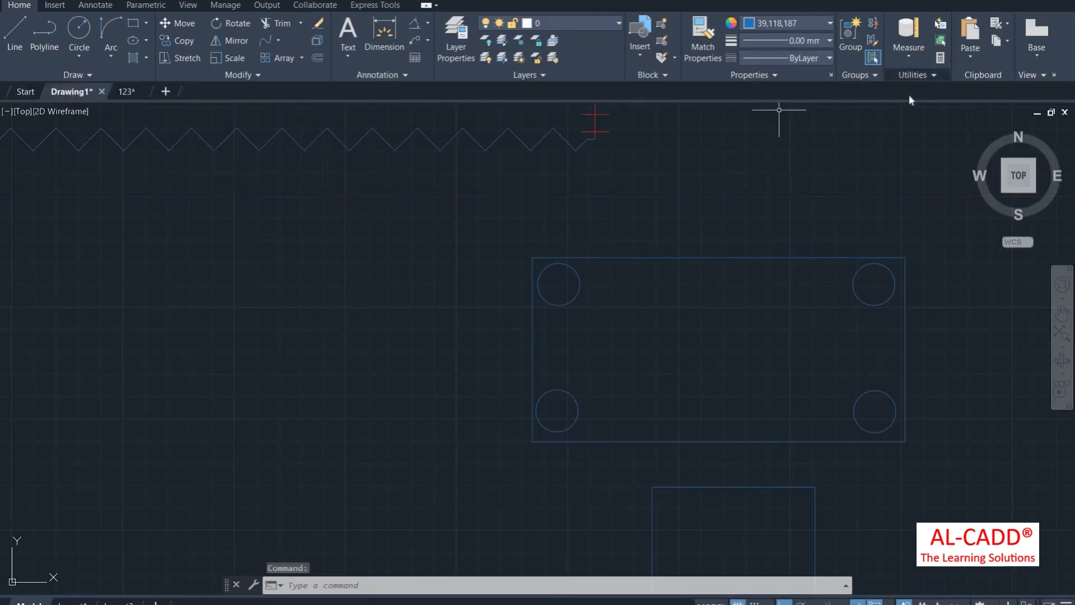
{"action": "left_click", "coordinate": [913, 75]}
{"action": "left_click", "coordinate": [910, 91]}
{"action": "scroll", "coordinate": [528, 348], "scroll_direction": "down", "scroll_amount": 3}
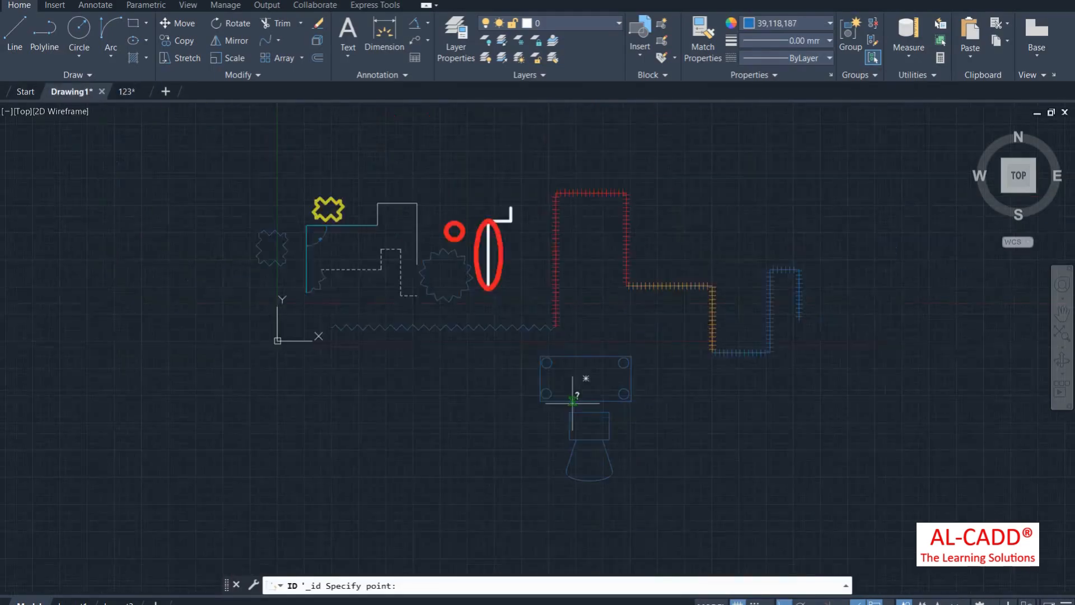
{"action": "scroll", "coordinate": [533, 392], "scroll_direction": "up", "scroll_amount": 3}
{"action": "left_click", "coordinate": [556, 415]}
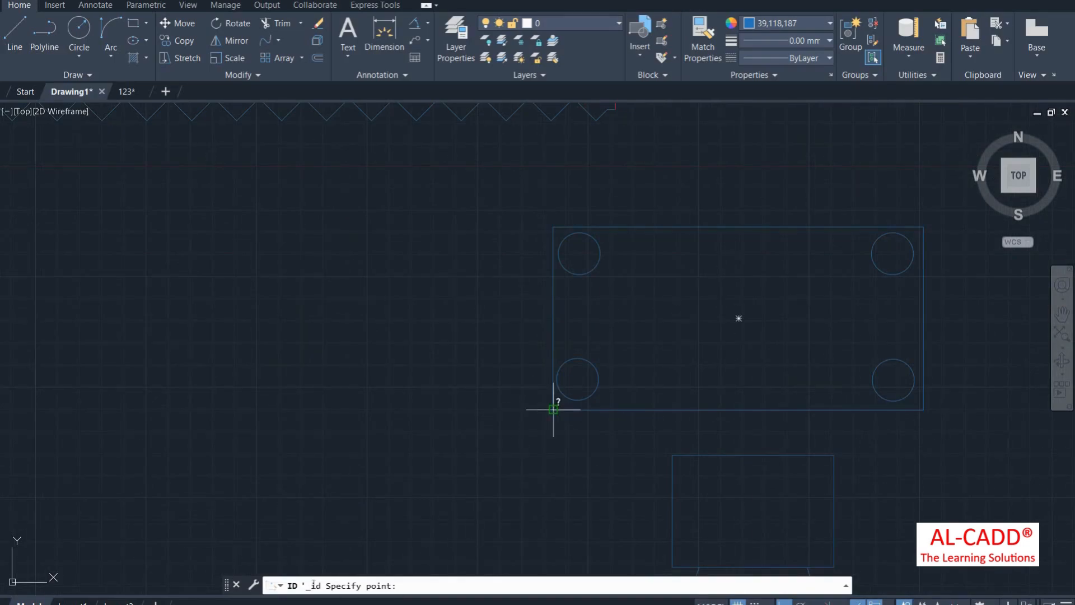
{"action": "left_click", "coordinate": [553, 409]}
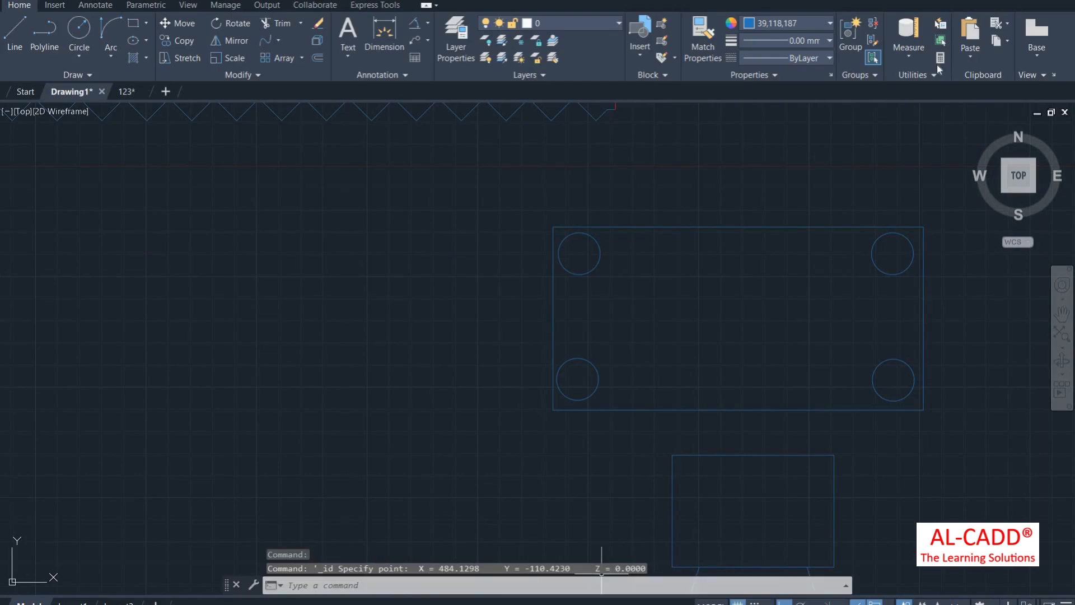
{"action": "left_click", "coordinate": [916, 77]}
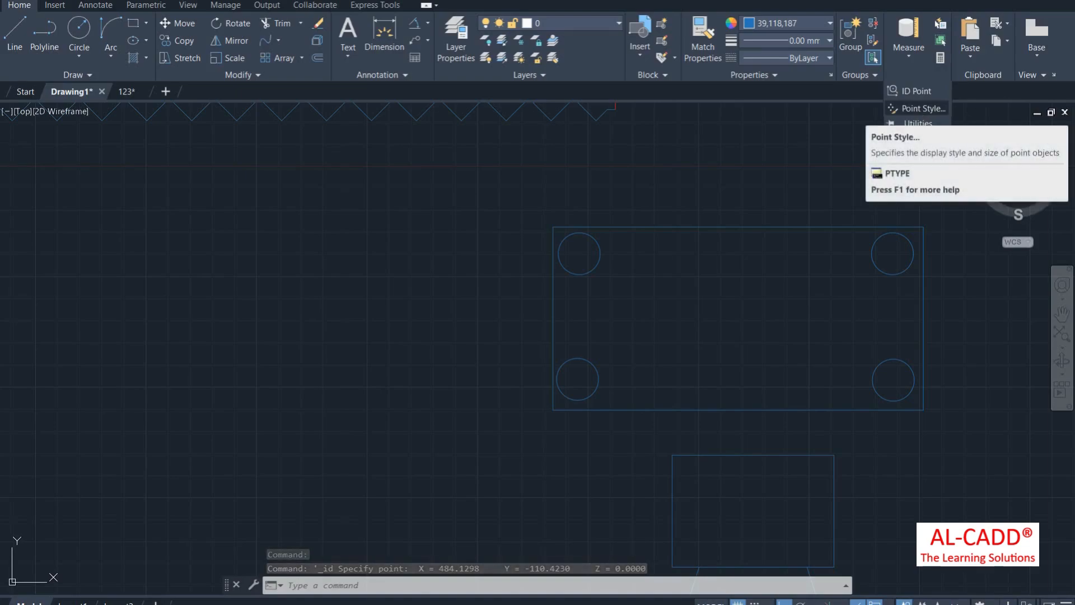
Step: Draw a horizontal polyline
{"action": "scroll", "coordinate": [204, 264], "scroll_direction": "down", "scroll_amount": 4}
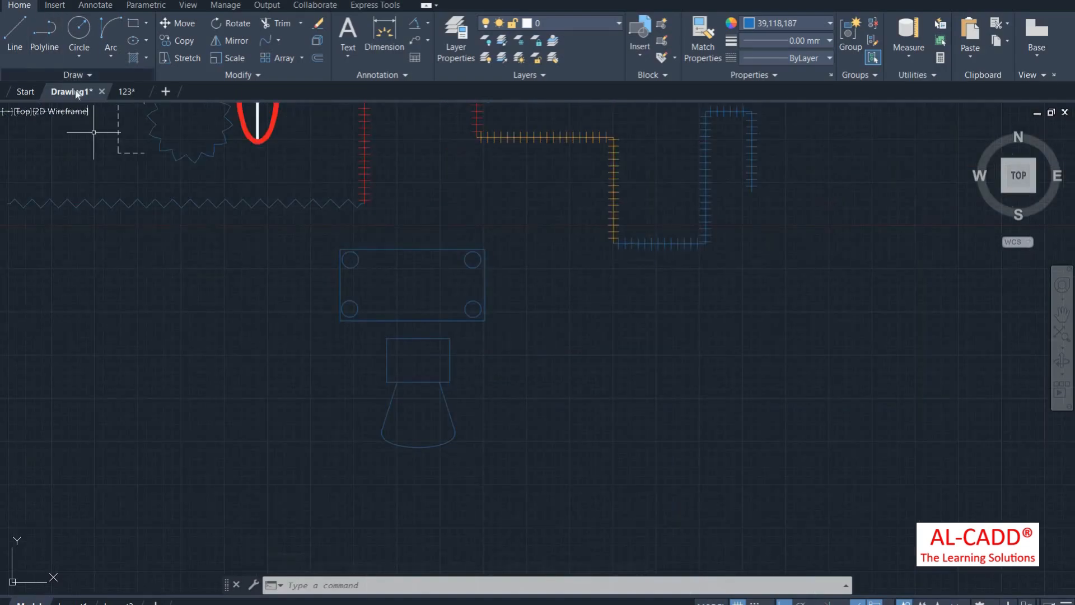
{"action": "left_click", "coordinate": [72, 75]}
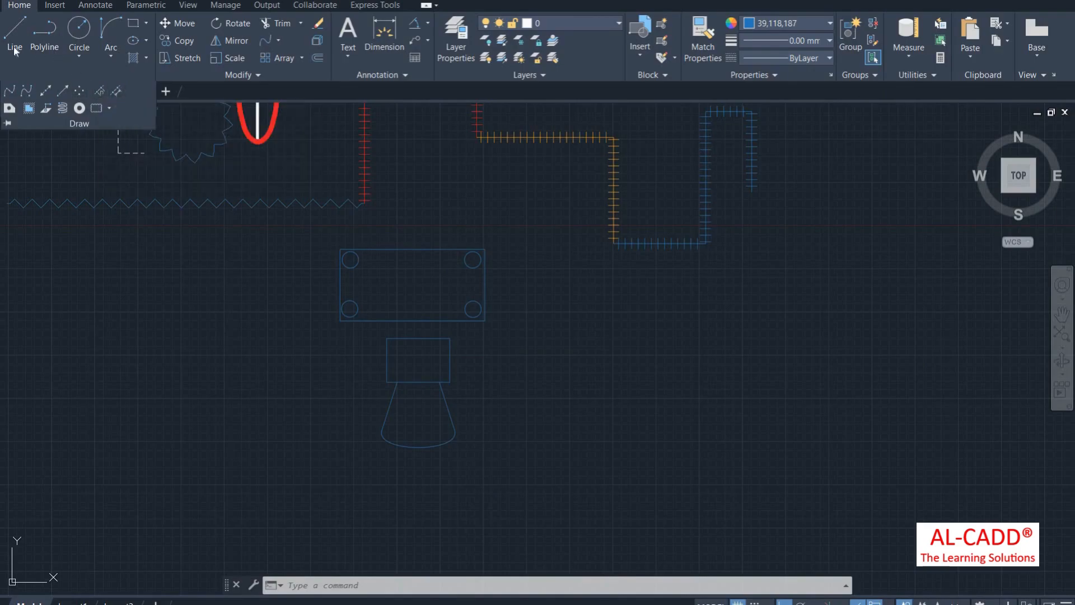
{"action": "left_click", "coordinate": [44, 33]}
{"action": "left_click", "coordinate": [569, 354]}
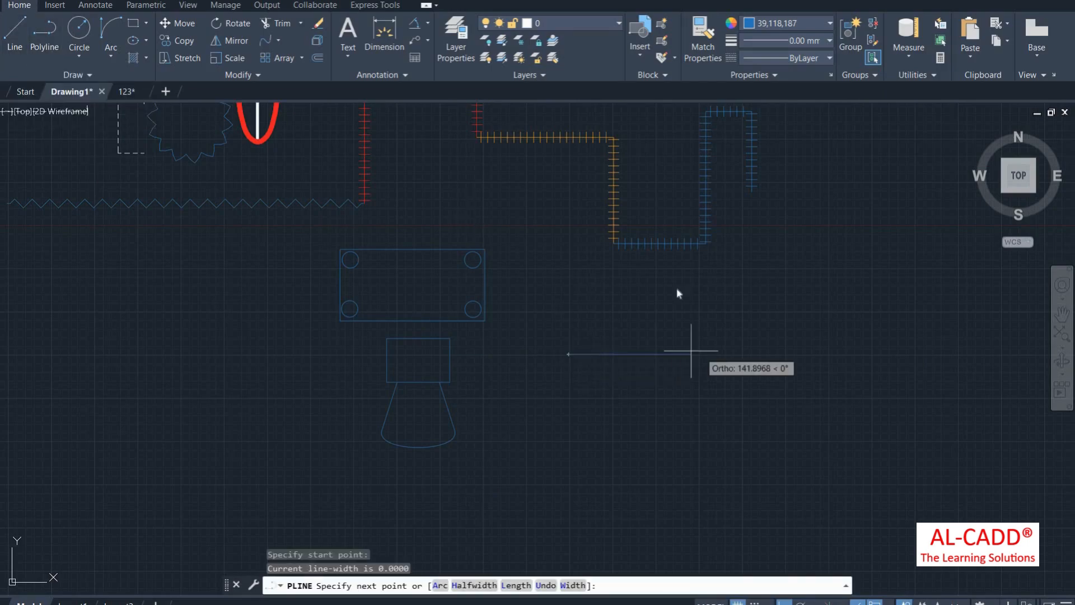
{"action": "right_click", "coordinate": [674, 286]}
{"action": "left_click", "coordinate": [695, 293]}
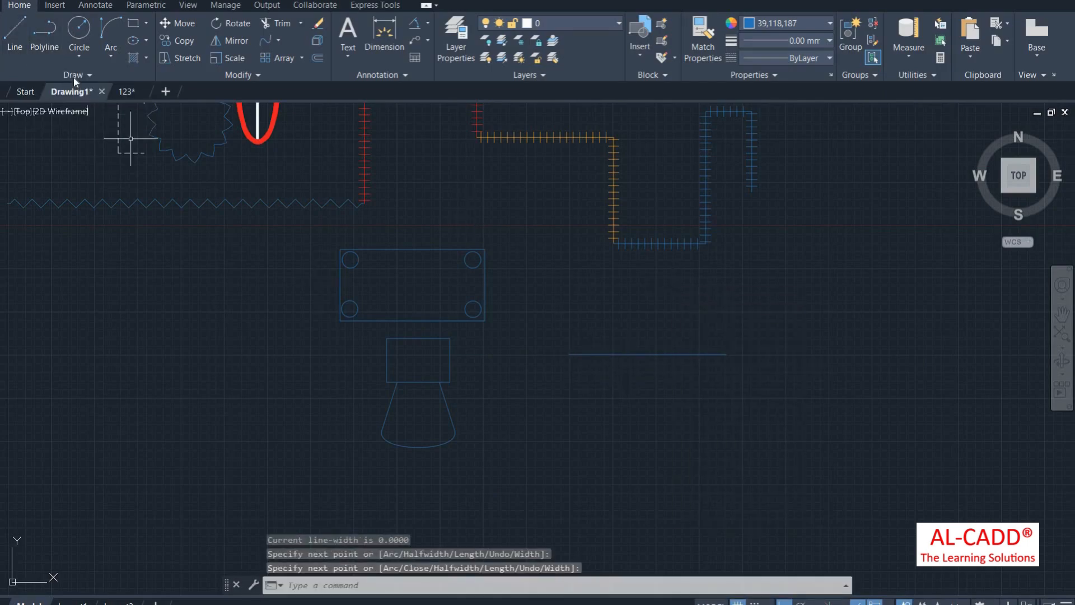
Step: Divide the horizontal line into 5 equal segments
{"action": "left_click", "coordinate": [78, 74]}
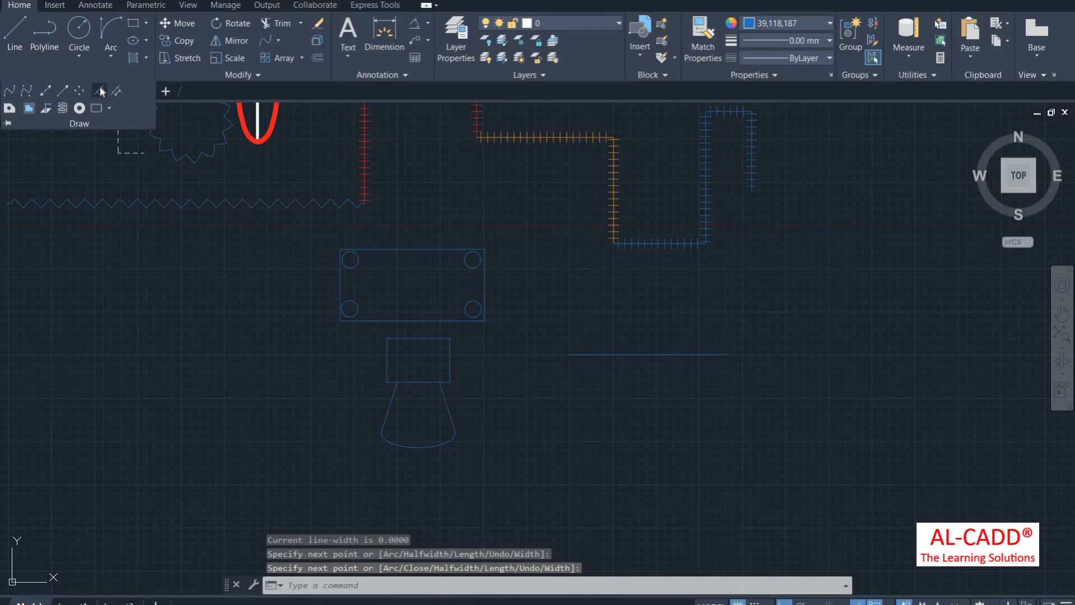
{"action": "left_click", "coordinate": [99, 90]}
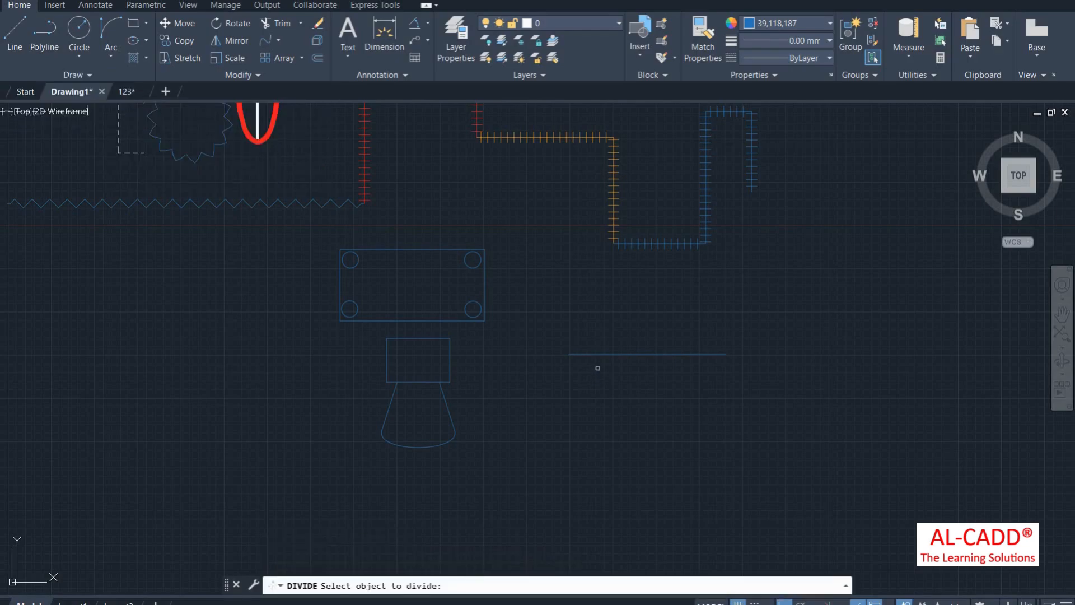
{"action": "left_click", "coordinate": [597, 352]}
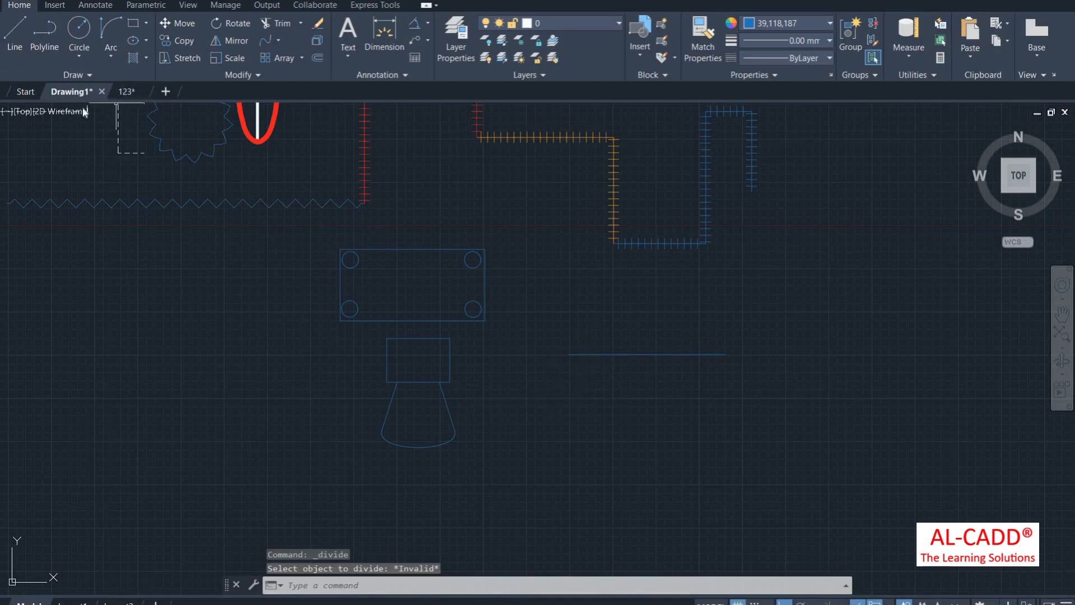
{"action": "left_click", "coordinate": [78, 74]}
{"action": "left_click", "coordinate": [98, 91]}
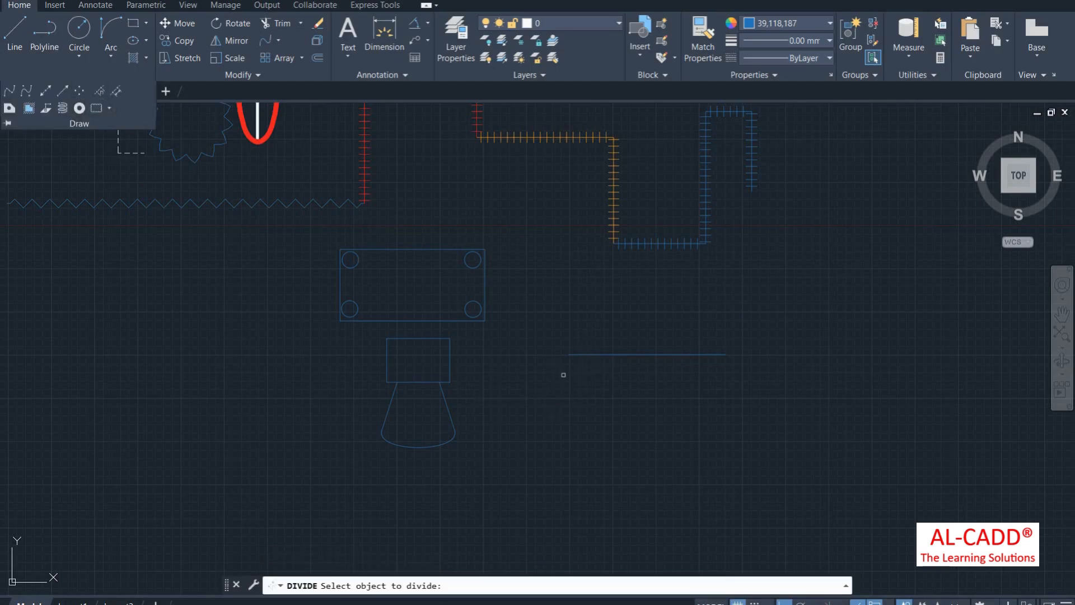
{"action": "left_click", "coordinate": [585, 354]}
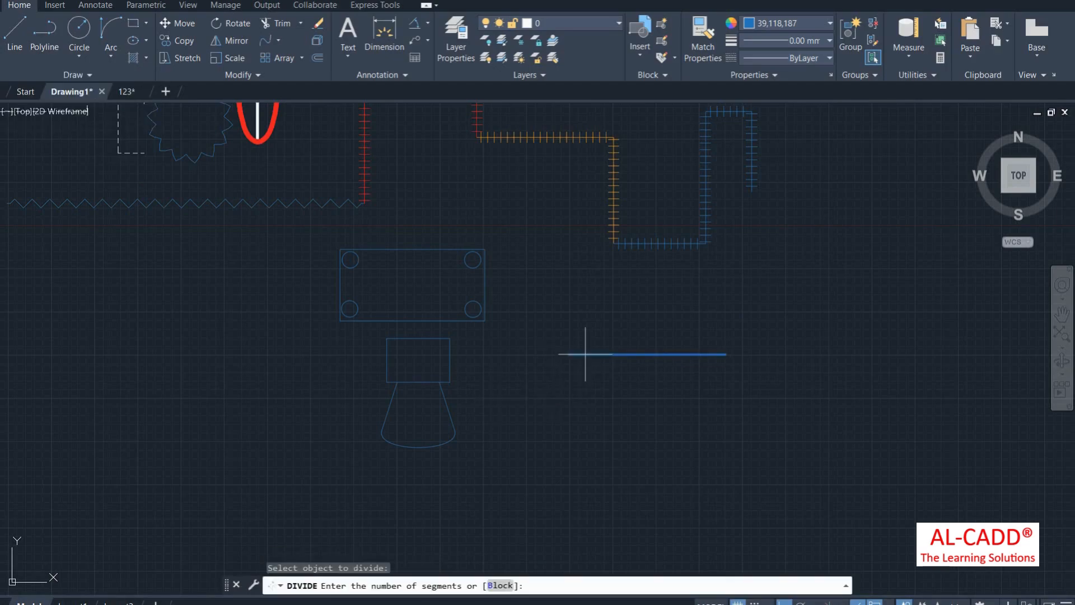
{"action": "key", "text": "Return"}
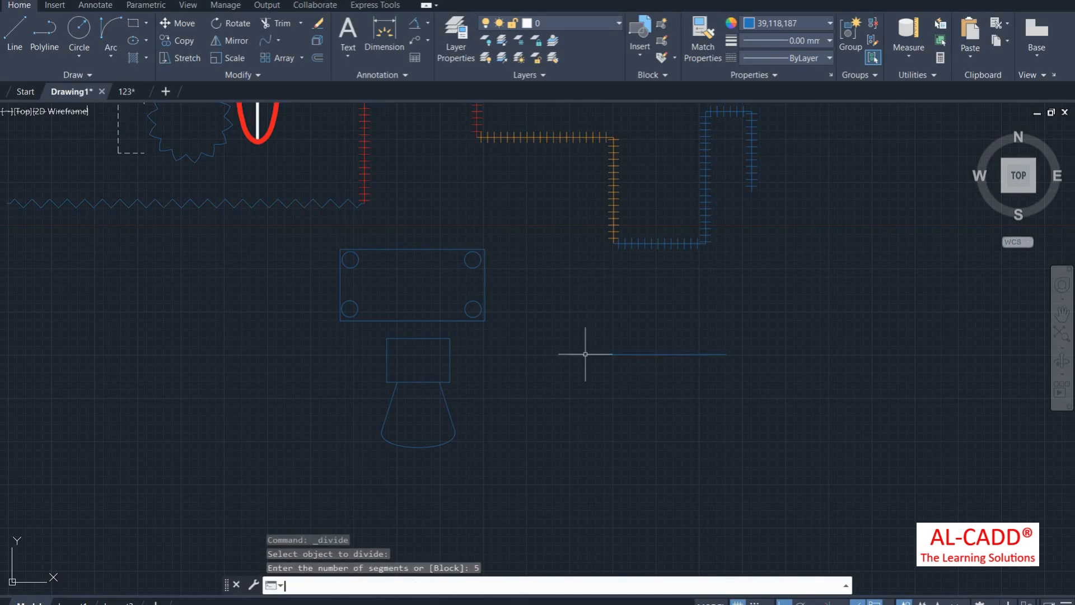
{"action": "scroll", "coordinate": [617, 351], "scroll_direction": "up", "scroll_amount": 4}
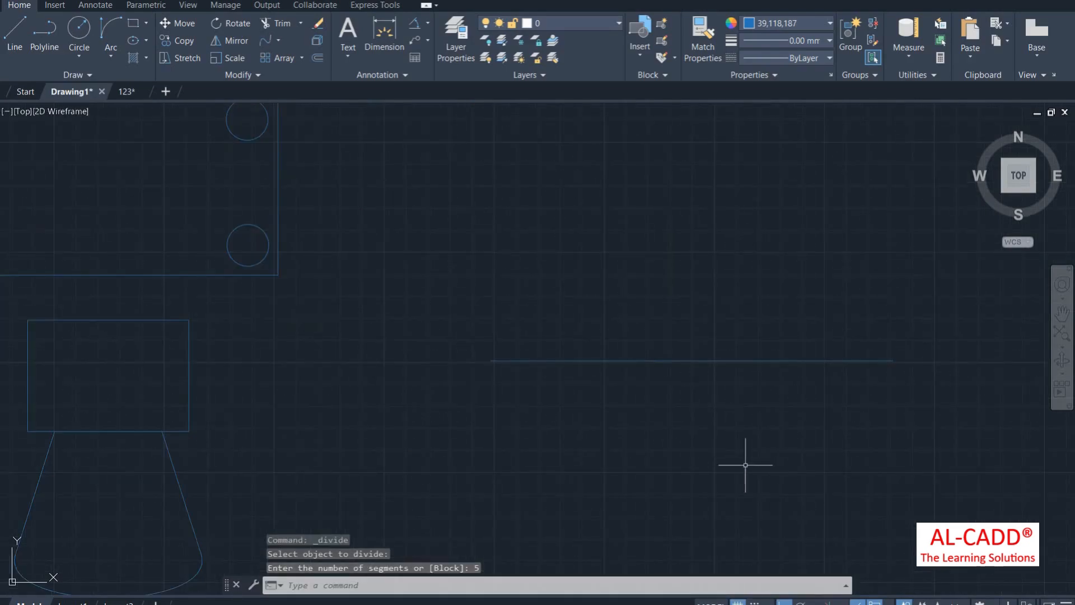
Step: Set the point style to X so the division points show
{"action": "left_click", "coordinate": [916, 75]}
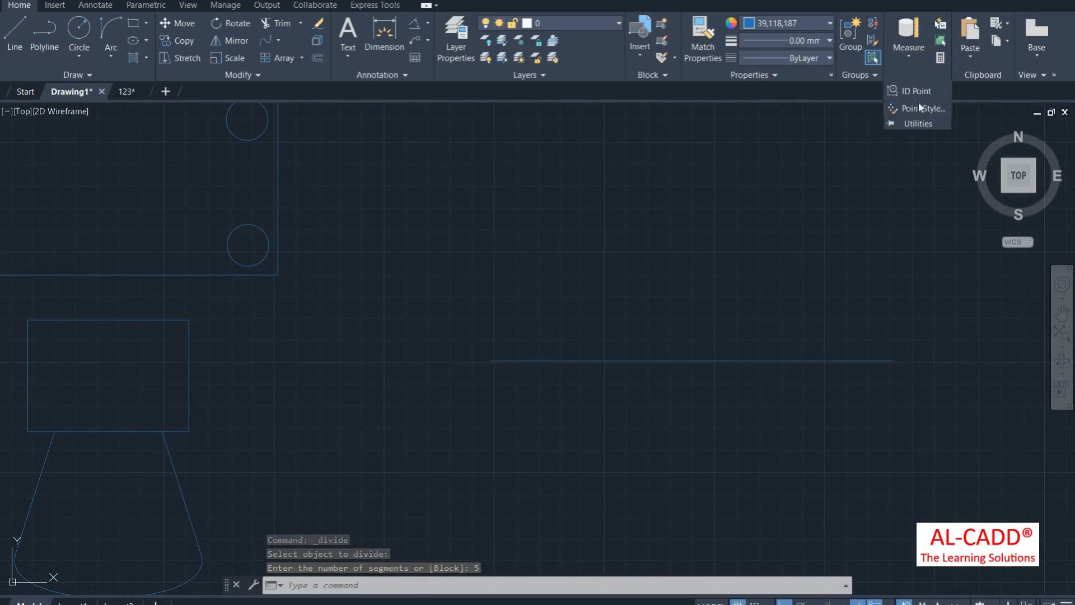
{"action": "left_click", "coordinate": [919, 105]}
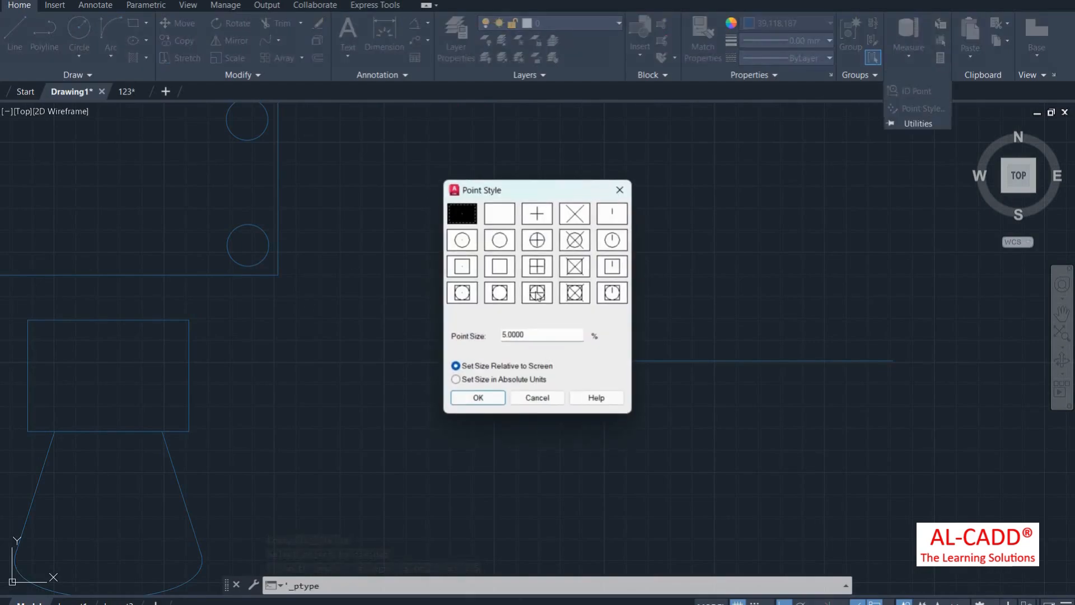
{"action": "left_click", "coordinate": [578, 219]}
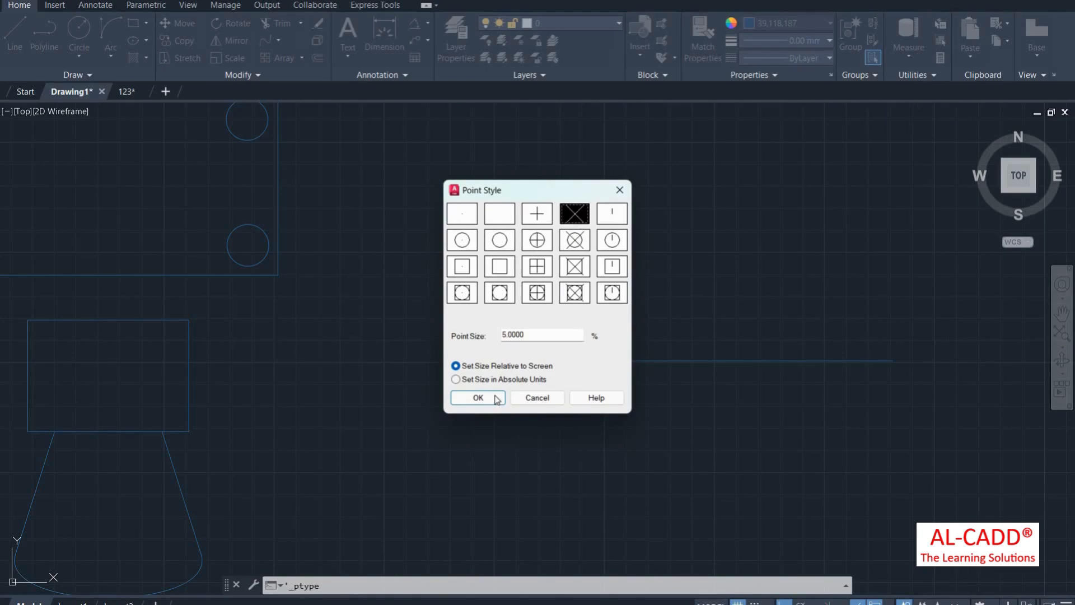
{"action": "left_click", "coordinate": [496, 399]}
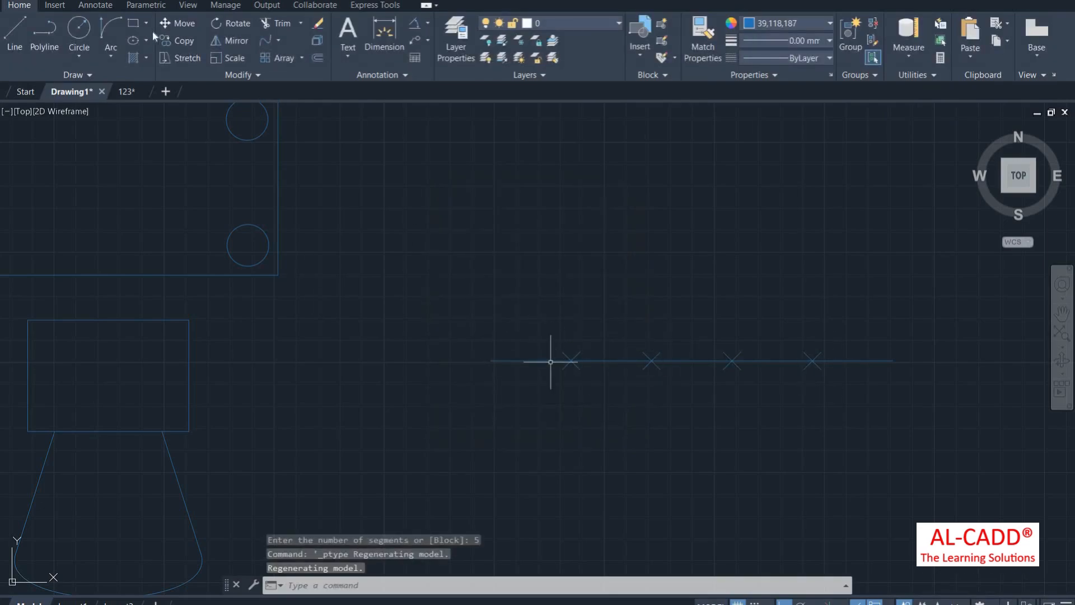
Step: Dimension the first two 36.54 segments, one above and one below the line
{"action": "left_click", "coordinate": [384, 34]}
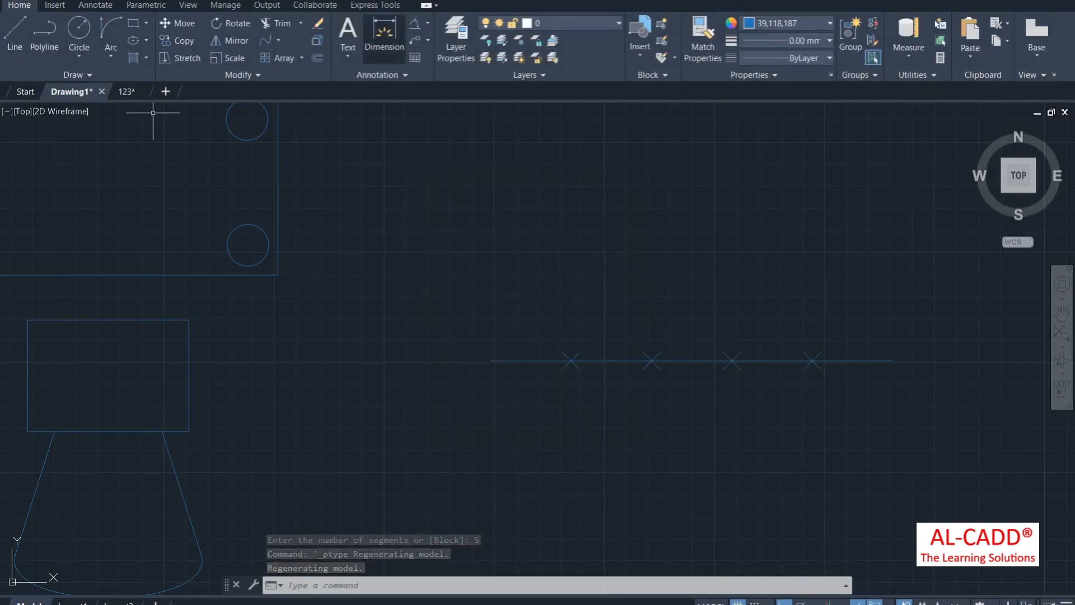
{"action": "key", "text": "Return"}
{"action": "left_click", "coordinate": [491, 362]}
{"action": "left_click", "coordinate": [570, 361]}
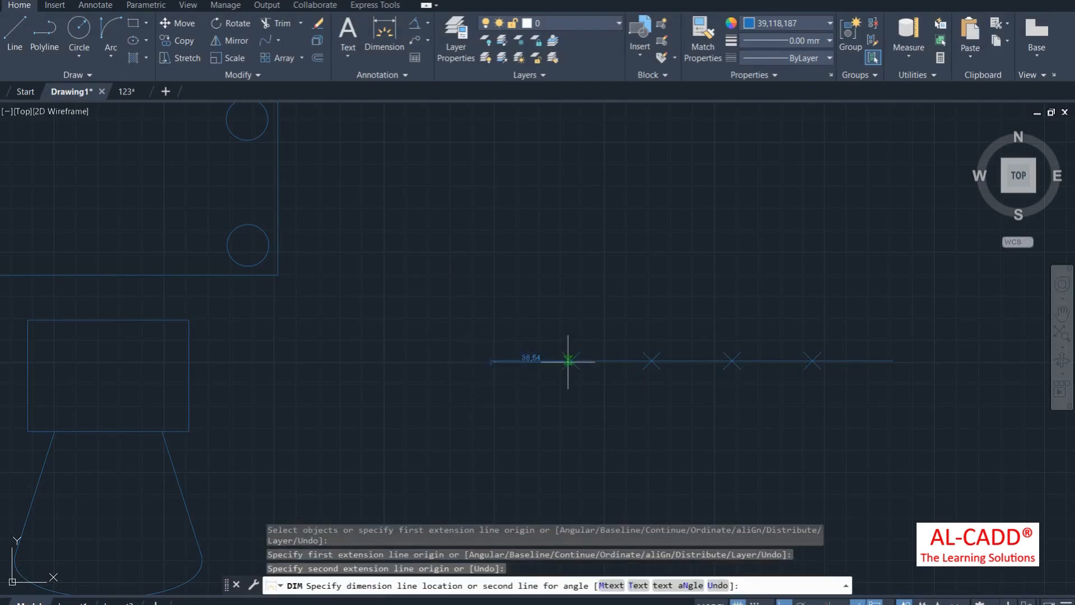
{"action": "left_click", "coordinate": [566, 301]}
{"action": "key", "text": "Return"}
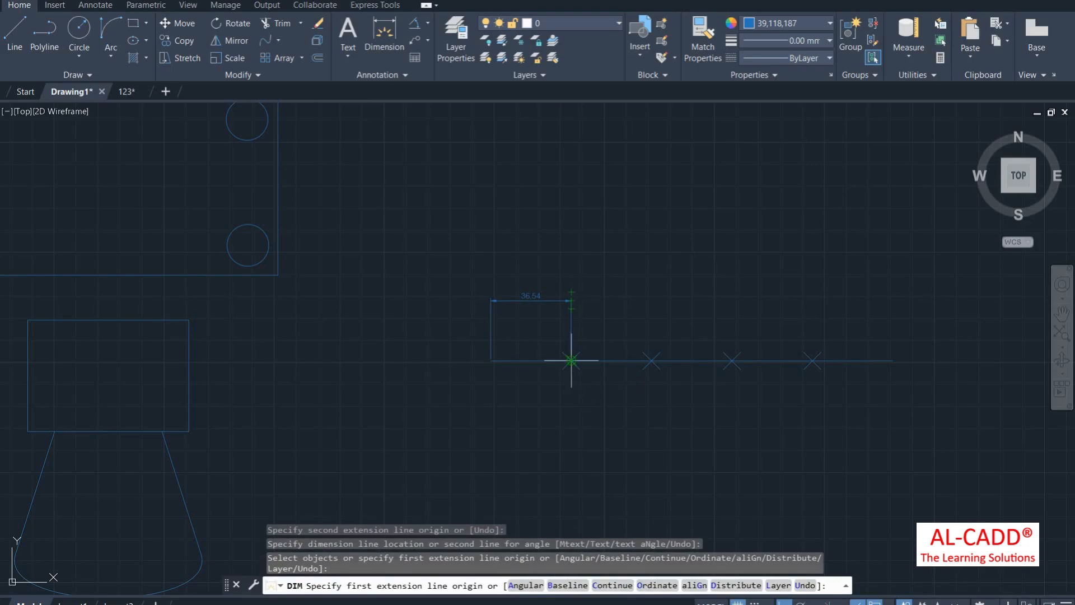
{"action": "left_click", "coordinate": [572, 361]}
{"action": "left_click", "coordinate": [651, 361]}
{"action": "left_click", "coordinate": [634, 396]}
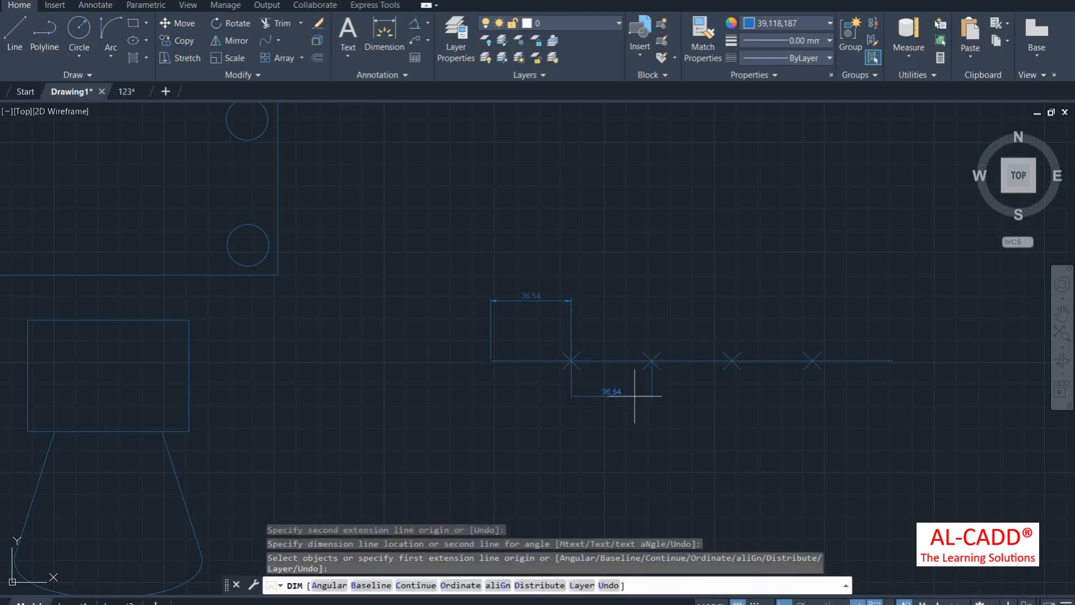
{"action": "key", "text": "Return"}
Step: Dimension the remaining three 36.54 segments, alternating the dimension lines above and below
{"action": "left_click", "coordinate": [652, 361]}
{"action": "left_click", "coordinate": [732, 361]}
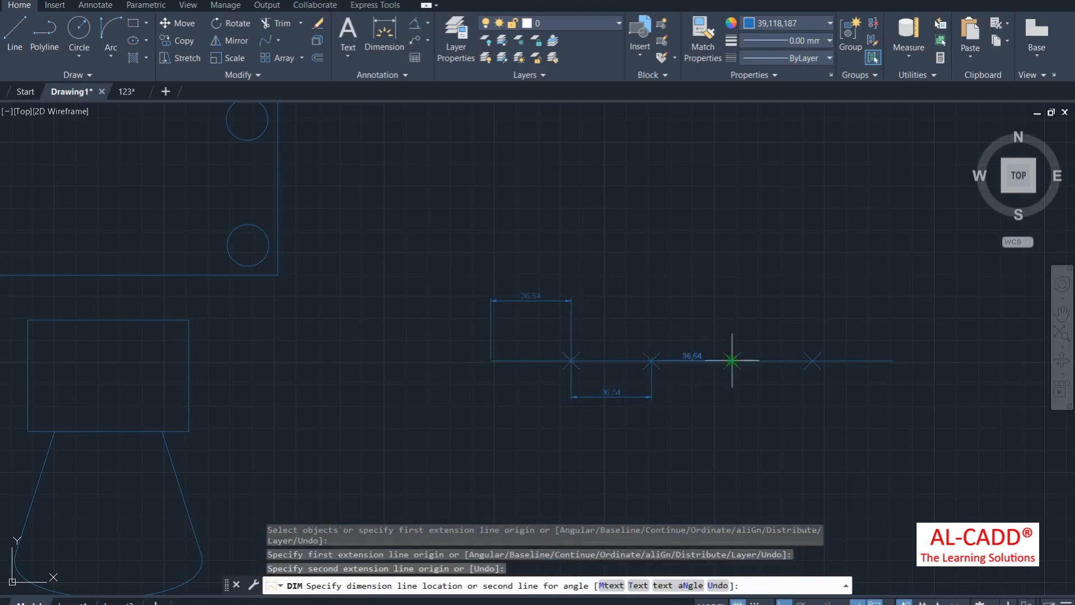
{"action": "left_click", "coordinate": [723, 318]}
{"action": "key", "text": "Return"}
{"action": "left_click", "coordinate": [732, 361]}
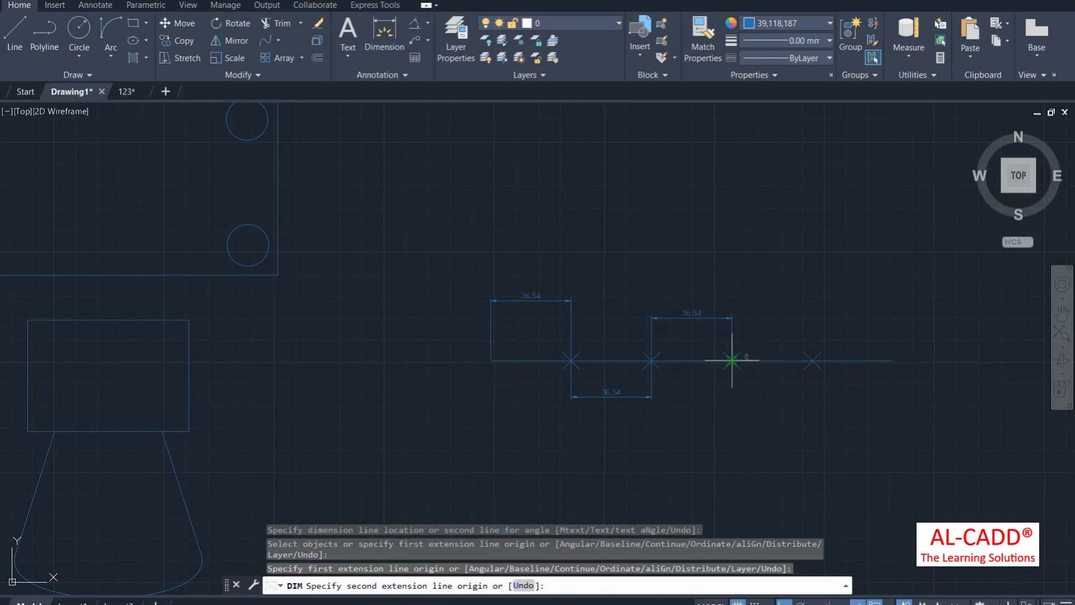
{"action": "left_click", "coordinate": [813, 360]}
{"action": "left_click", "coordinate": [793, 408]}
{"action": "key", "text": "Return"}
{"action": "left_click", "coordinate": [812, 361]}
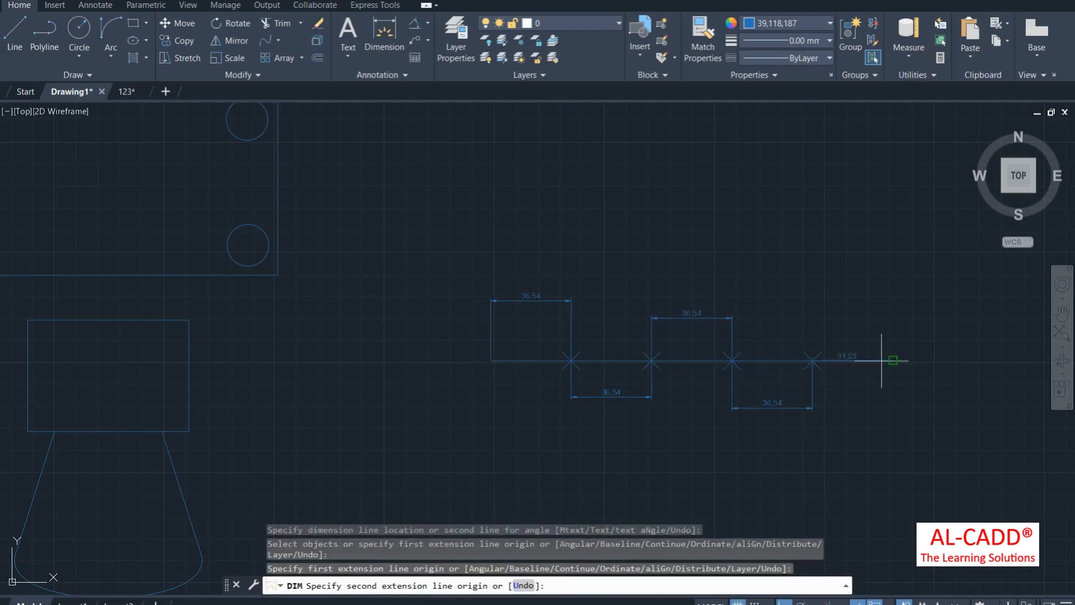
{"action": "left_click", "coordinate": [893, 361]}
{"action": "left_click", "coordinate": [865, 303]}
Step: End dimensioning from the right-click menu and browse the Utilities panel's extra tools
{"action": "right_click", "coordinate": [662, 251]}
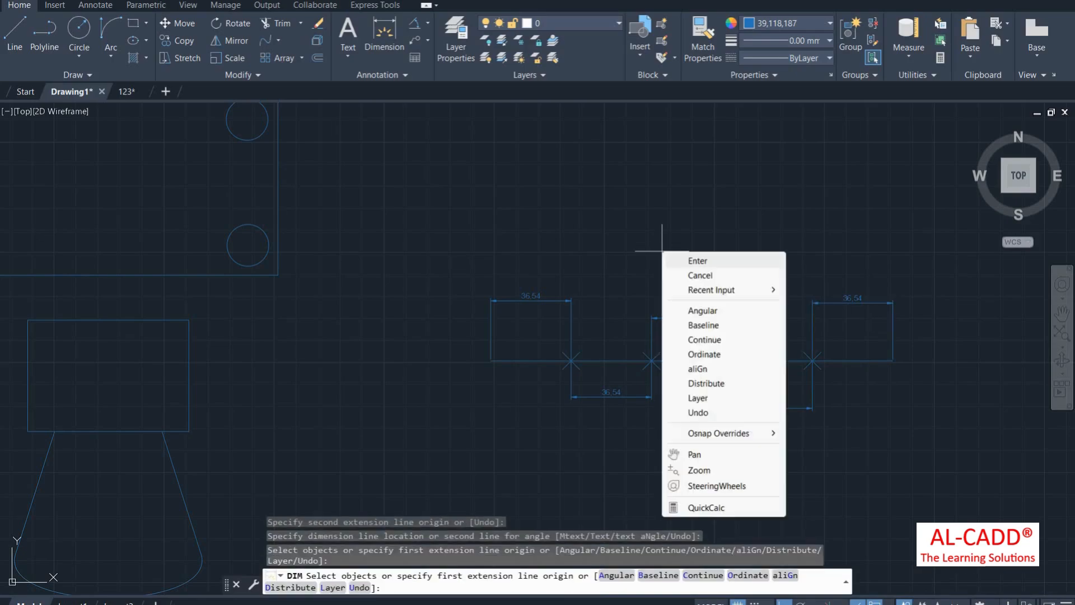
{"action": "left_click", "coordinate": [698, 260]}
{"action": "scroll", "coordinate": [665, 363], "scroll_direction": "up", "scroll_amount": 4}
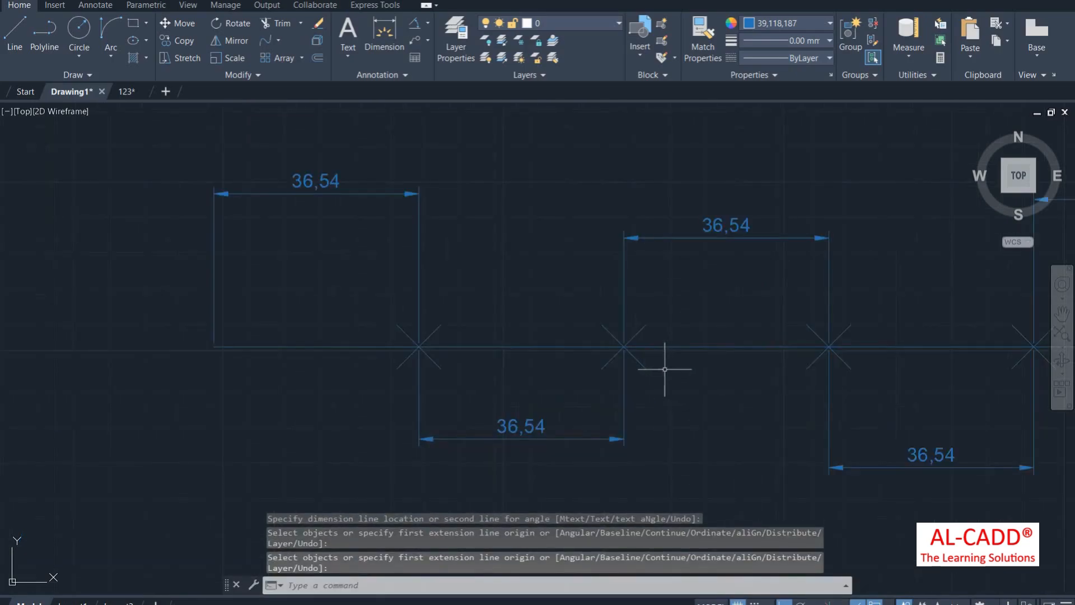
{"action": "left_click", "coordinate": [912, 76]}
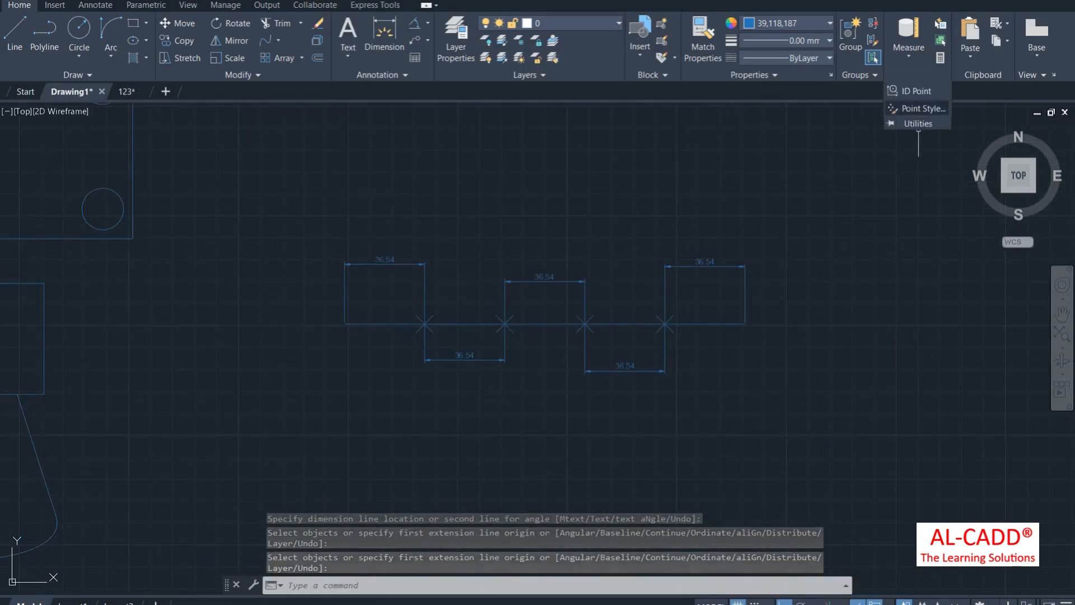
{"action": "left_click", "coordinate": [785, 175]}
{"action": "left_click", "coordinate": [730, 168]}
{"action": "left_click", "coordinate": [820, 163]}
Step: Open QuickCalc, scroll to Units Conversion, move the palette aside and show the 123 drawing
{"action": "left_click", "coordinate": [823, 158]}
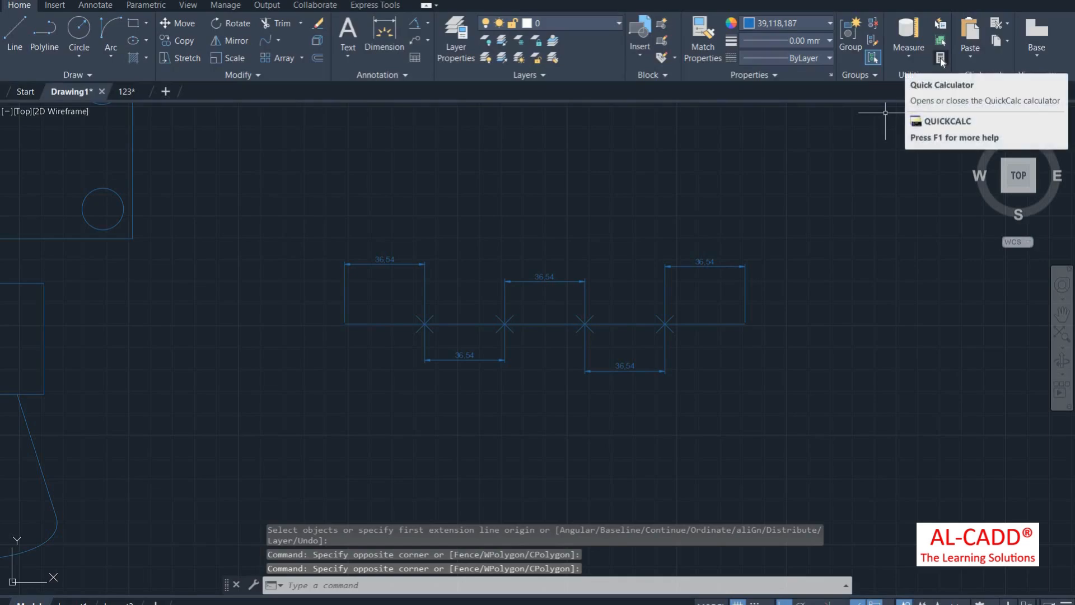
{"action": "left_click", "coordinate": [940, 59]}
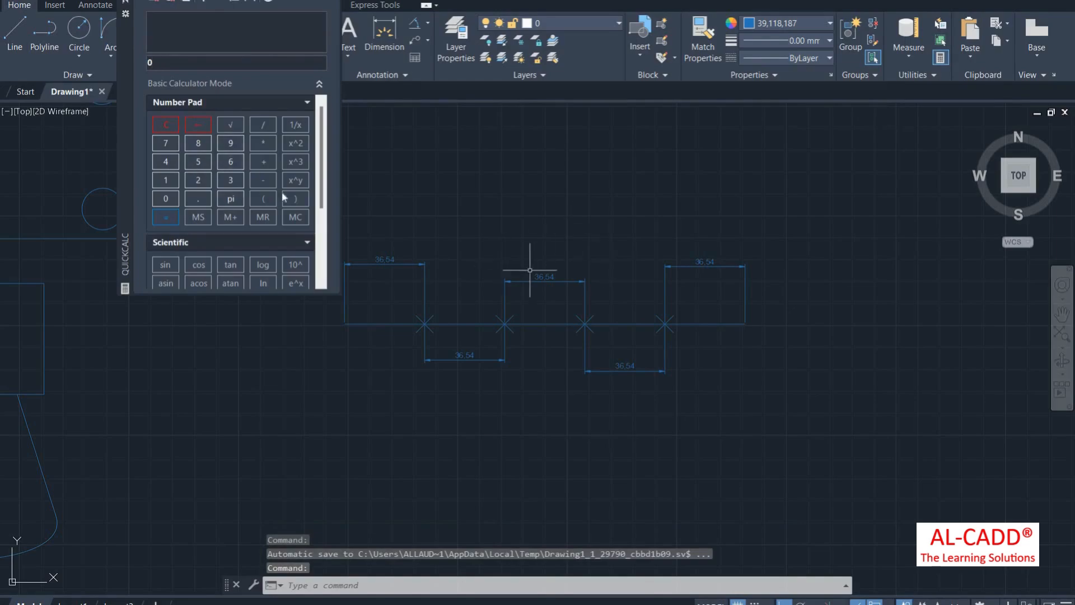
{"action": "scroll", "coordinate": [245, 186], "scroll_direction": "down", "scroll_amount": 3}
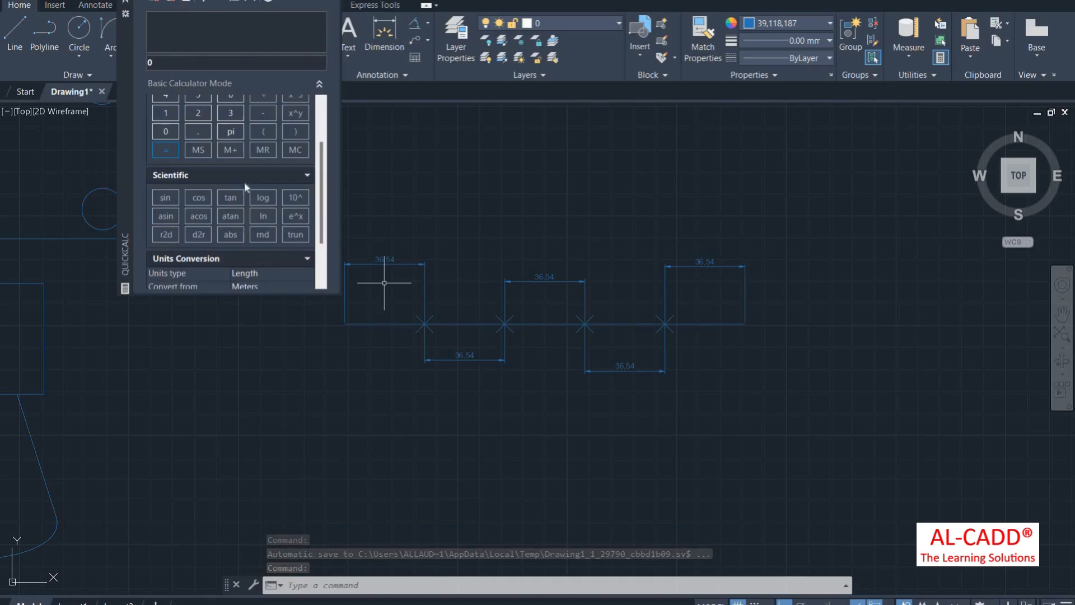
{"action": "scroll", "coordinate": [201, 208], "scroll_direction": "down", "scroll_amount": 3}
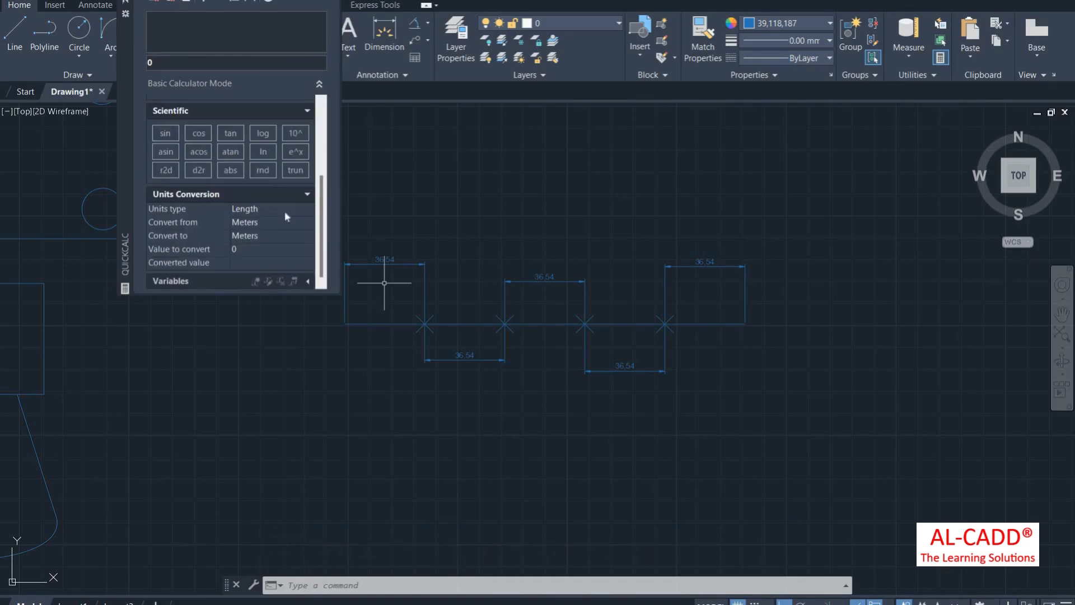
{"action": "scroll", "coordinate": [384, 282], "scroll_direction": "down", "scroll_amount": 3}
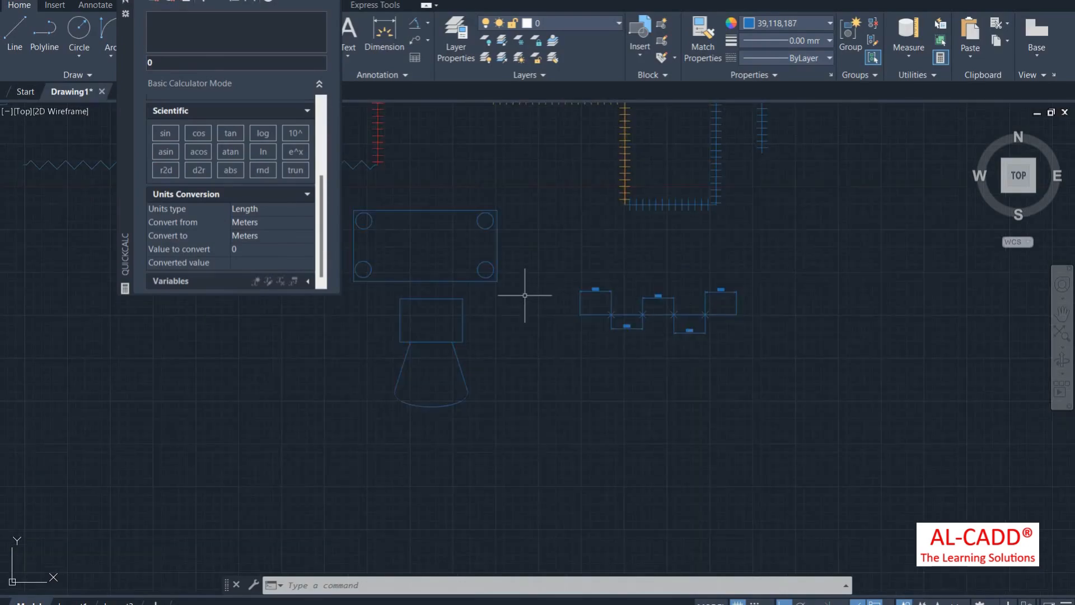
{"action": "scroll", "coordinate": [524, 292], "scroll_direction": "up", "scroll_amount": 5}
{"action": "scroll", "coordinate": [650, 312], "scroll_direction": "down", "scroll_amount": 4}
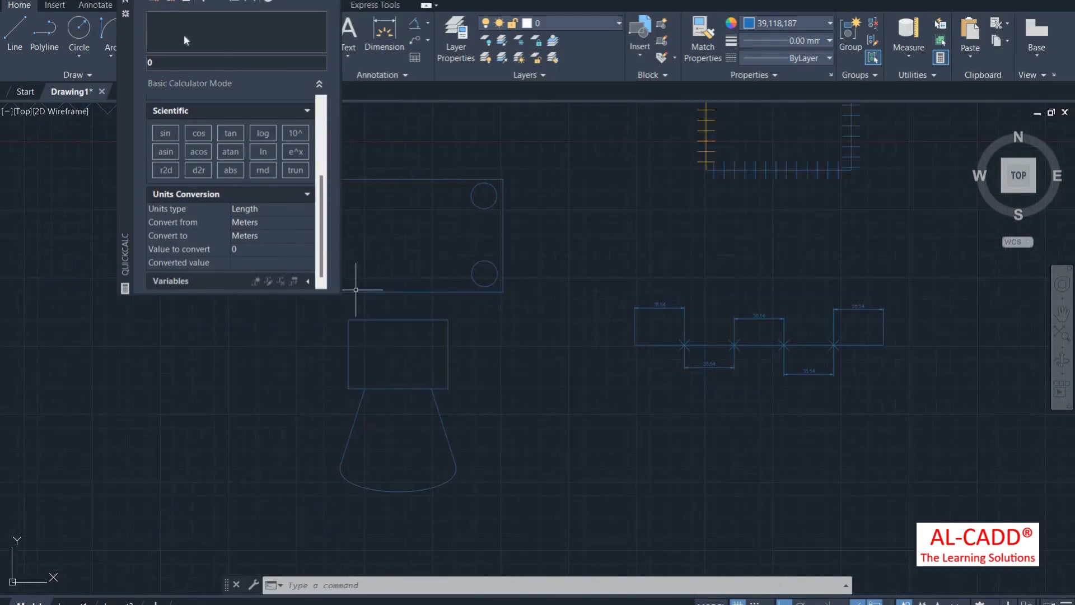
{"action": "scroll", "coordinate": [629, 285], "scroll_direction": "down", "scroll_amount": 4}
{"action": "left_click_drag", "start_coordinate": [125, 92], "coordinate": [226, 105]}
{"action": "left_click", "coordinate": [126, 92]}
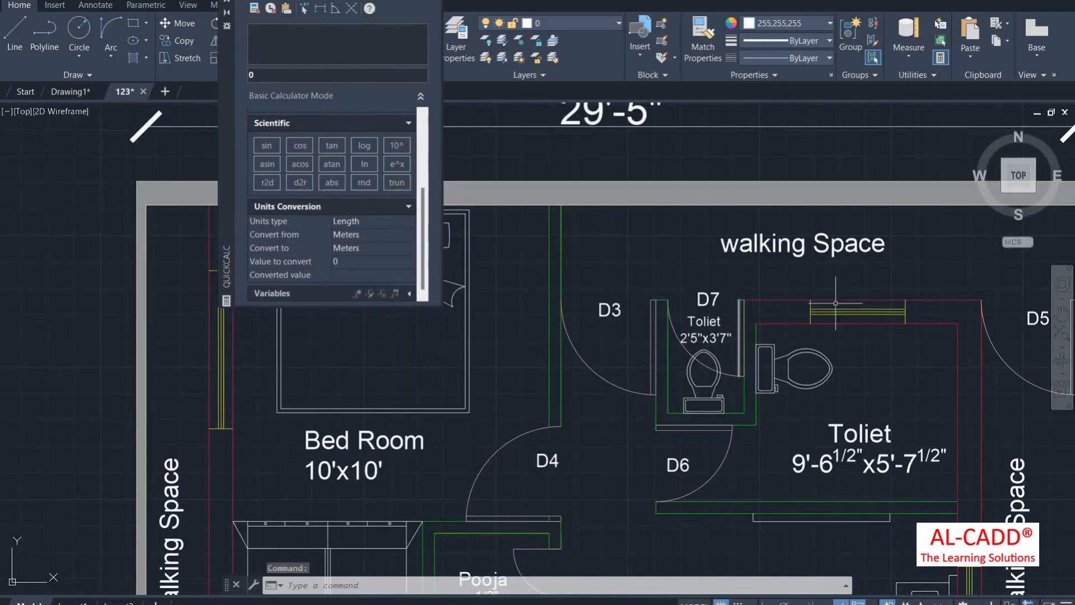
Step: In QuickCalc Units Conversion, set Feet as the source unit and confirm a value
{"action": "scroll", "coordinate": [812, 308], "scroll_direction": "down", "scroll_amount": 5}
{"action": "scroll", "coordinate": [567, 355], "scroll_direction": "up", "scroll_amount": 2}
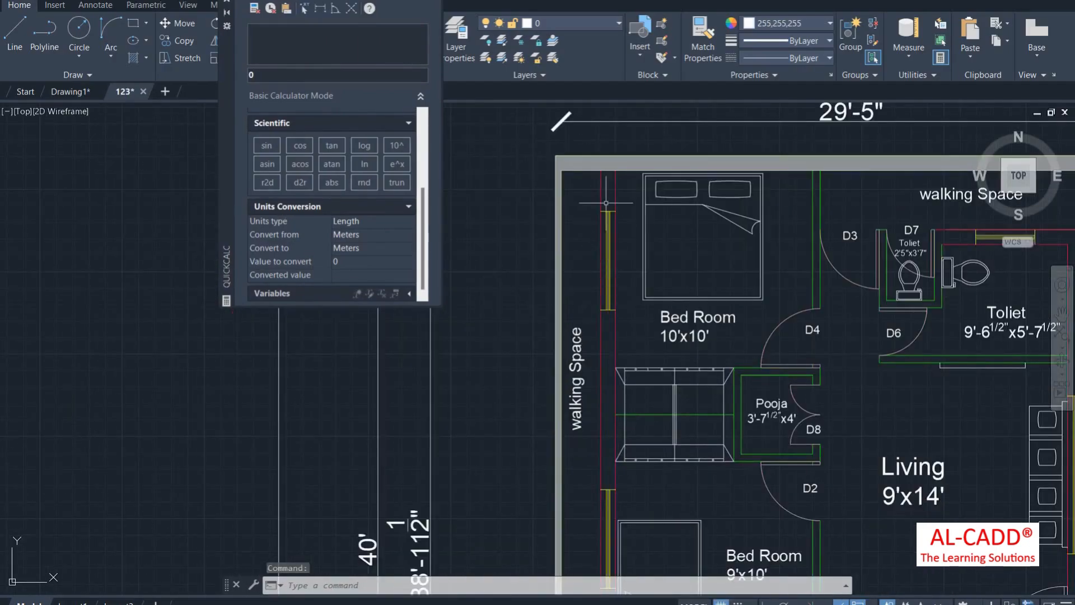
{"action": "scroll", "coordinate": [606, 203], "scroll_direction": "down", "scroll_amount": 3}
{"action": "scroll", "coordinate": [617, 275], "scroll_direction": "up", "scroll_amount": 3}
{"action": "mouse_move", "coordinate": [618, 275]}
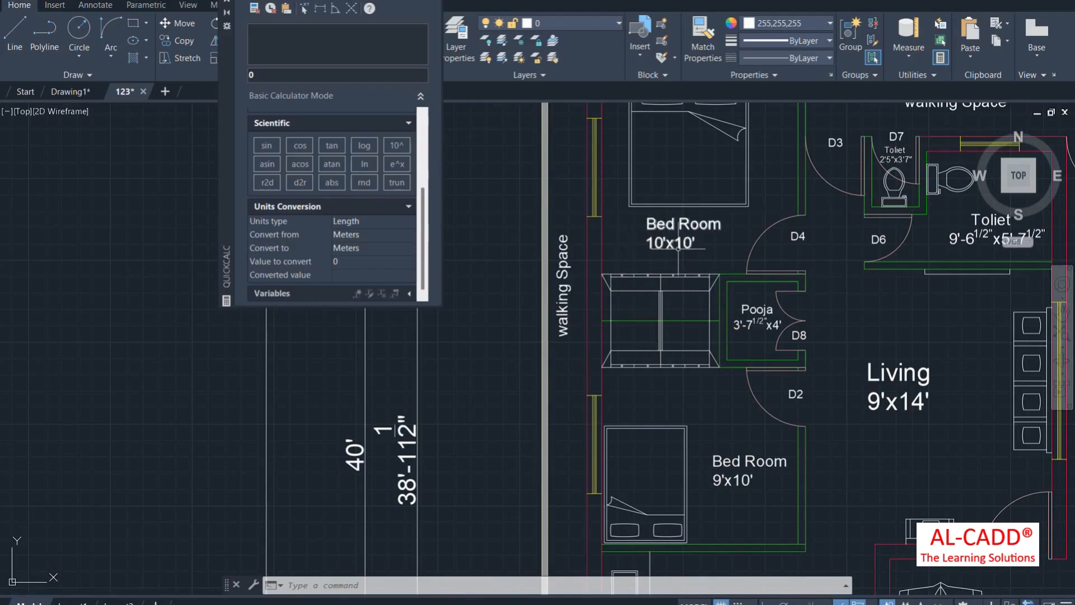
{"action": "mouse_move", "coordinate": [681, 248]}
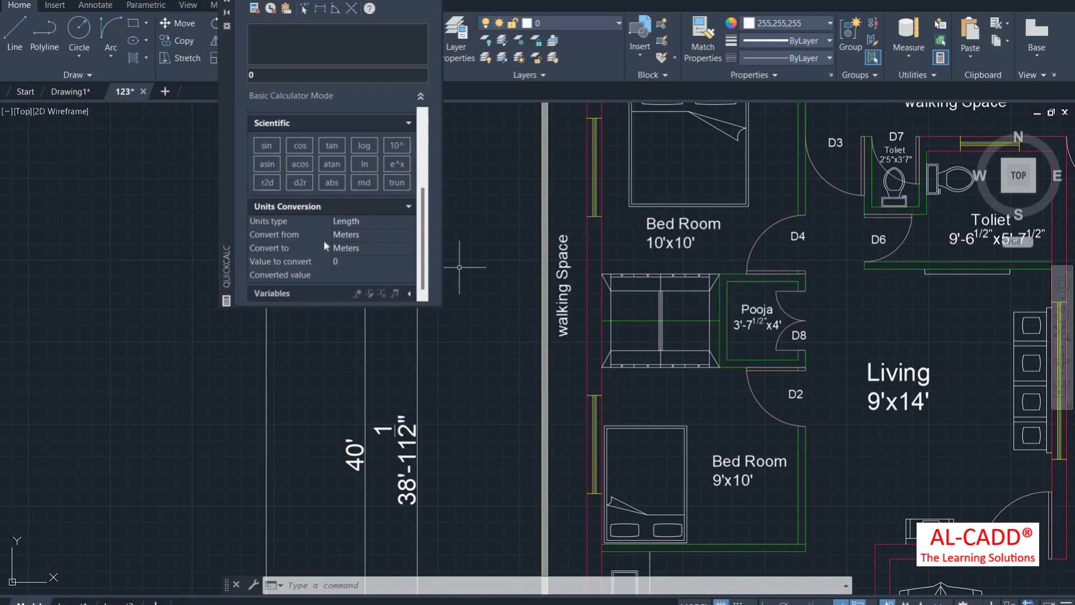
{"action": "left_click", "coordinate": [361, 234]}
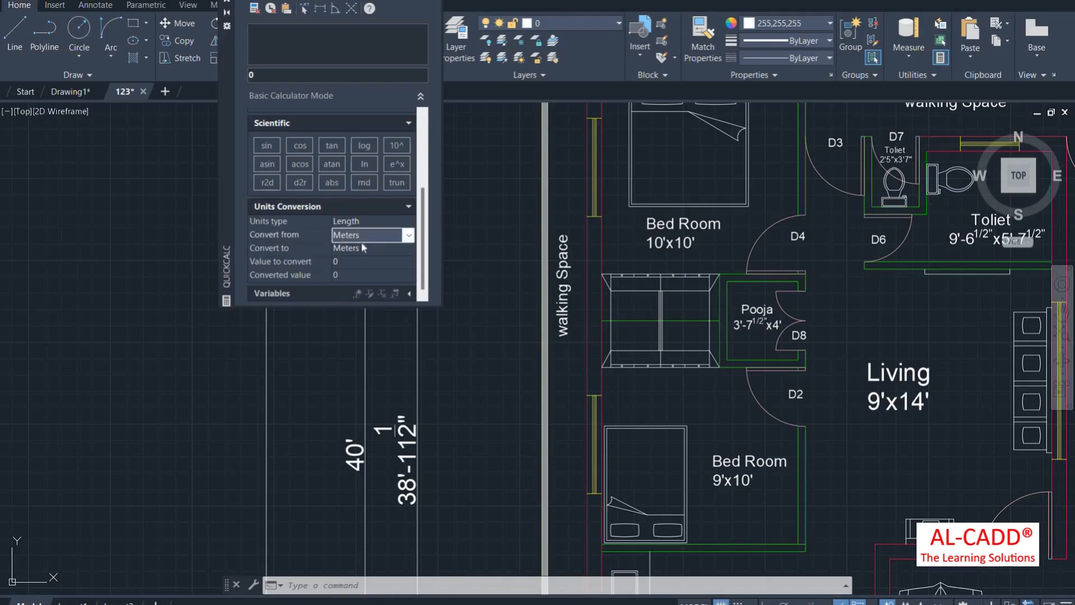
{"action": "left_click", "coordinate": [353, 262]}
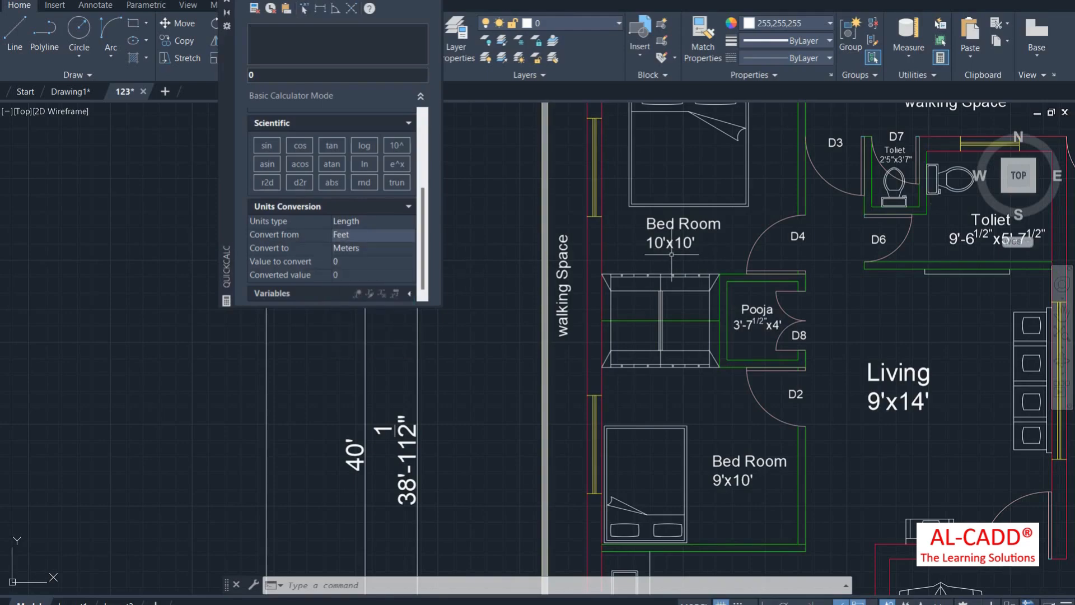
{"action": "left_click", "coordinate": [379, 249]}
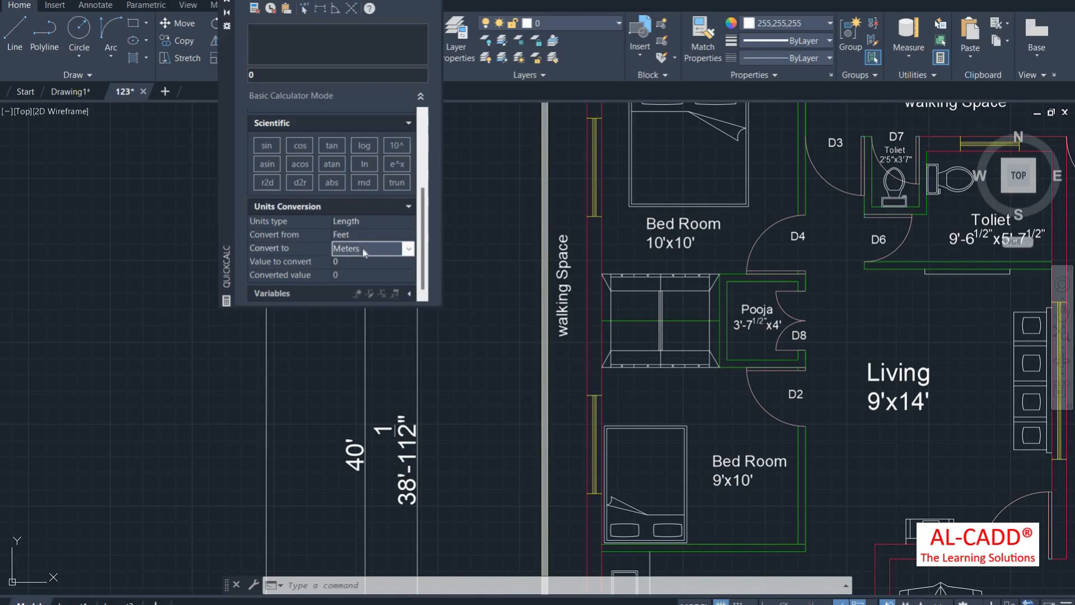
{"action": "left_click", "coordinate": [358, 263]}
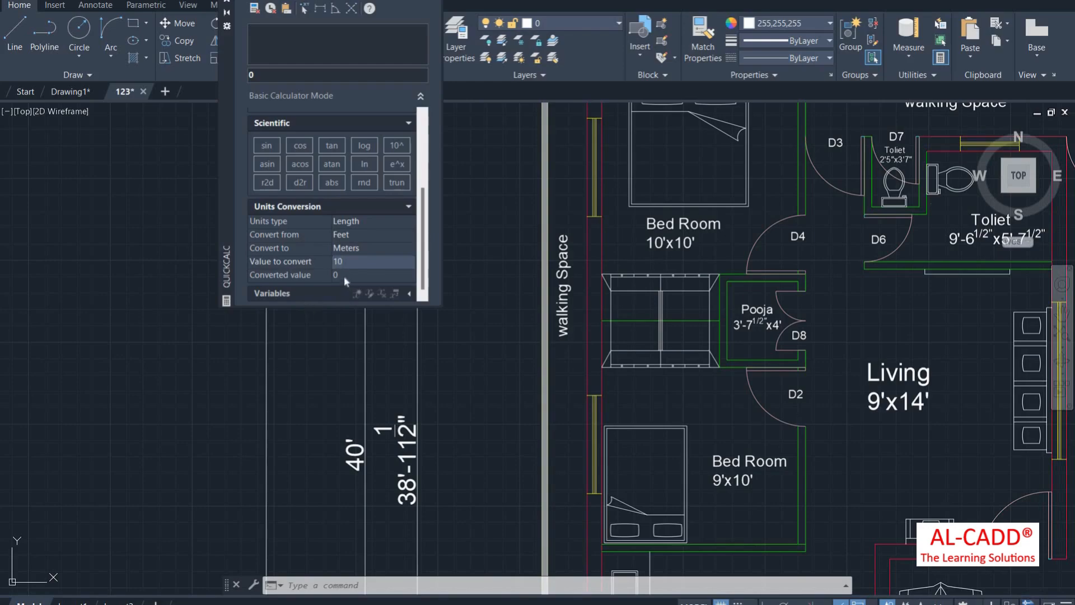
{"action": "key", "text": "Return"}
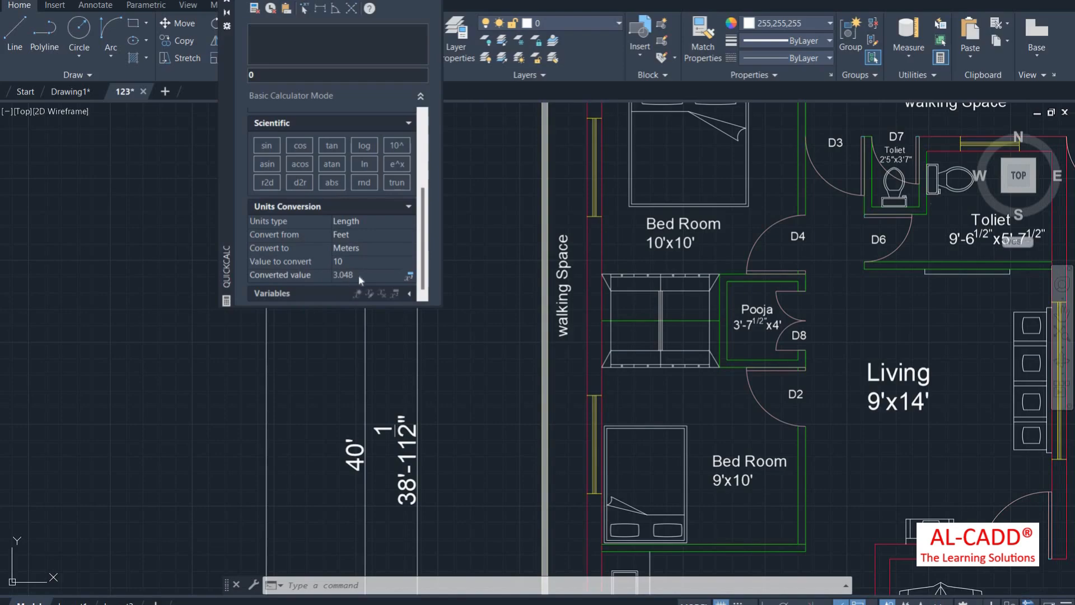
Step: Try Centimeters and Millimeters units, then settle on converting Feet to Millimeters
{"action": "left_click", "coordinate": [361, 236]}
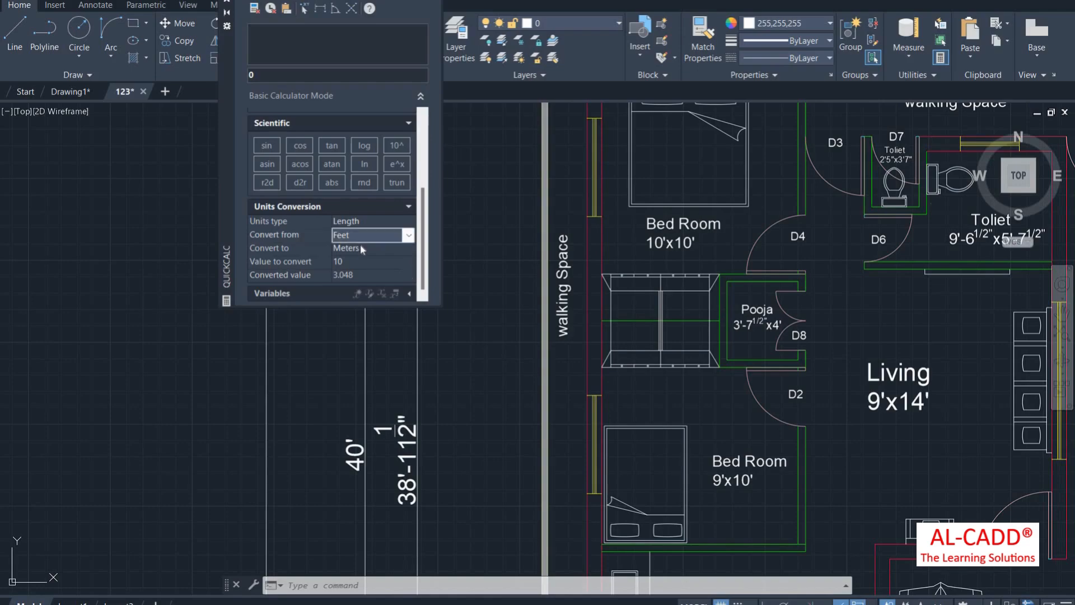
{"action": "left_click", "coordinate": [361, 249]}
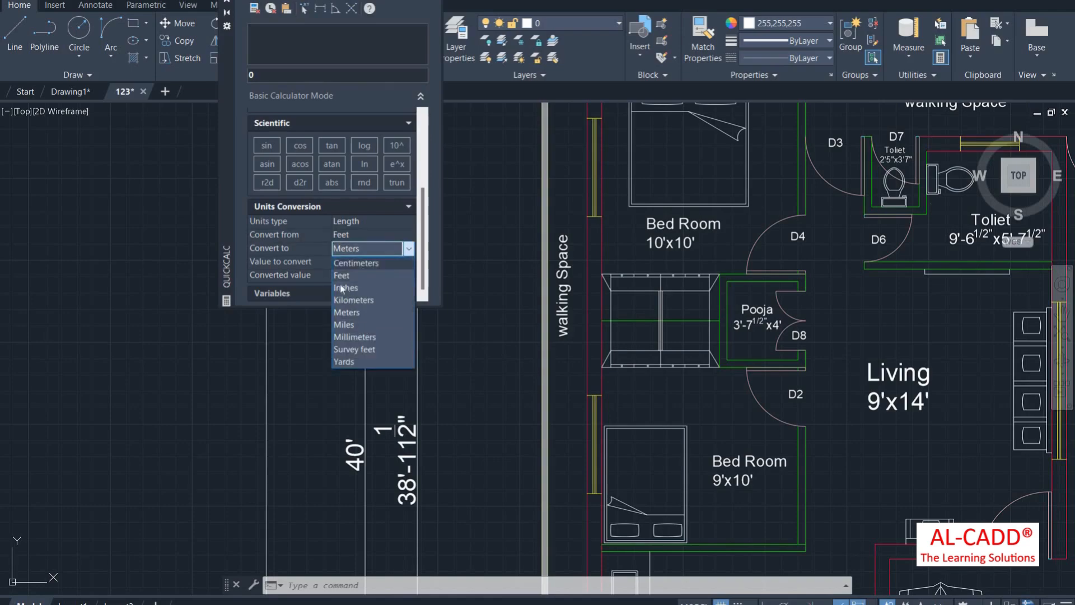
{"action": "left_click", "coordinate": [350, 275]}
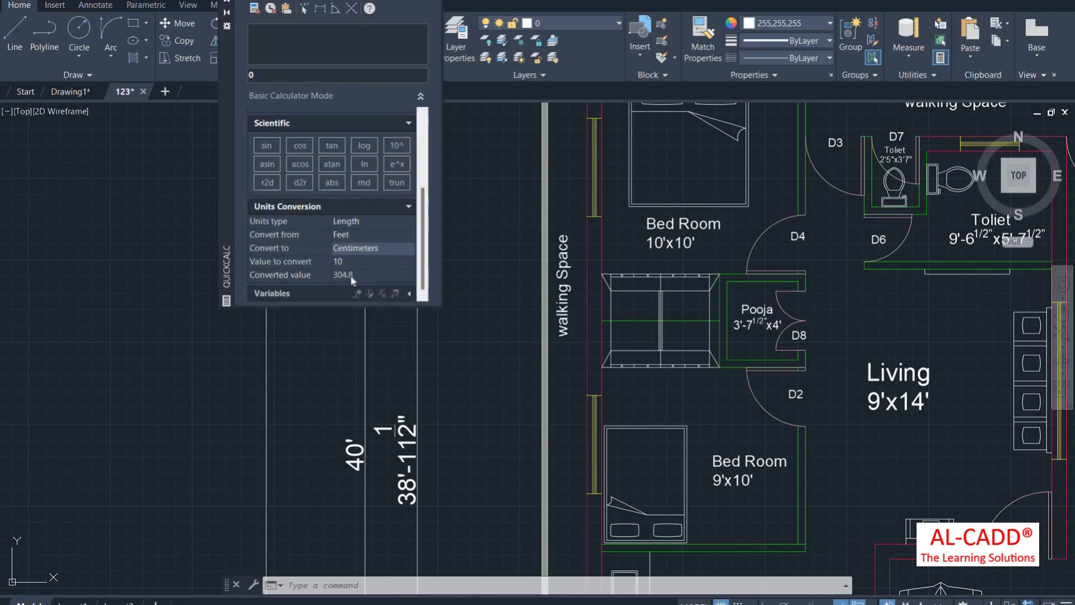
{"action": "left_click", "coordinate": [371, 231]}
{"action": "left_click", "coordinate": [371, 235]}
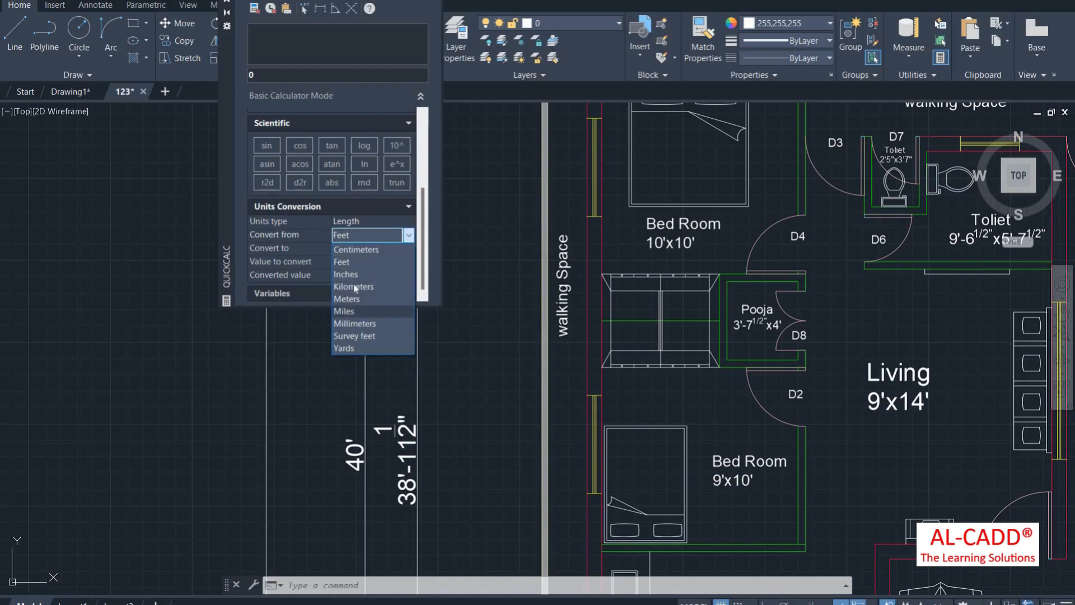
{"action": "left_click", "coordinate": [365, 324]}
{"action": "left_click", "coordinate": [354, 263]}
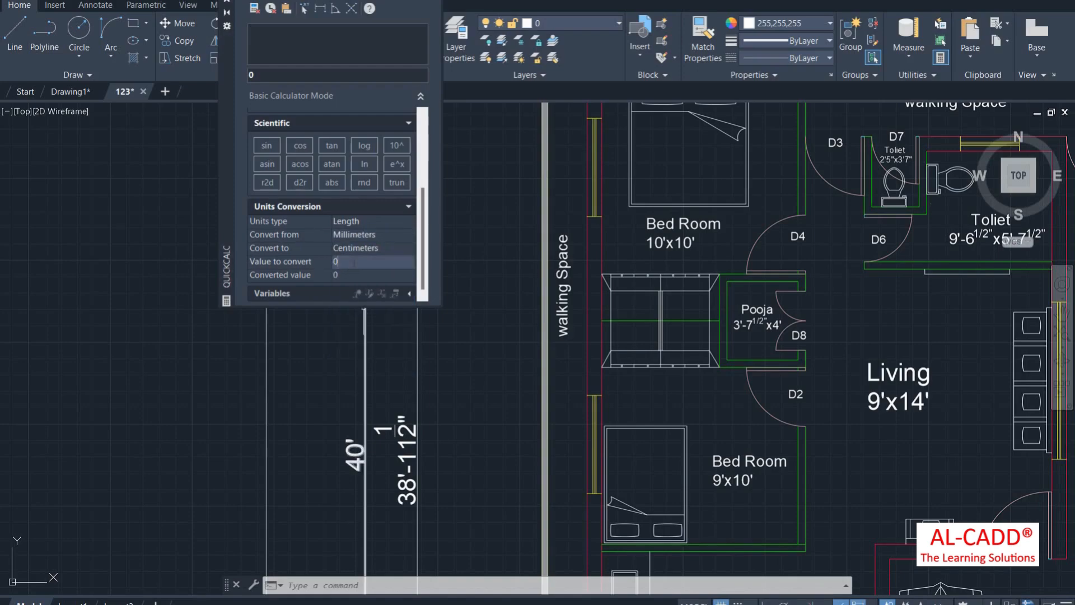
{"action": "left_click", "coordinate": [365, 236]}
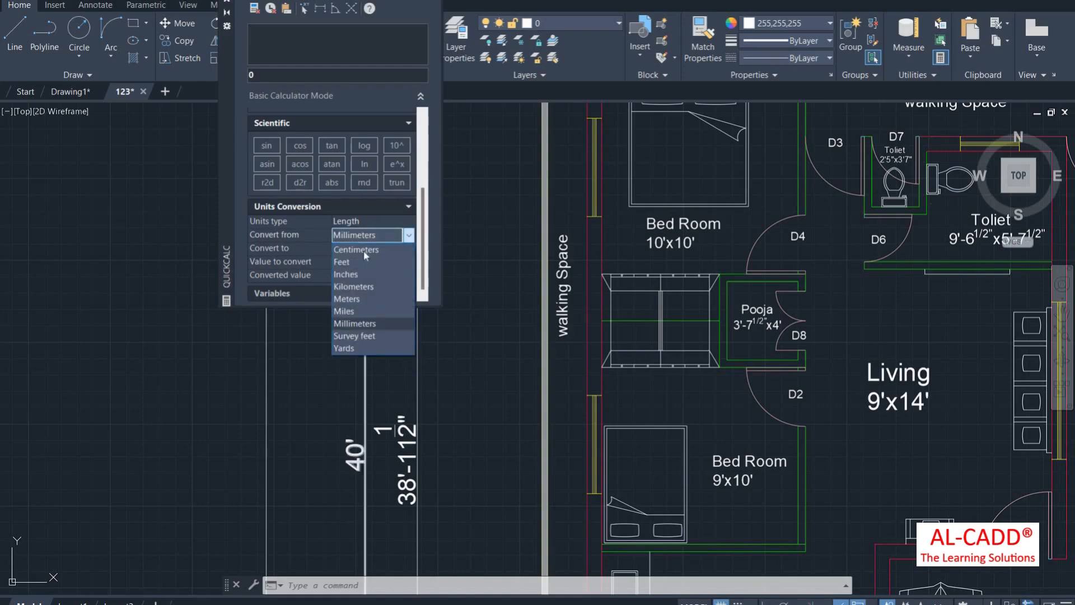
{"action": "left_click", "coordinate": [365, 261]}
{"action": "left_click", "coordinate": [365, 250]}
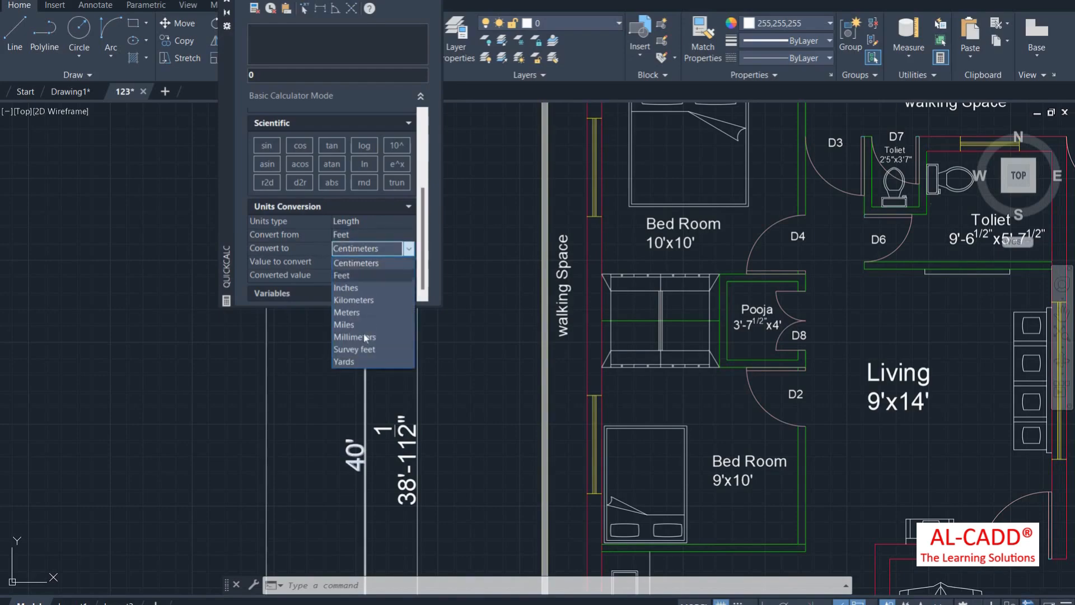
{"action": "left_click", "coordinate": [363, 335]}
Step: Convert 10 feet to 3048 millimetres, then close QuickCalc
{"action": "left_click", "coordinate": [358, 262]}
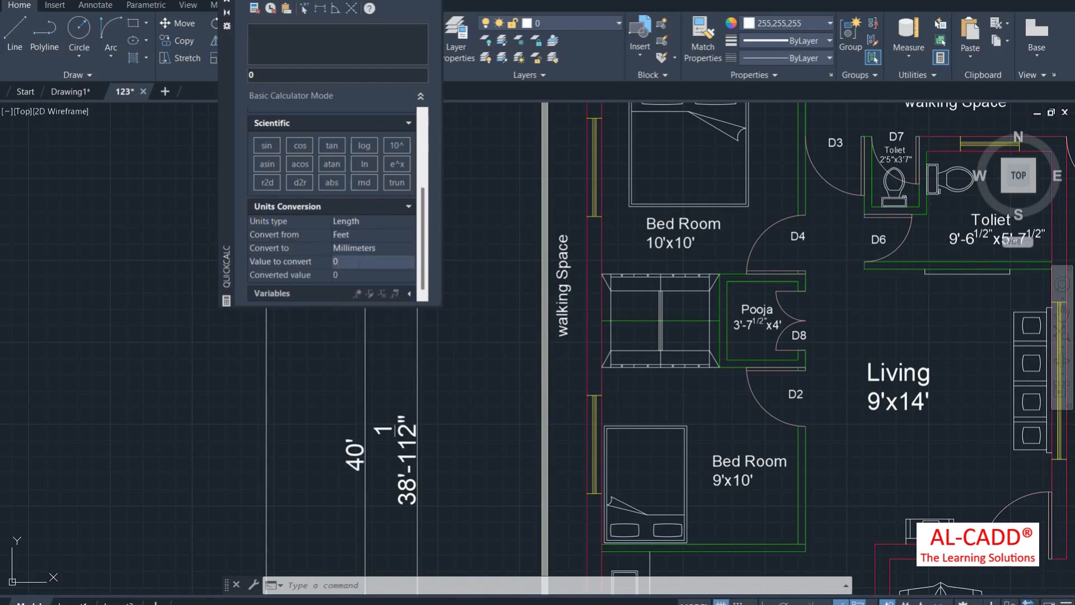
{"action": "left_click", "coordinate": [361, 275]}
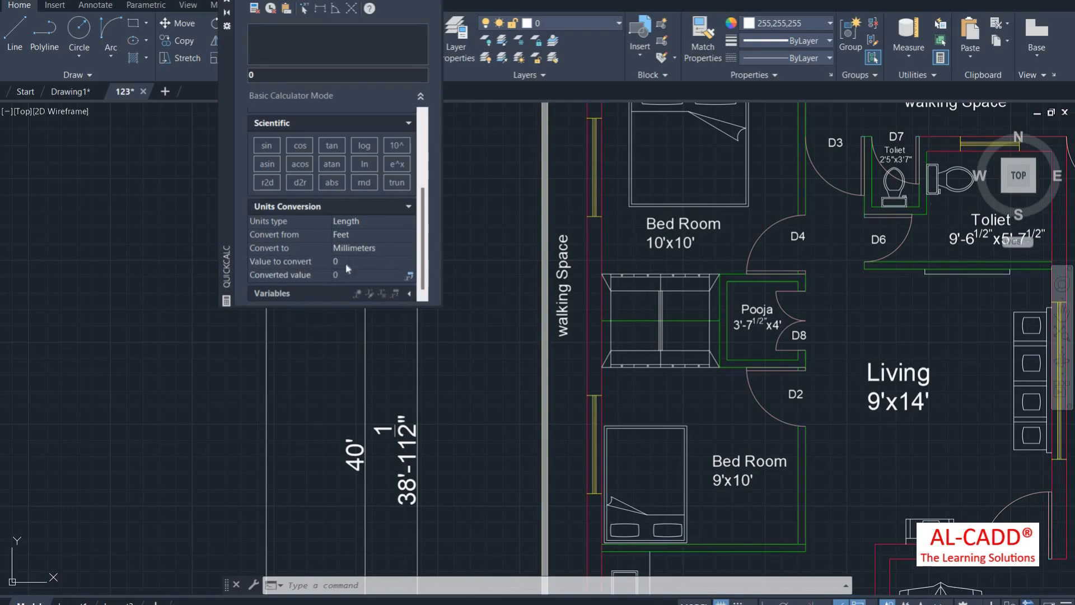
{"action": "left_click", "coordinate": [348, 261]}
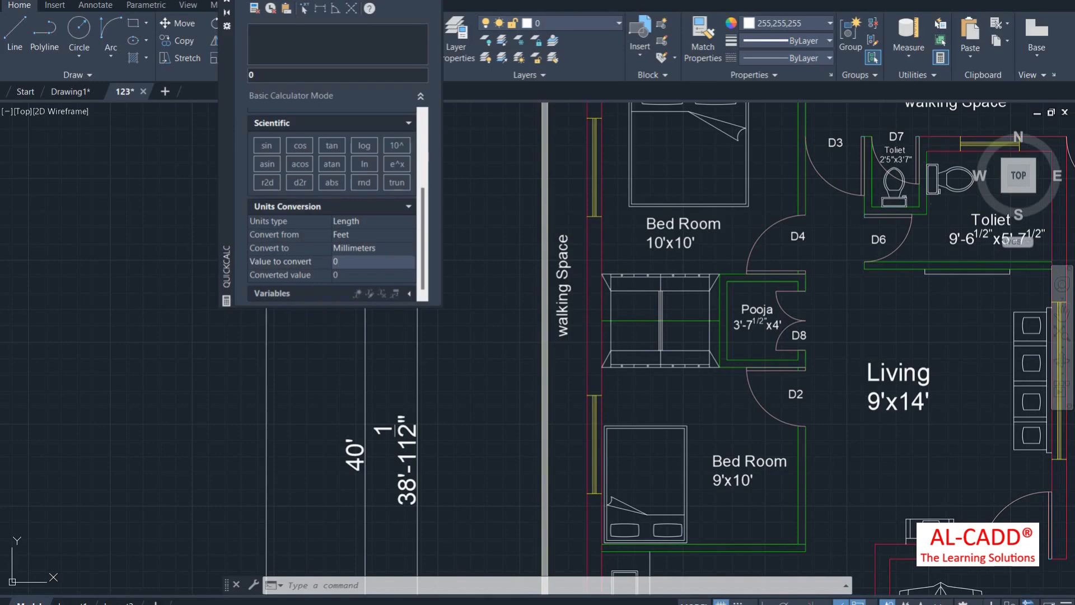
{"action": "type", "text": "10"}
{"action": "key", "text": "Return"}
{"action": "left_click", "coordinate": [943, 56]}
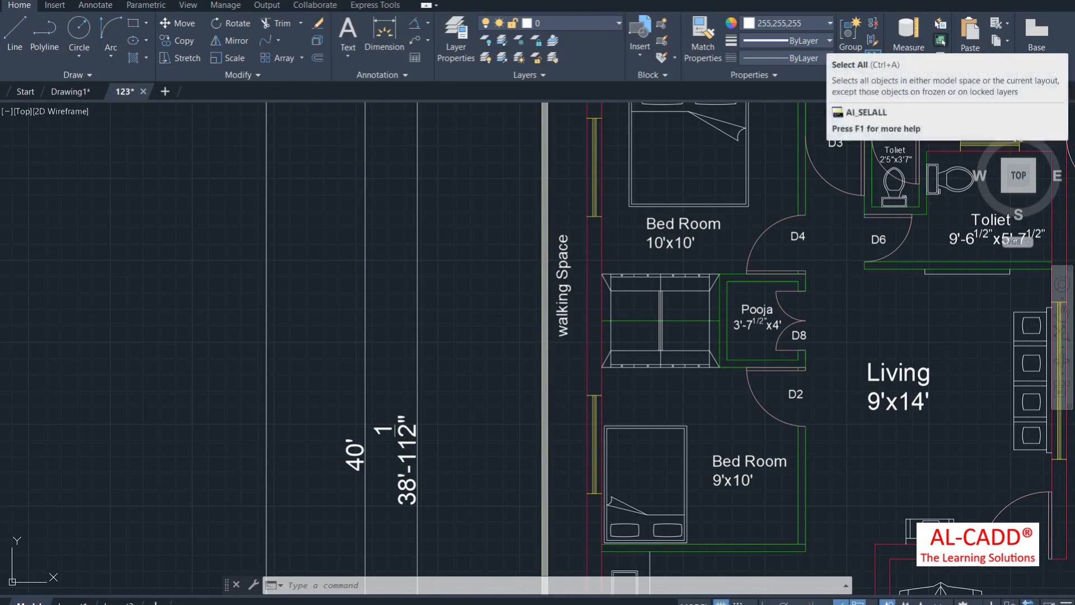
Step: Select every object in the 123 floor plan with Select All
{"action": "scroll", "coordinate": [392, 246], "scroll_direction": "down", "scroll_amount": 8}
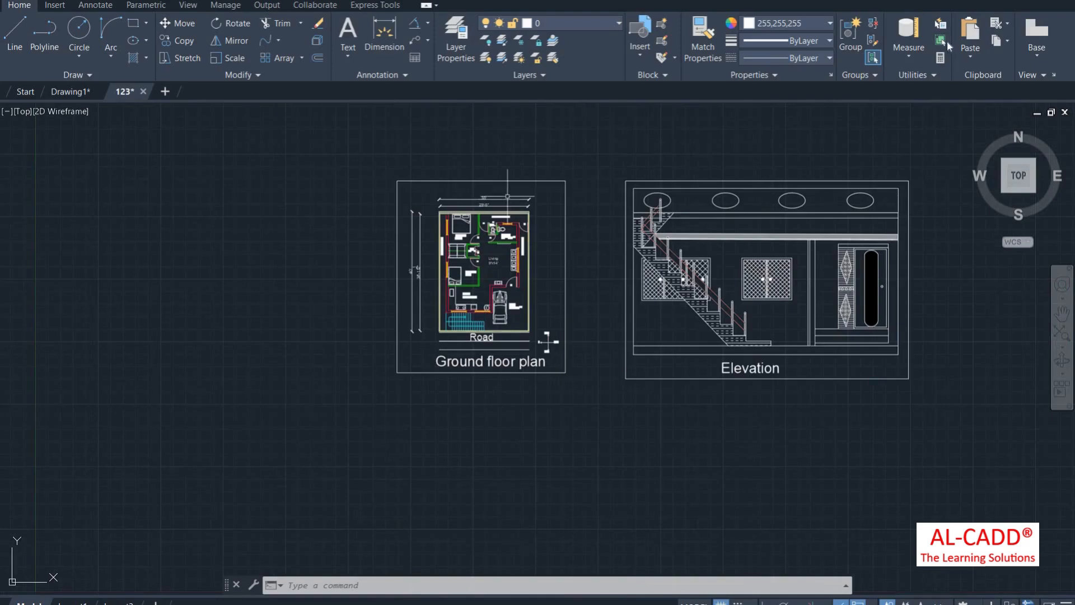
{"action": "scroll", "coordinate": [526, 190], "scroll_direction": "up", "scroll_amount": 2}
{"action": "left_click", "coordinate": [942, 40]}
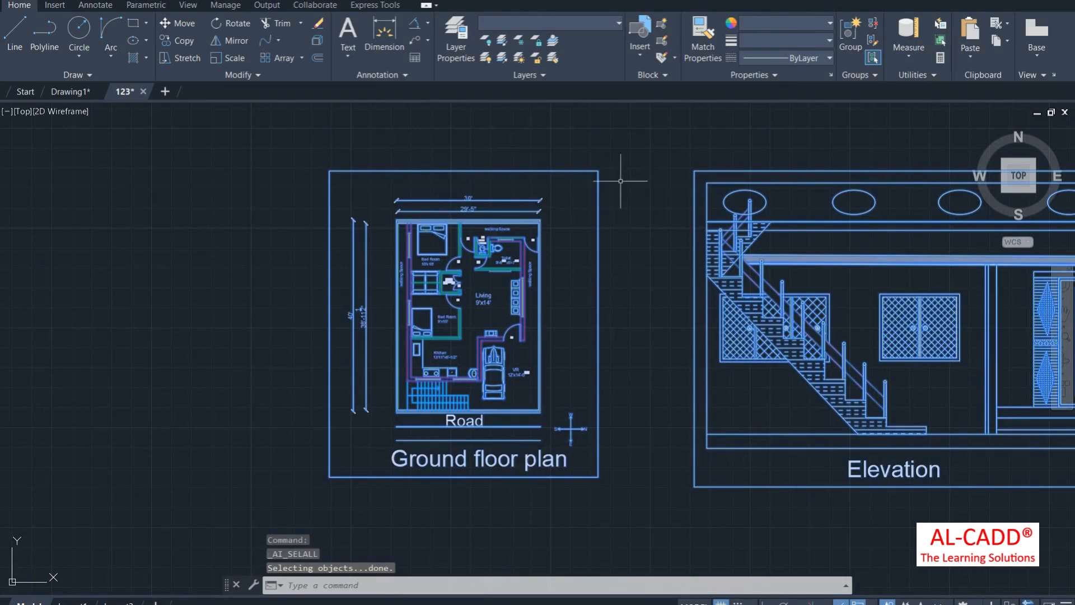
Step: Switch to Drawing1 and select all its shapes with Ctrl+A
{"action": "left_click", "coordinate": [72, 93]}
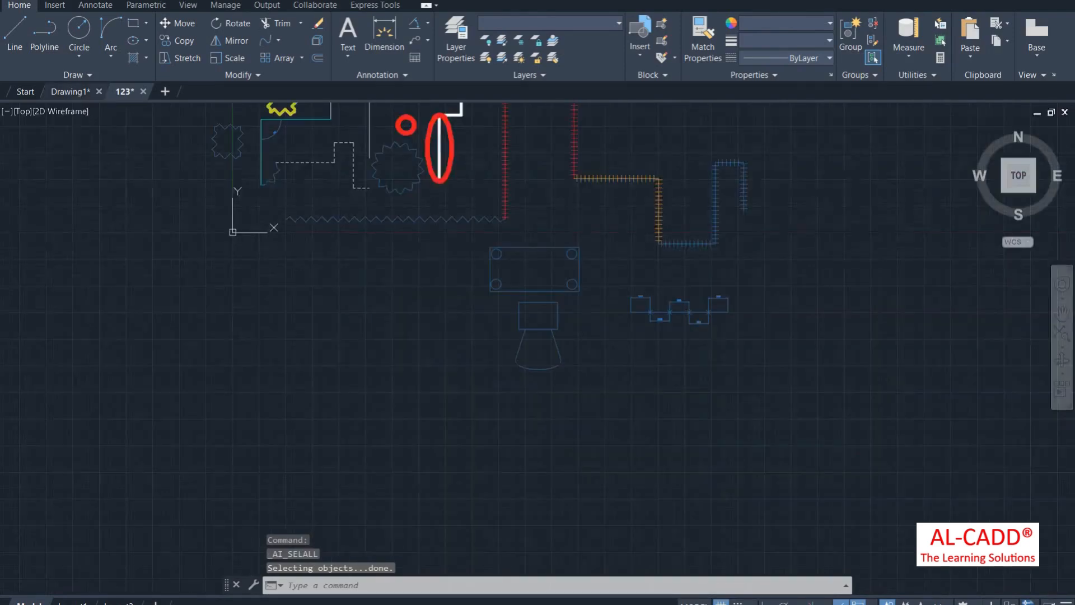
{"action": "scroll", "coordinate": [493, 249], "scroll_direction": "up", "scroll_amount": 2}
{"action": "scroll", "coordinate": [555, 268], "scroll_direction": "down", "scroll_amount": 2}
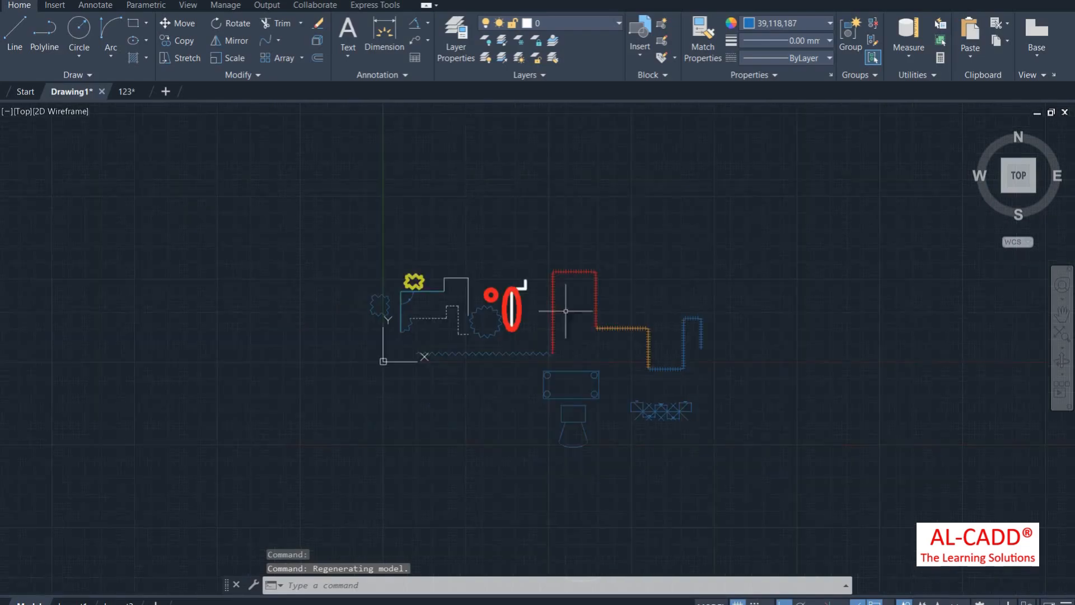
{"action": "key", "text": "ctrl+a"}
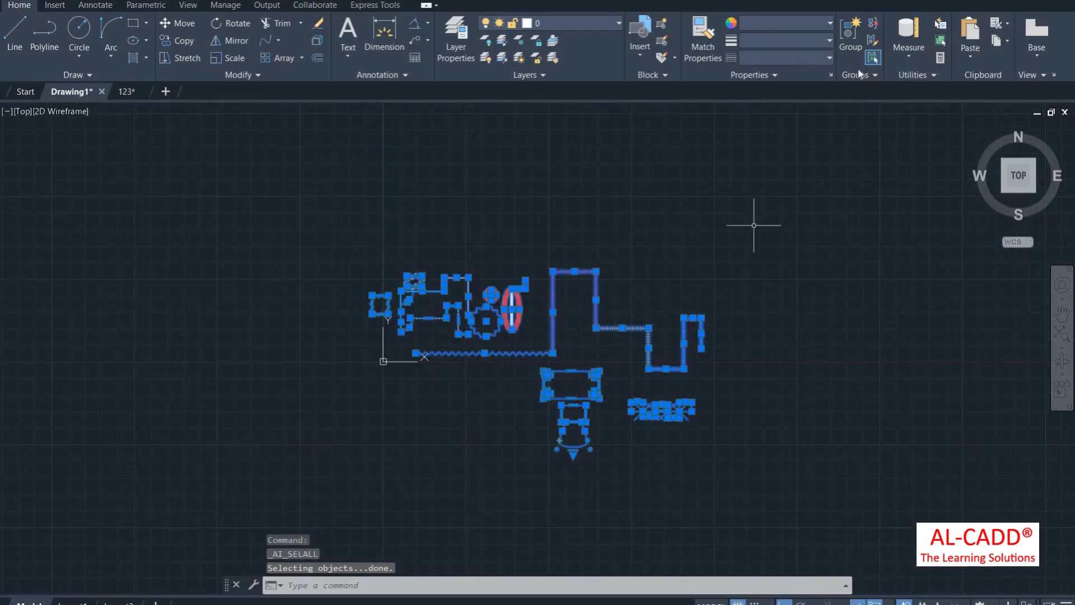
{"action": "left_click", "coordinate": [942, 24]}
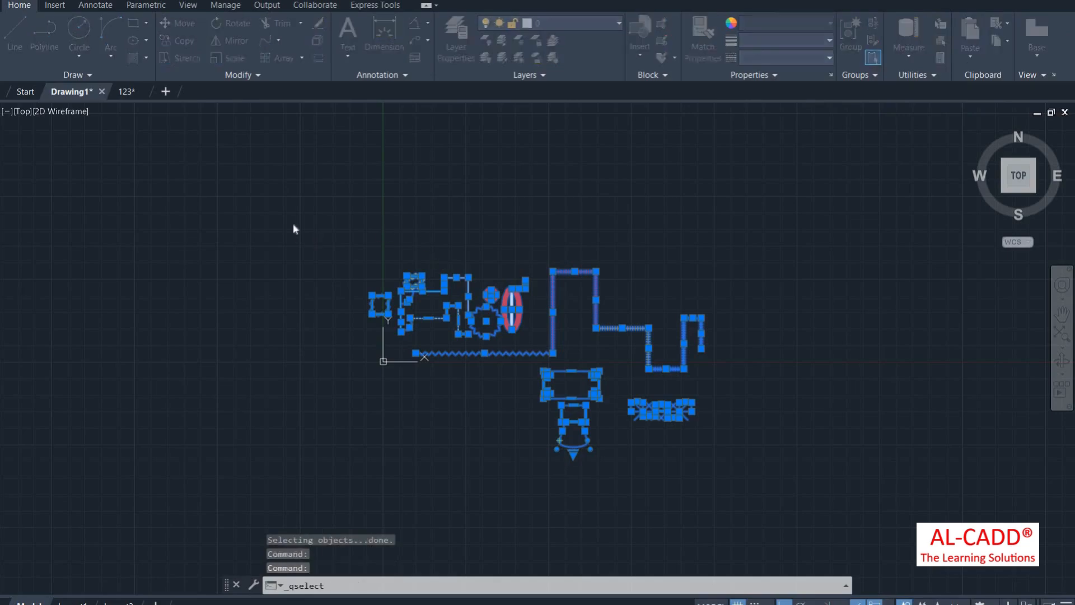
Step: In Quick Select, browse the filter properties and choose Color
{"action": "left_click", "coordinate": [311, 233]}
{"action": "left_click", "coordinate": [310, 216]}
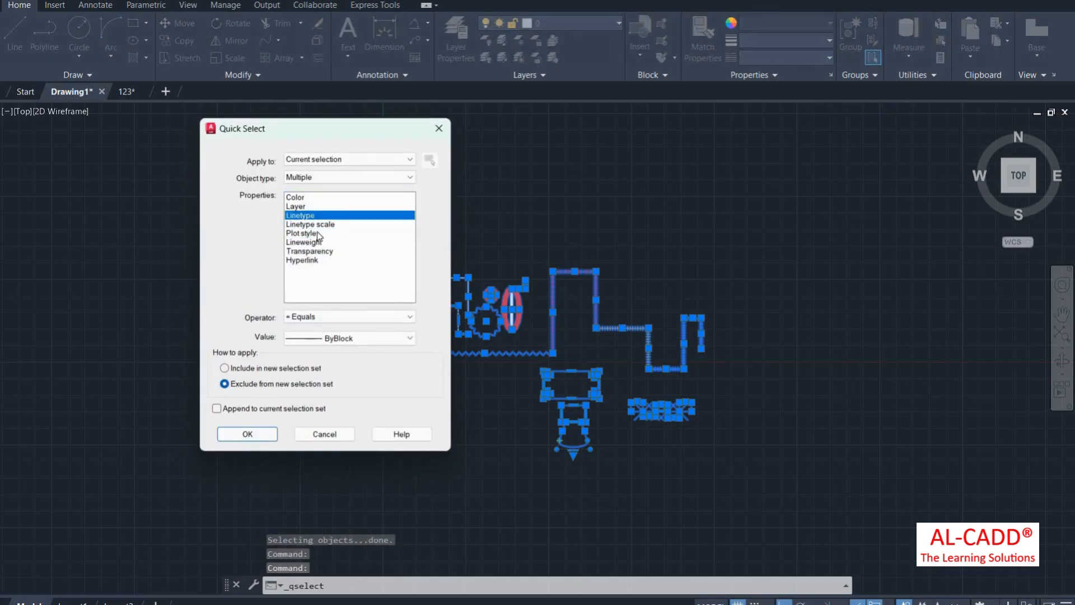
{"action": "left_click", "coordinate": [307, 207]}
{"action": "left_click", "coordinate": [315, 234]}
{"action": "left_click", "coordinate": [316, 260]}
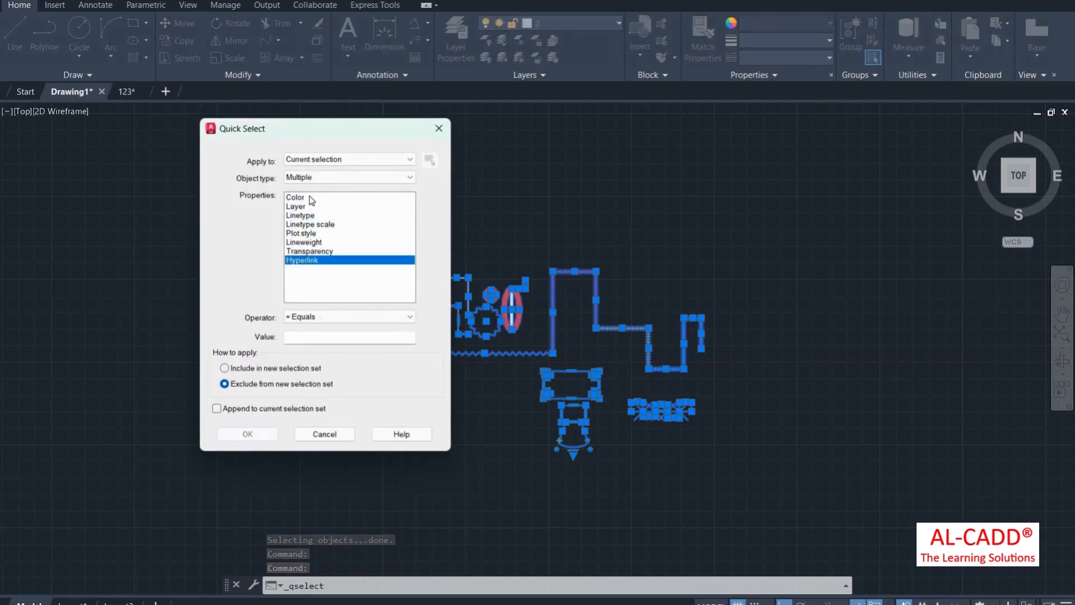
{"action": "left_click", "coordinate": [311, 198]}
Step: Filter the entire drawing for Red objects into a new selection set and run it
{"action": "left_click", "coordinate": [341, 177]}
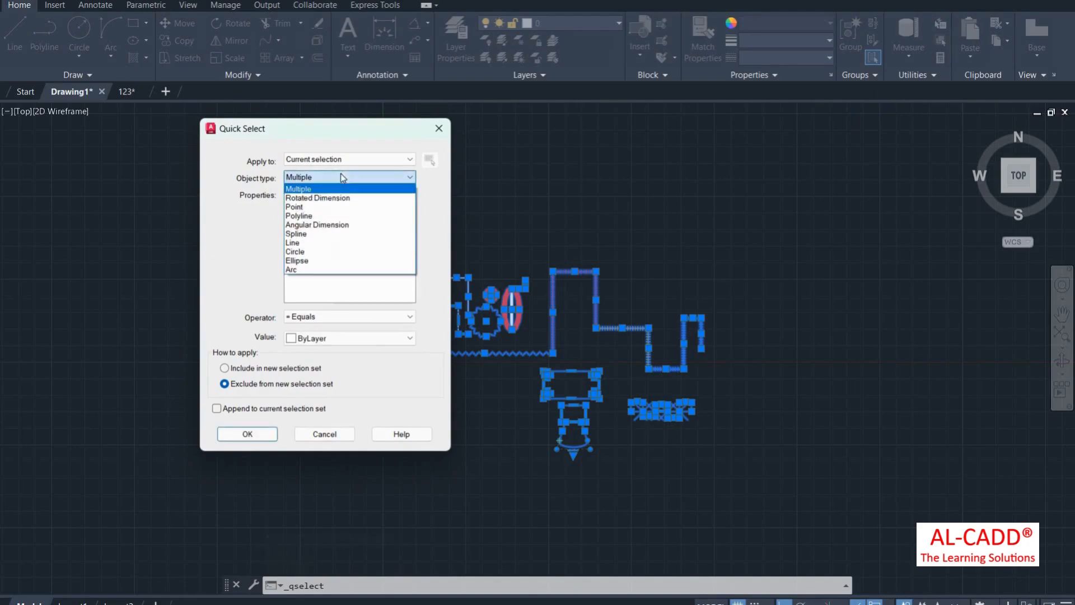
{"action": "left_click", "coordinate": [337, 159]}
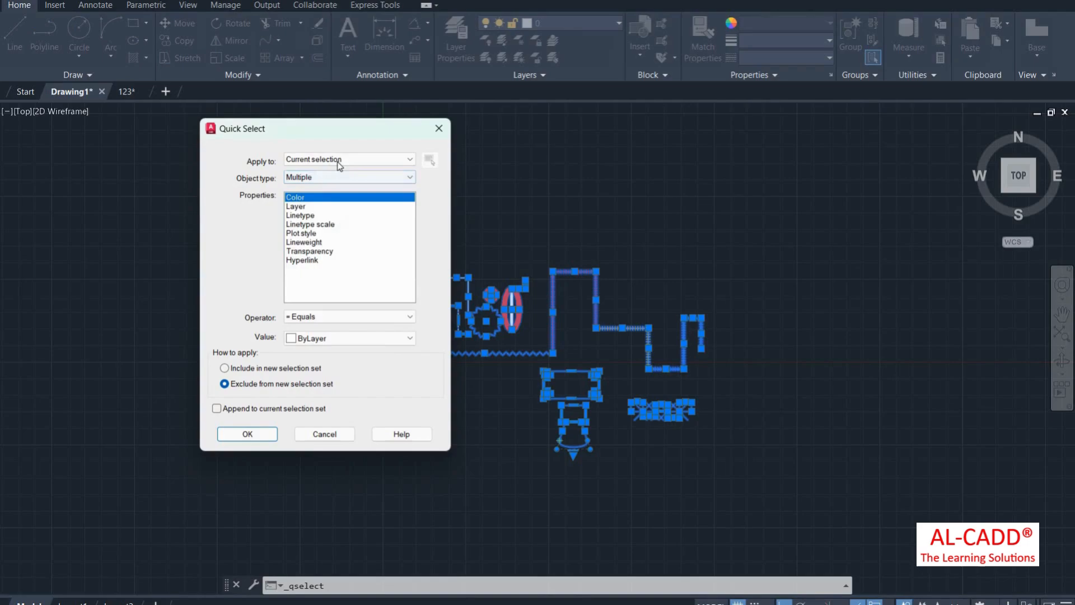
{"action": "left_click", "coordinate": [336, 159]}
{"action": "left_click", "coordinate": [315, 171]}
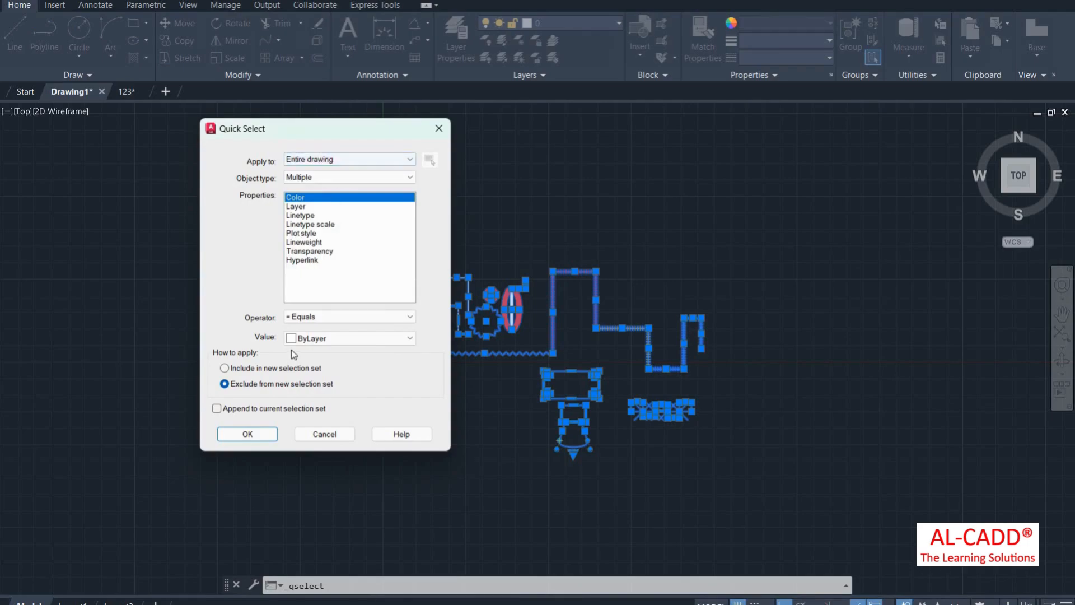
{"action": "left_click", "coordinate": [306, 340]}
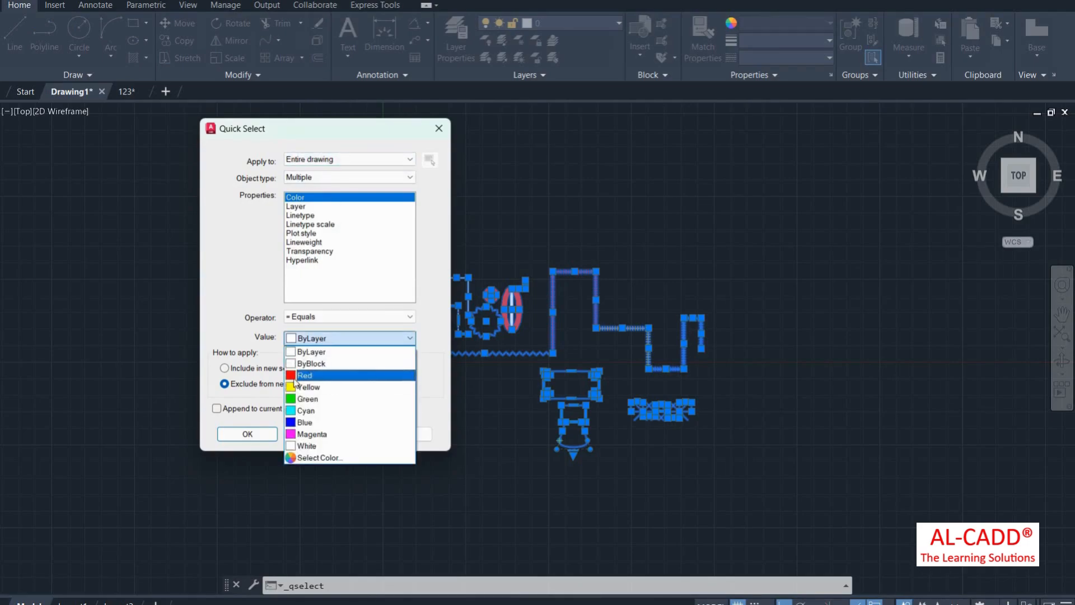
{"action": "left_click", "coordinate": [290, 375]}
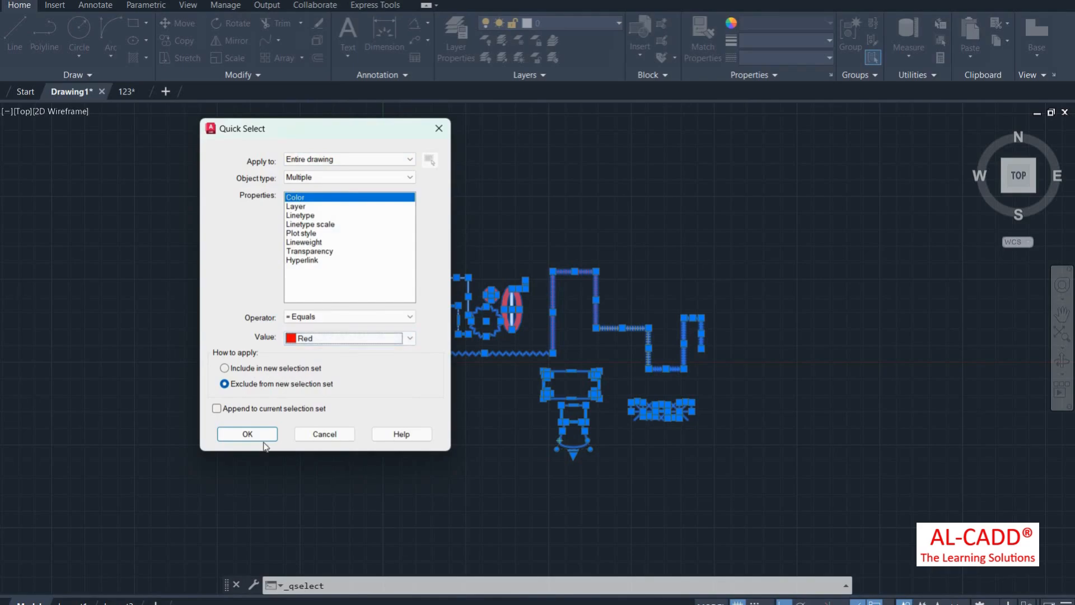
{"action": "left_click", "coordinate": [225, 368]}
{"action": "left_click", "coordinate": [247, 434]}
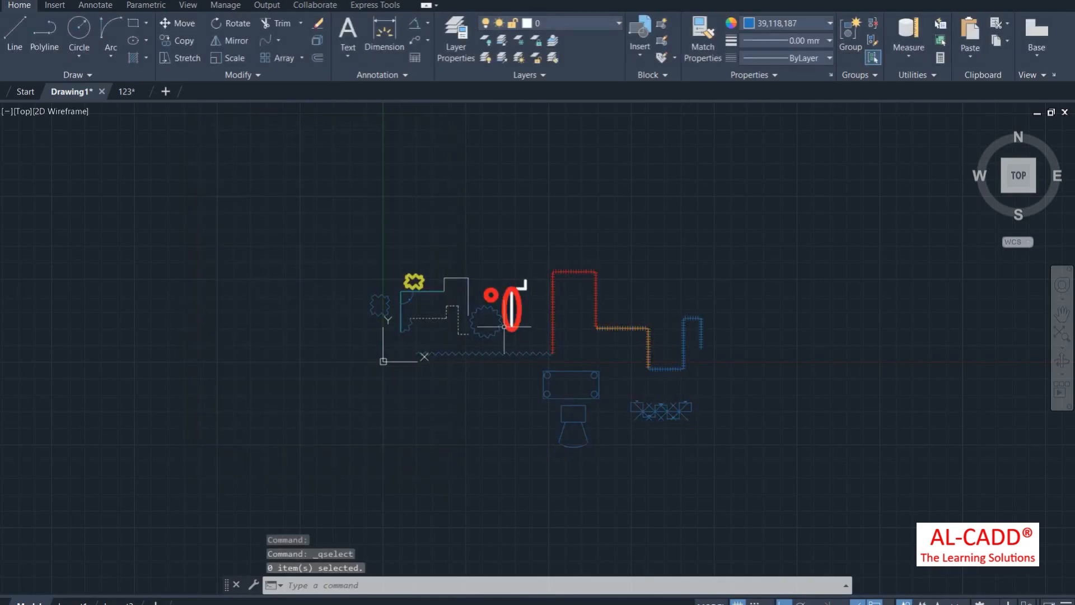
Step: Rerun the Red colour Quick Select, leaving 45 objects selected
{"action": "scroll", "coordinate": [456, 315], "scroll_direction": "up", "scroll_amount": 4}
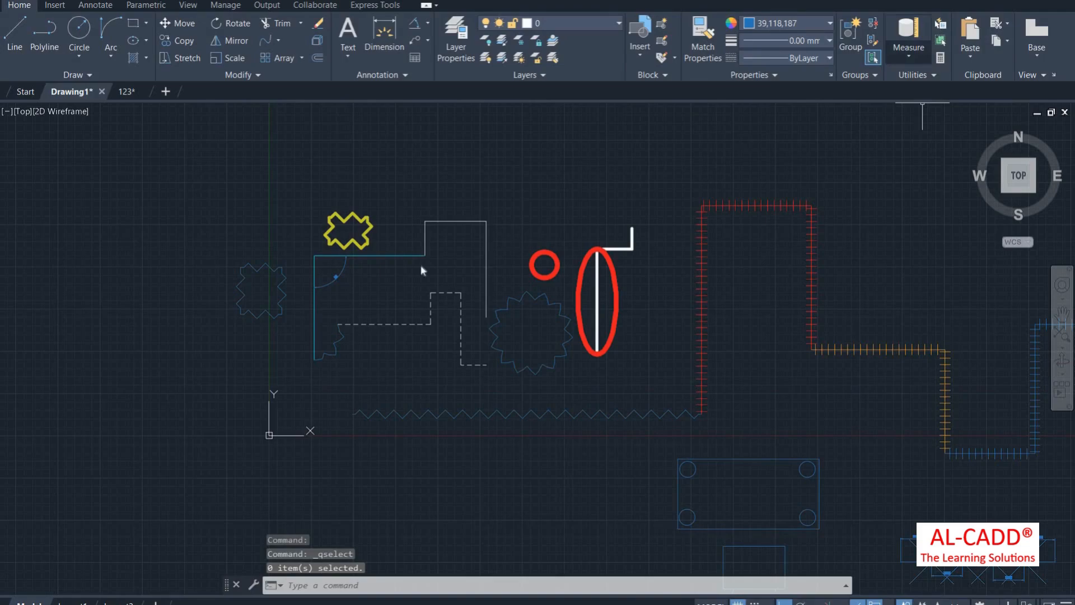
{"action": "left_click", "coordinate": [940, 24]}
{"action": "left_click", "coordinate": [247, 436]}
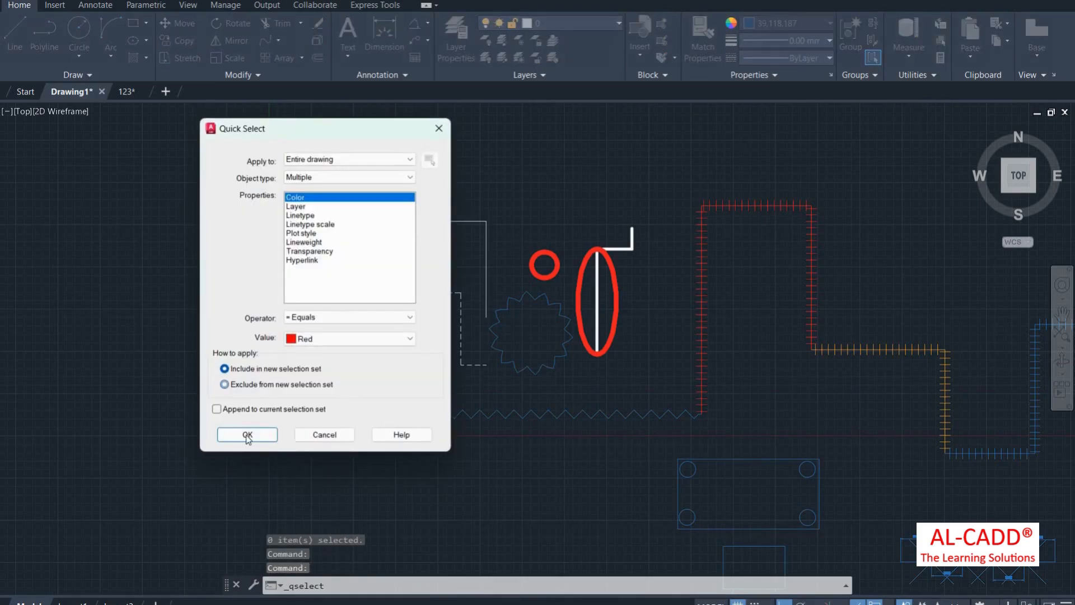
{"action": "left_click", "coordinate": [247, 435]}
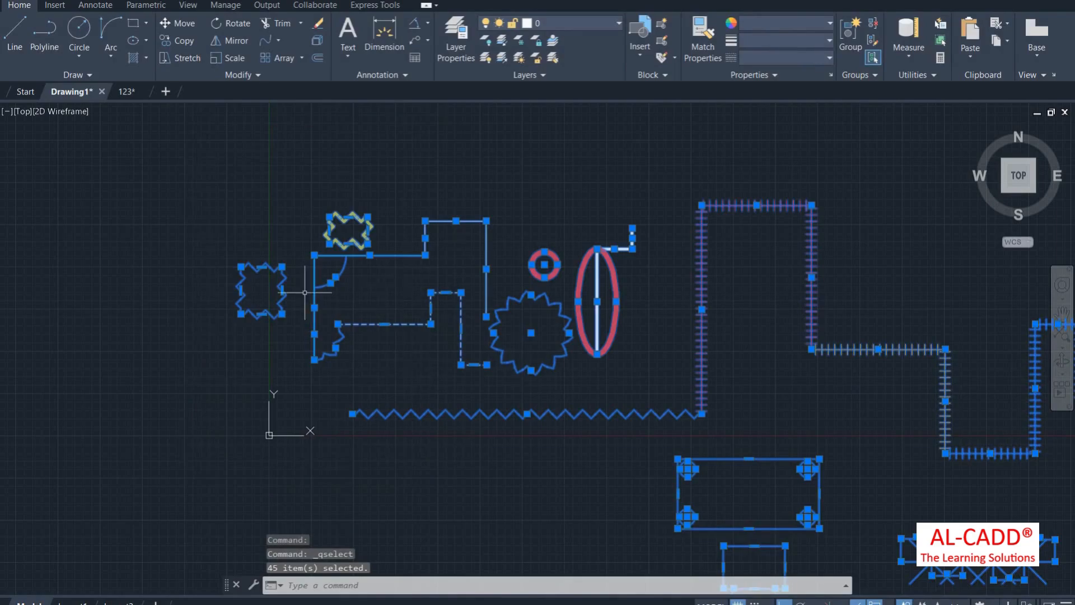
{"action": "scroll", "coordinate": [308, 295], "scroll_direction": "up", "scroll_amount": 2}
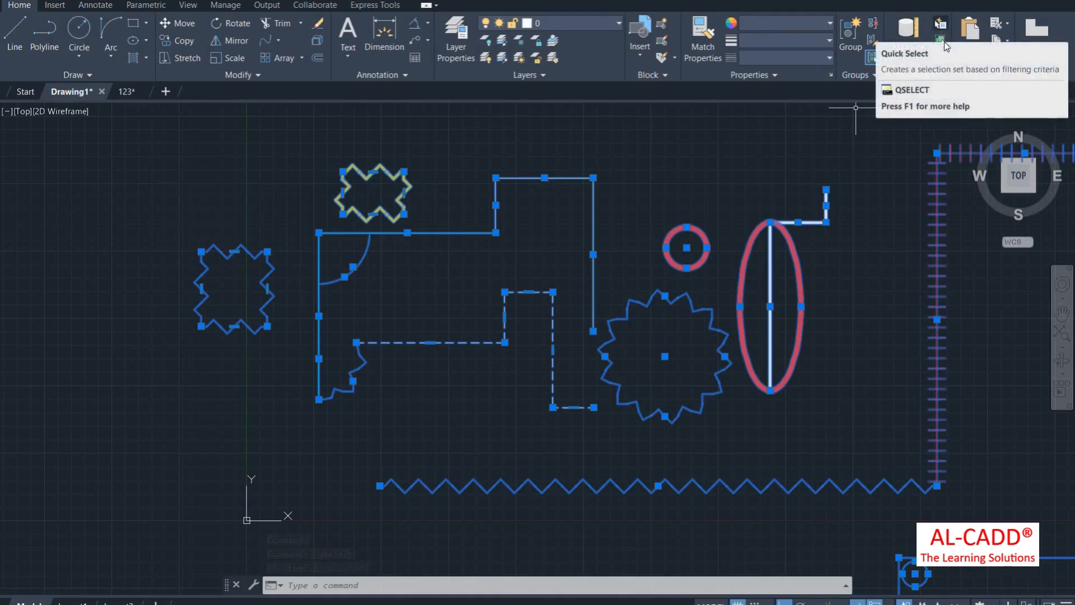
{"action": "left_click", "coordinate": [910, 58]}
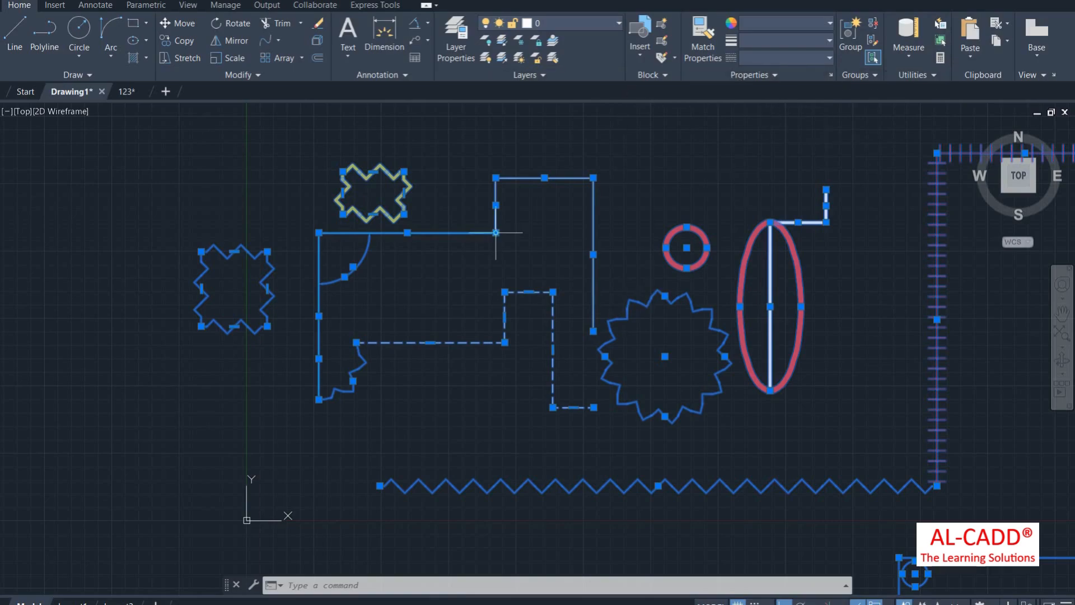
{"action": "left_click", "coordinate": [941, 24]}
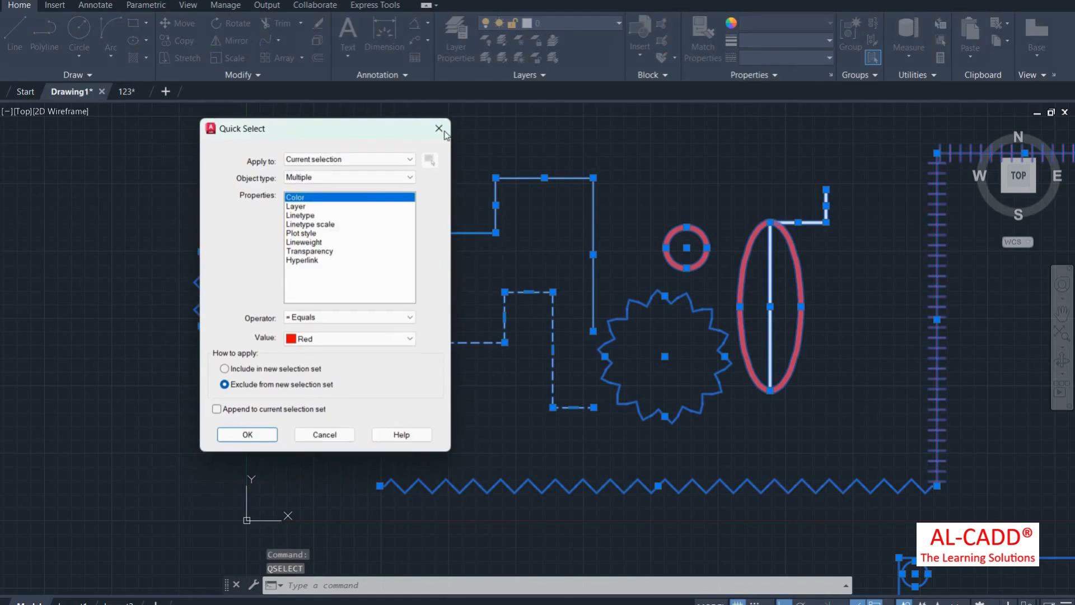
{"action": "key", "text": "Return"}
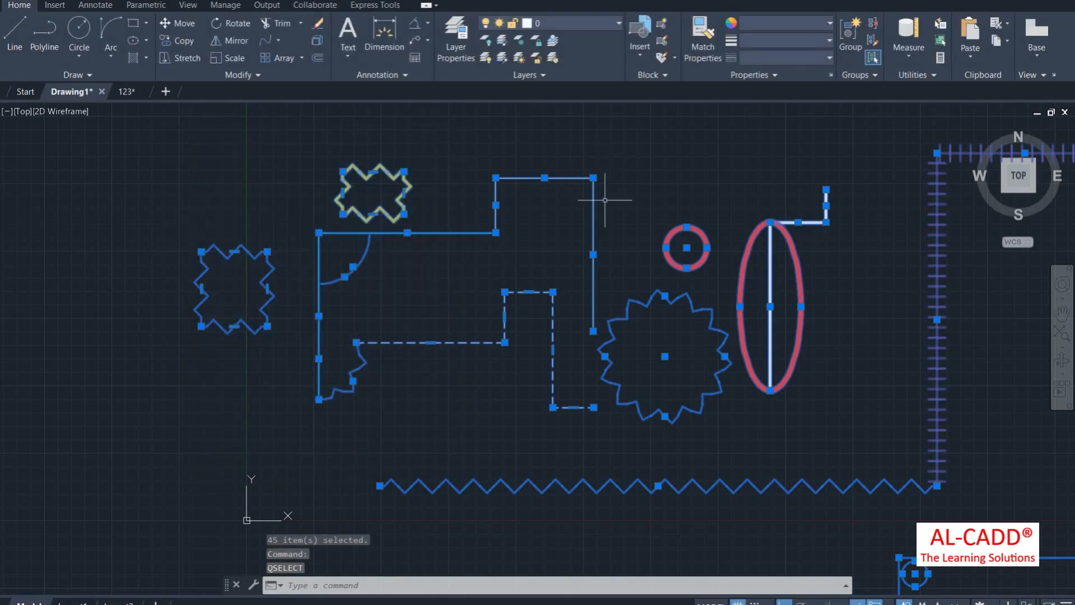
{"action": "key", "text": "Return"}
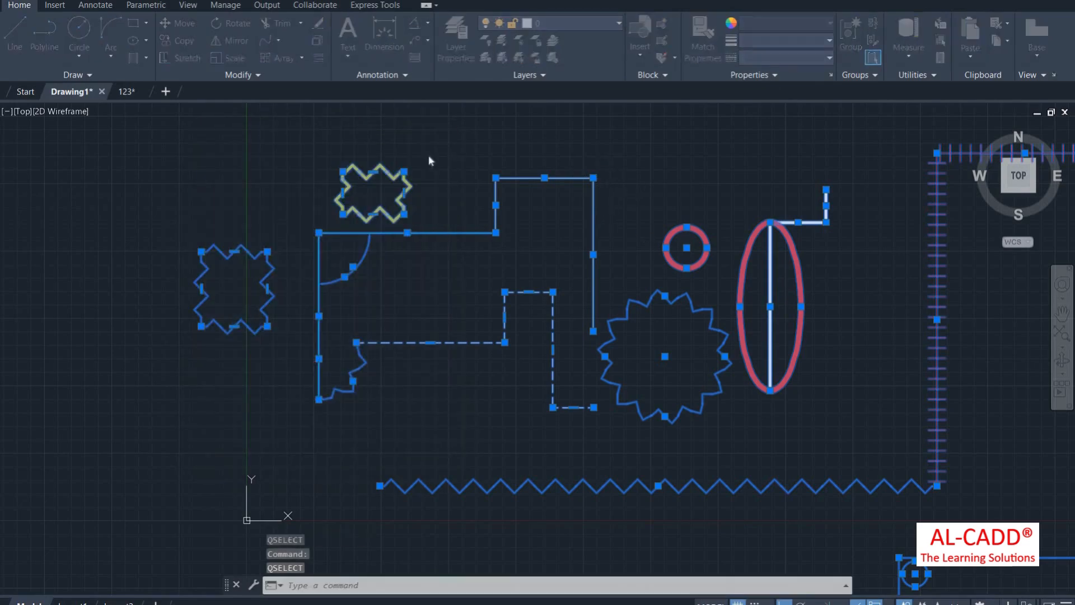
{"action": "left_click", "coordinate": [439, 129]}
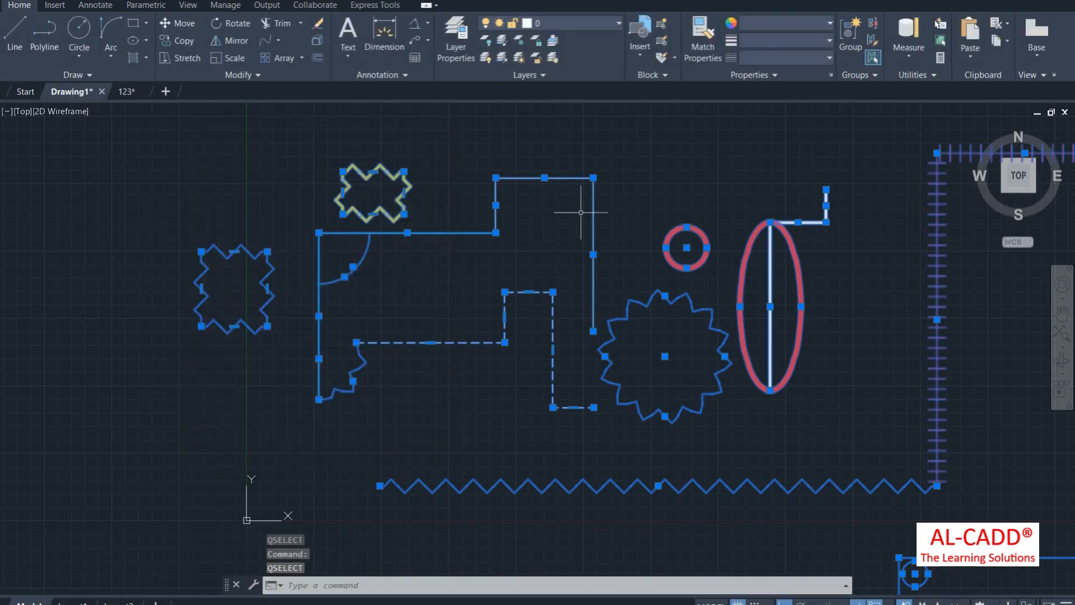